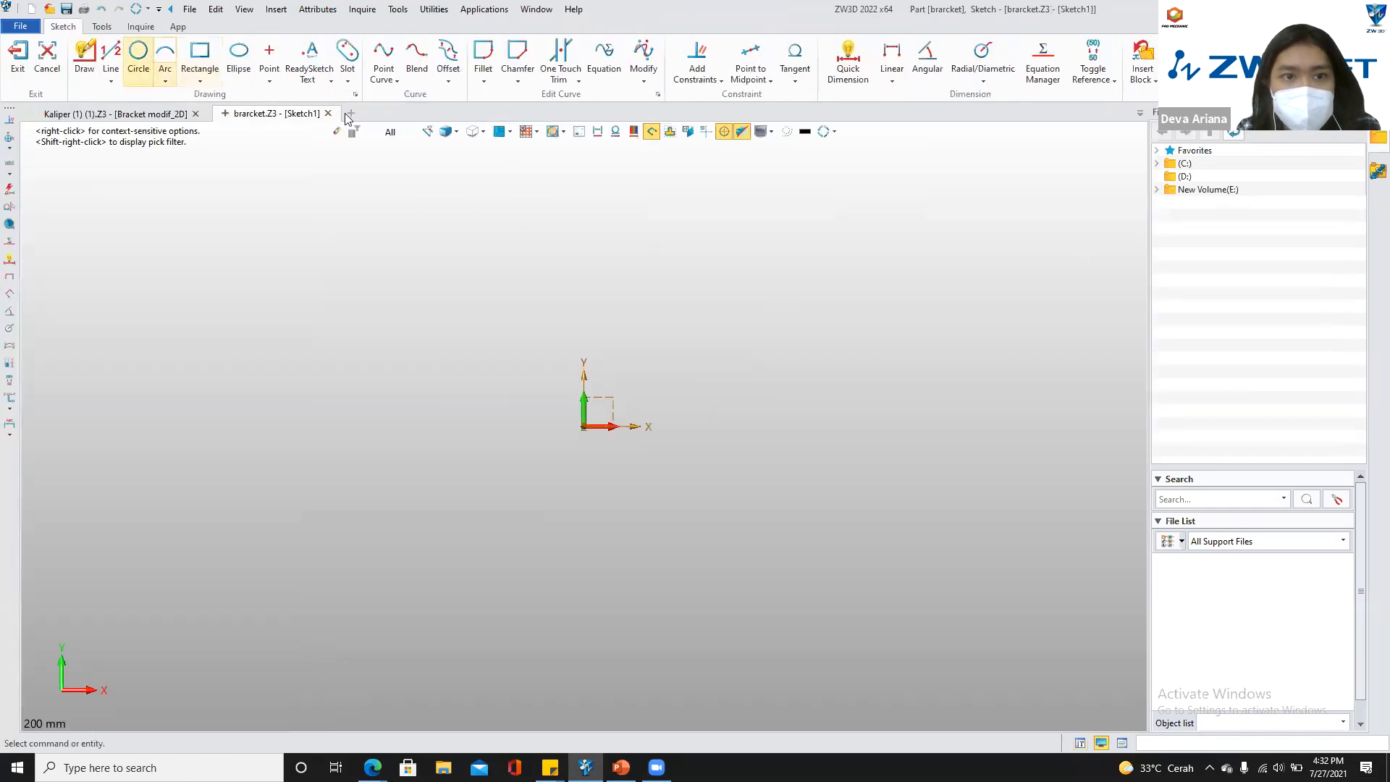
Consult the bracket's 2D drawing and sketch a circle of radius 8.15 mm centred on the origin
left_click(146, 113)
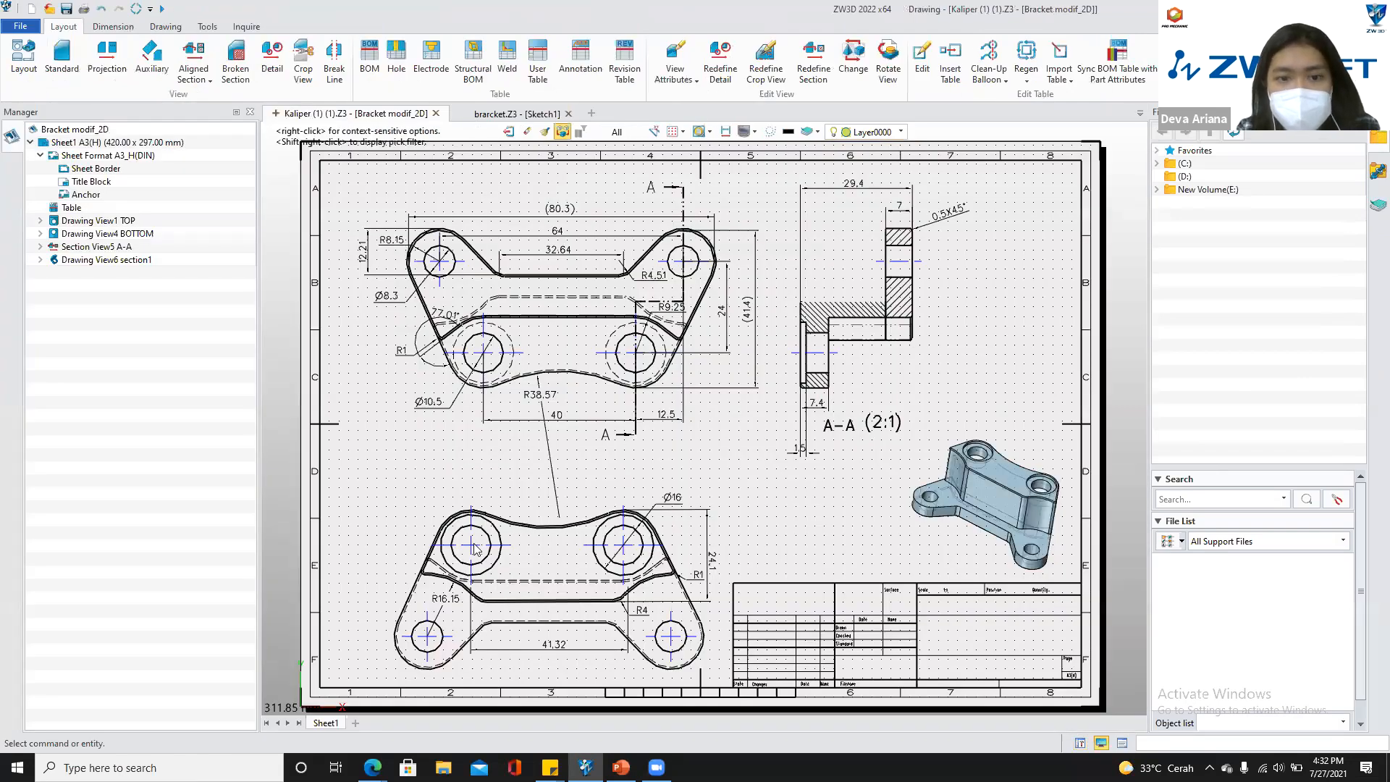
scroll(395, 254, "up", 3)
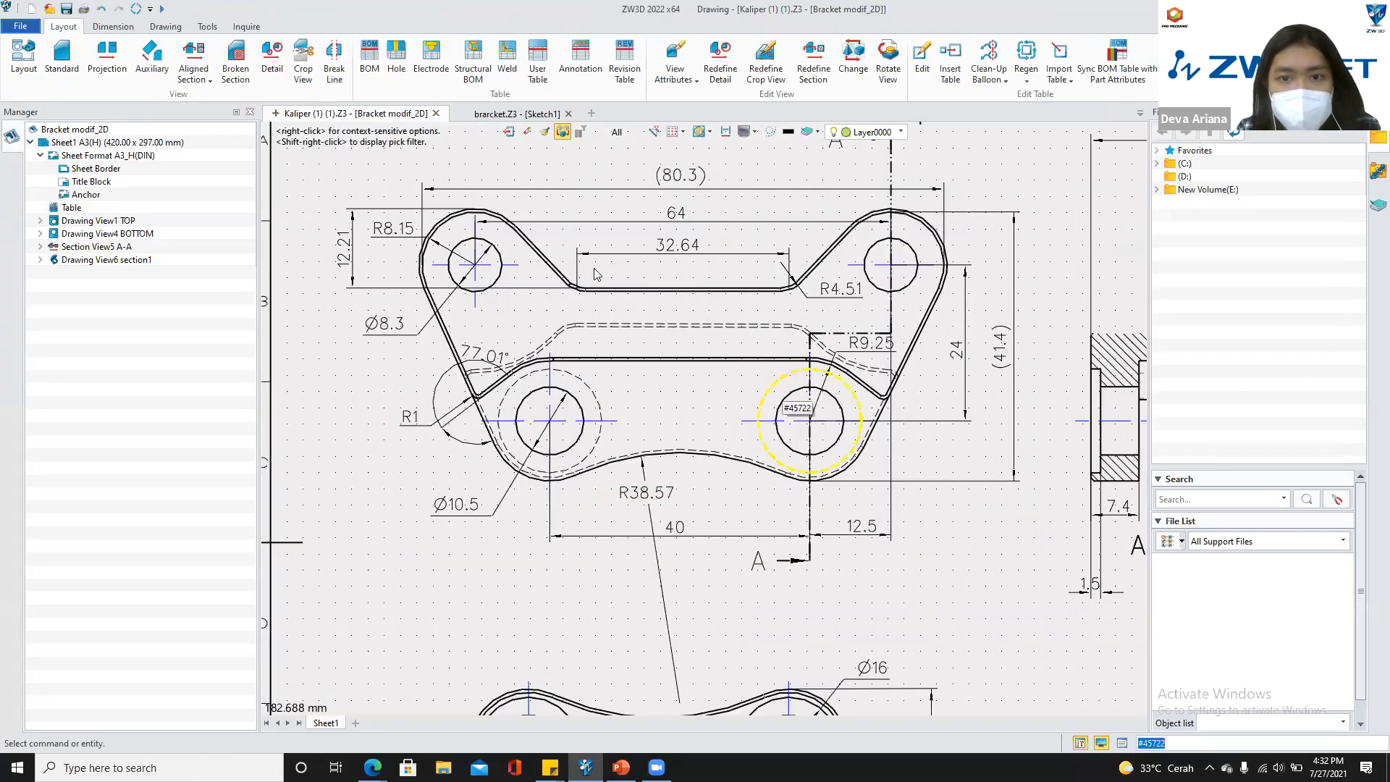
scroll(778, 380, "down", 3)
left_click(520, 118)
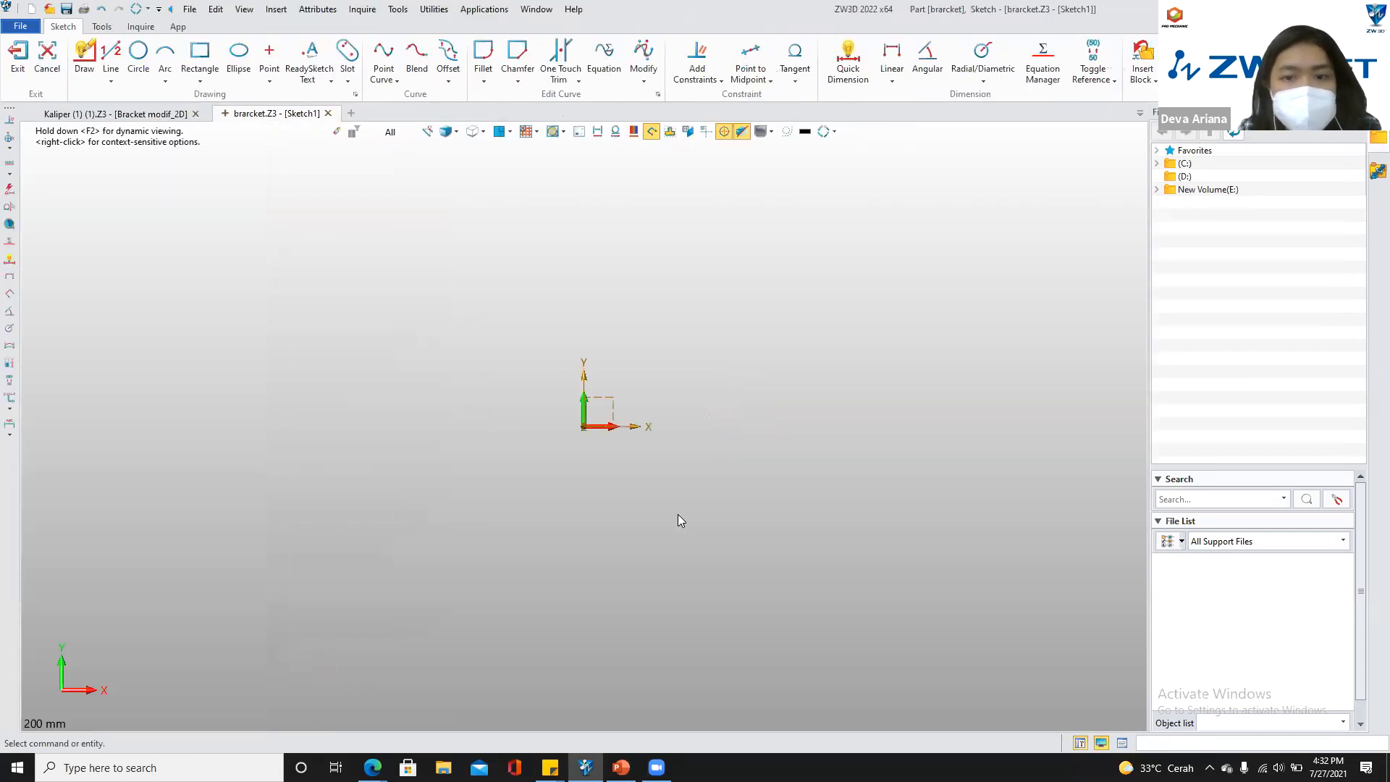
left_click(138, 58)
left_click(583, 426)
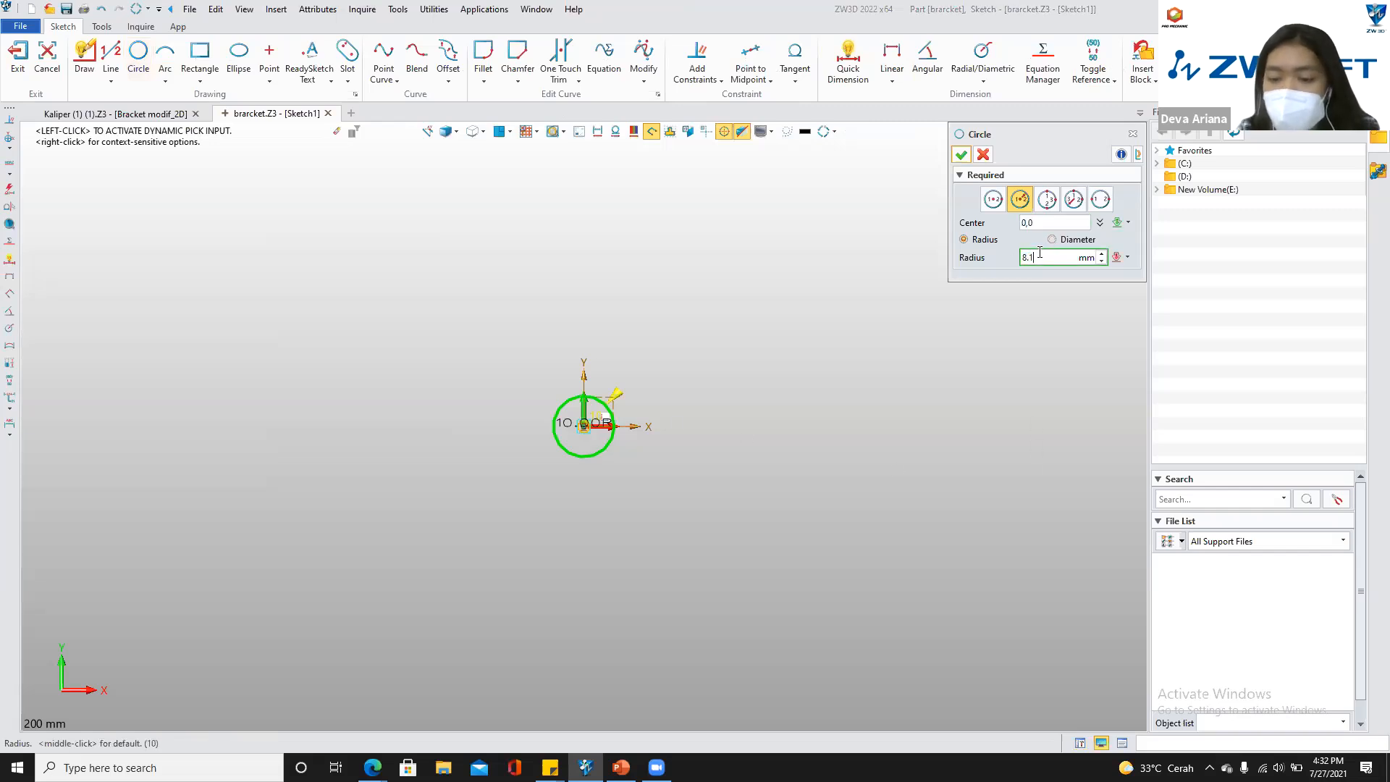
type("8.15")
key("Return")
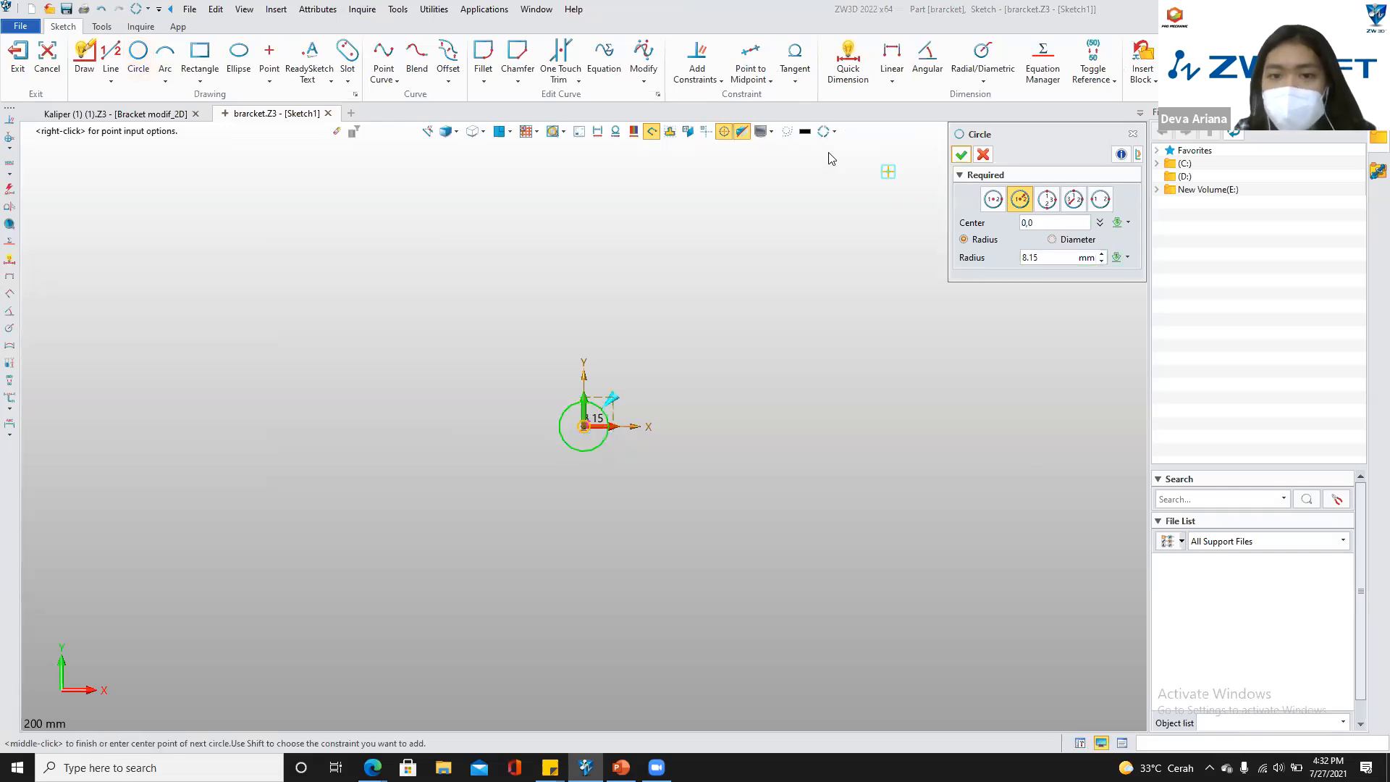
left_click(961, 154)
Sketch a second circle of radius 8.15 mm on the X axis, centred about 83 mm from the origin in the positive direction
left_click(139, 54)
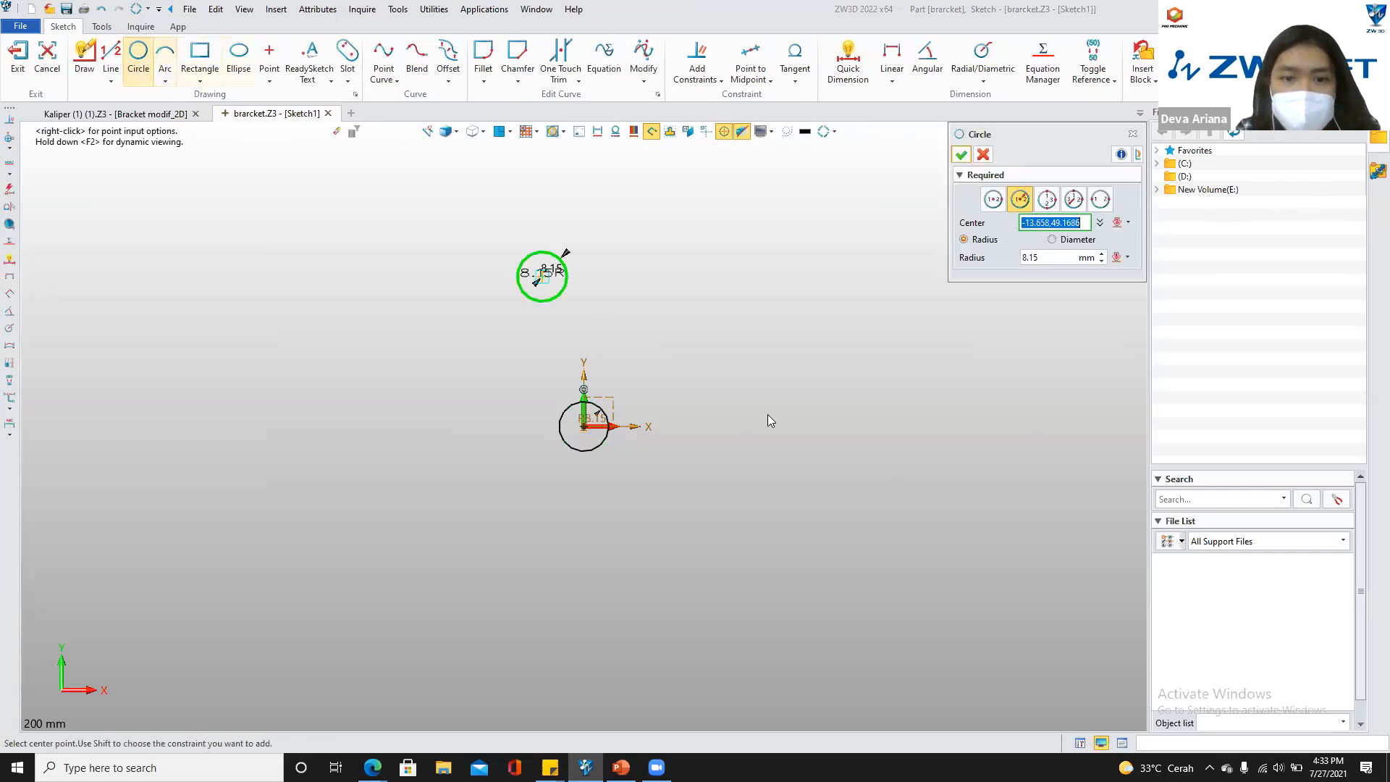
left_click(837, 430)
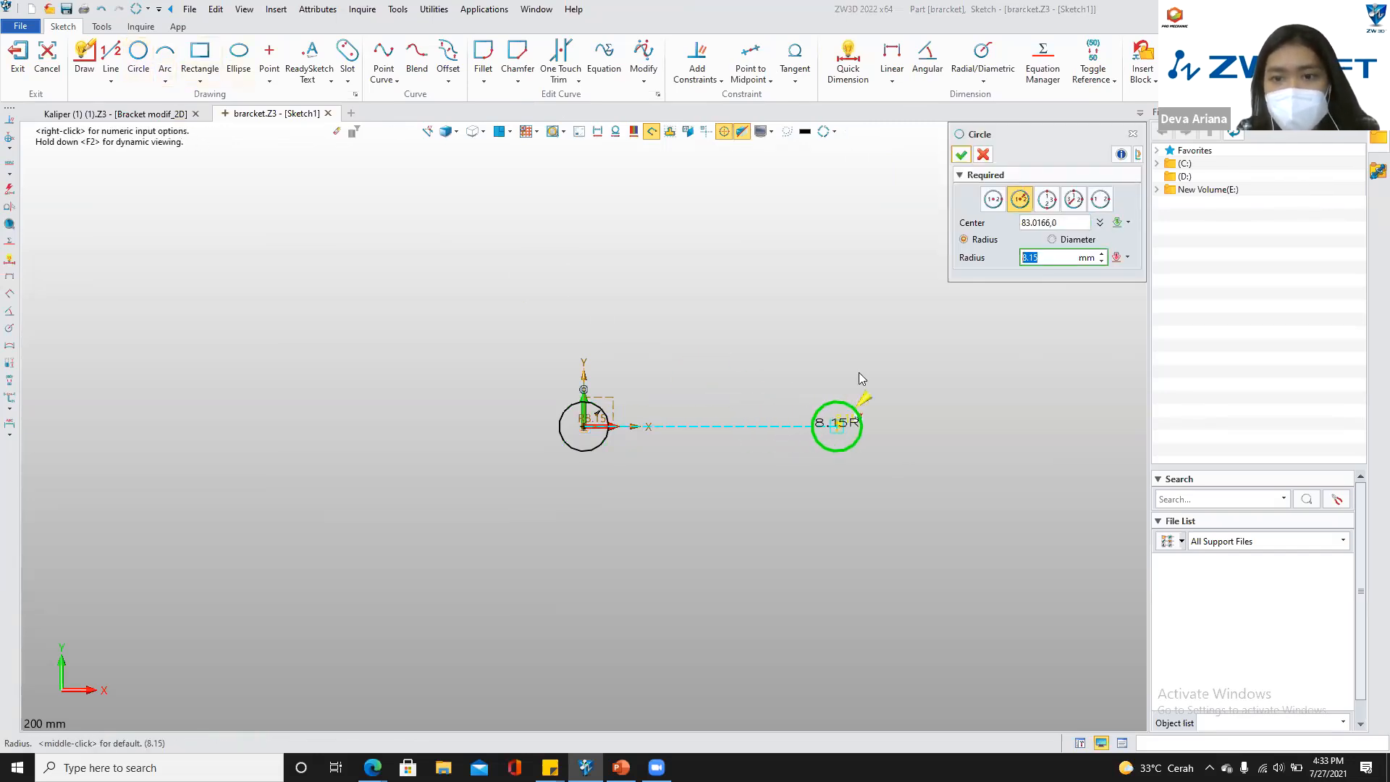
left_click(962, 156)
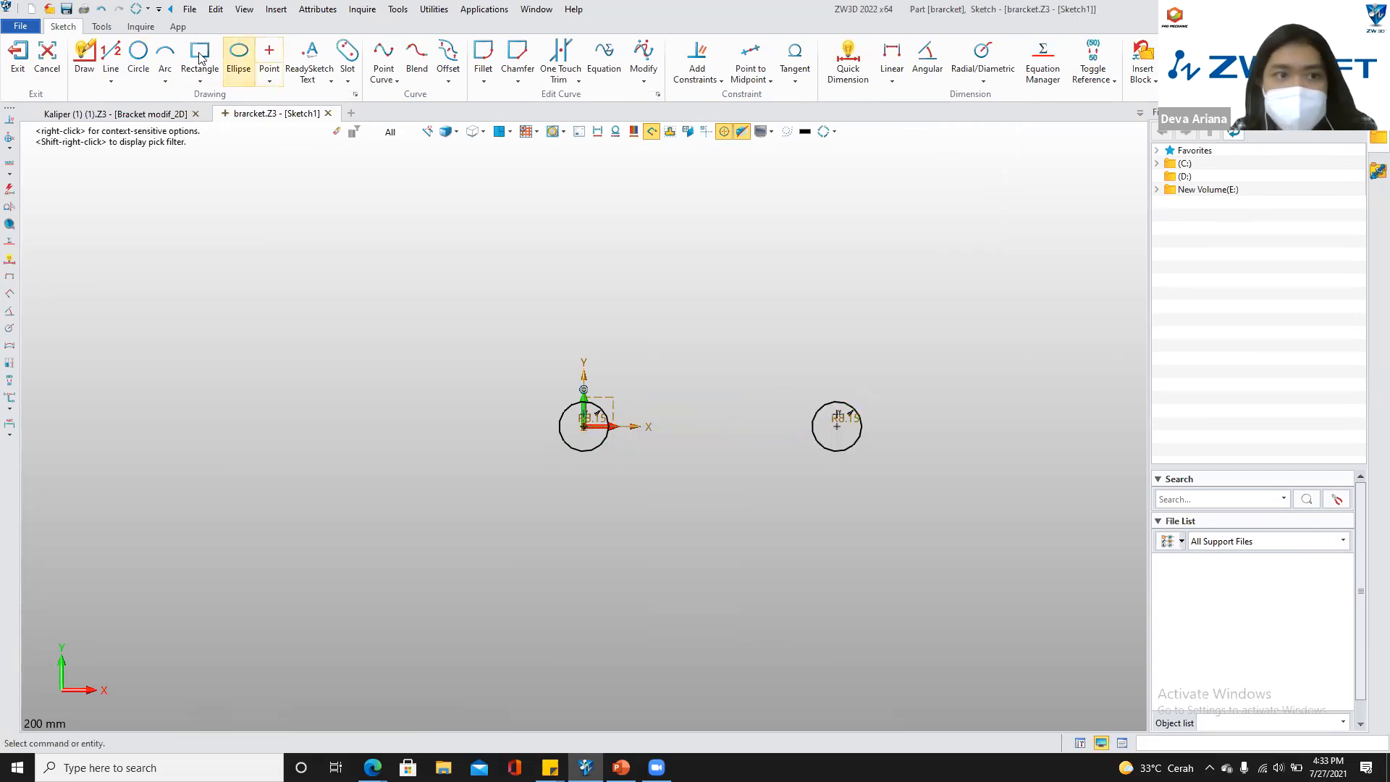
Dimension the horizontal centre distance between the two 8.15 mm radius circles as 64 mm
left_click(848, 61)
left_click(584, 451)
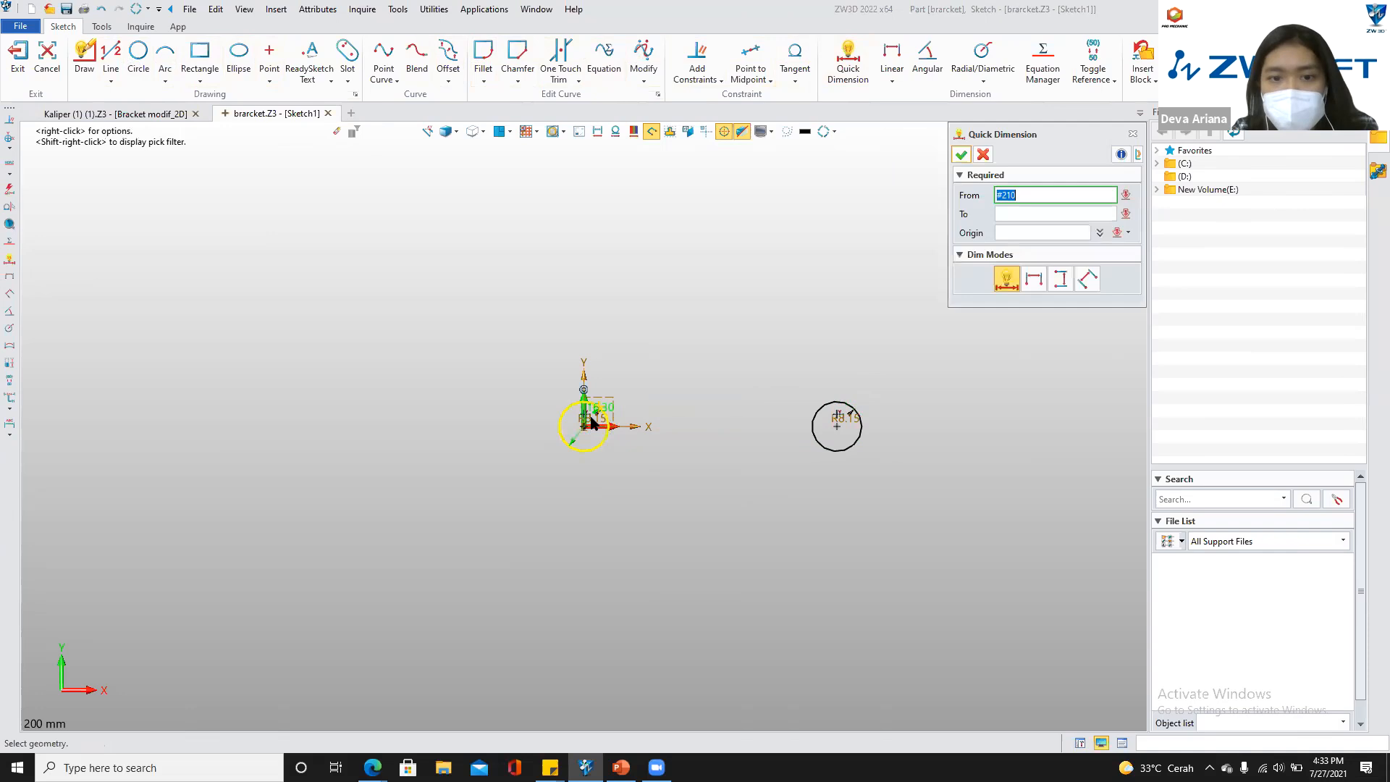
left_click(833, 434)
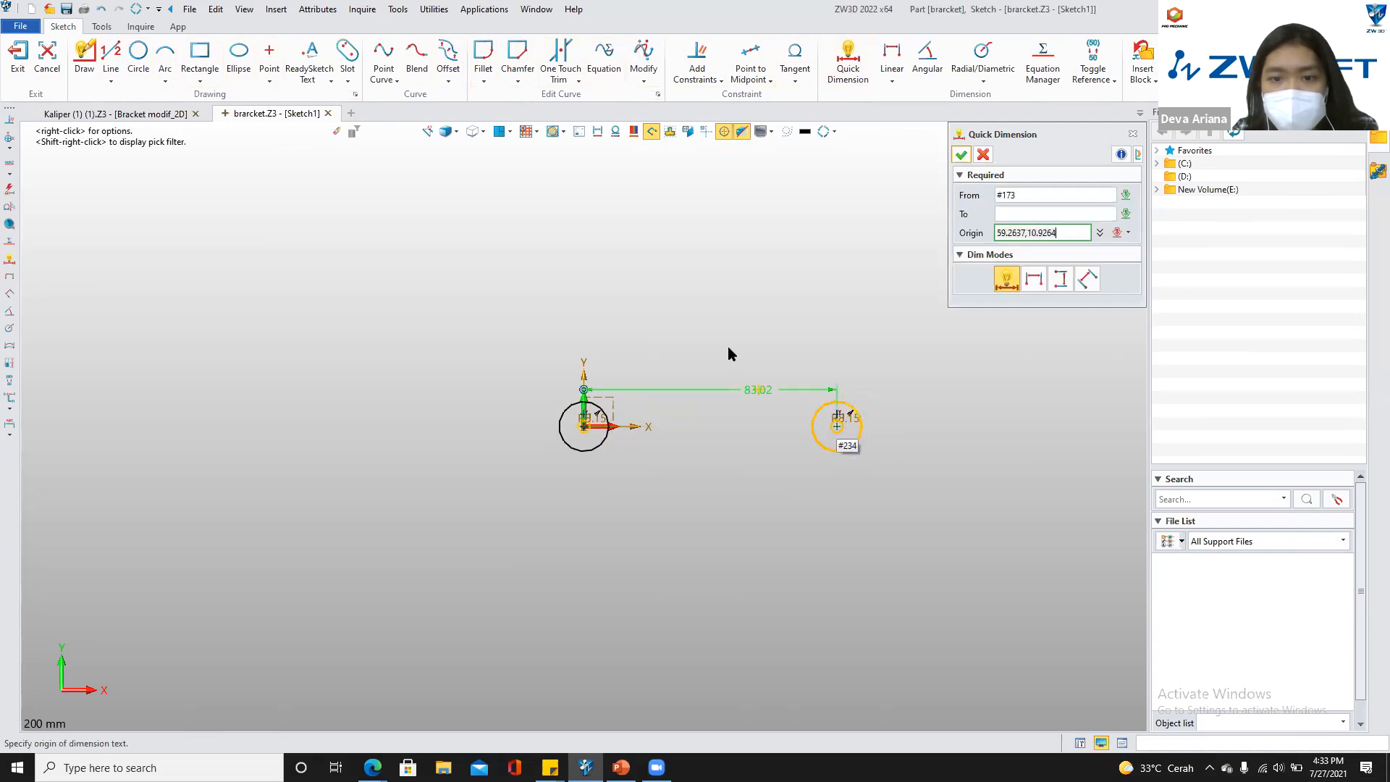
left_click(721, 326)
type("64")
key("Return")
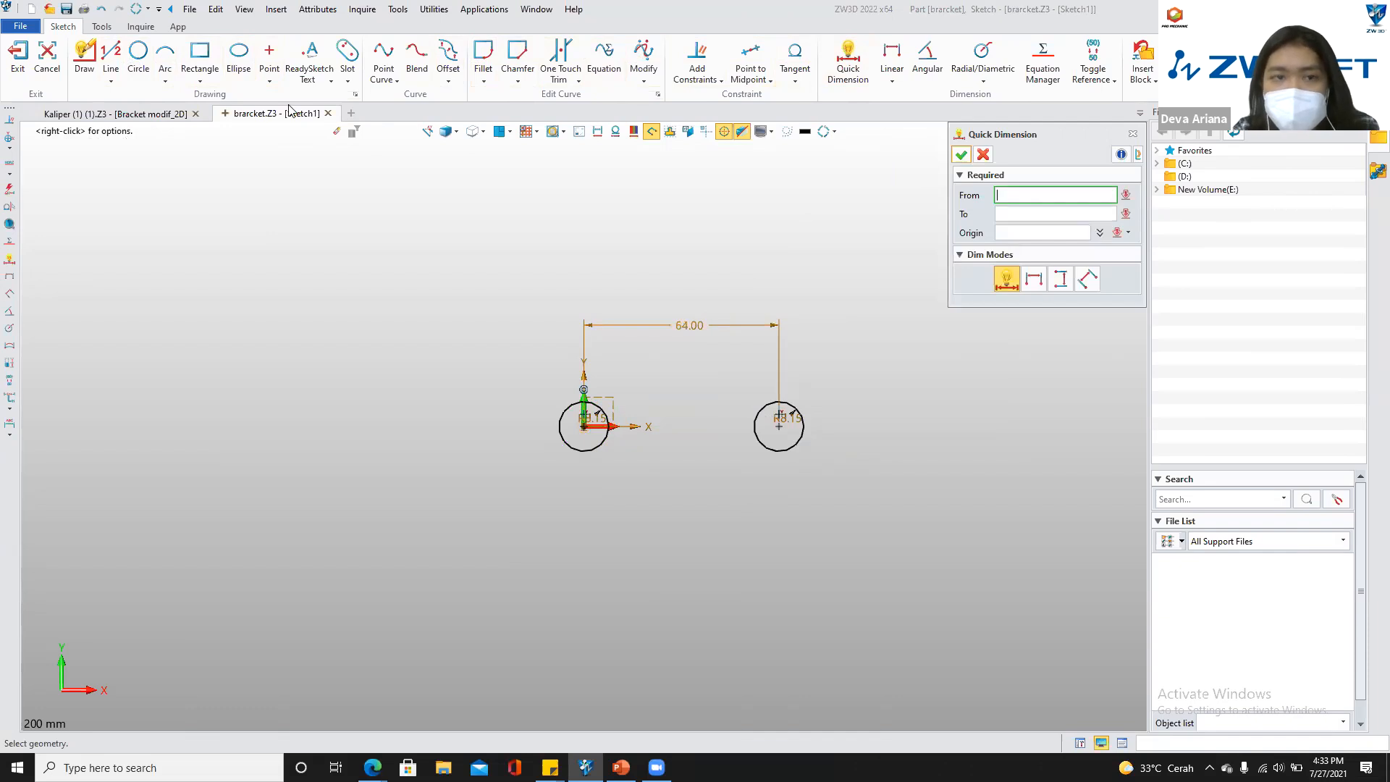
left_click(961, 155)
Consult the 2D drawing and sketch a circle of radius 10.5 mm below the upper pair, centred at about (18, -38)
left_click(116, 113)
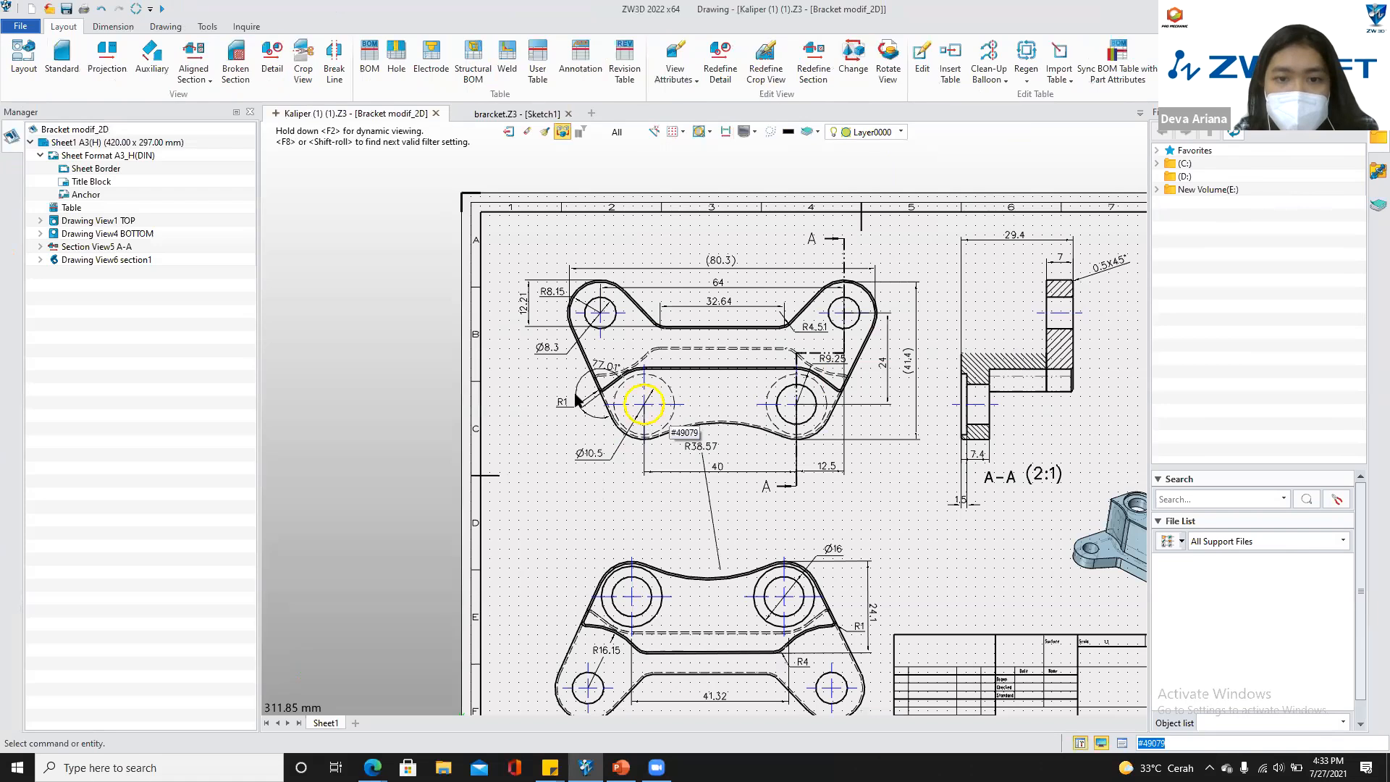
scroll(637, 511, "up", 3)
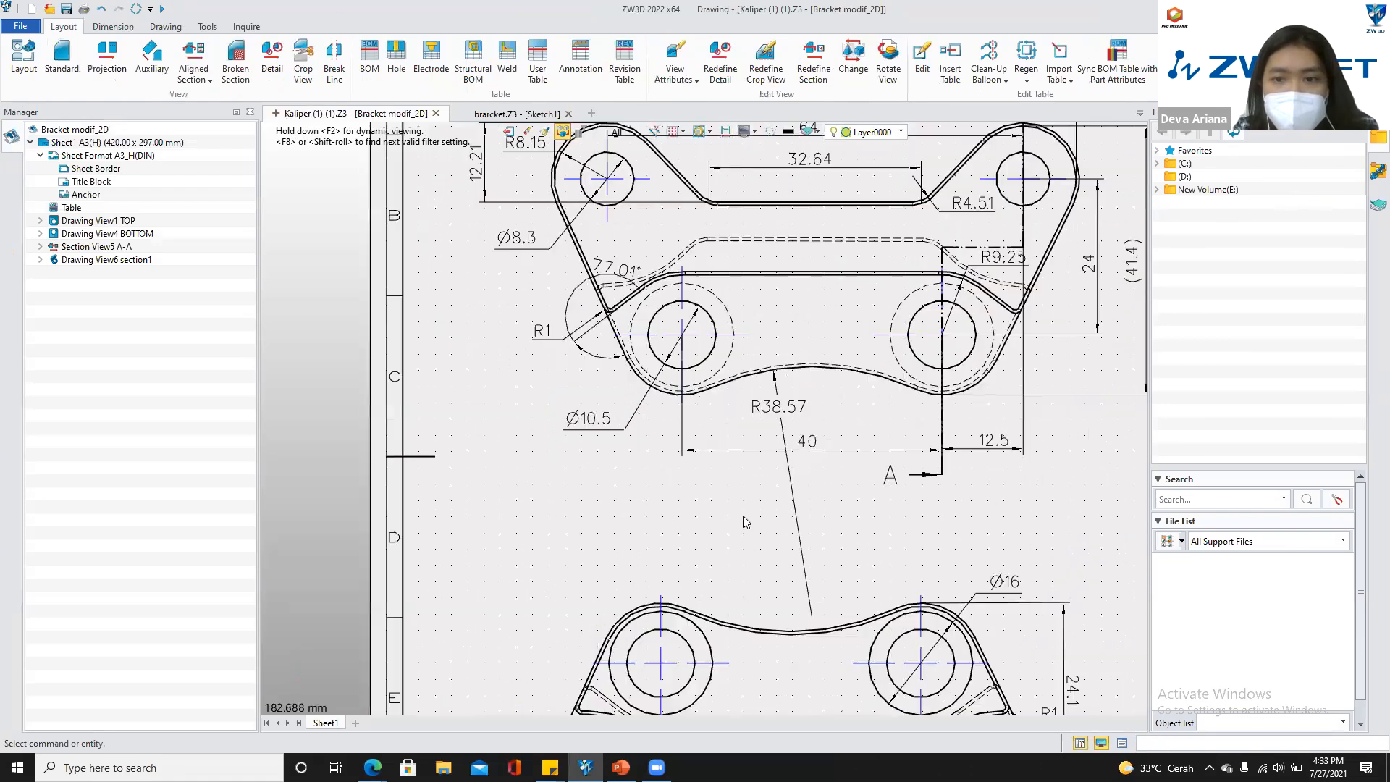
left_click(516, 115)
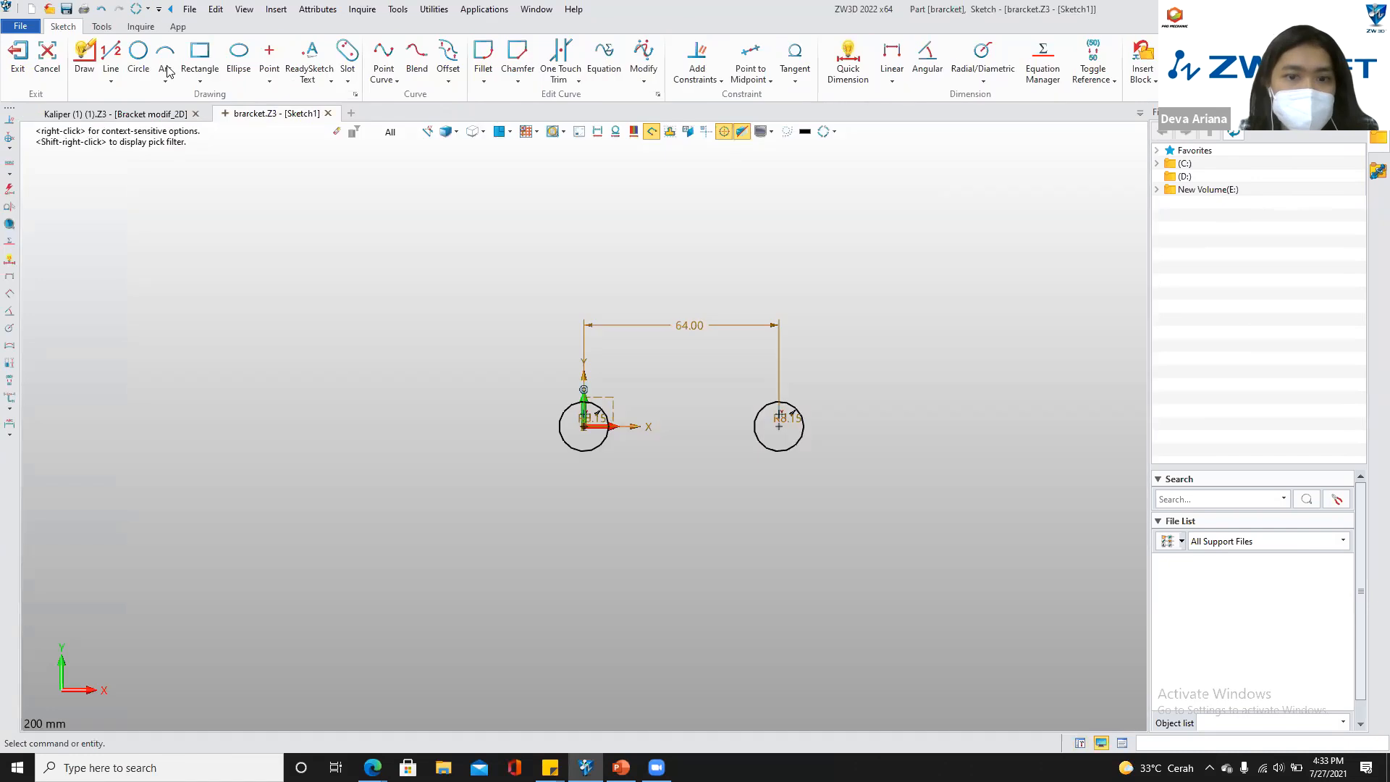
left_click(140, 61)
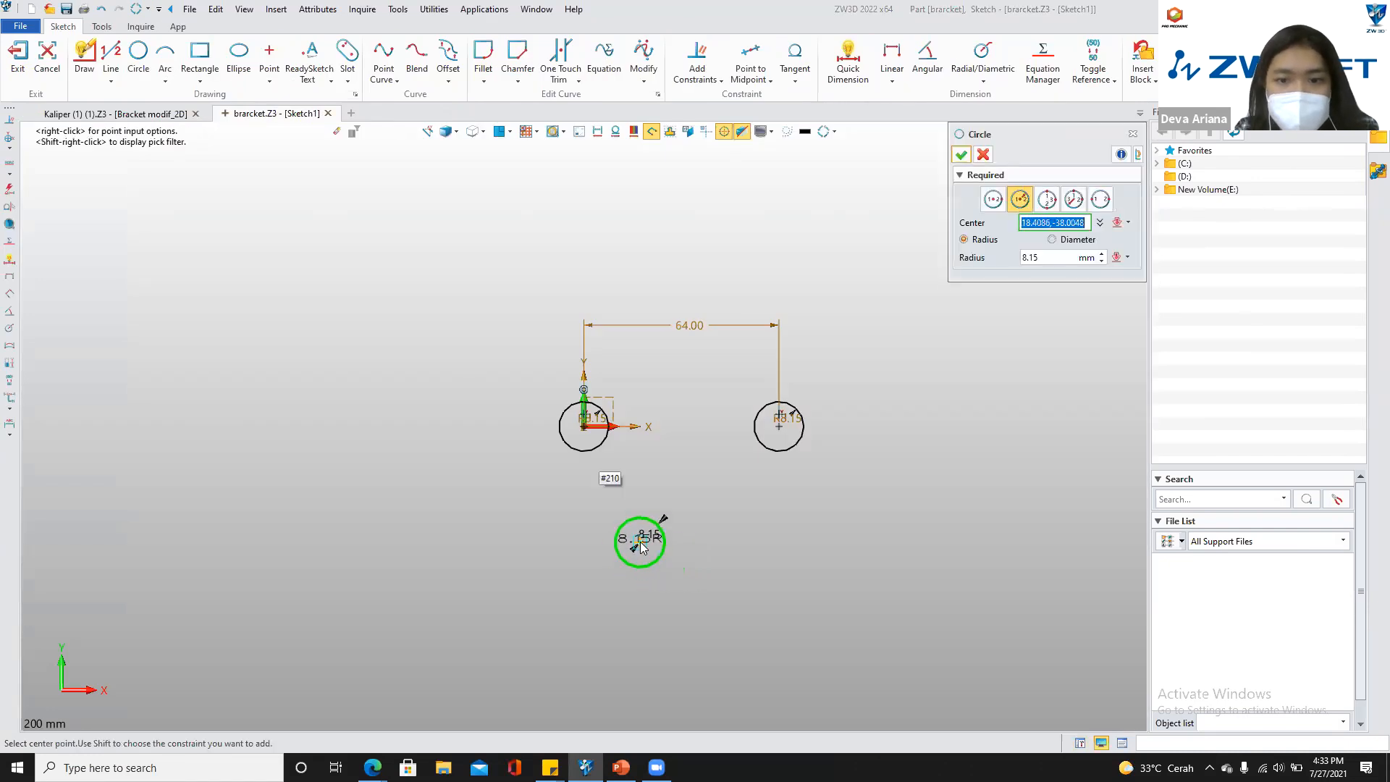
left_click(639, 541)
type("10.5")
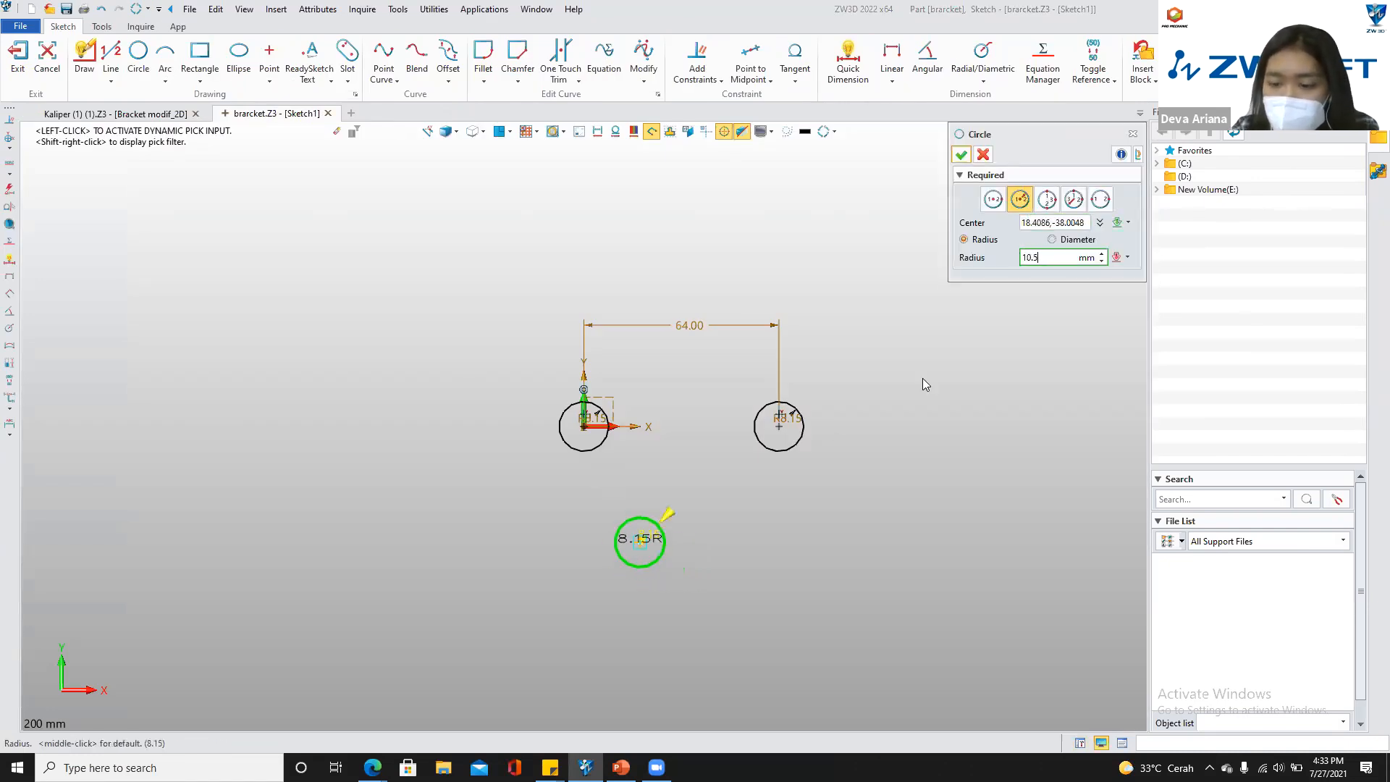
key("Return")
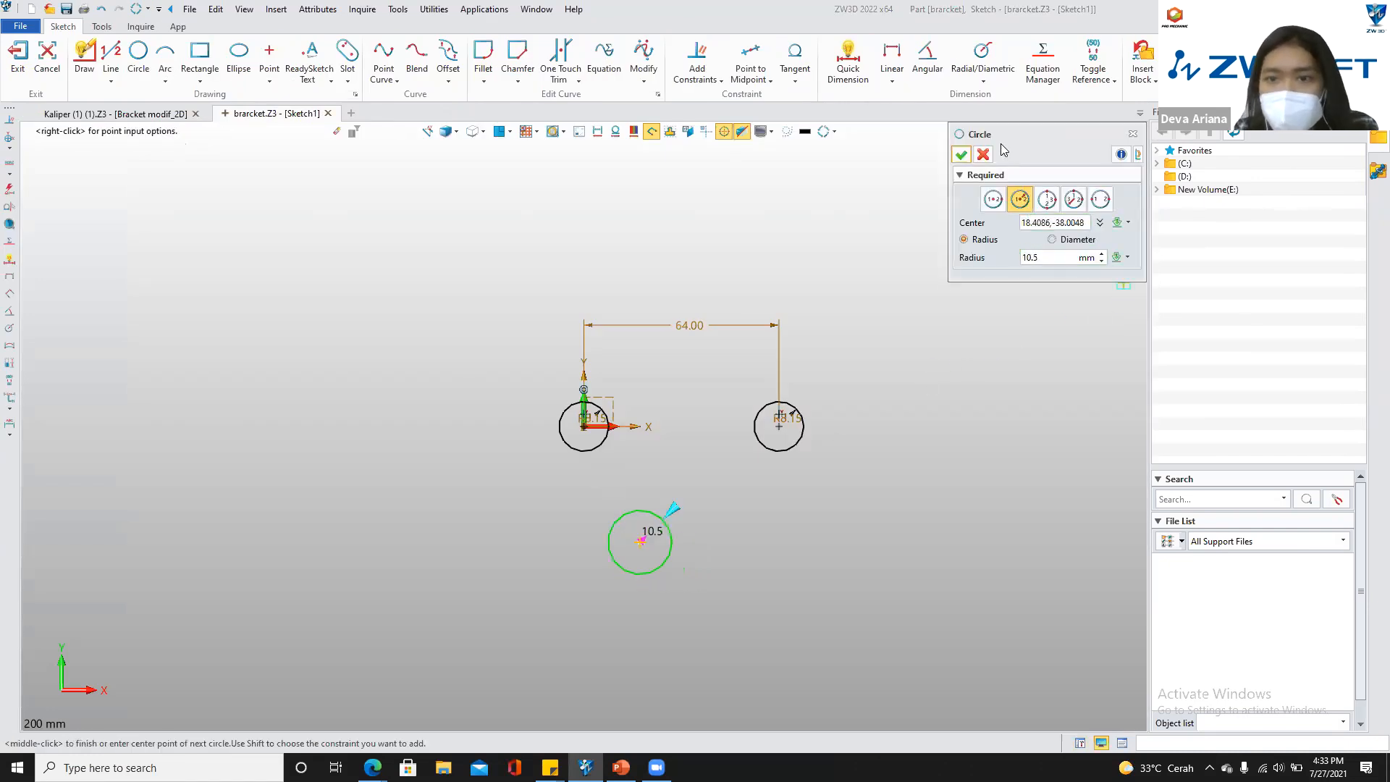
left_click(961, 154)
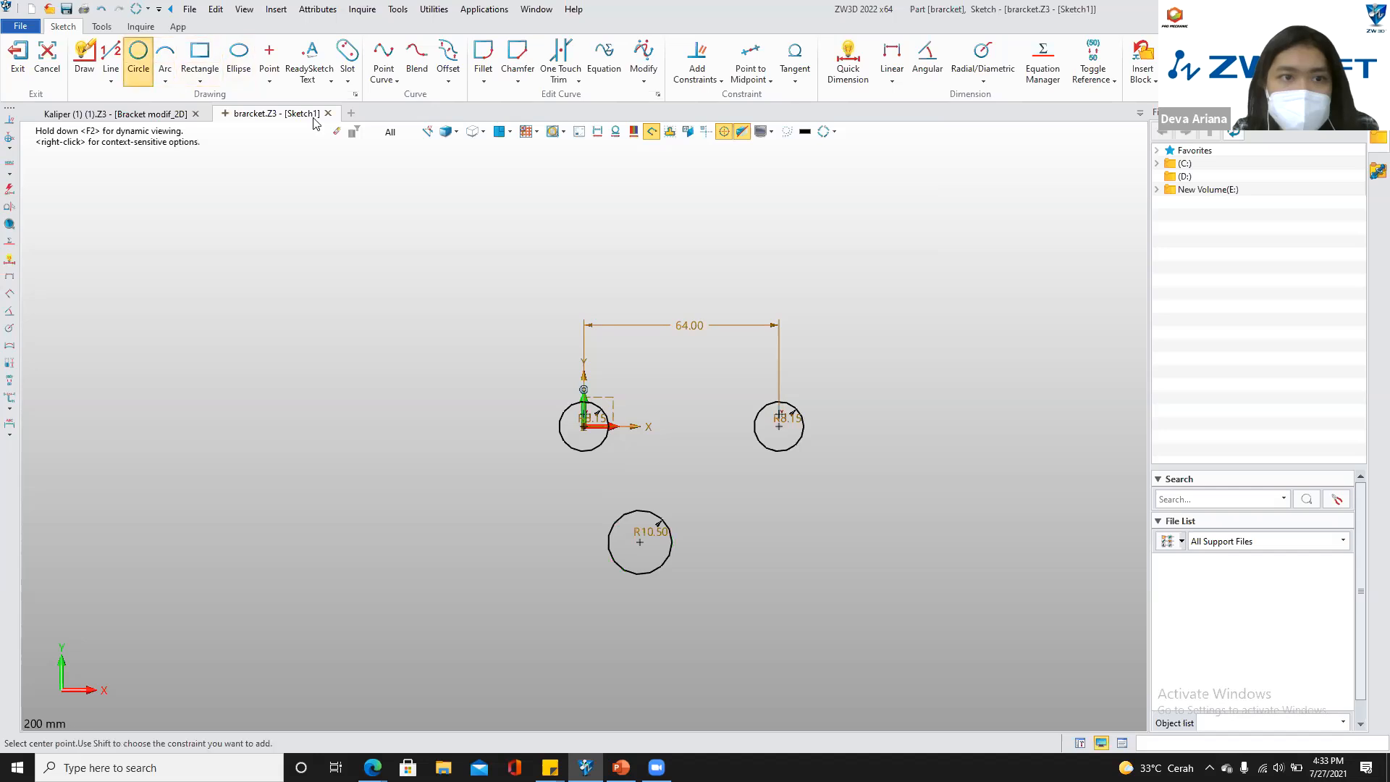
Sketch another circle of radius 10.5 mm level with the first lower one, centred at about (86, -38)
left_click(138, 60)
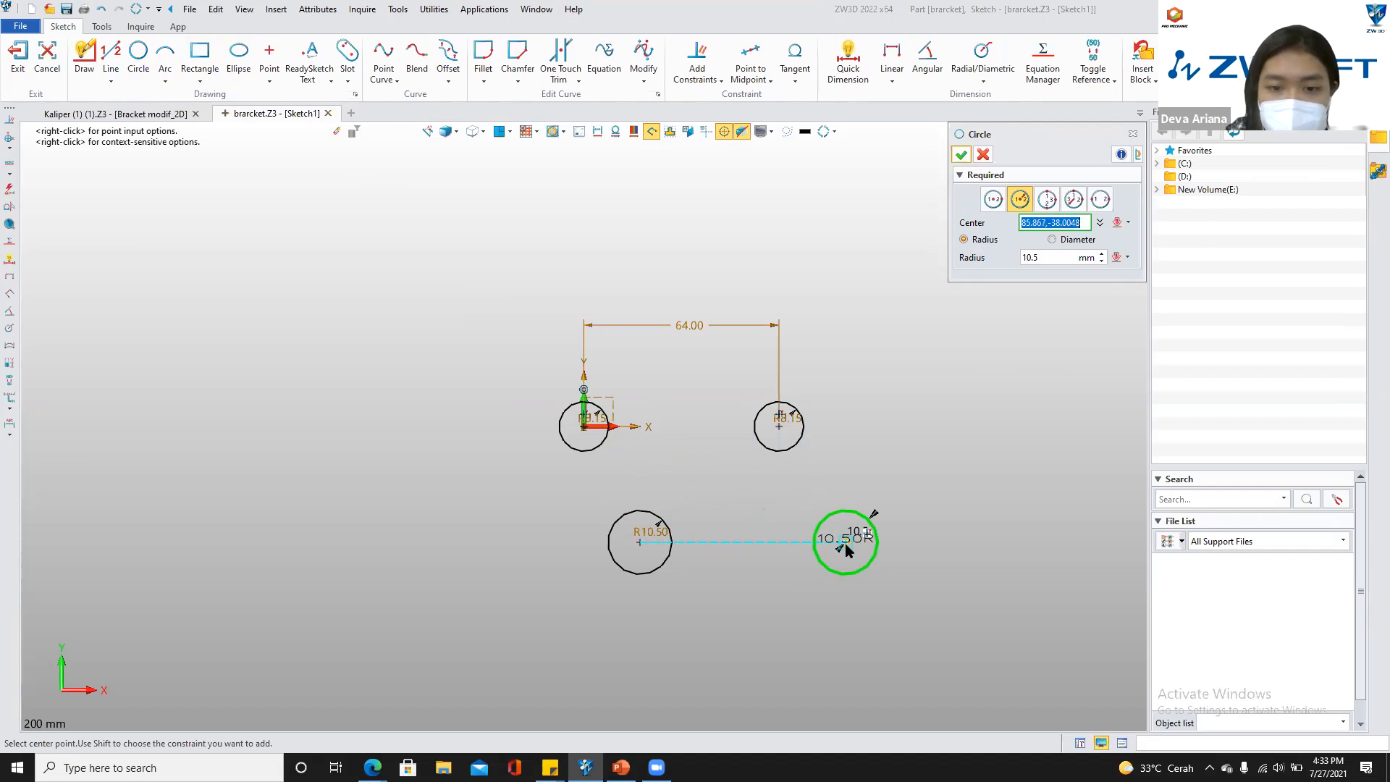
left_click(844, 543)
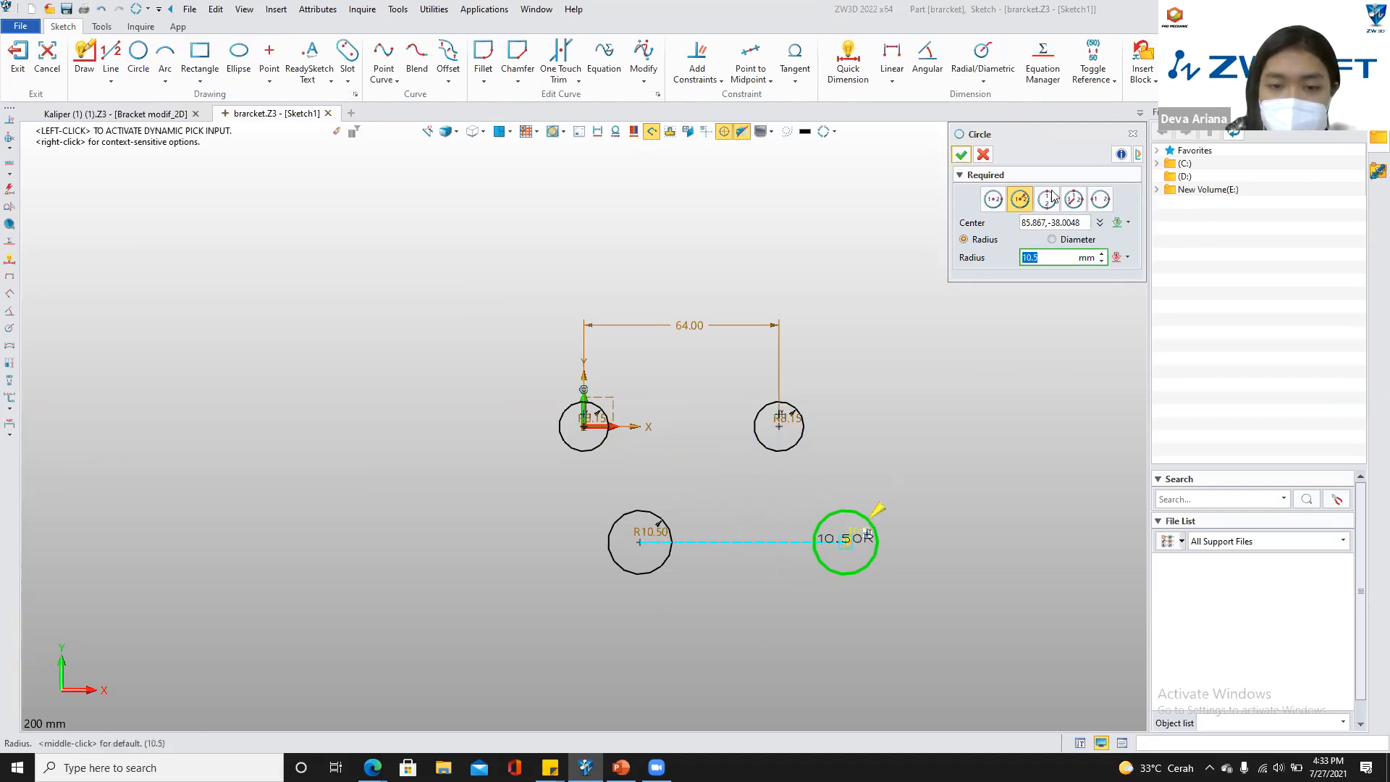
left_click(959, 154)
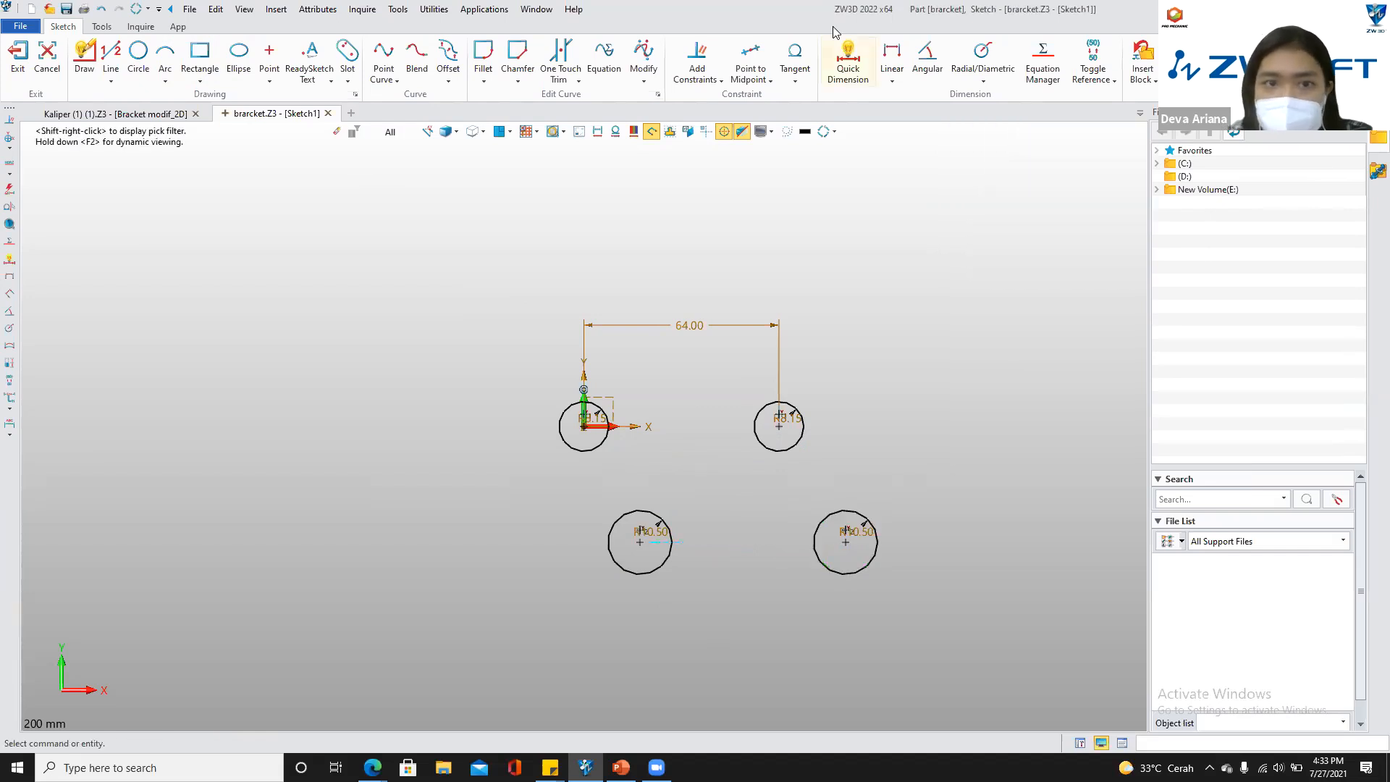
Check the lower hole spacing in the 2D drawing and dimension the centre distance between the two lower circles as 40 mm
left_click(119, 116)
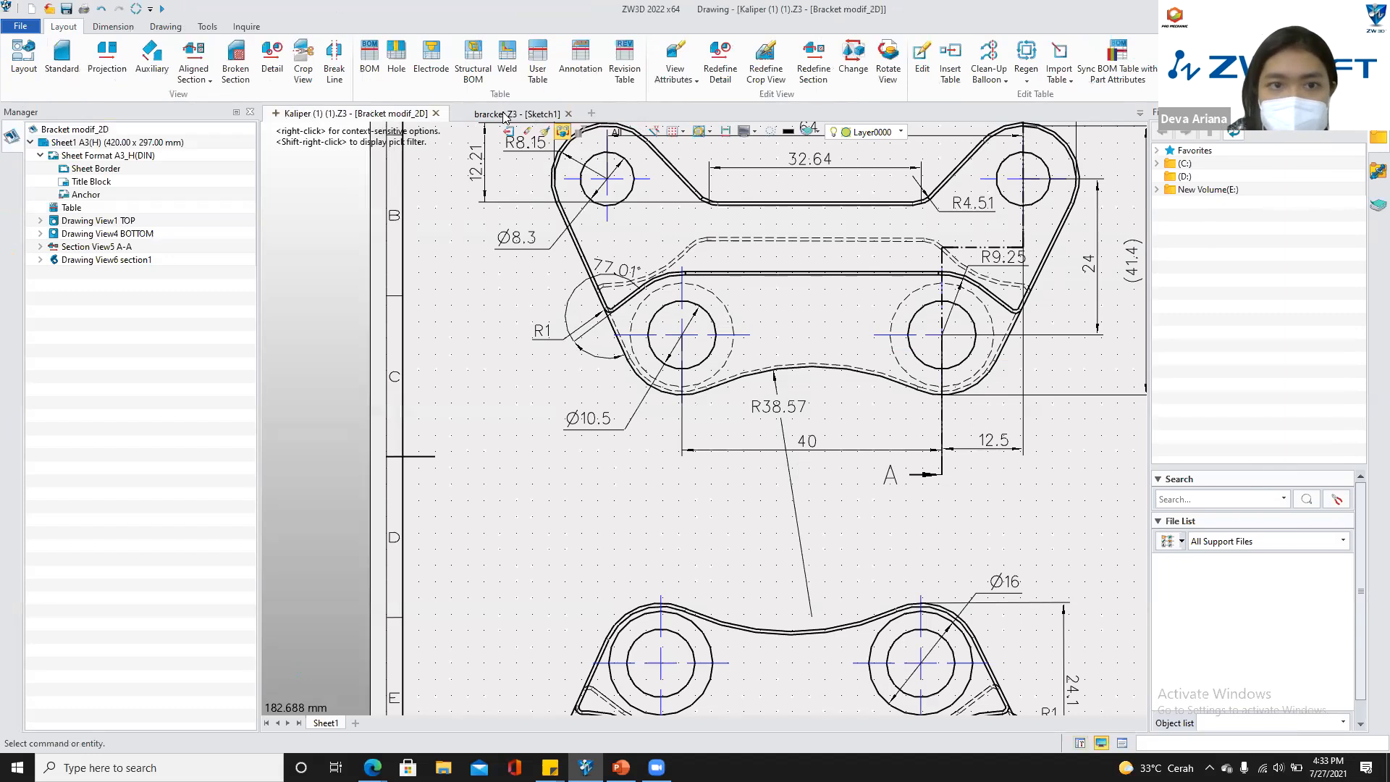
left_click(516, 114)
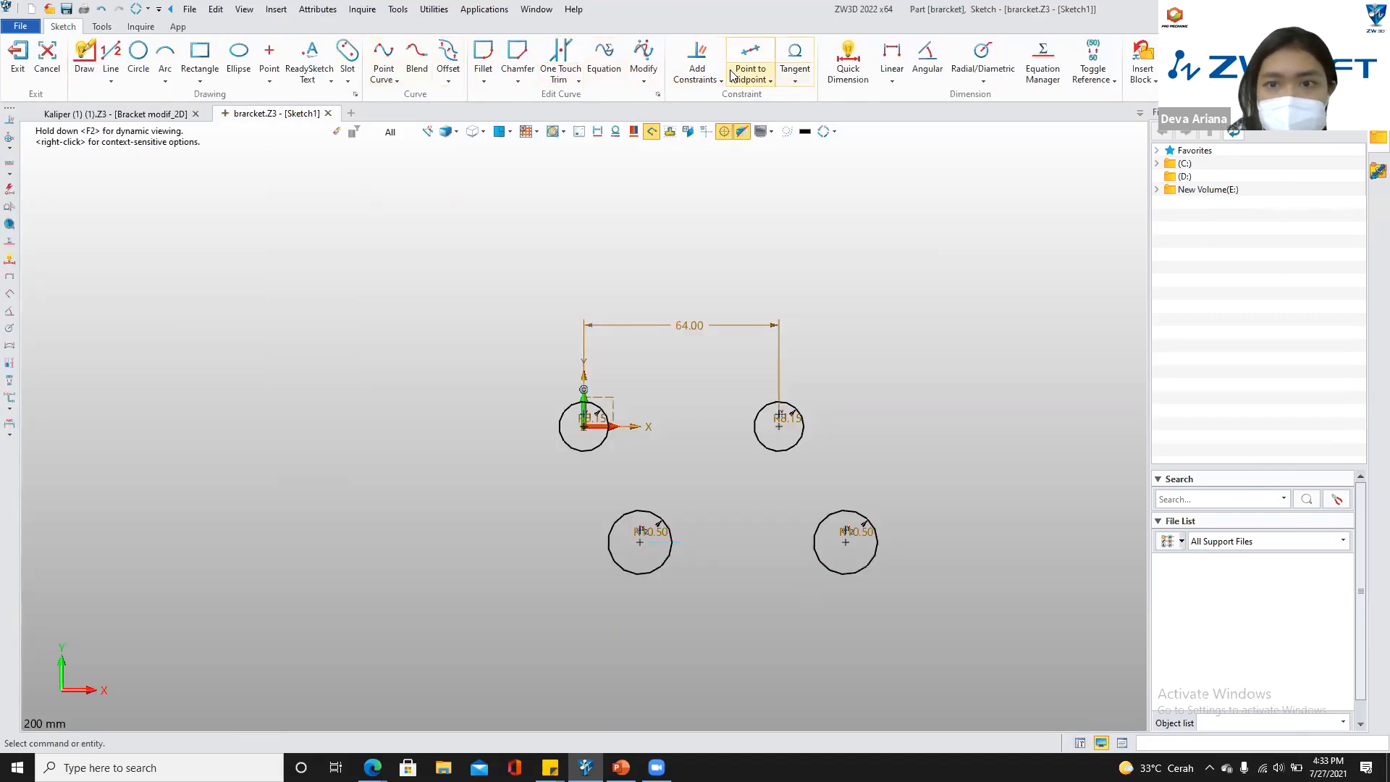
middle_click(646, 478)
left_click(640, 544)
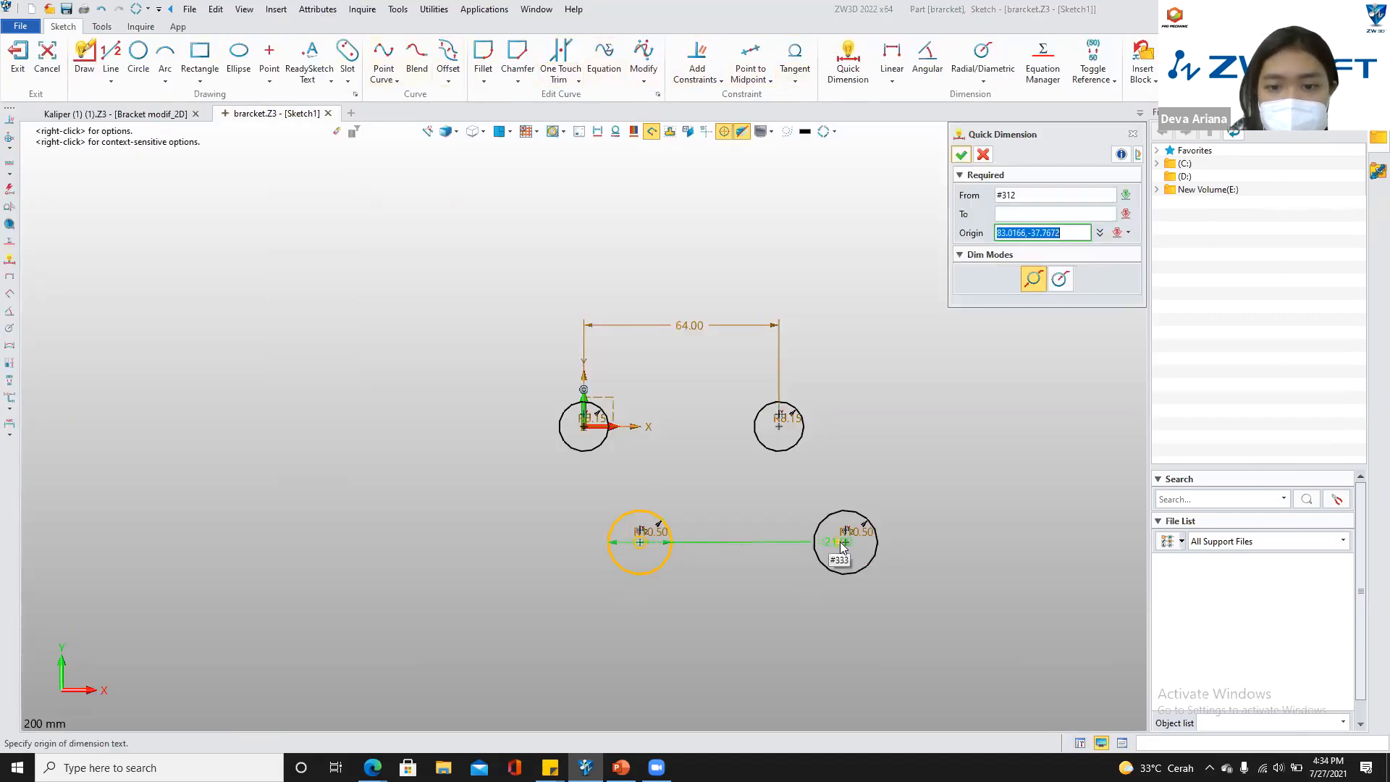
left_click(841, 543)
left_click(757, 619)
type("40")
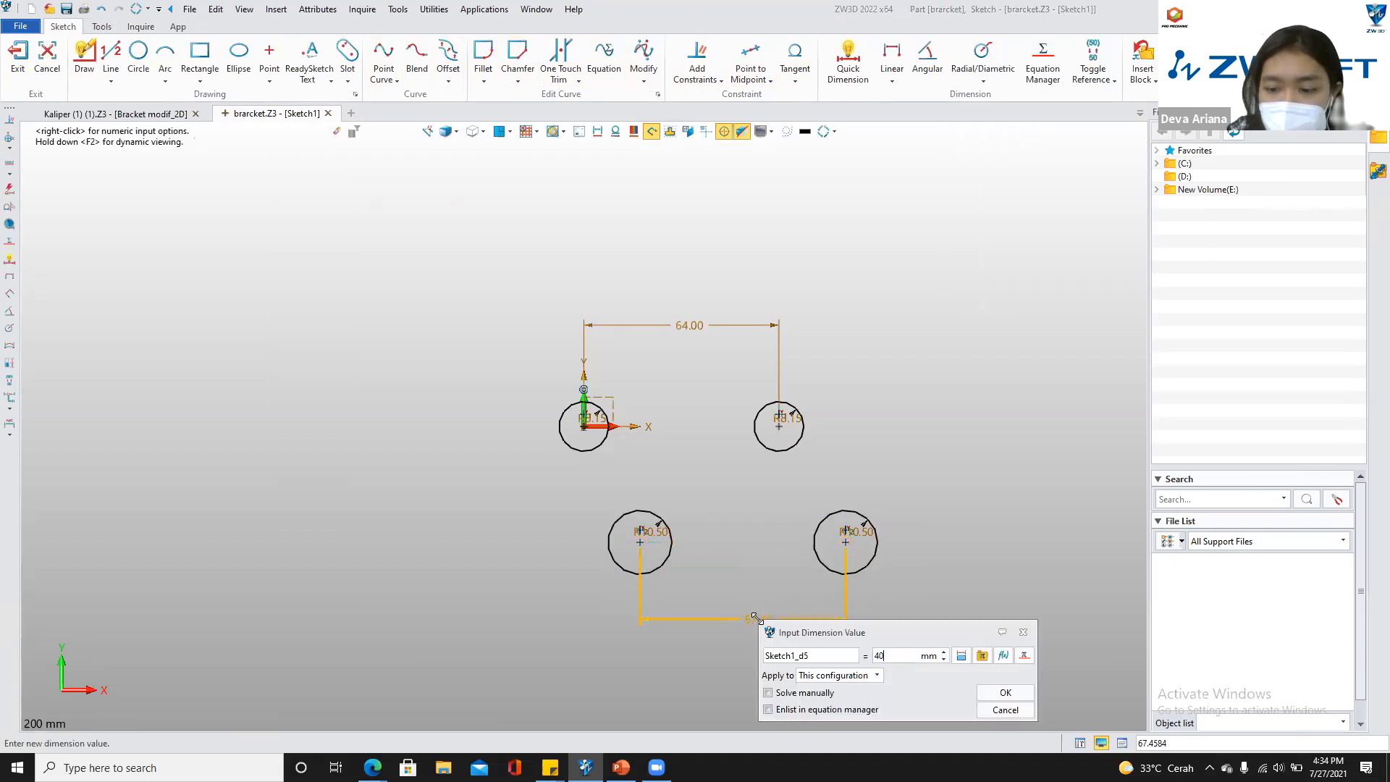
key("Return")
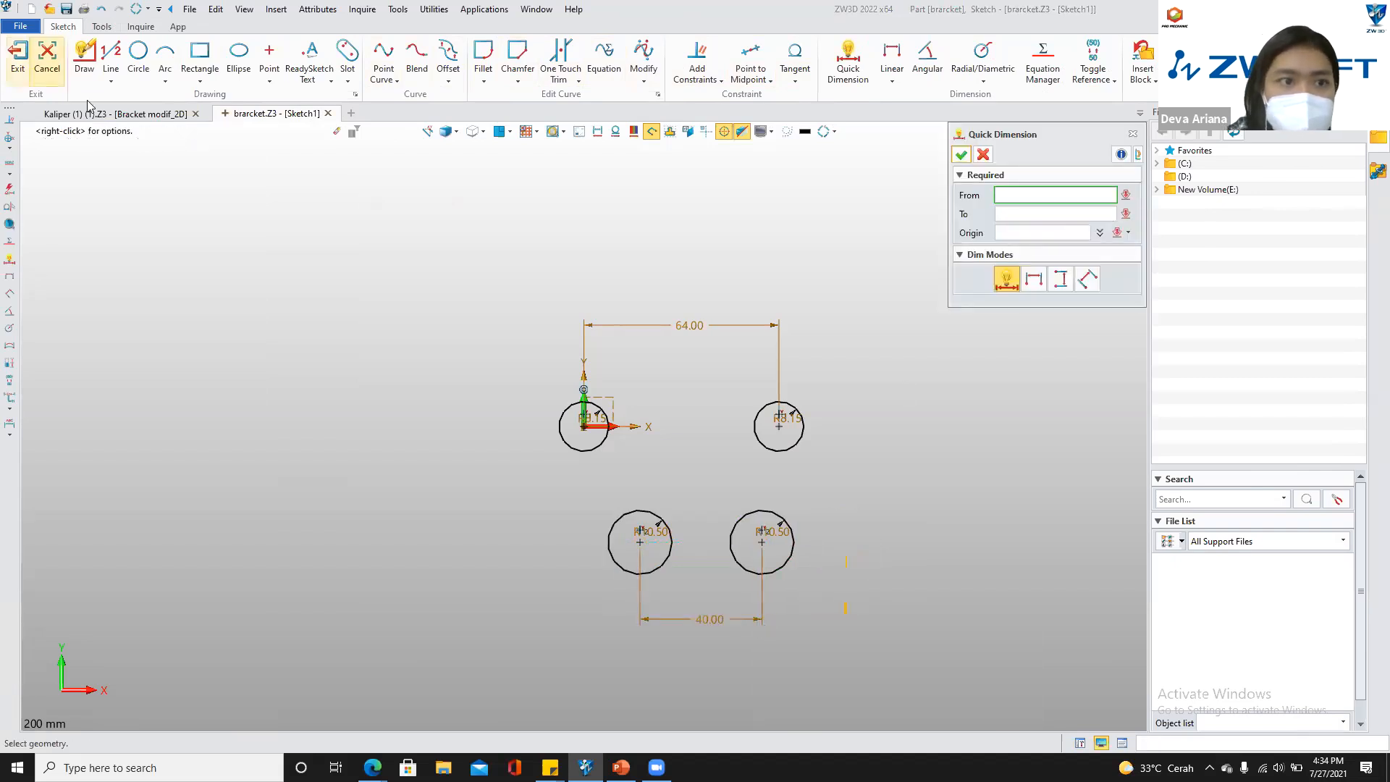
Check the hole offsets in the 2D drawing and set the horizontal distance between the right-hand lower and upper circle centres to 12.5 mm
left_click(107, 116)
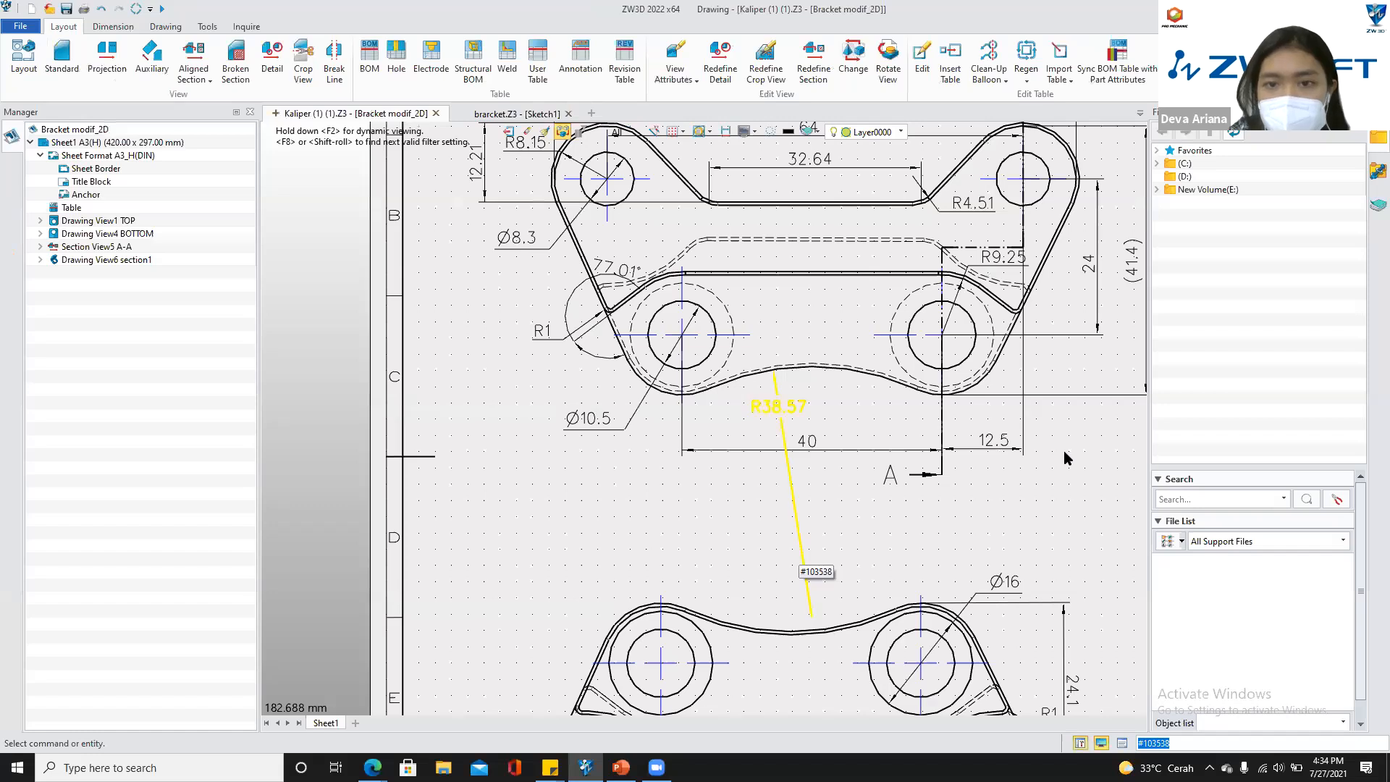
scroll(1053, 354, "up", 2)
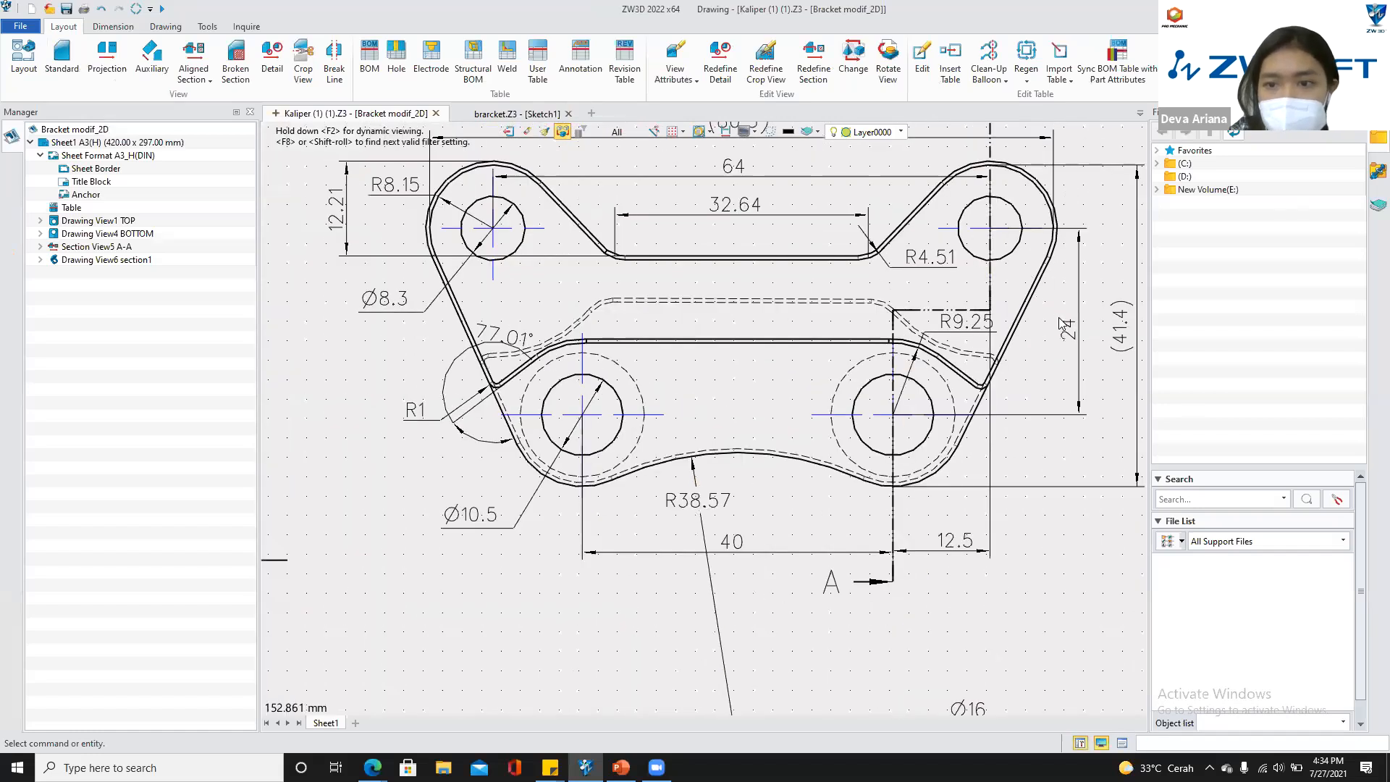
scroll(1064, 362, "down", 3)
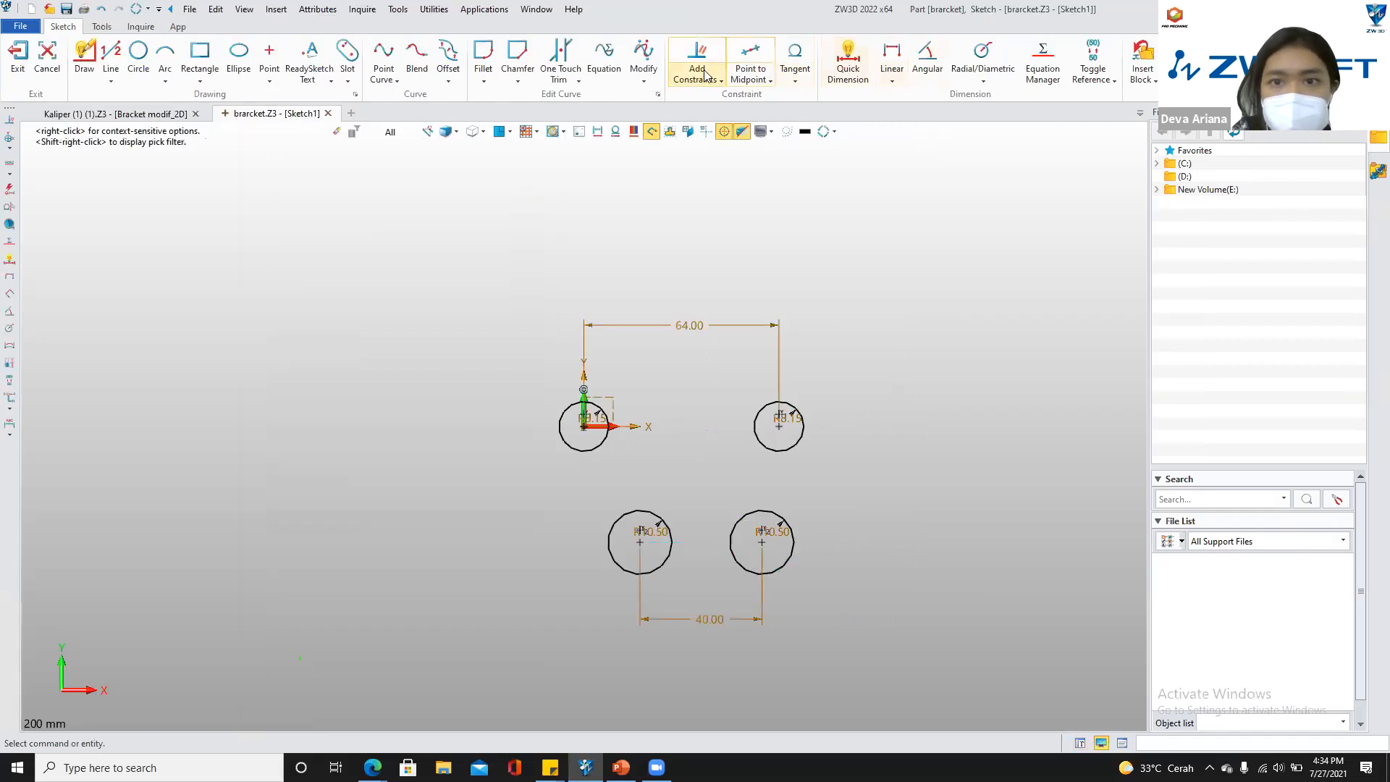
left_click(857, 73)
left_click(765, 551)
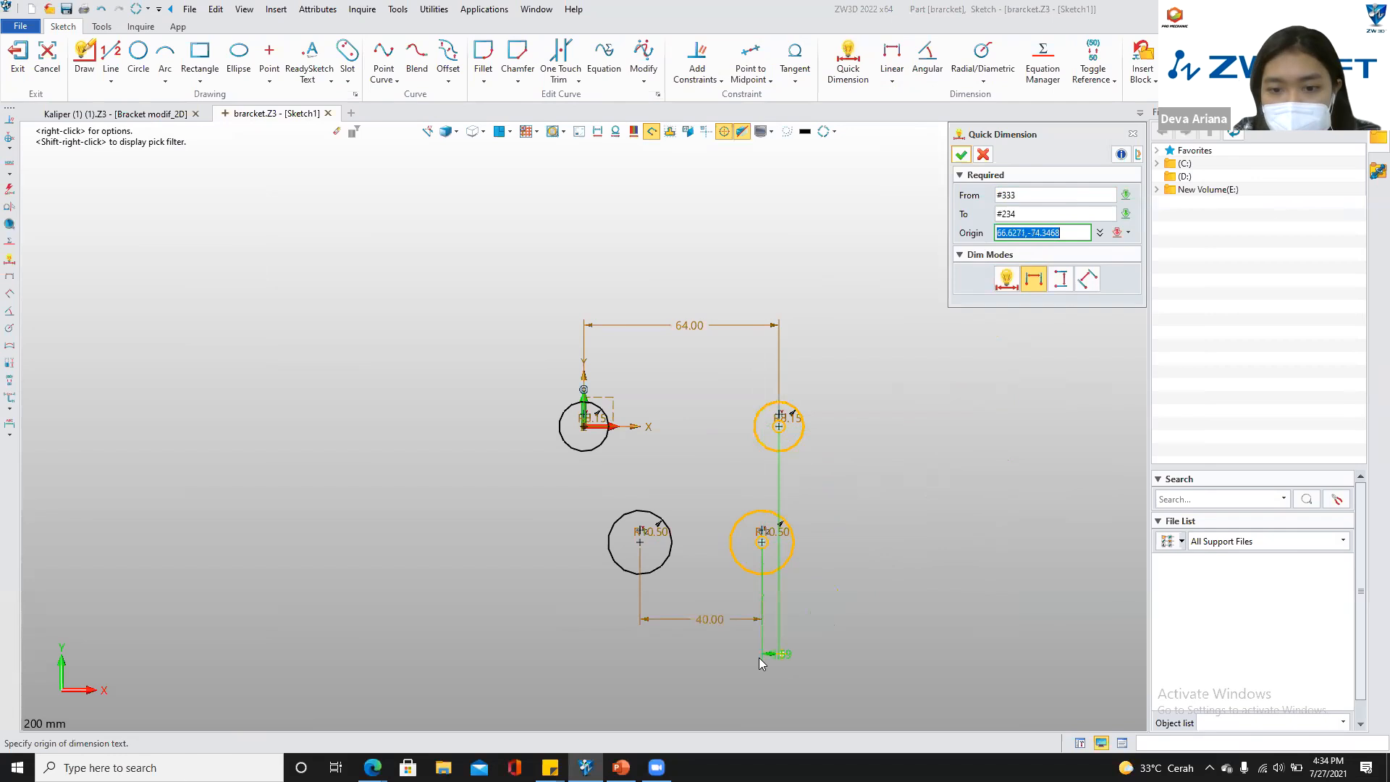
left_click(772, 660)
type("12.5")
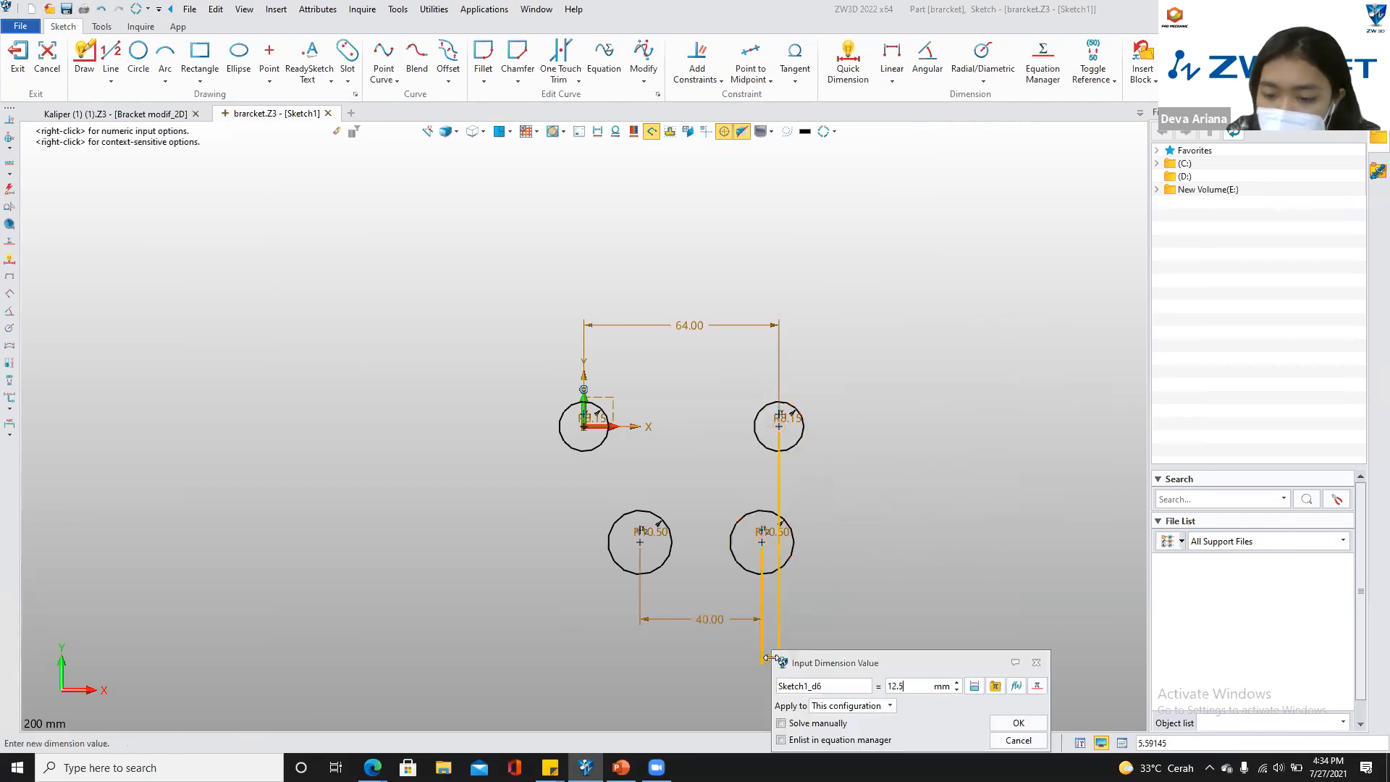
key("Return")
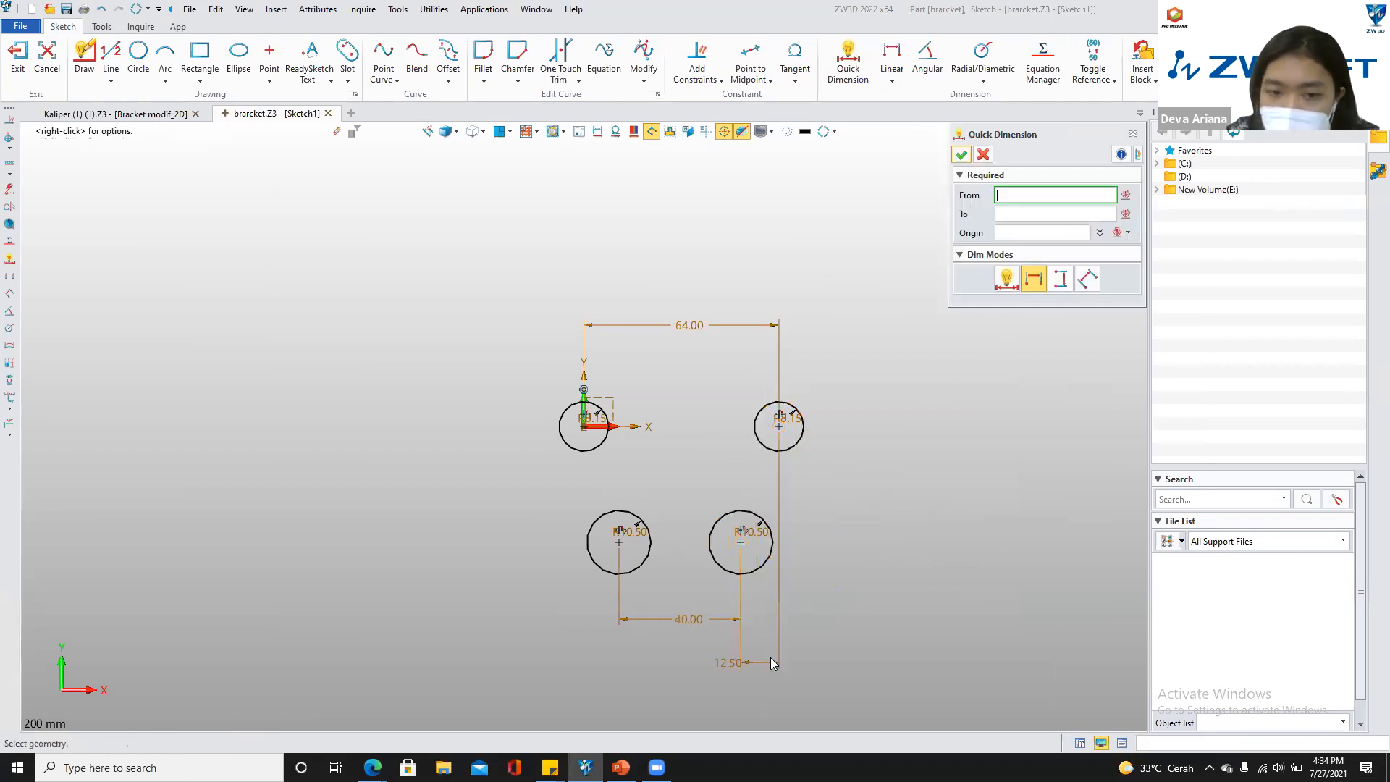
Dimension the vertical distance between the left-hand upper and lower circle centres as 24 mm
left_click(583, 427)
left_click(618, 542)
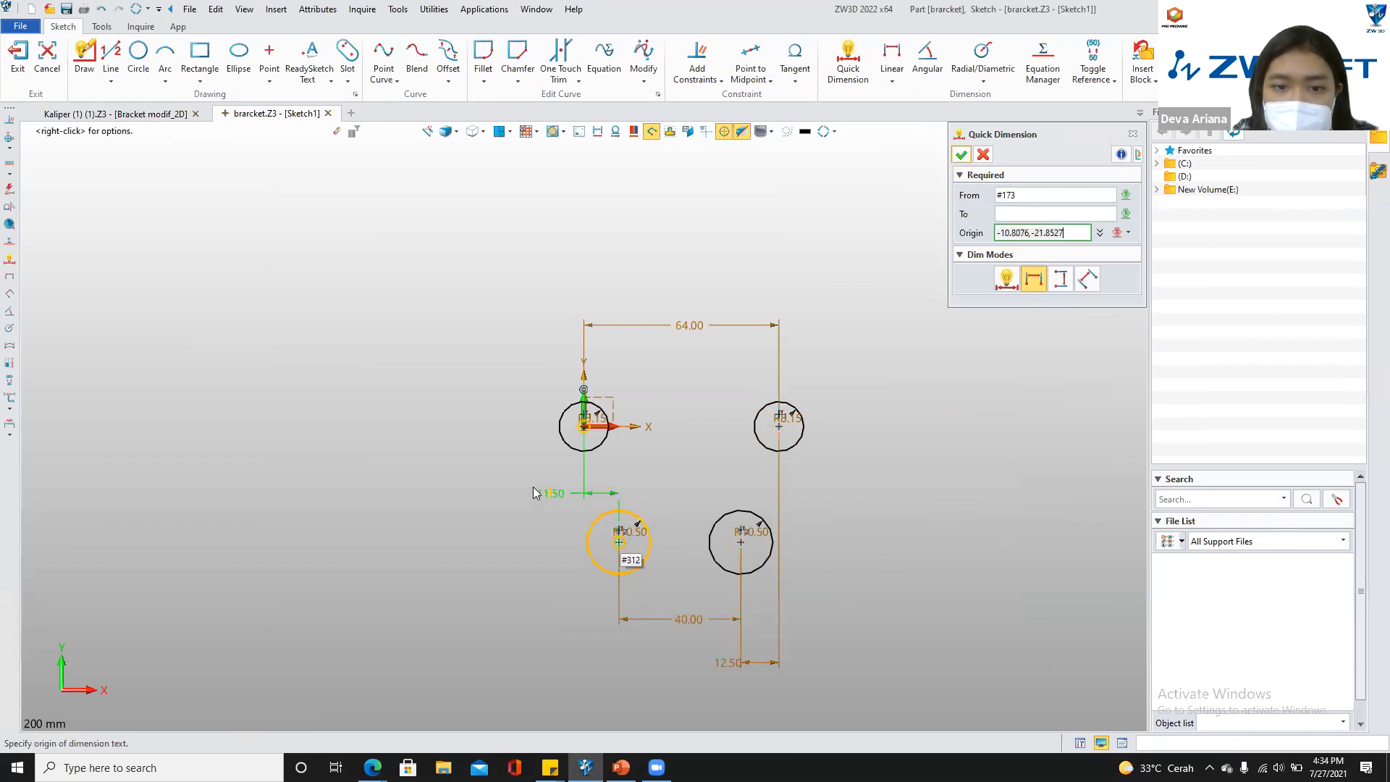
left_click(1060, 279)
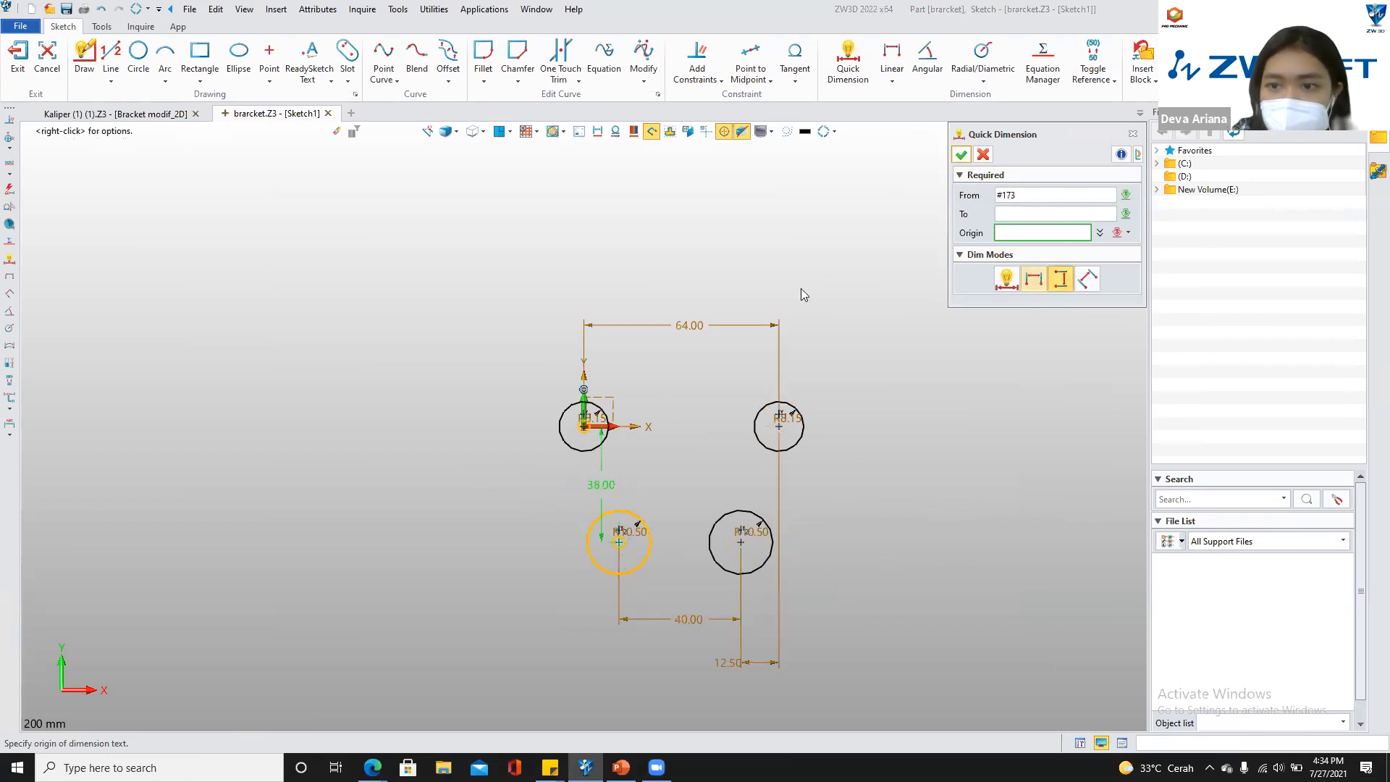
left_click(484, 465)
type("24")
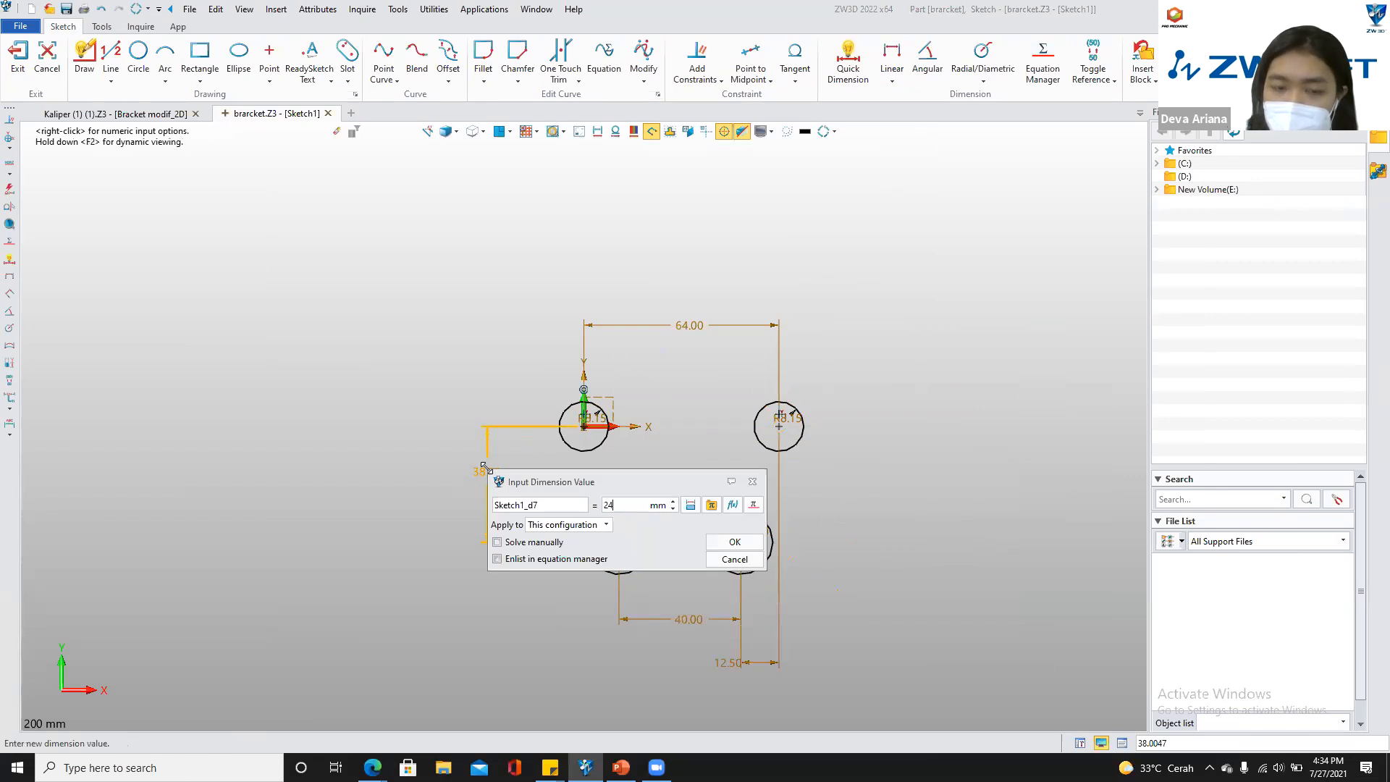
key("Return")
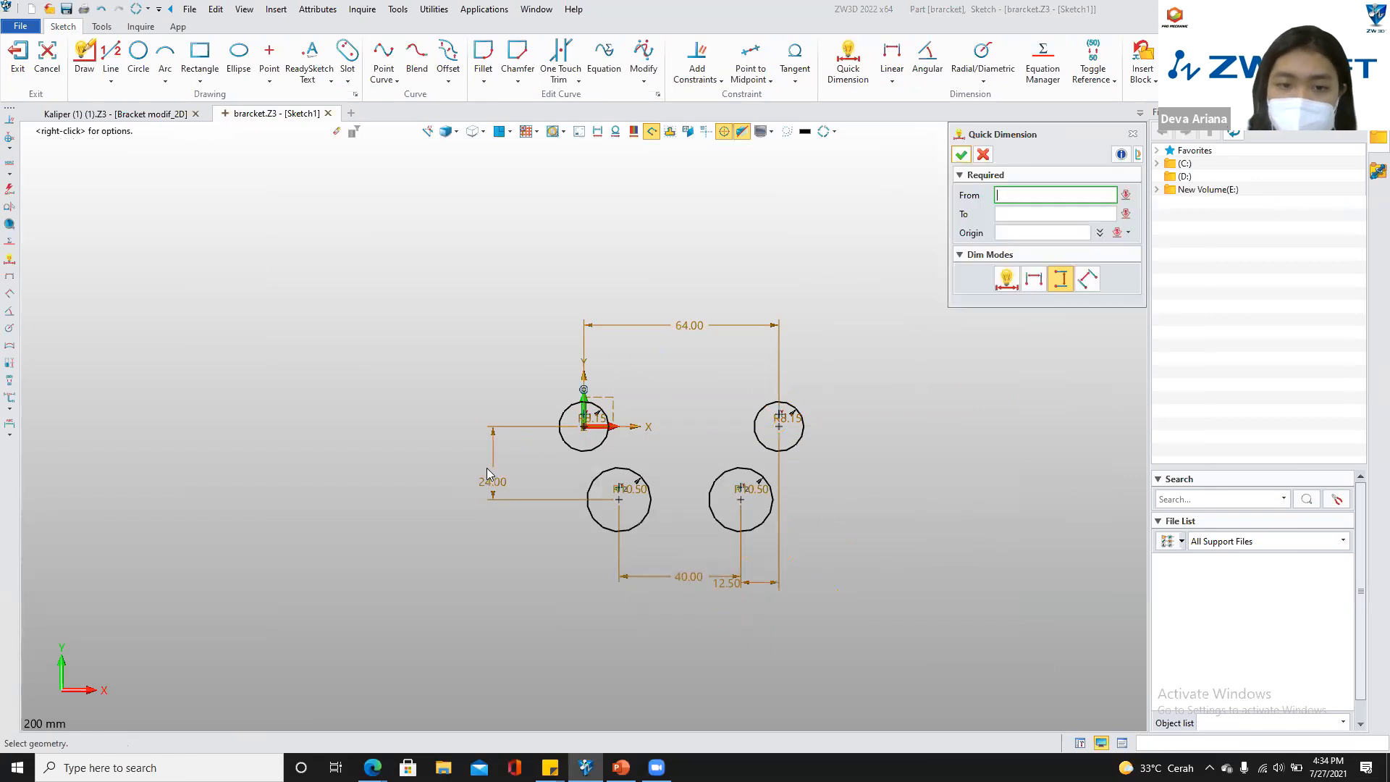
left_click(961, 155)
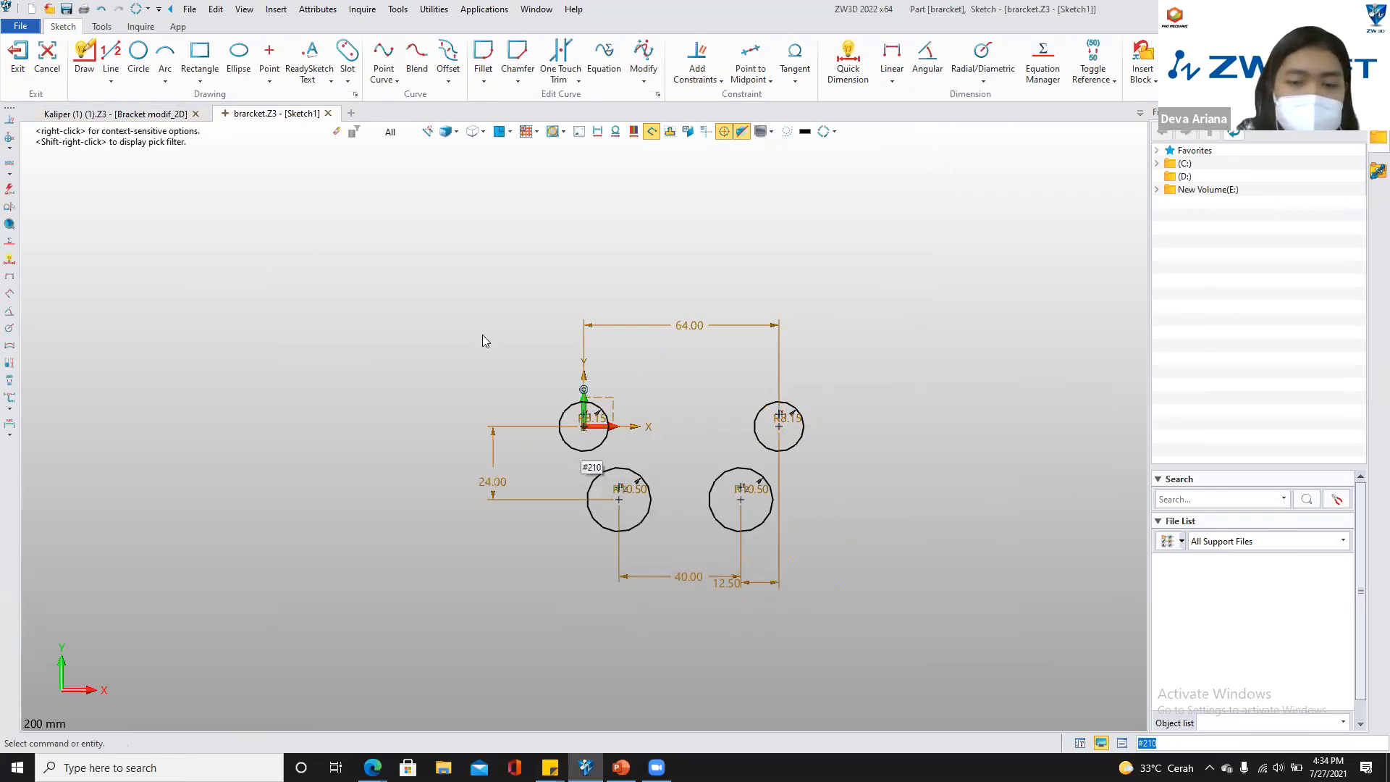
Examine the bracket's top view in the 2D drawing for the hole diameters and outline dimensions, and return to the sketch
left_click(154, 117)
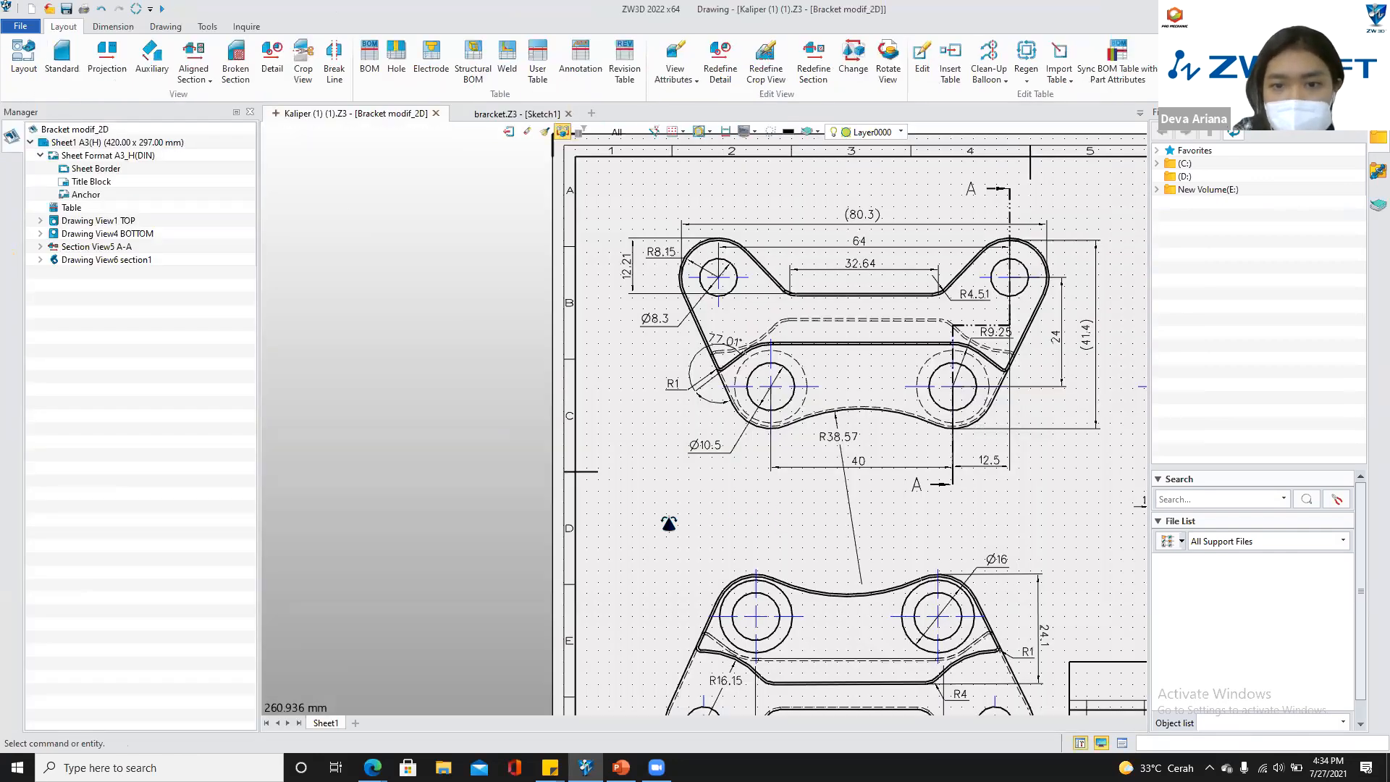
middle_click_drag(668, 523, 495, 535)
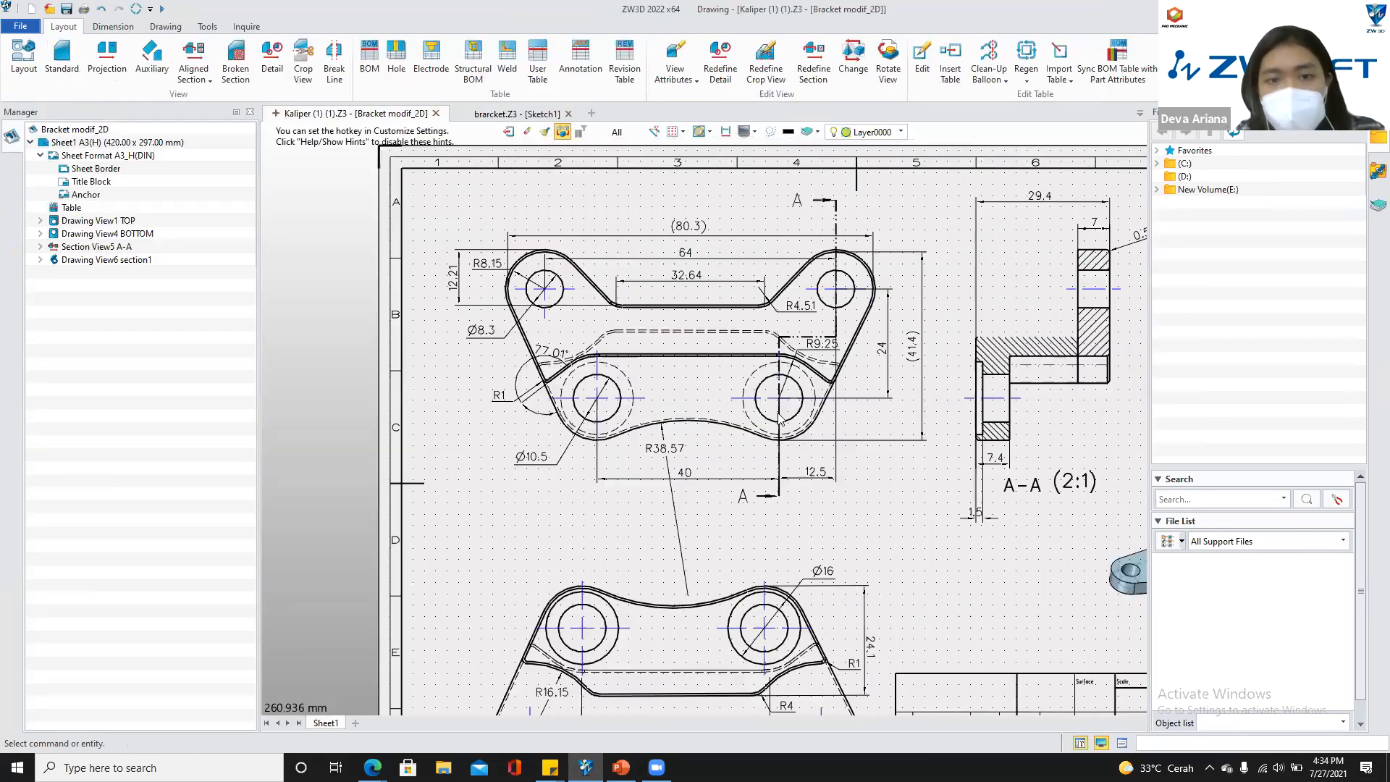
scroll(521, 261, "up", 2)
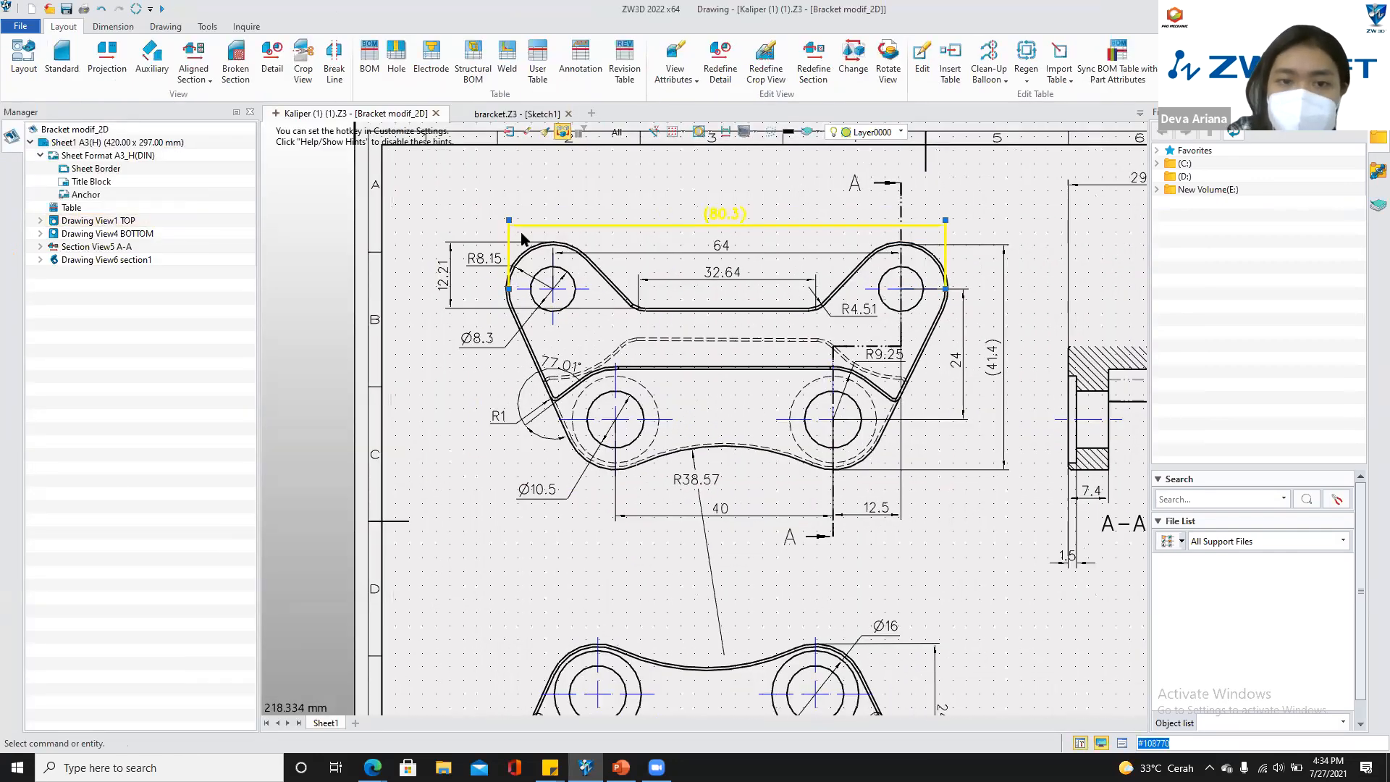
scroll(680, 281, "down", 3)
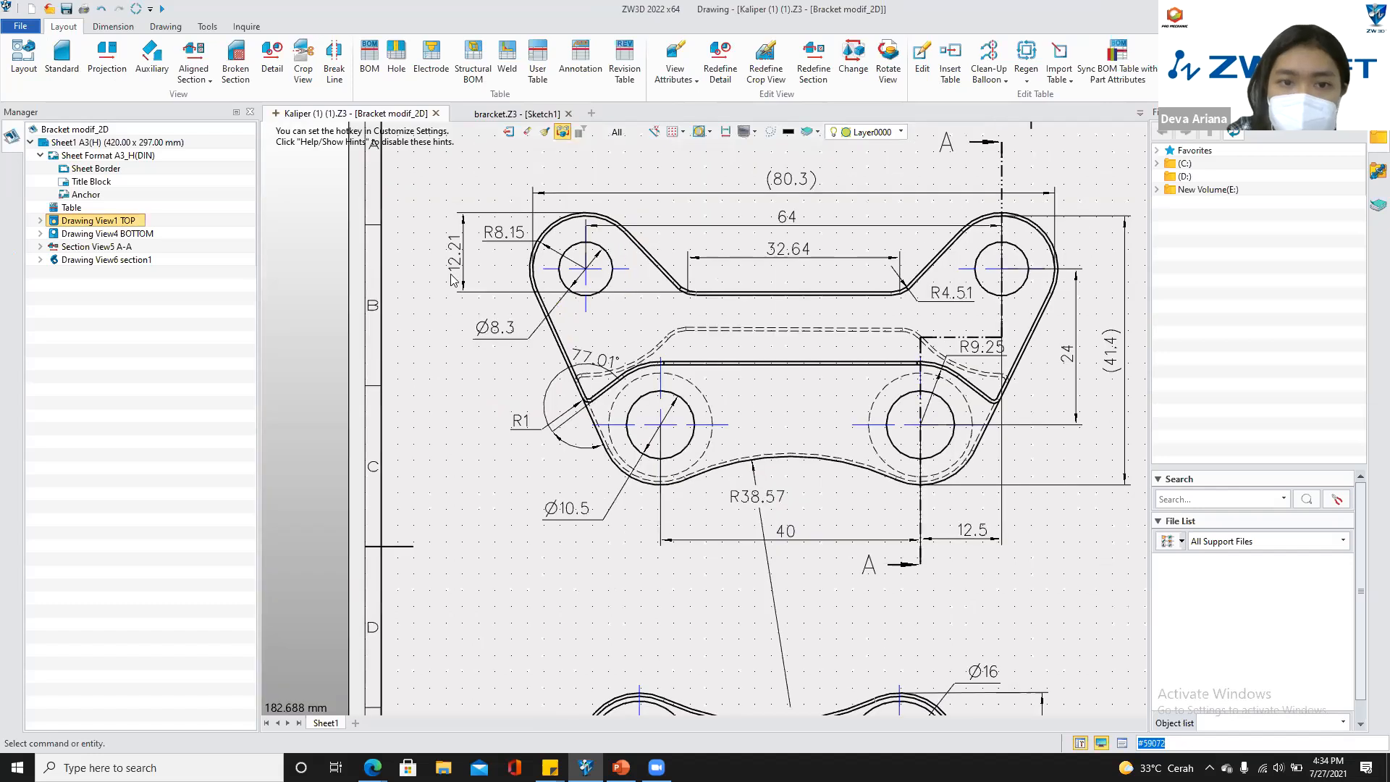
middle_click_drag(779, 253, 717, 280)
scroll(464, 276, "up", 4)
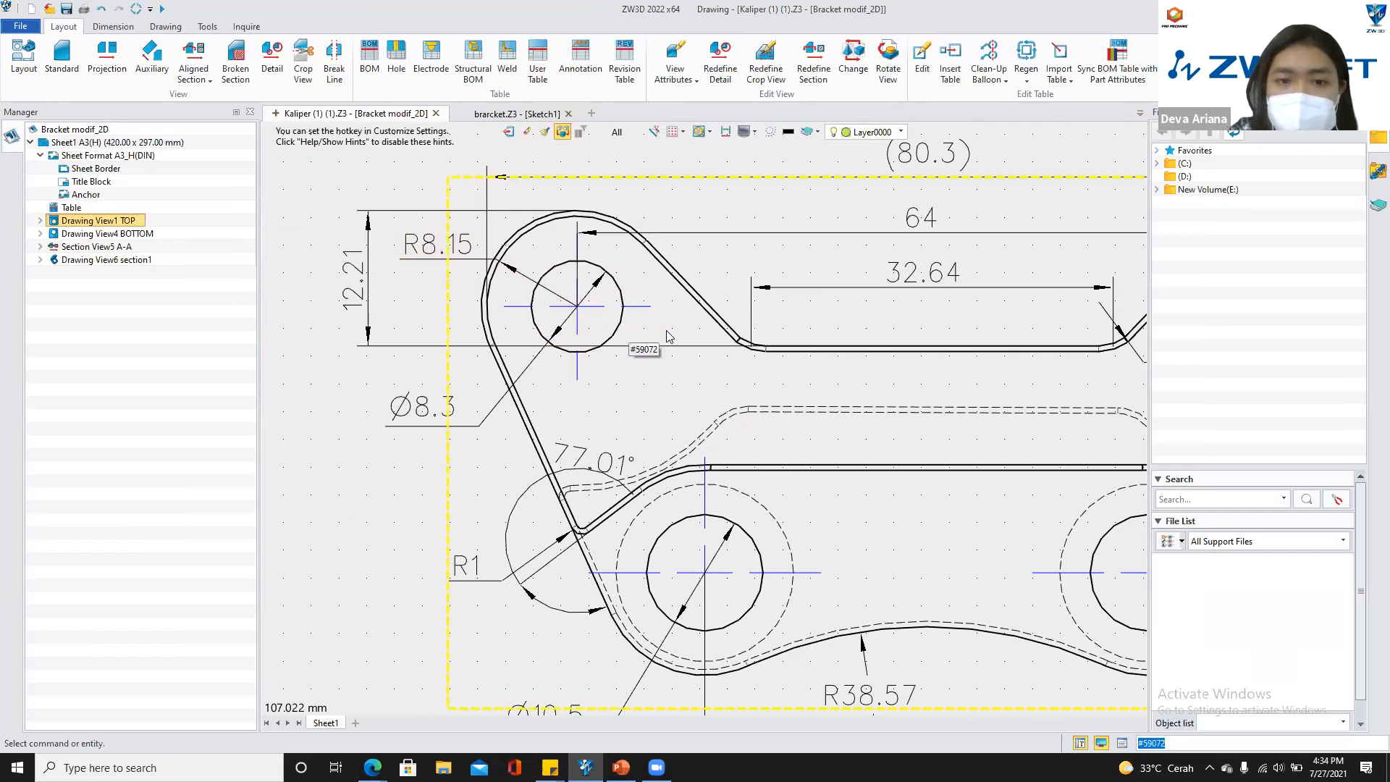
scroll(682, 338, "down", 1)
scroll(529, 354, "down", 1)
middle_click_drag(564, 374, 406, 396)
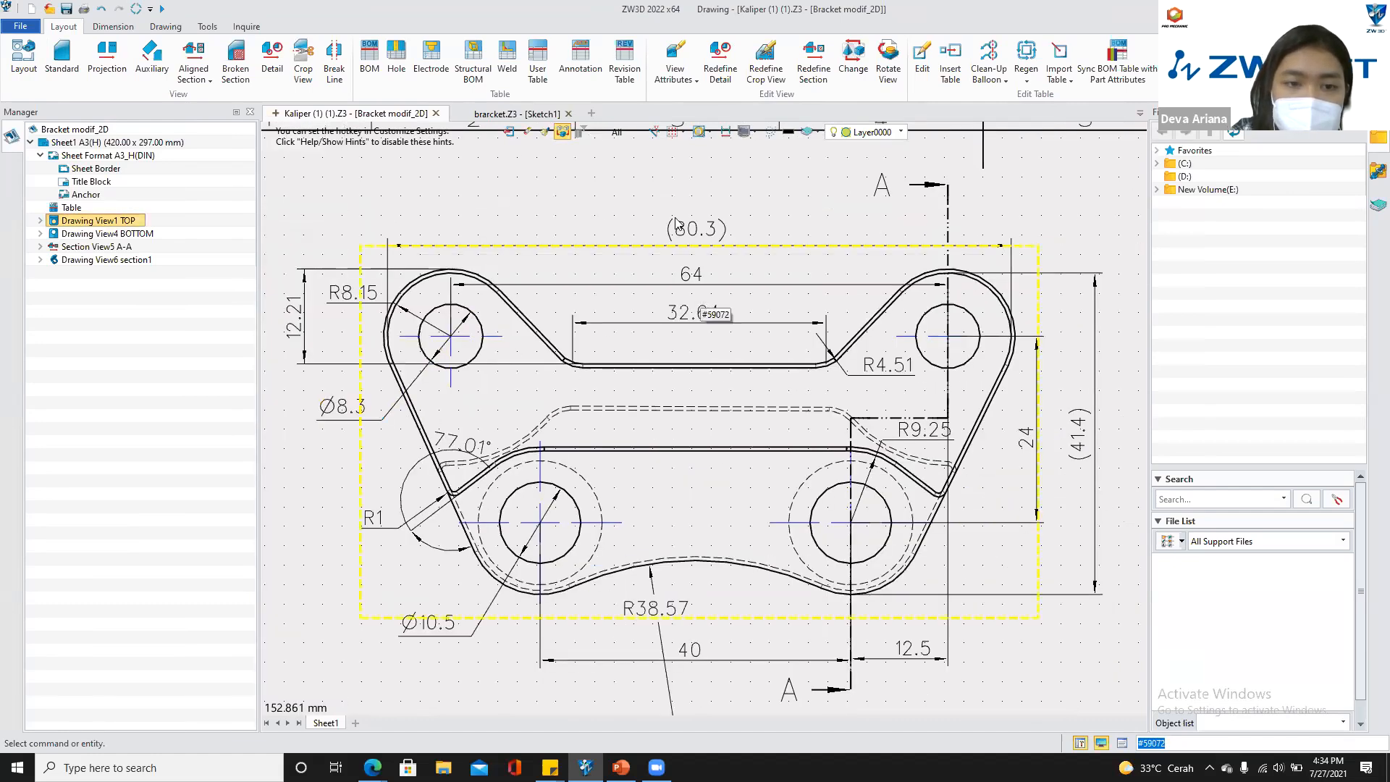
left_click(512, 116)
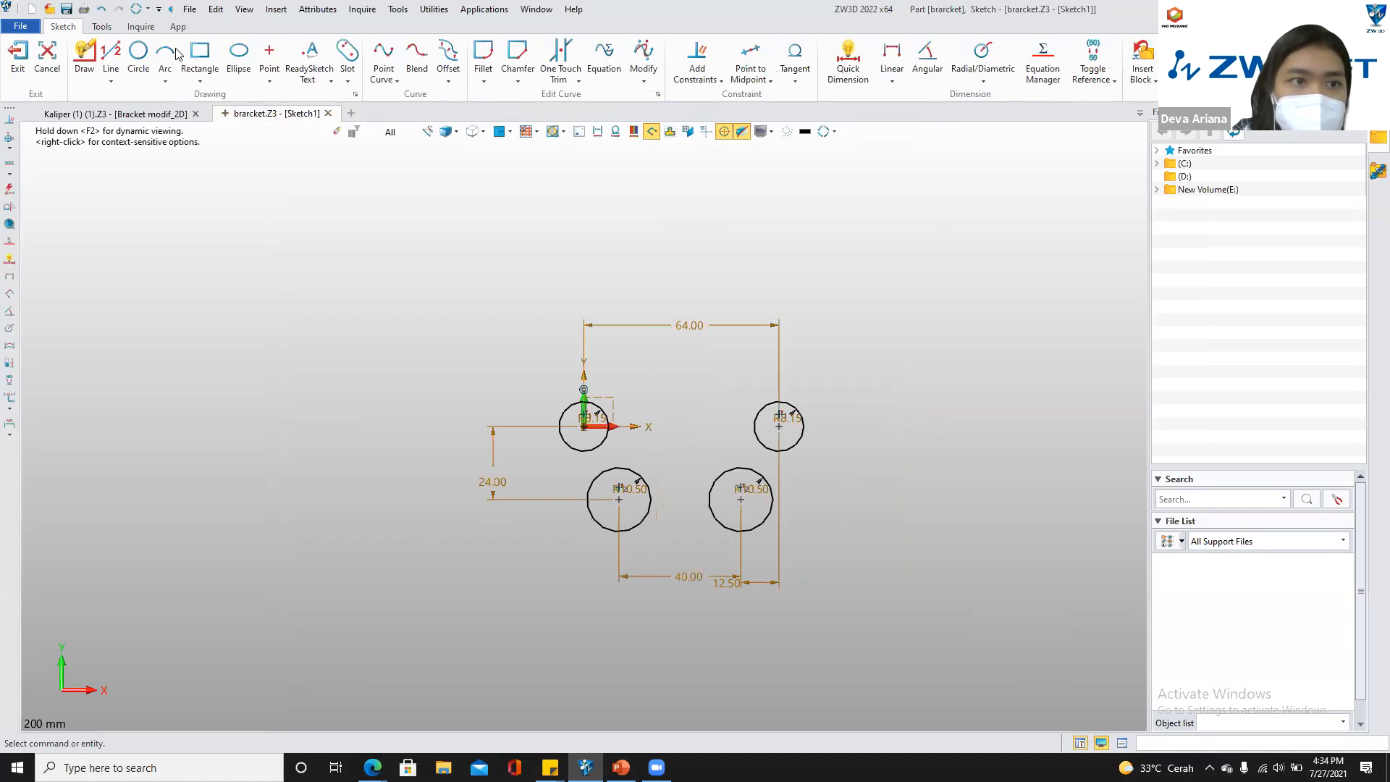
Sketch a circle of diameter 8.3 mm at the origin, concentric with the upper-left circle
left_click(138, 54)
left_click(579, 430)
left_click(1073, 241)
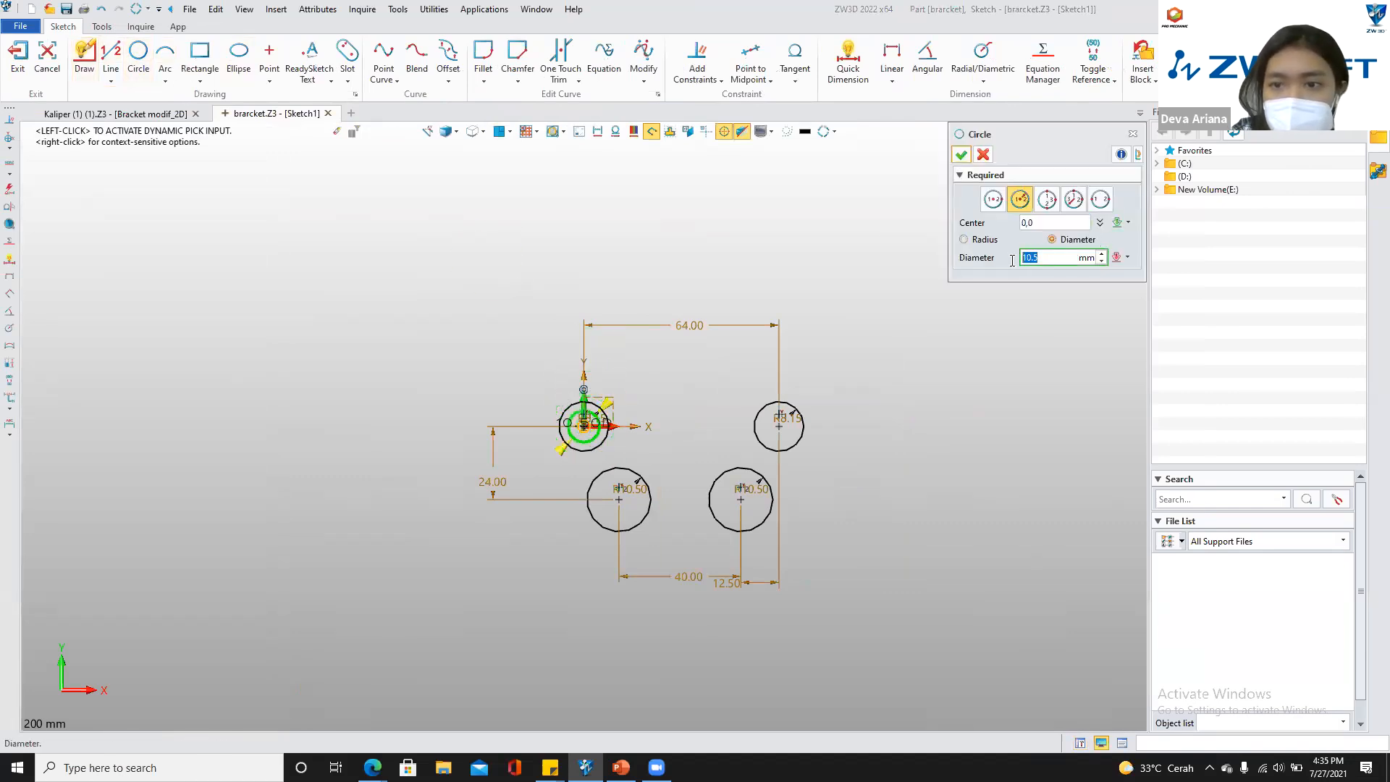
type("8.3")
key("Return")
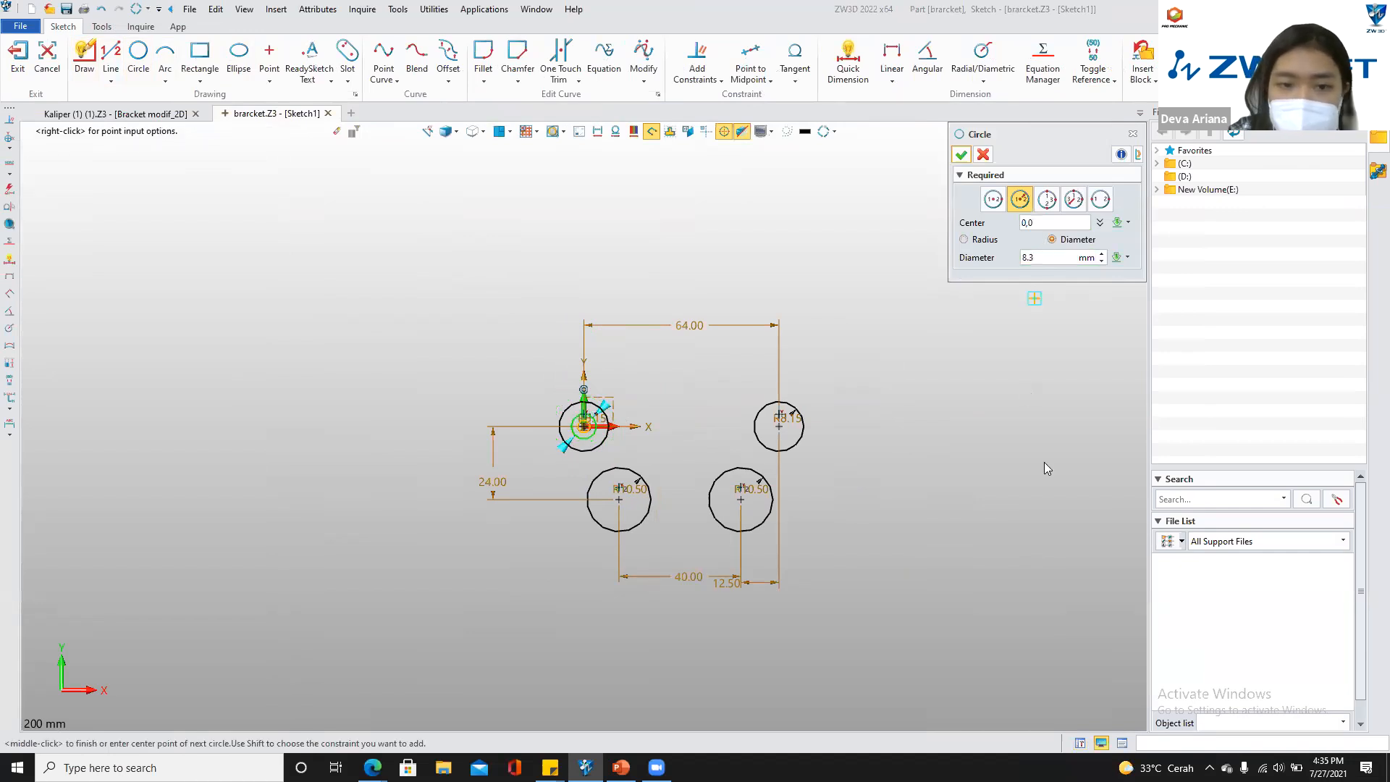
left_click(961, 155)
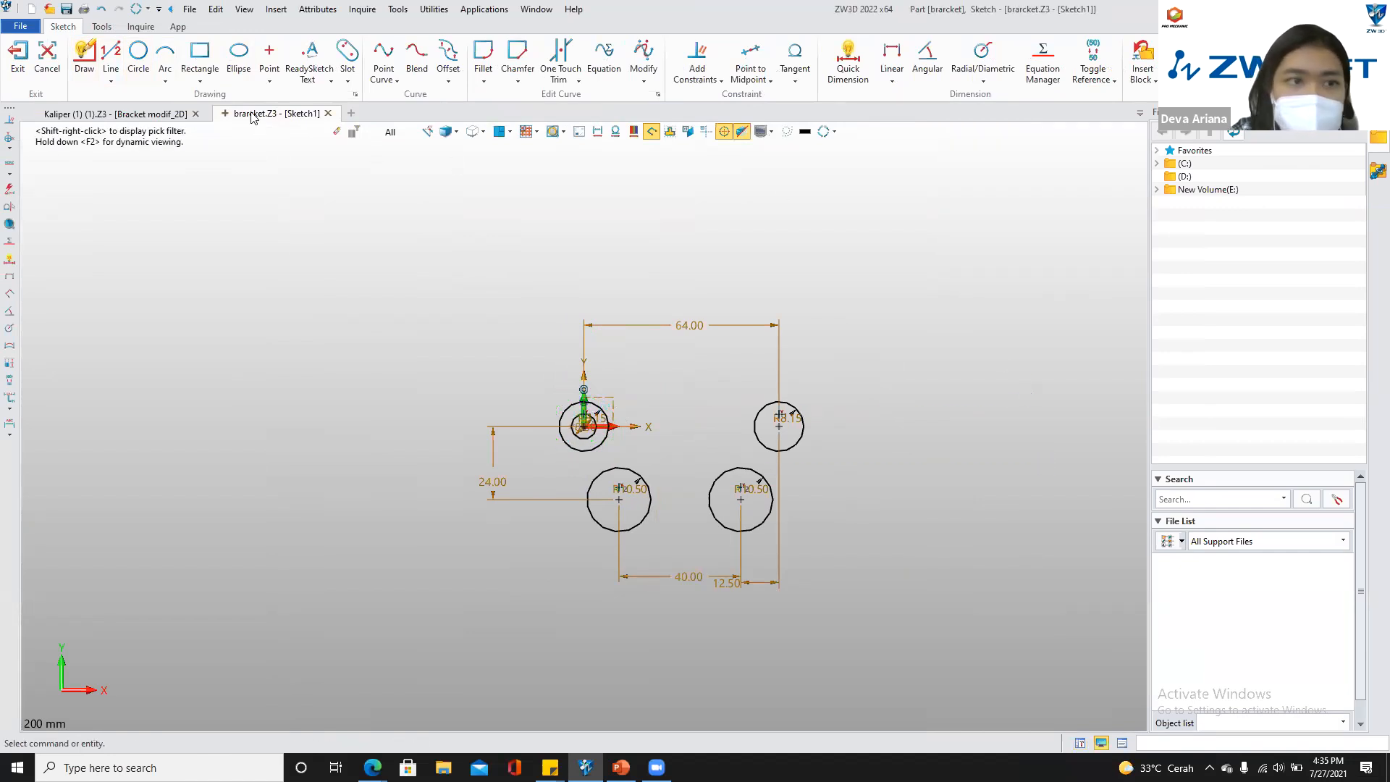
Sketch a matching circle of diameter 8.3 mm concentric with the upper-right circle
left_click(139, 55)
left_click(778, 427)
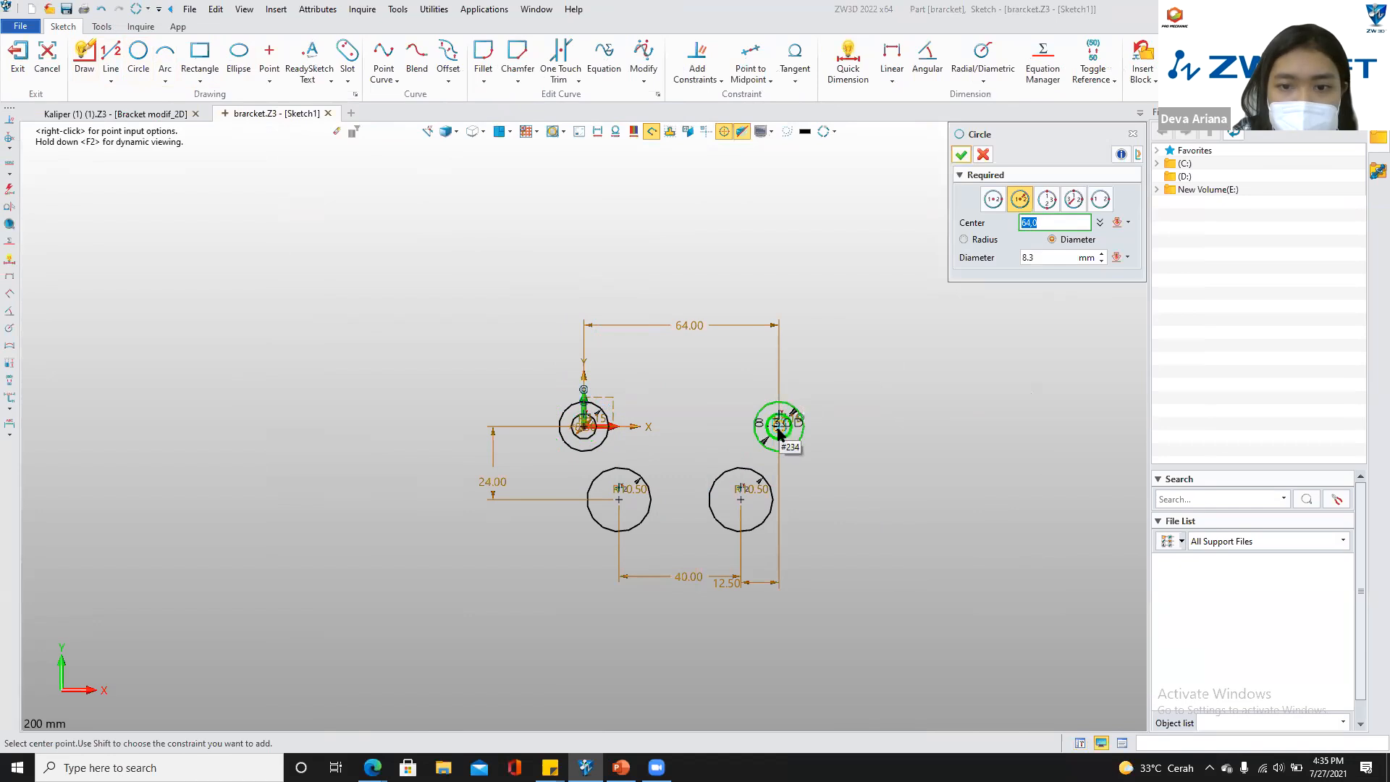
left_click(961, 155)
Check the lower boss radius in the 2D drawing and sketch a circle of radius 9.25 mm concentric with the lower-left circle
left_click(101, 114)
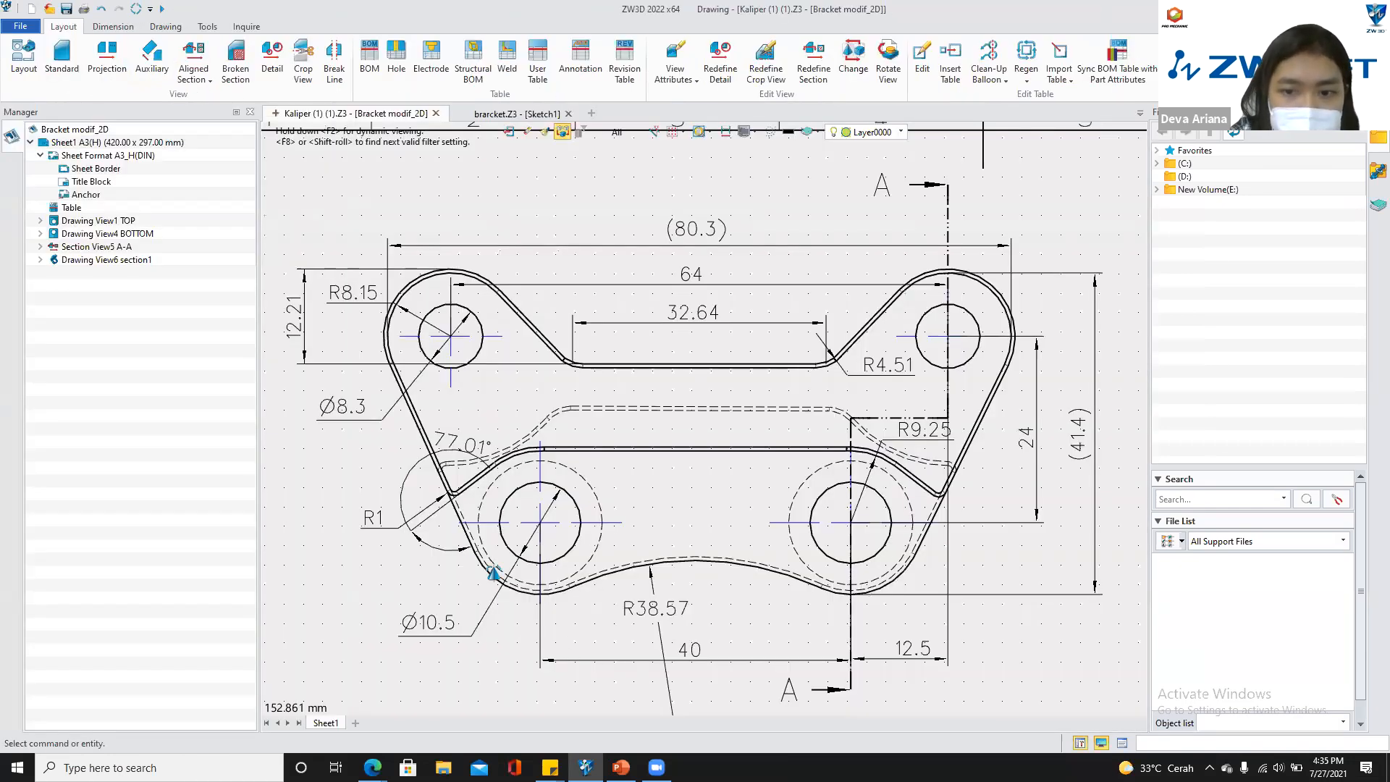
middle_click_drag(452, 548, 451, 534)
mouse_move(859, 403)
middle_mouse_down()
mouse_move(826, 338)
mouse_move(796, 318)
middle_mouse_up()
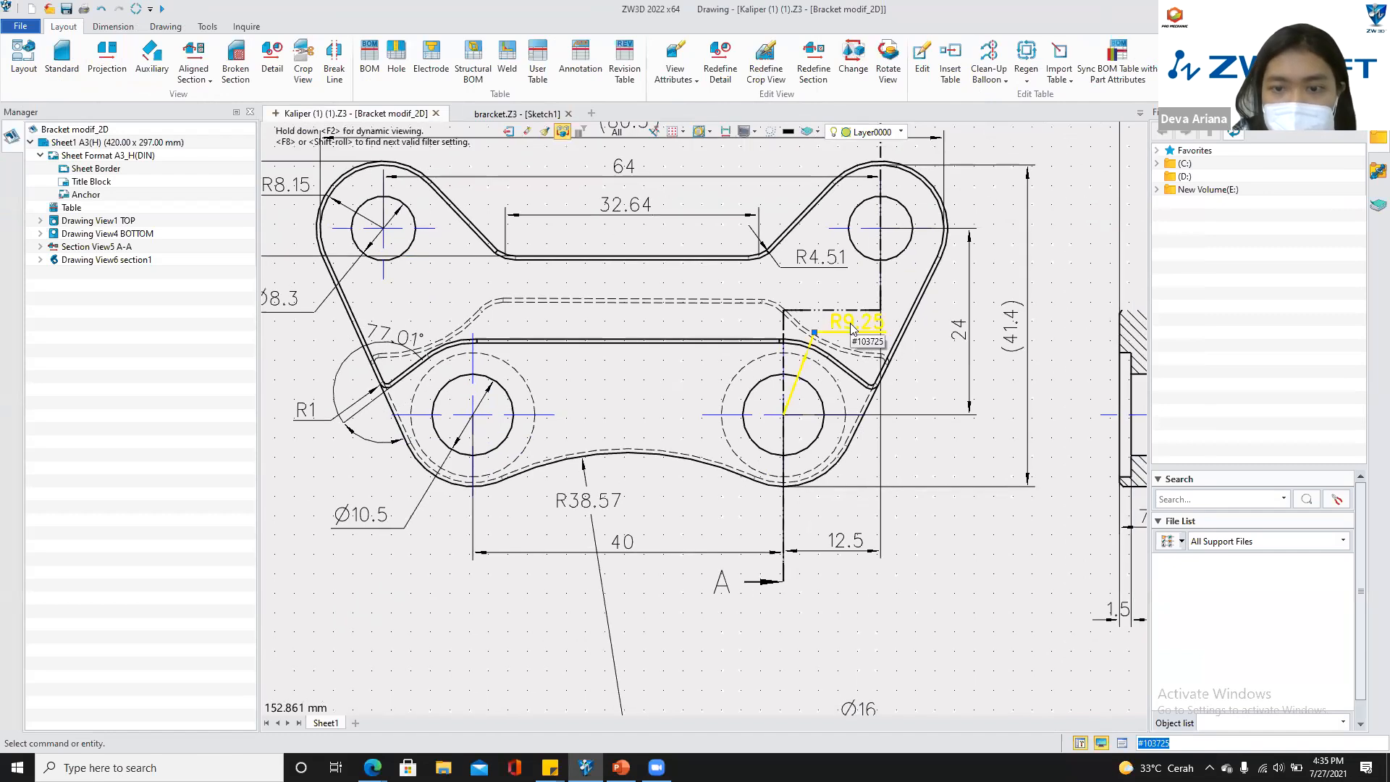
left_click(520, 115)
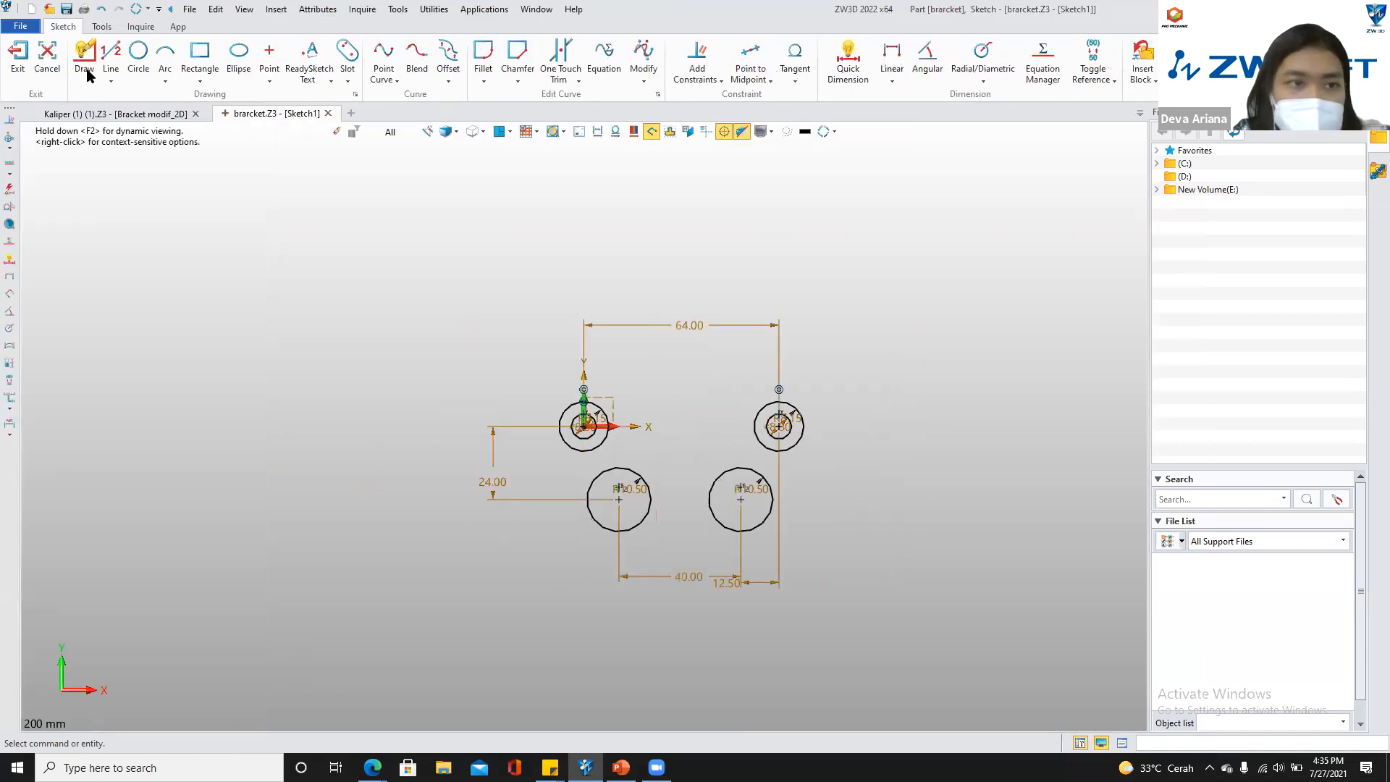
left_click(136, 53)
left_click(618, 499)
left_click(982, 240)
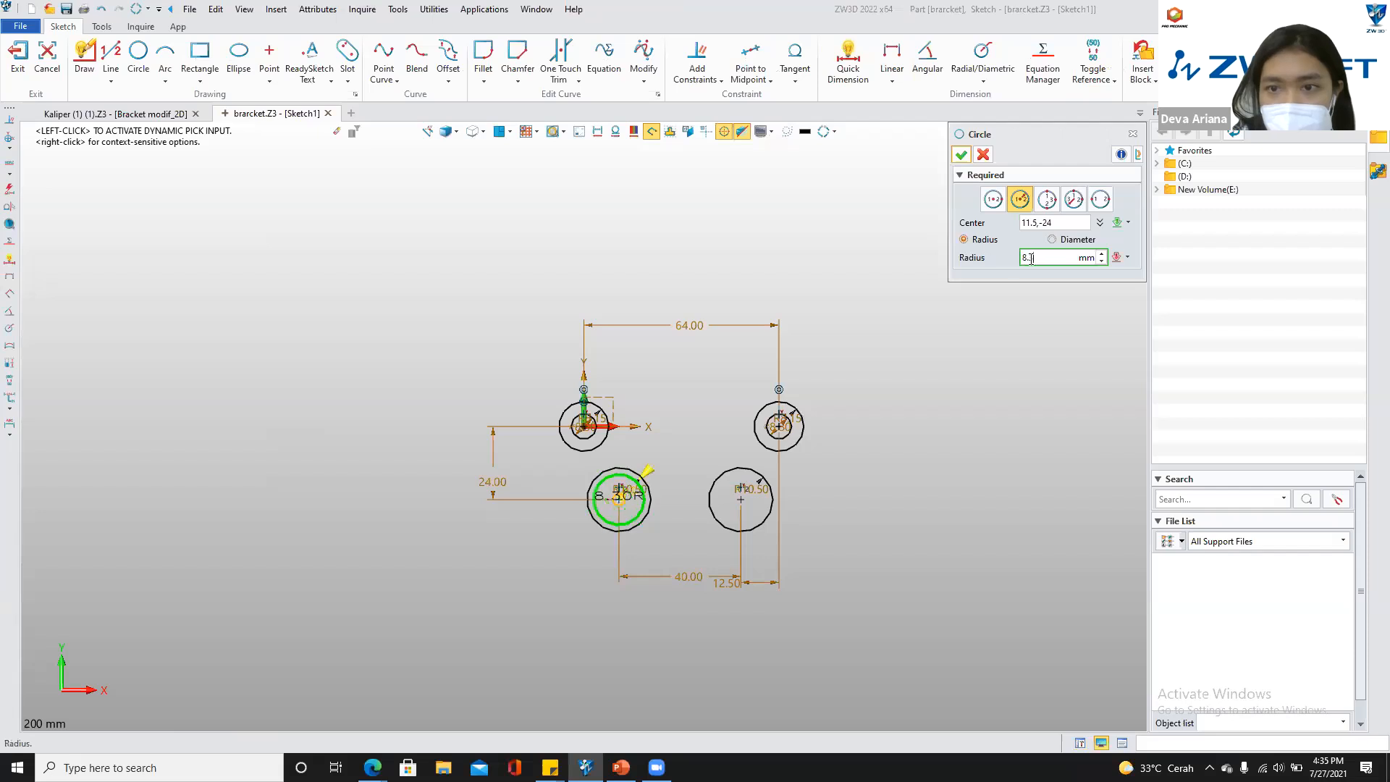
key("Return")
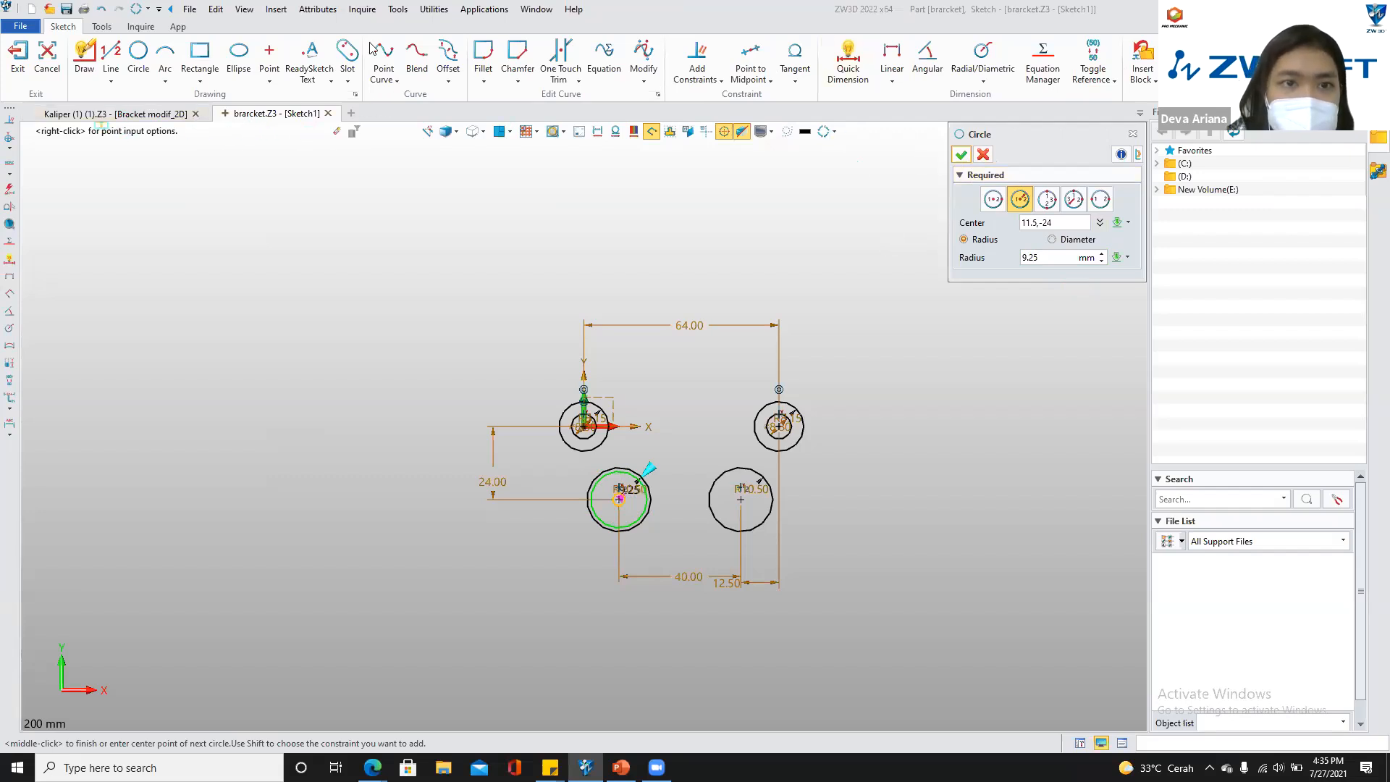
left_click(961, 156)
Sketch another circle of radius 9.25 mm concentric with the lower-right circle
left_click(137, 54)
left_click(739, 498)
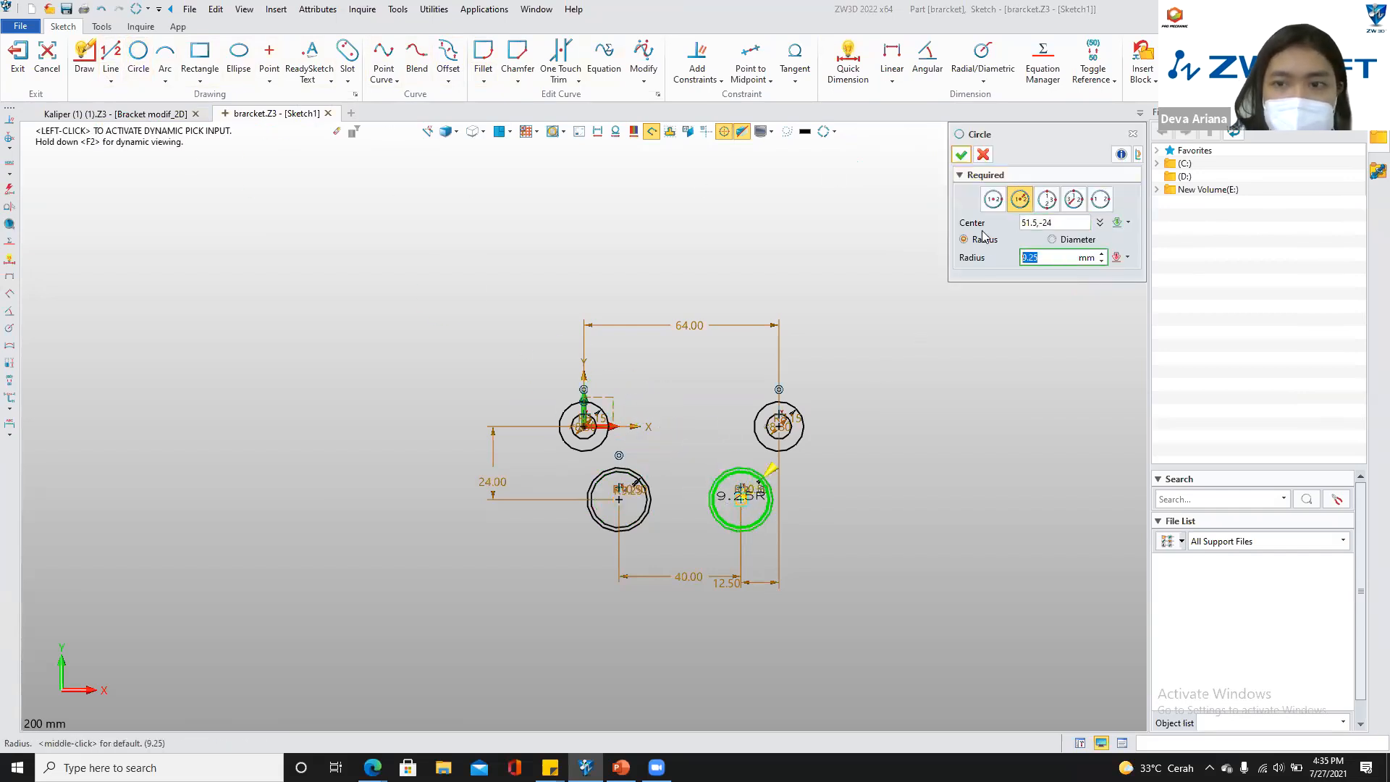
left_click(962, 154)
Set the radius of the larger of the two lower-right concentric circles to 5.25 mm
scroll(692, 573, "up", 5)
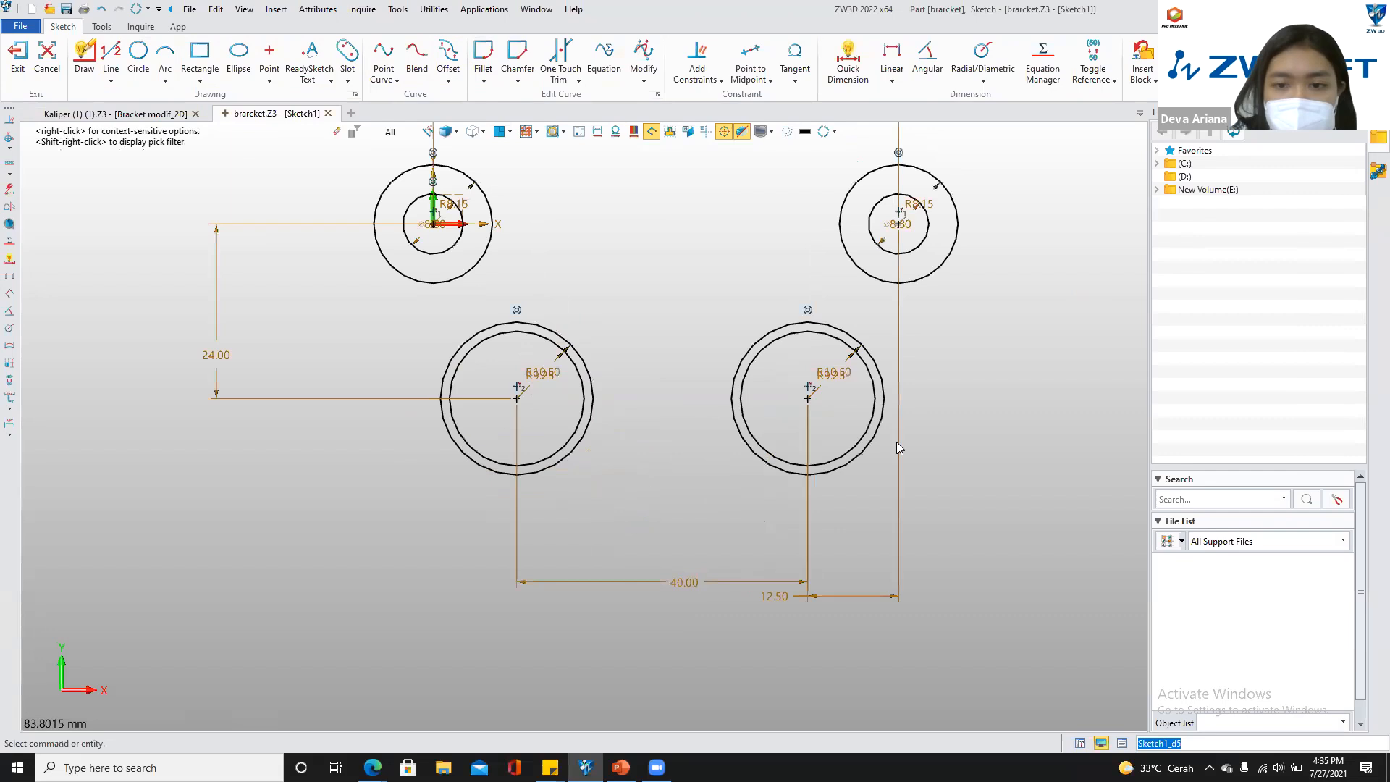
scroll(896, 442, "up", 2)
scroll(901, 275, "up", 2)
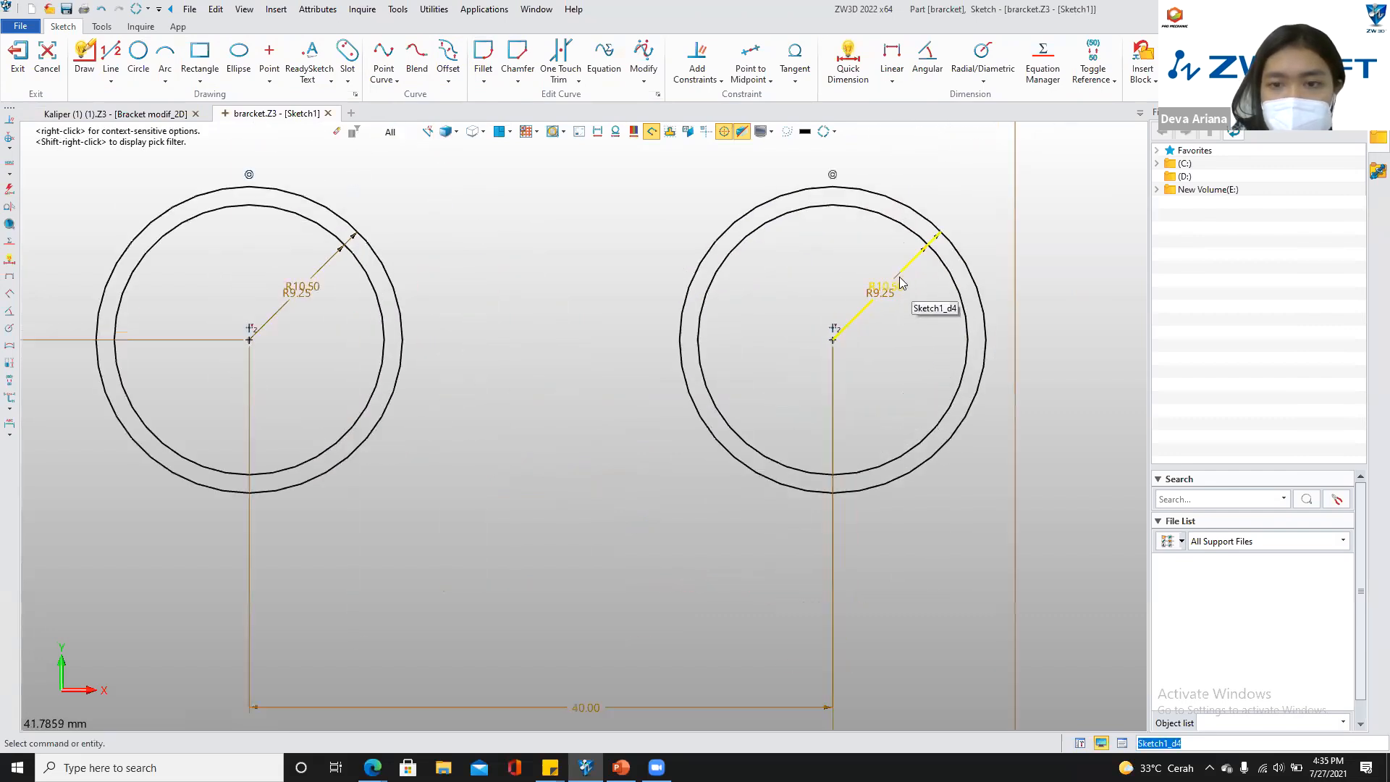
double_click(899, 277)
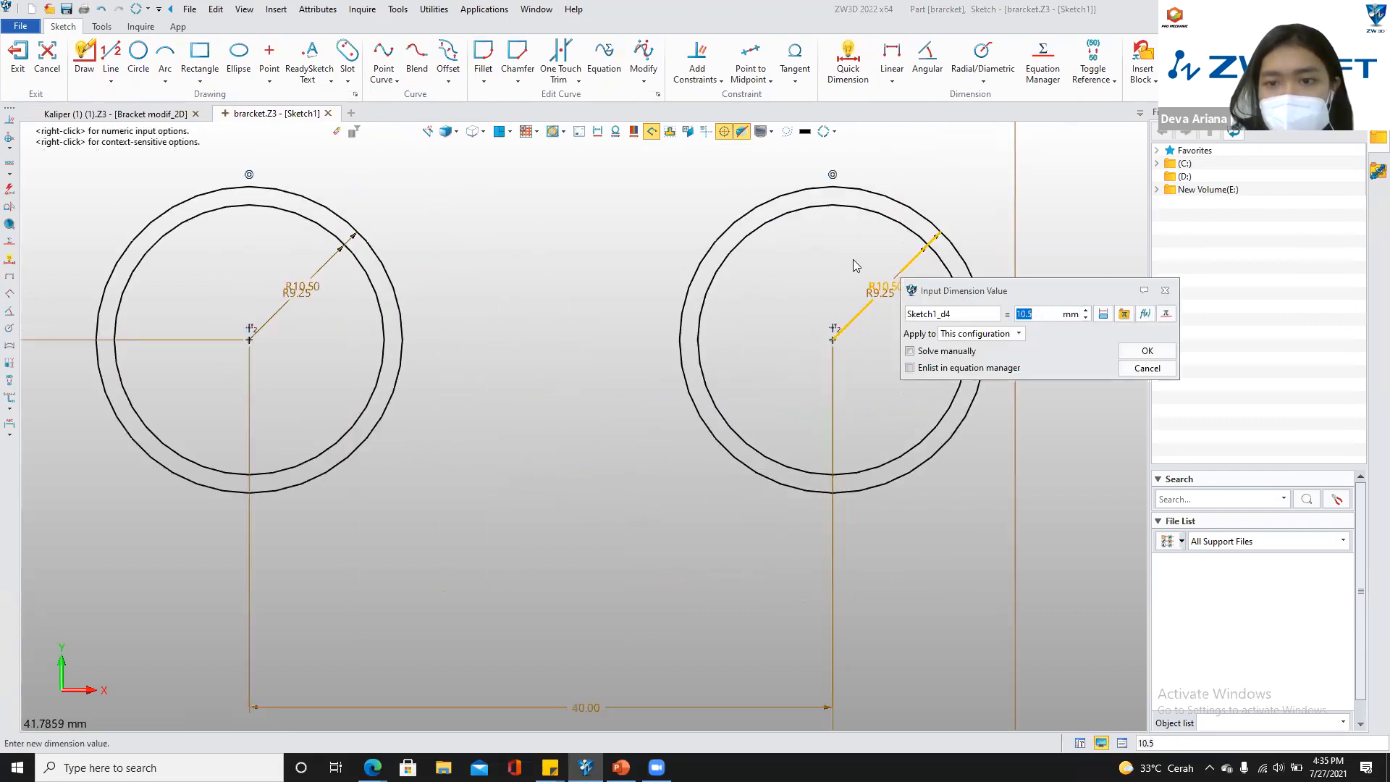
type("5.25")
key("Return")
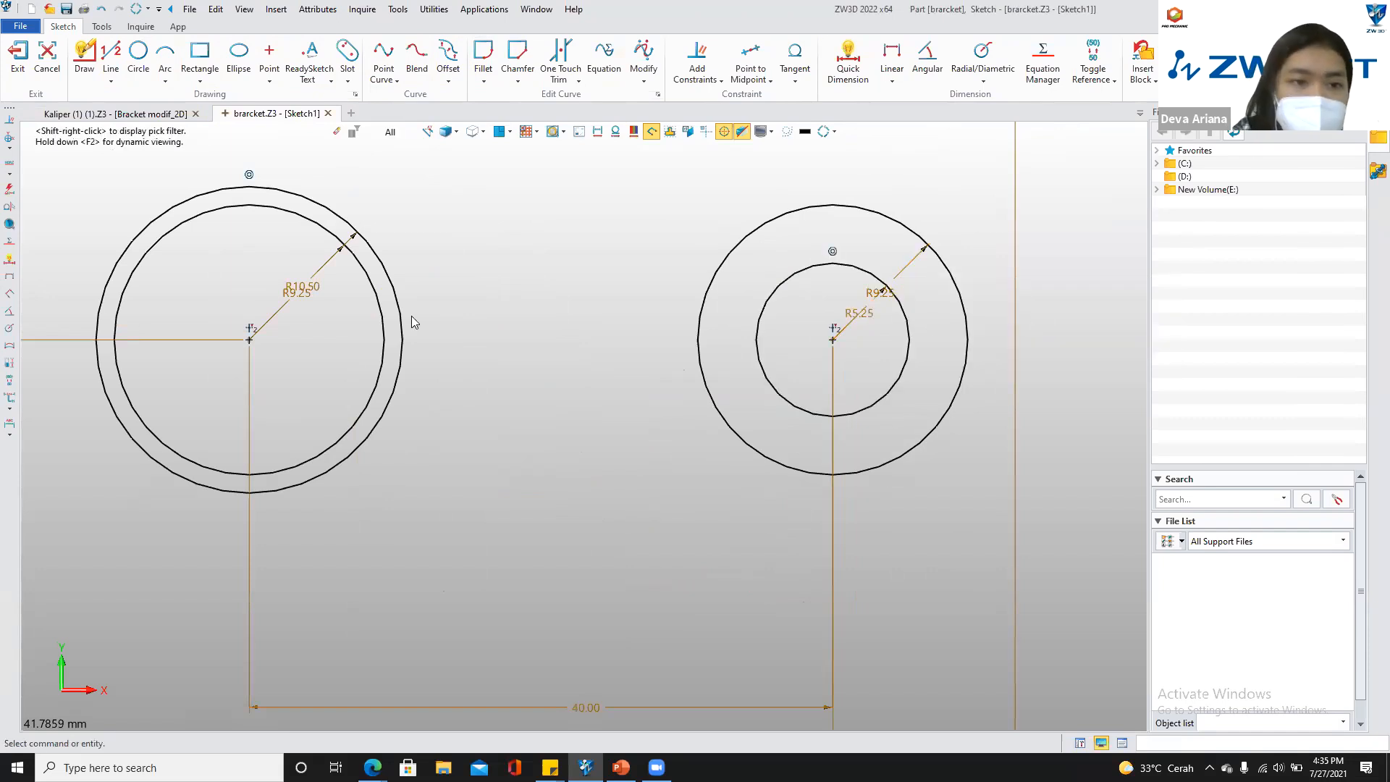
Set the radius of the larger of the two lower-left concentric circles to 5.25 mm
double_click(316, 289)
type("5.25")
key("Return")
scroll(339, 330, "down", 5)
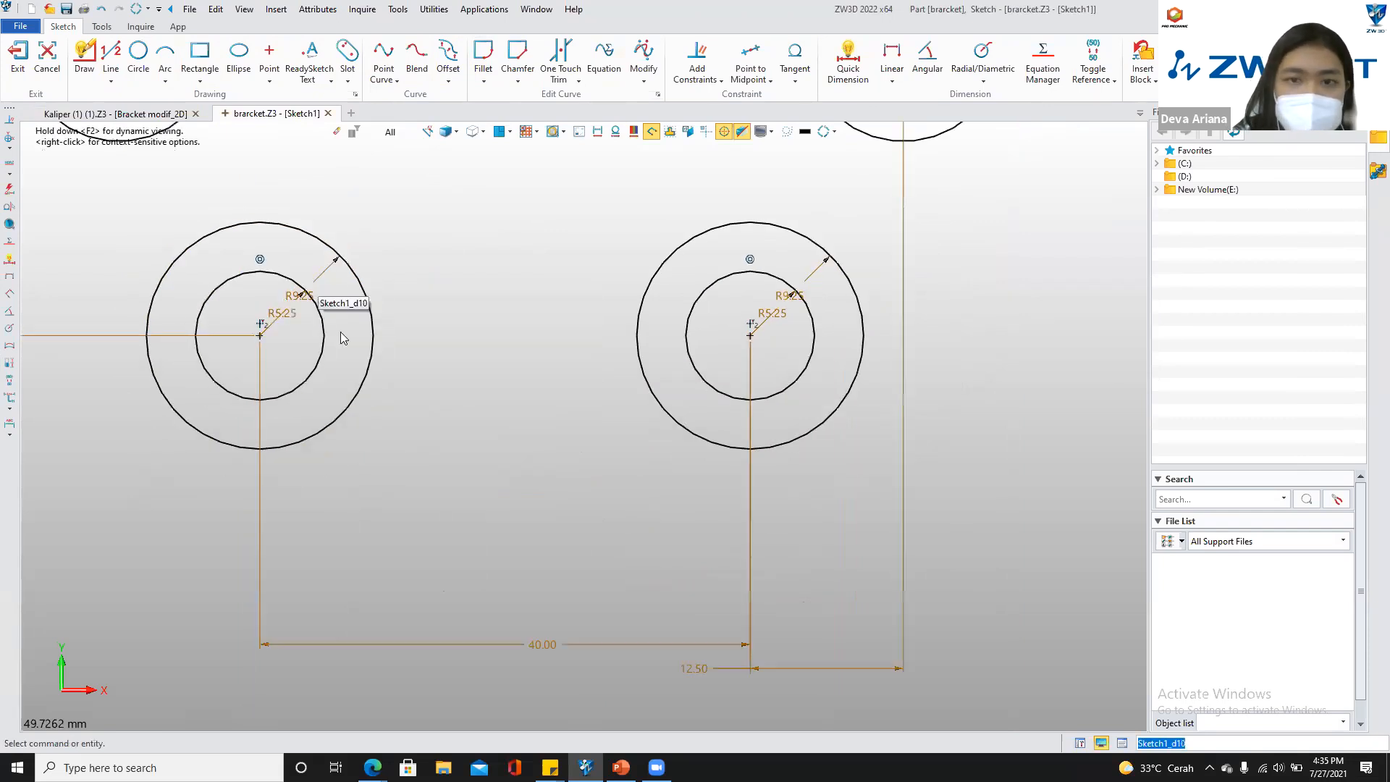
Consult the 2D drawing and sketch an upward-bulging three-point arc of radius about 23.7 mm joining the facing lower sides of the two lower boss circles
middle_click_drag(428, 292, 462, 436)
left_click(140, 118)
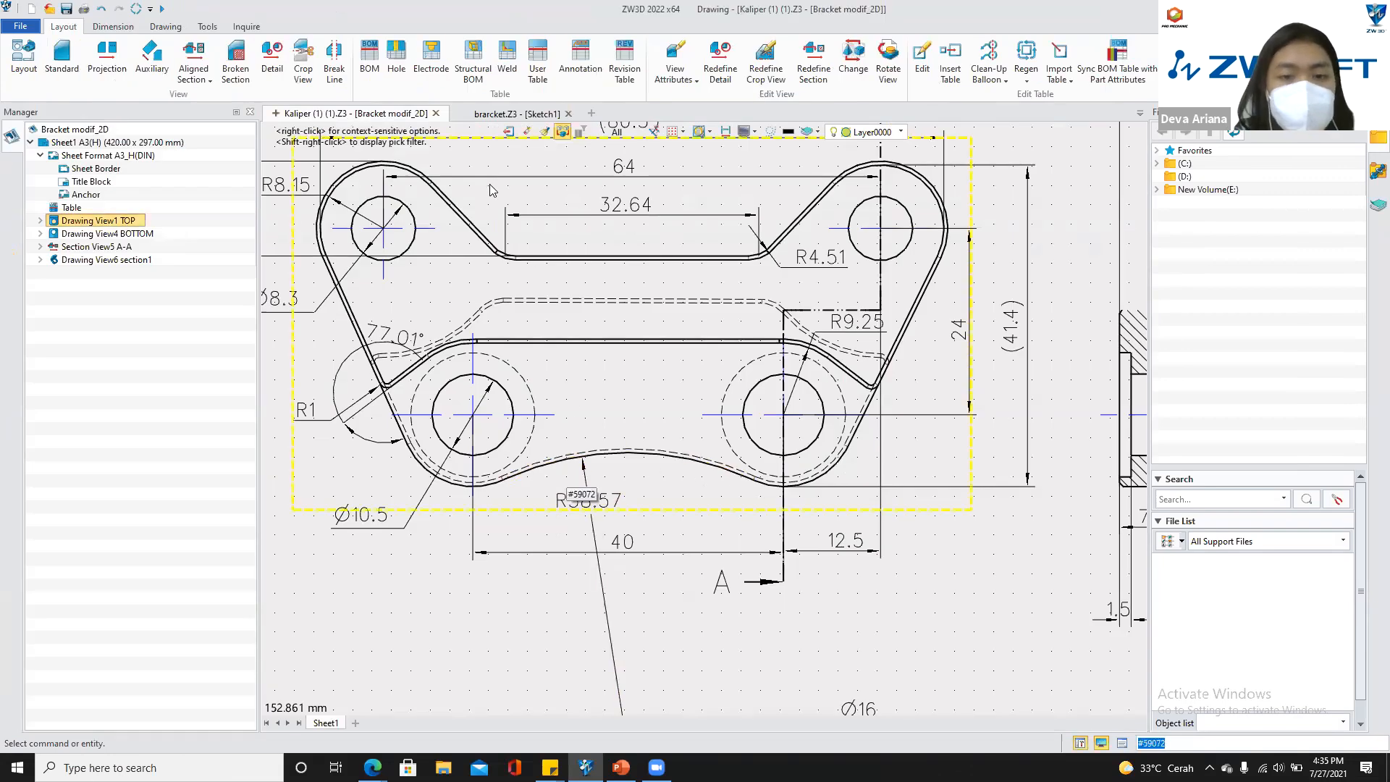
left_click(532, 114)
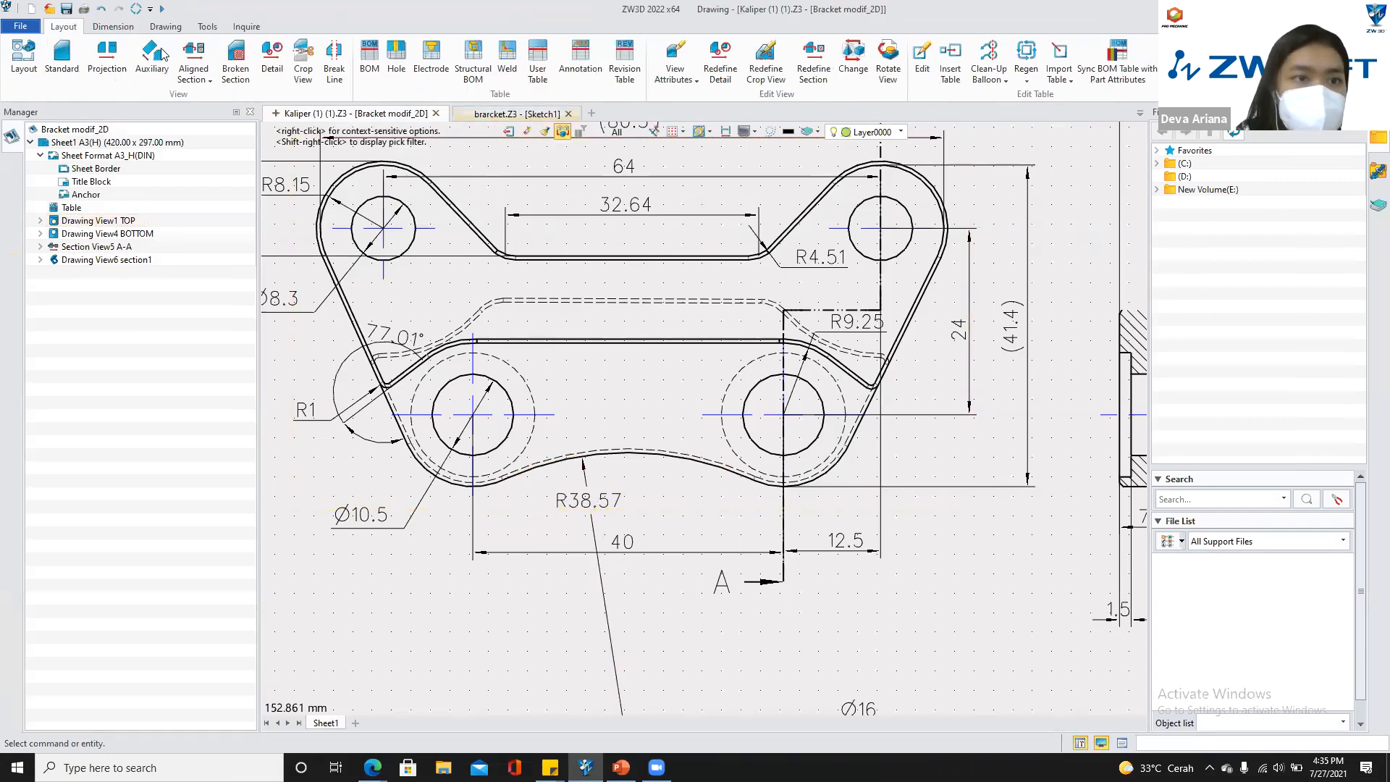
left_click(372, 512)
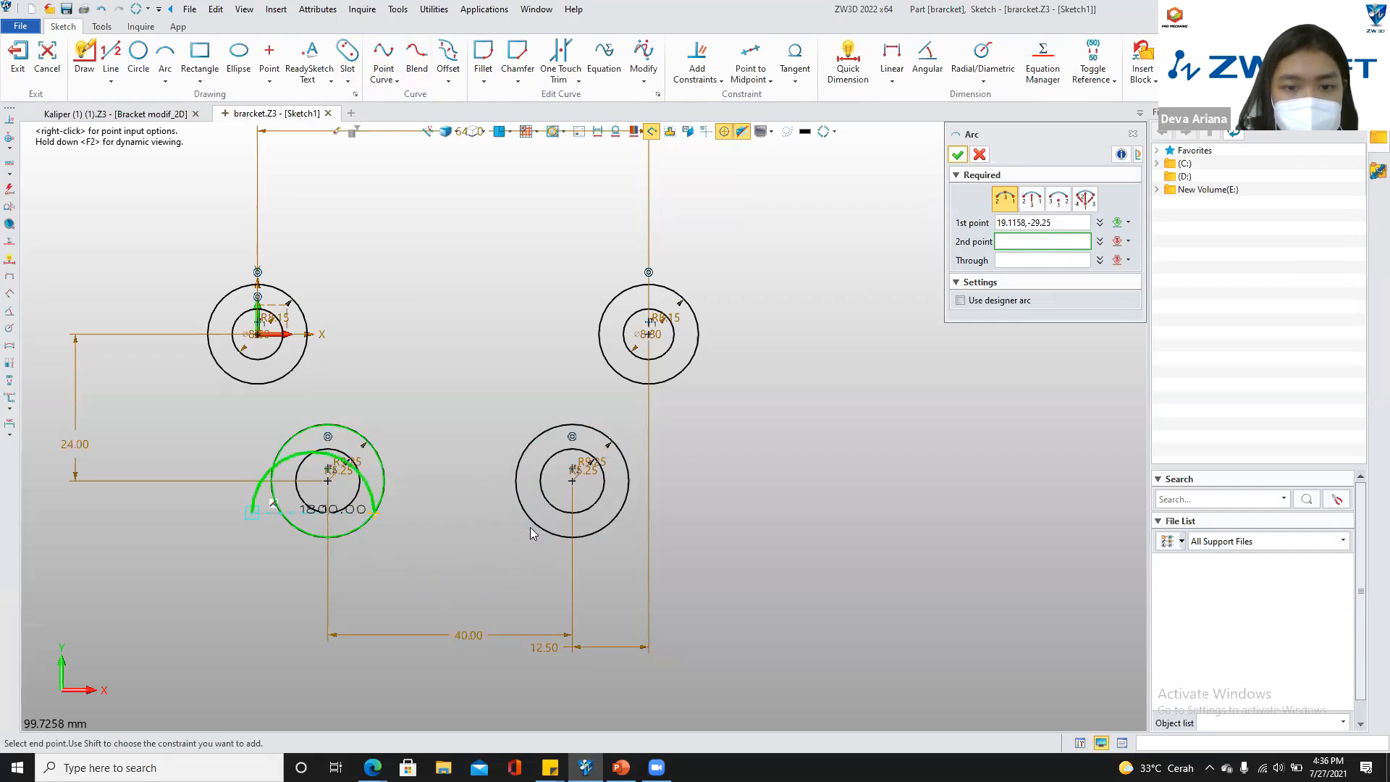
left_click(526, 518)
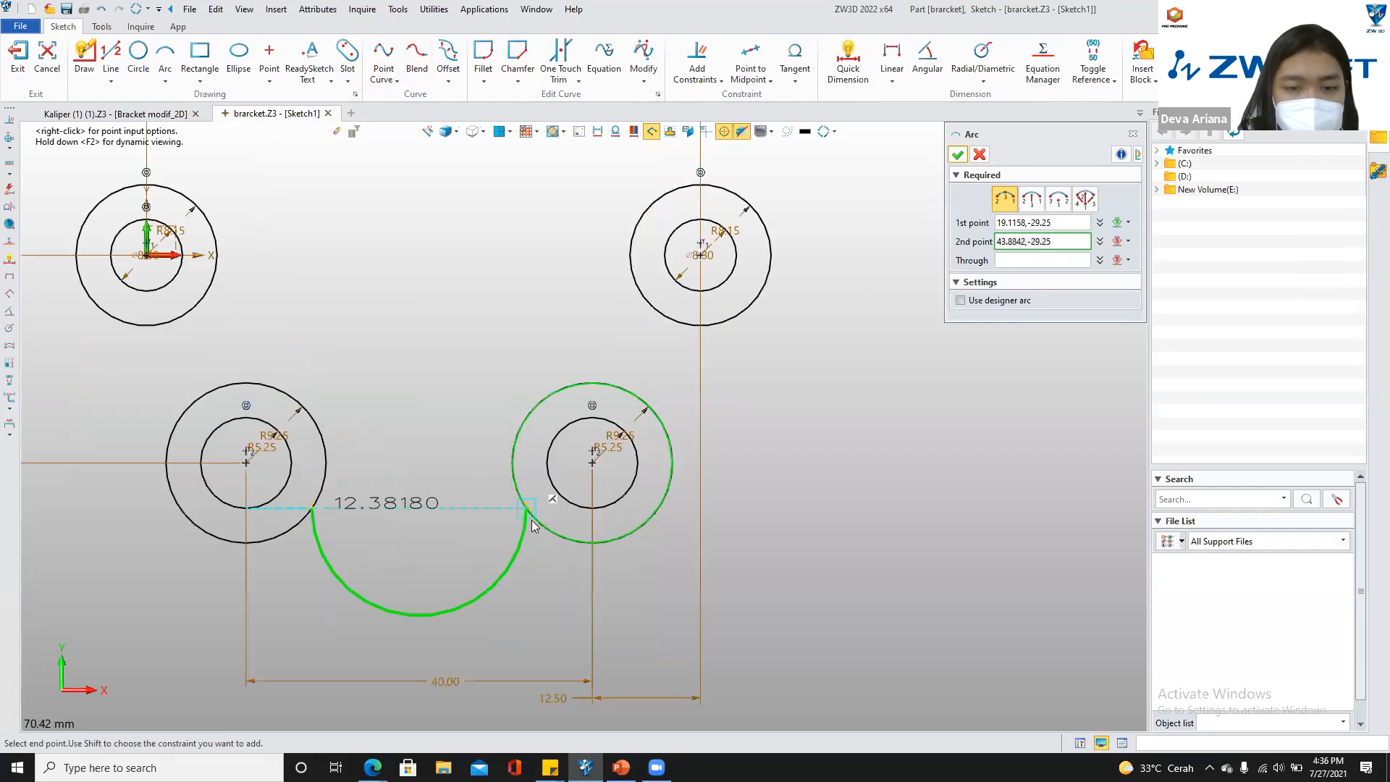
scroll(532, 513, "up", 5)
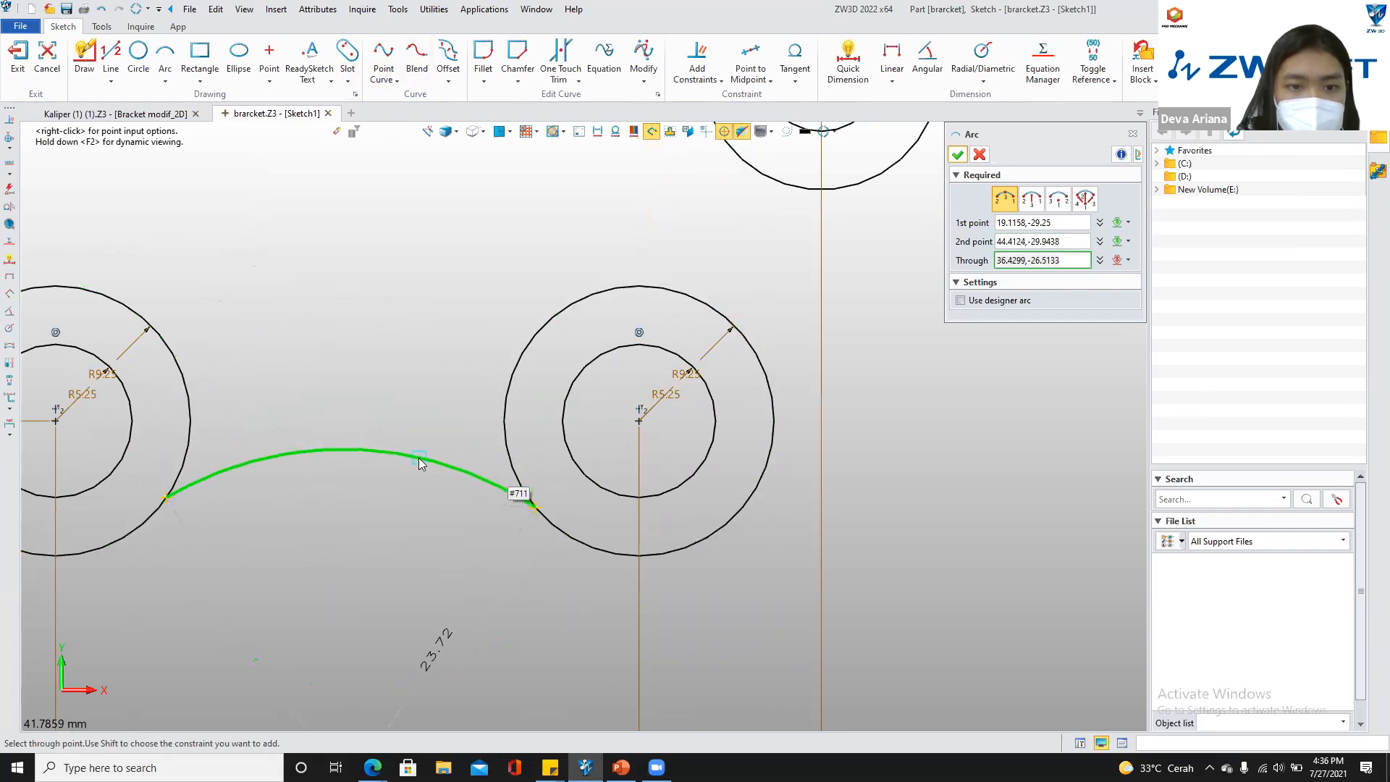
left_click(419, 463)
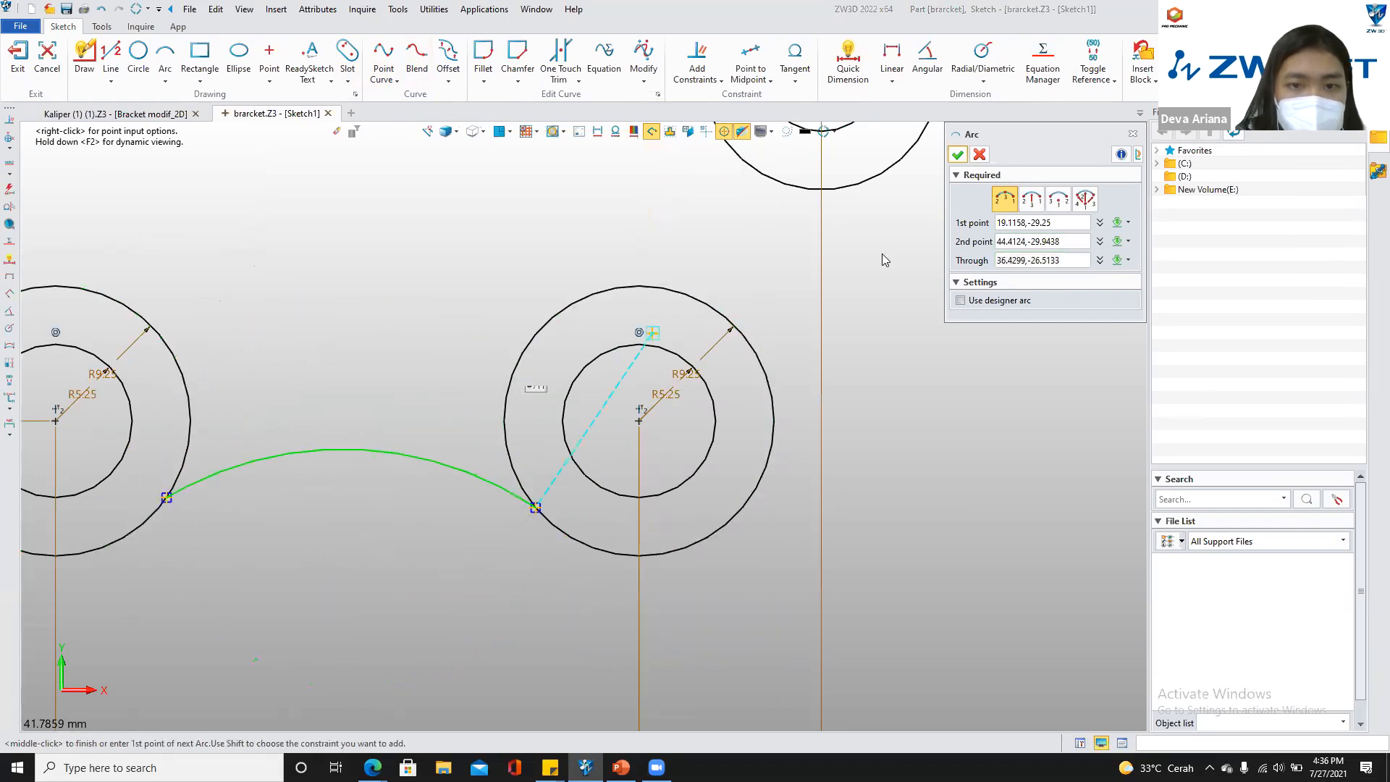
left_click(957, 155)
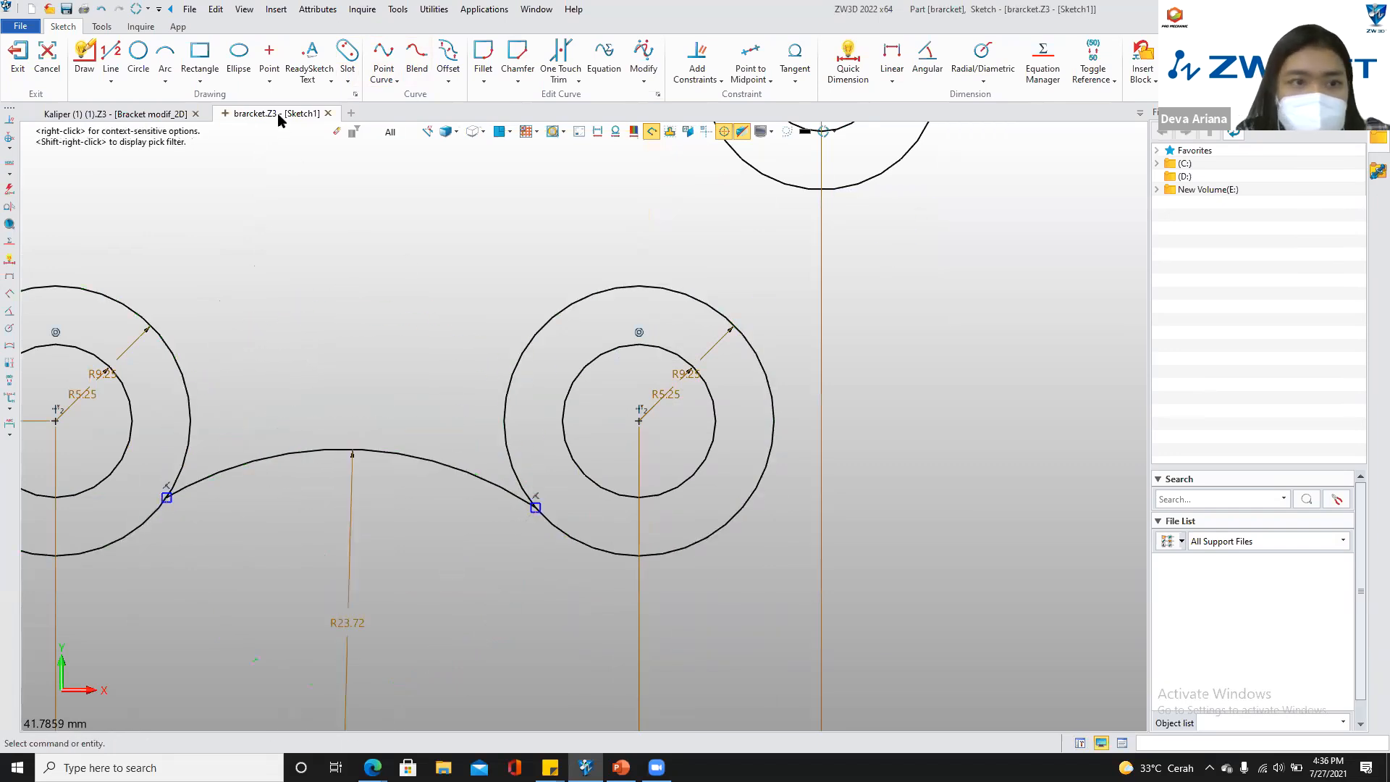
Set the radius of the arc between the two lower bosses to 38.57 mm
double_click(351, 623)
type("38.57")
key("Return")
scroll(444, 556, "down", 4)
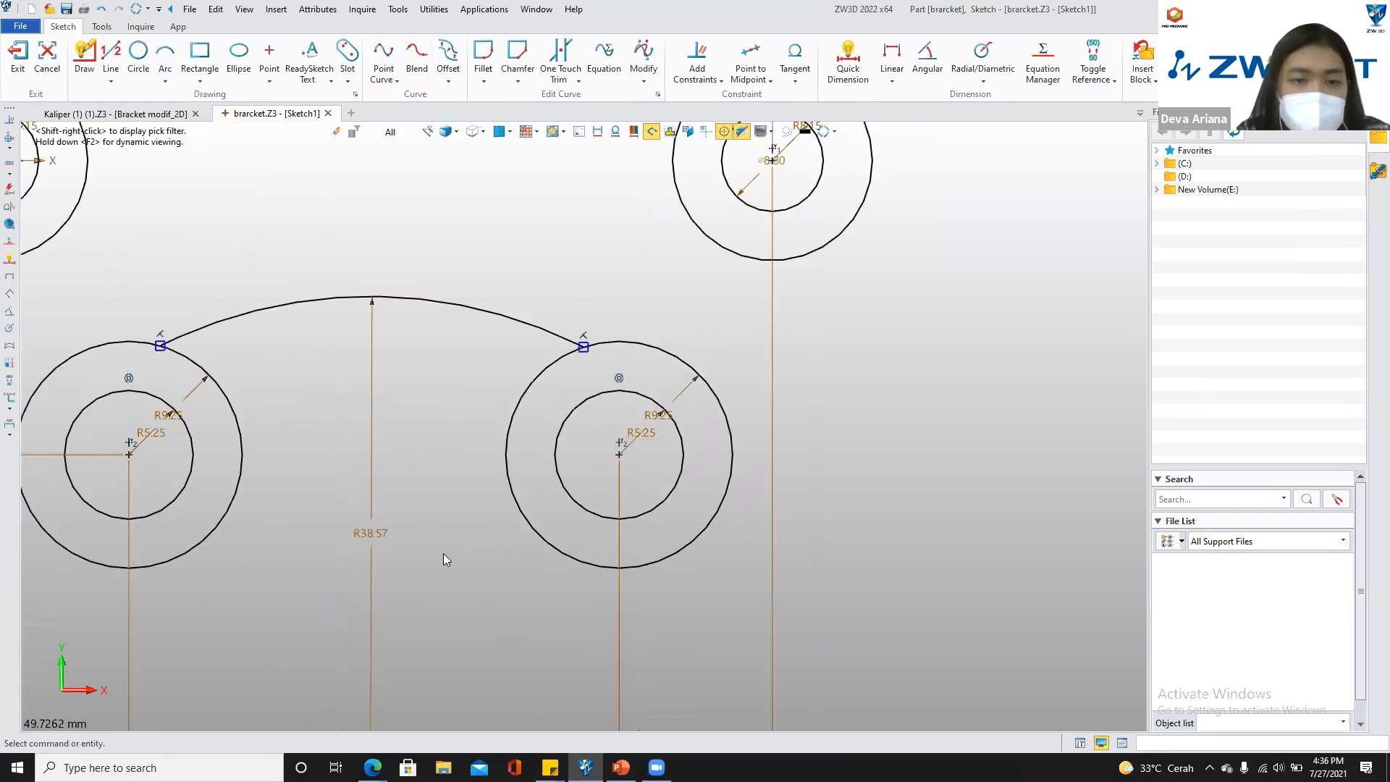
Move the arc between the two lower bosses down to meet the lower sides of their outer circles
scroll(459, 437, "down", 1)
left_click(460, 443)
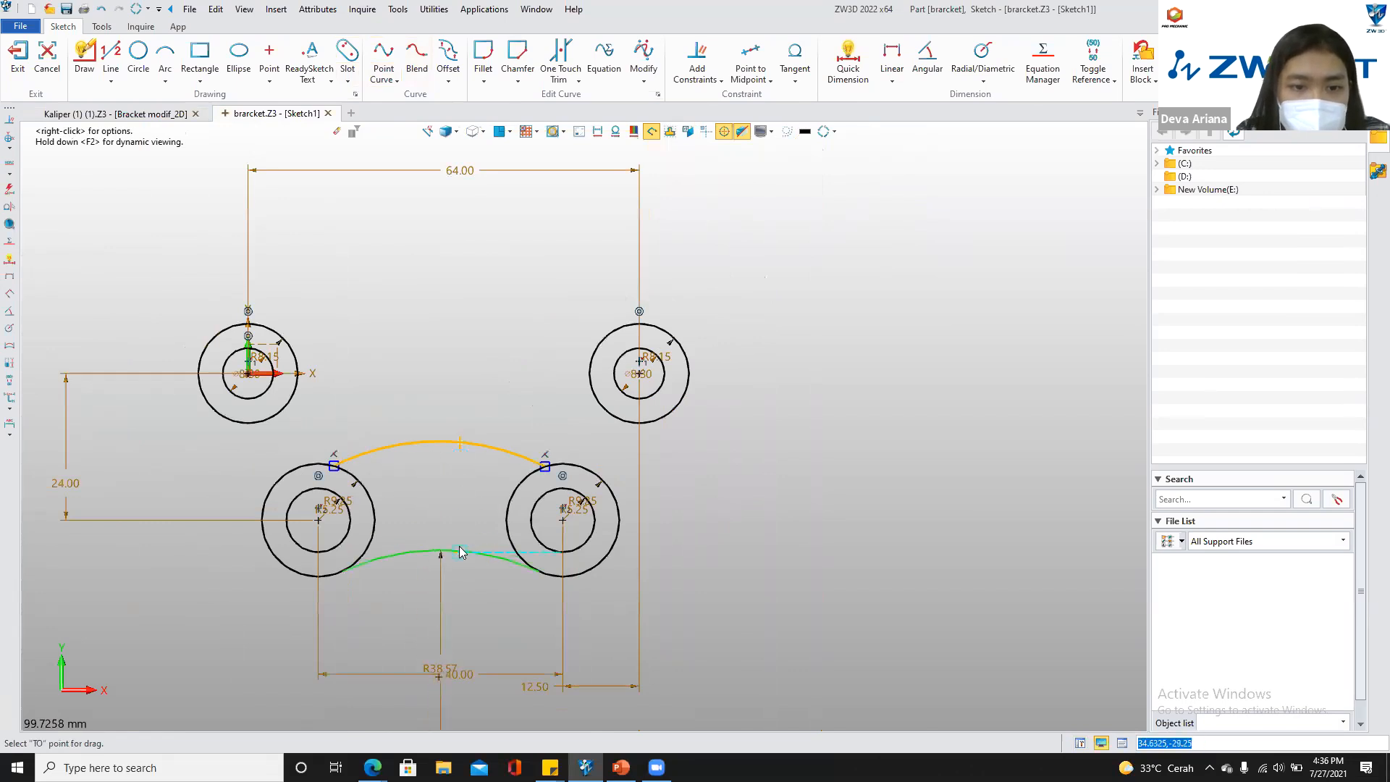
left_click(454, 552)
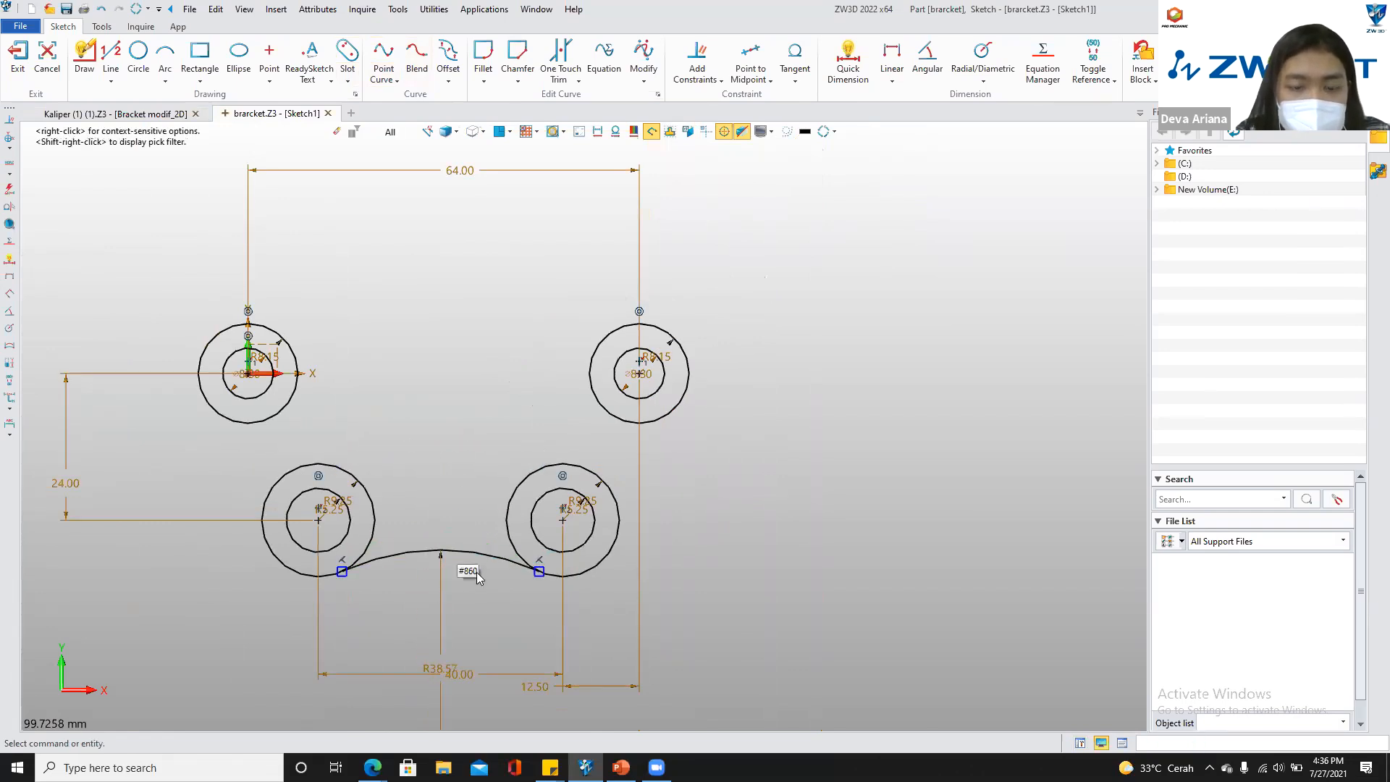
Make the connecting arc tangent to the outer circles of the lower-left and lower-right bosses
scroll(449, 615, "up", 5)
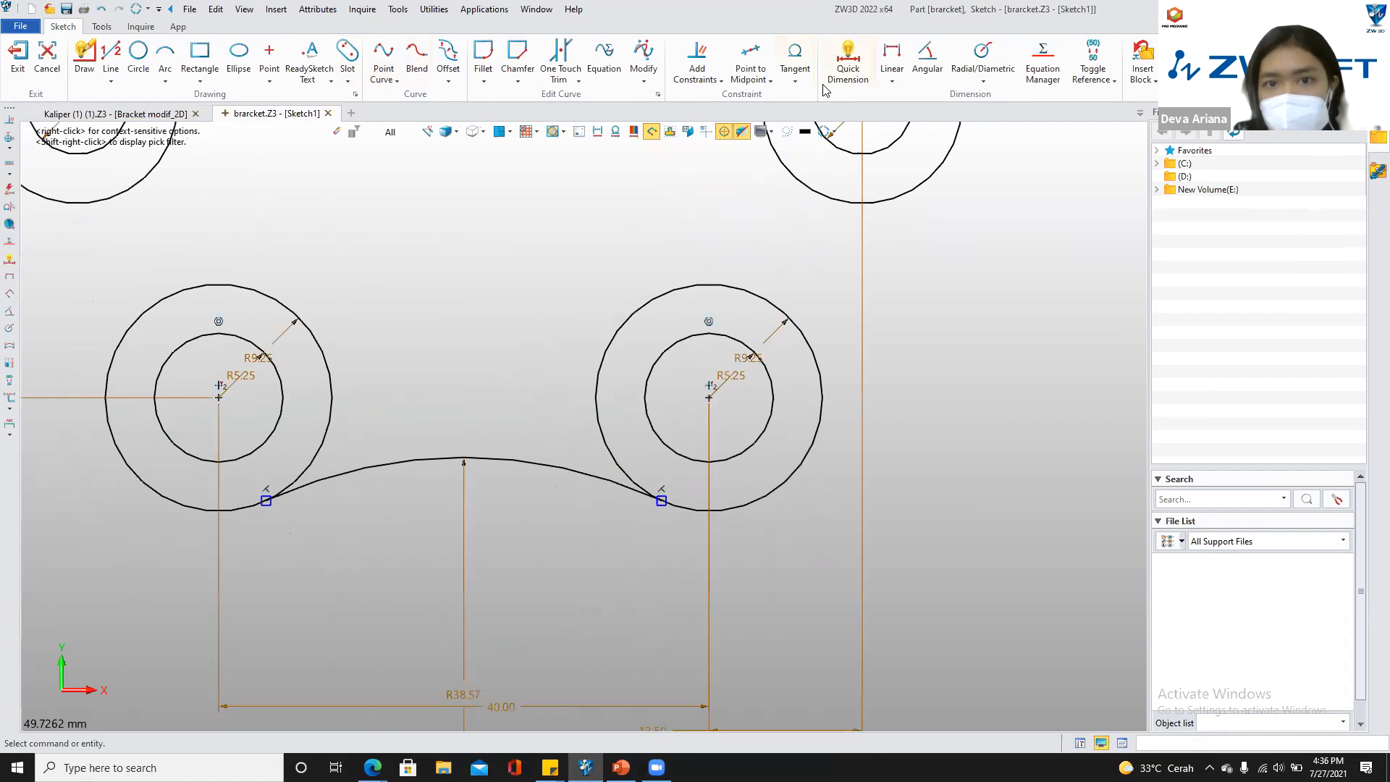
left_click(696, 69)
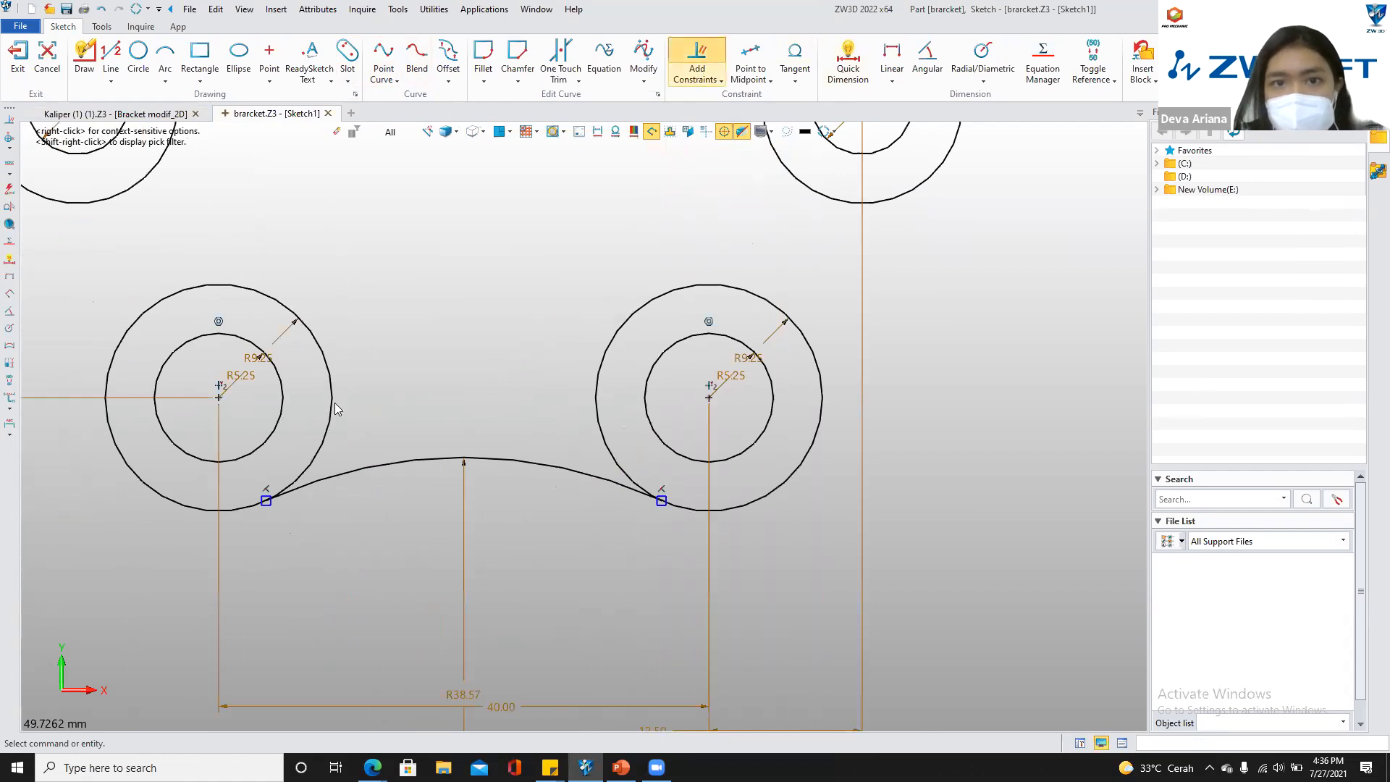
left_click(329, 437)
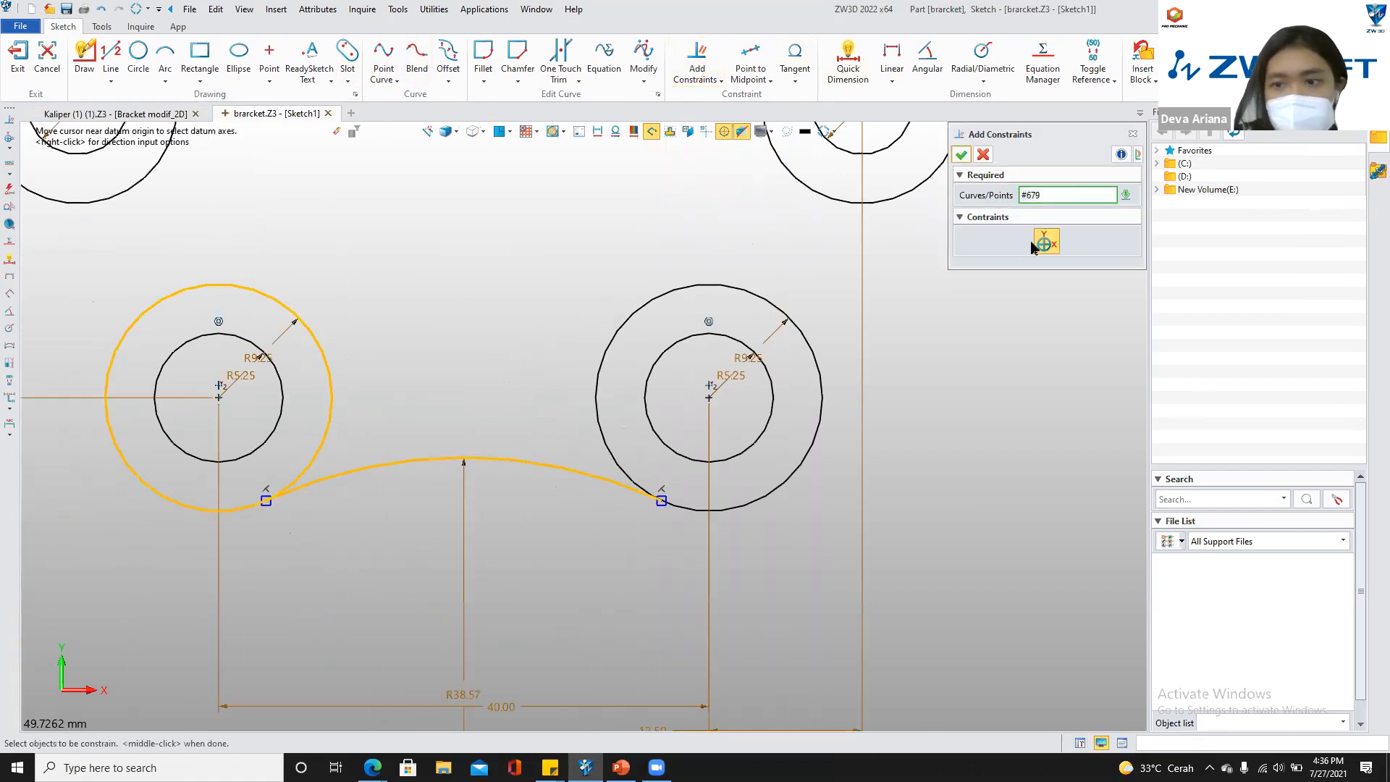
left_click(961, 157)
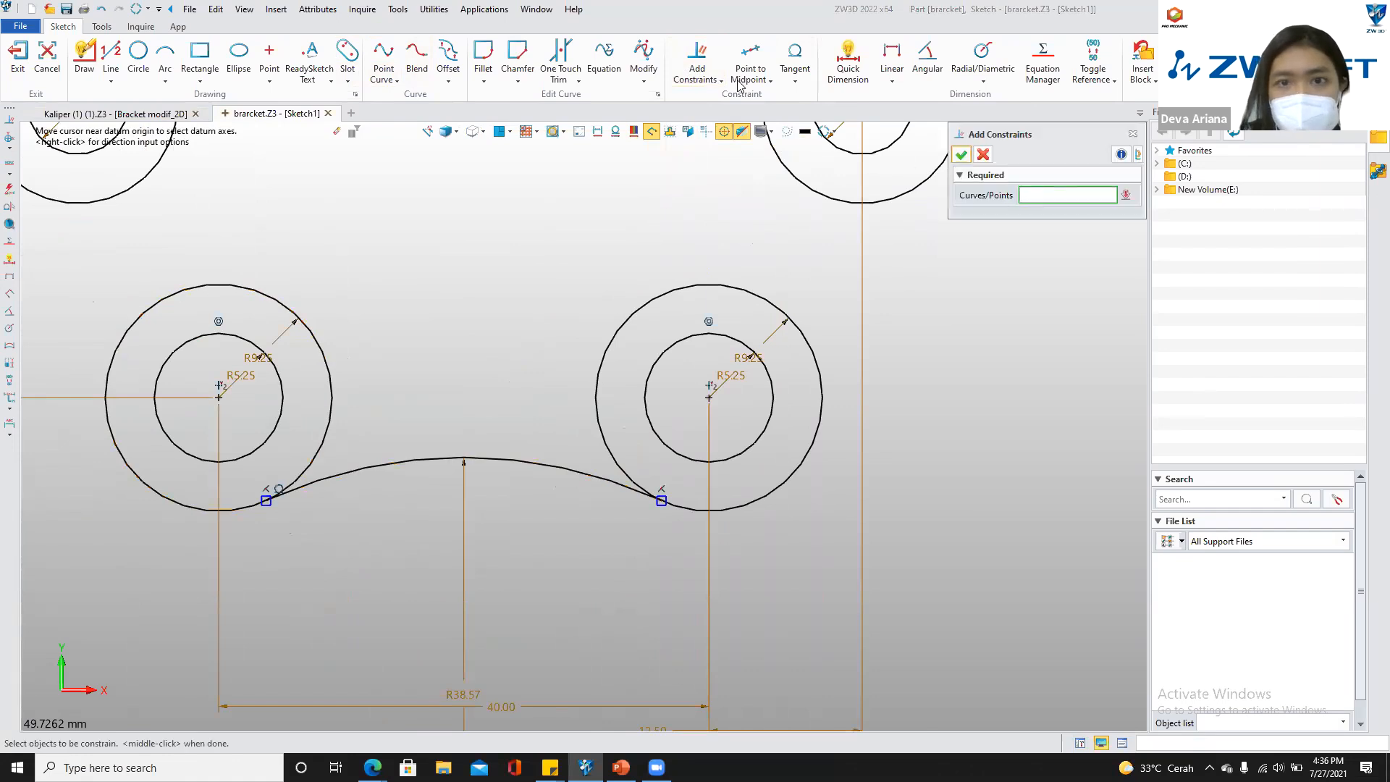
left_click(701, 71)
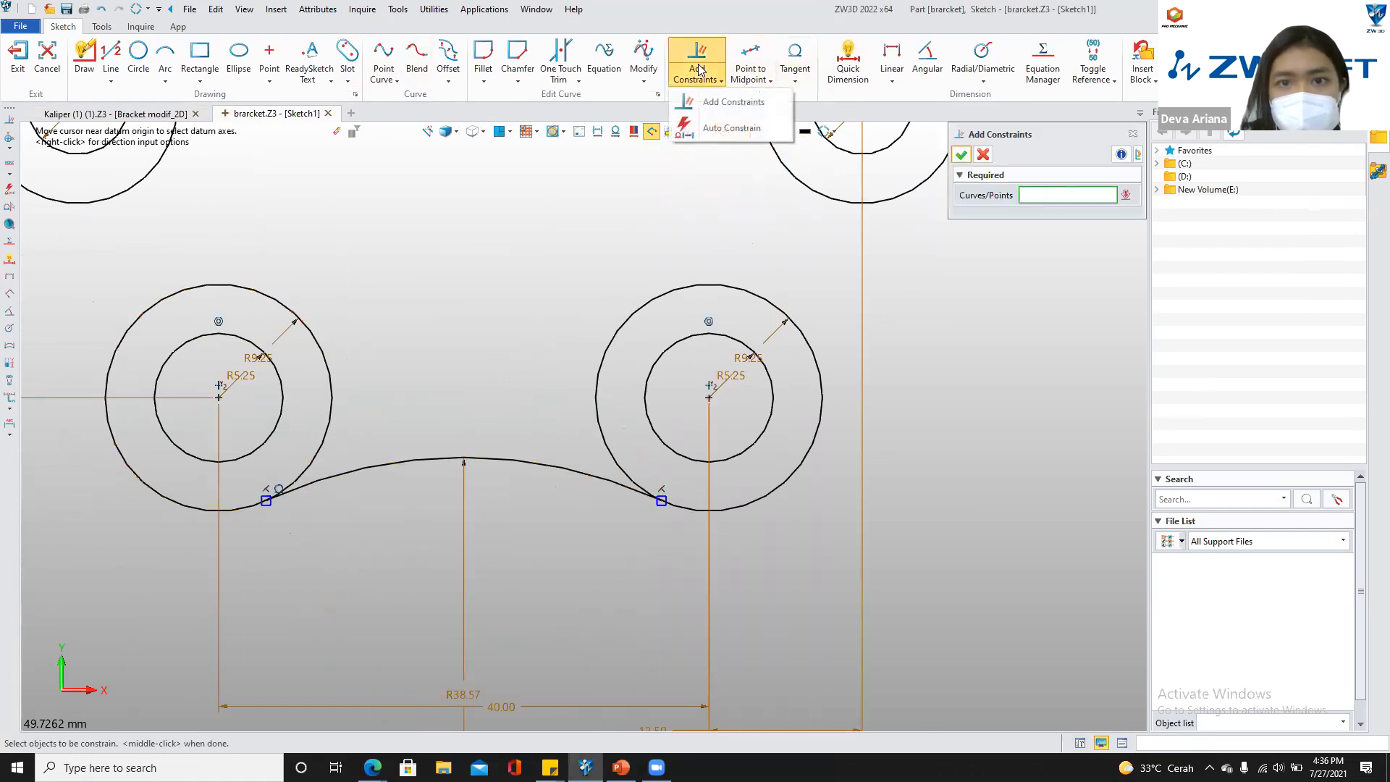
left_click(713, 100)
left_click(604, 437)
left_click(615, 483)
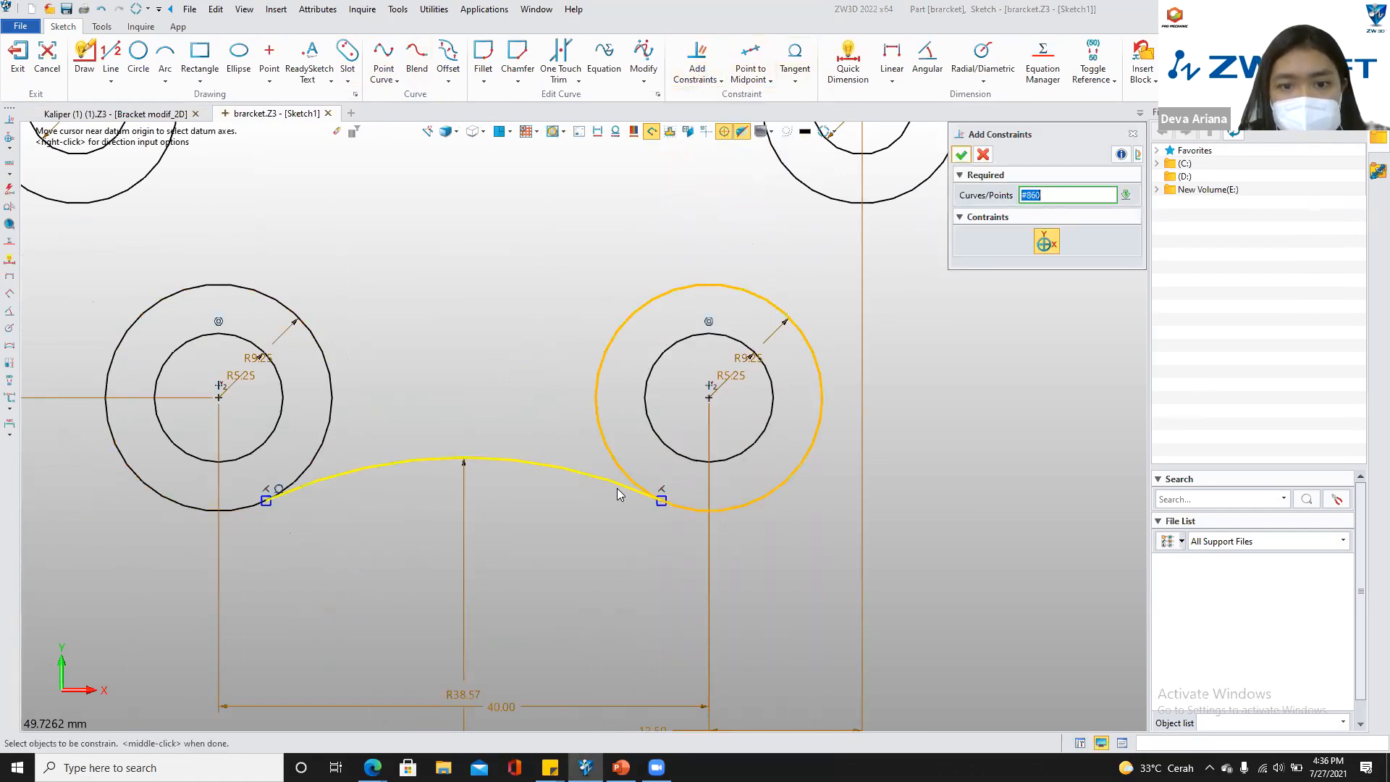
left_click(960, 154)
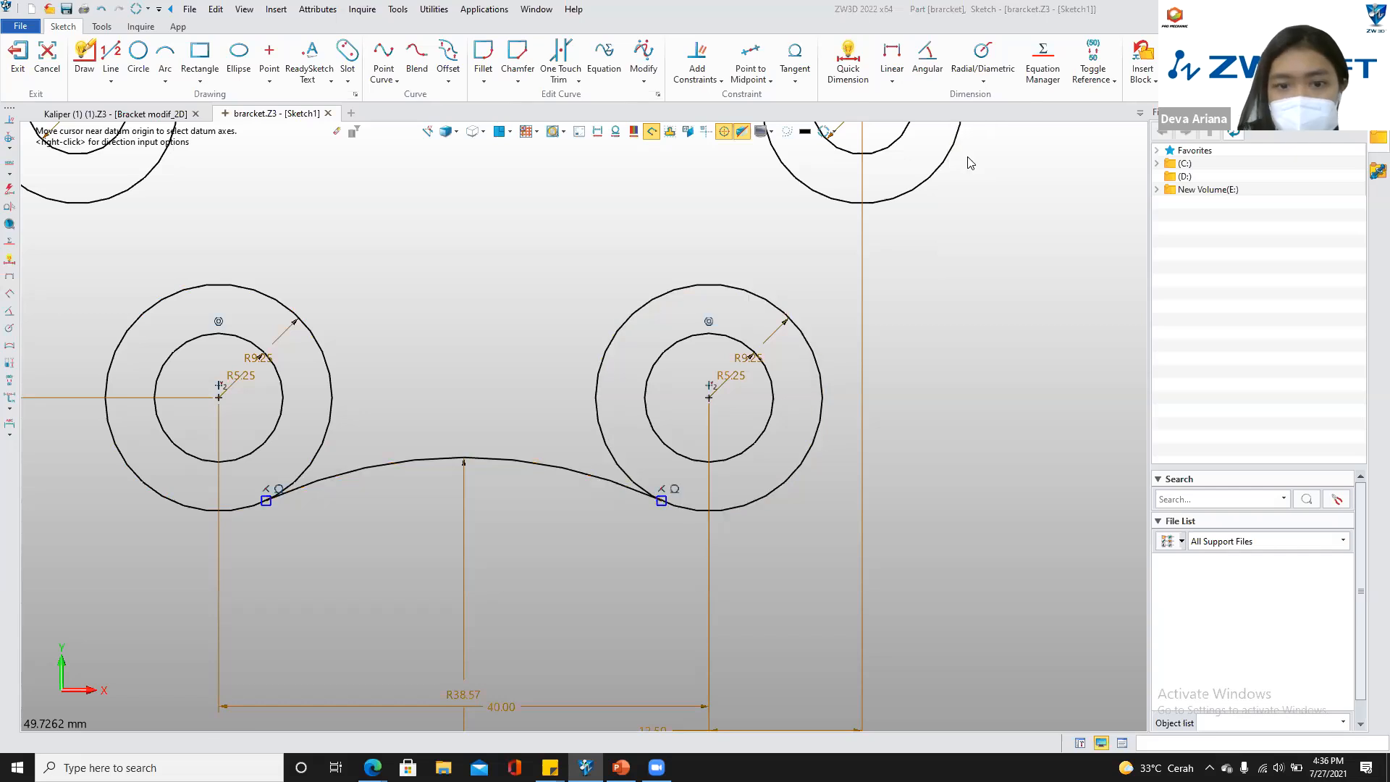
Consult the 2D drawing and sketch two sloping side lines about 24 mm long, each joining an upper boss's outer circle to the lower boss's outer circle
scroll(450, 372, "down", 5)
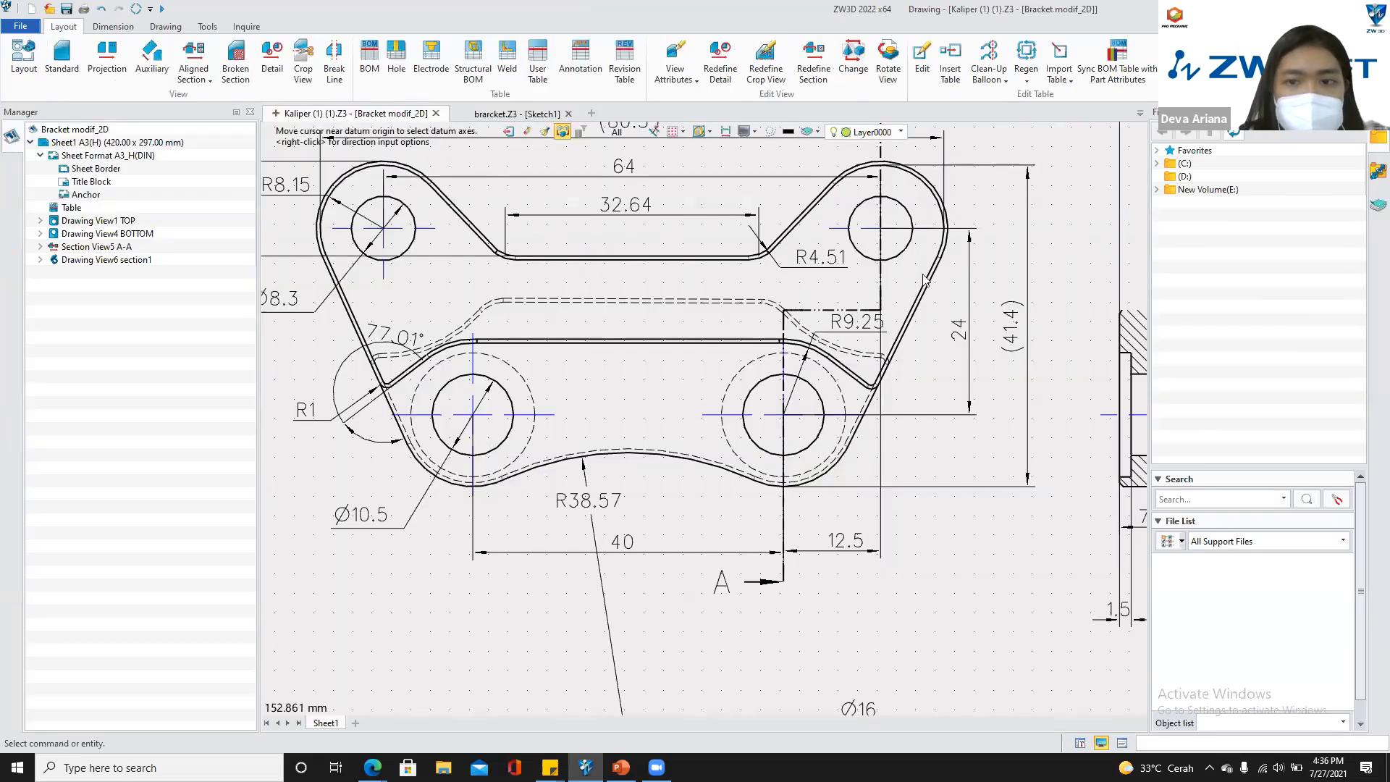
left_click(529, 114)
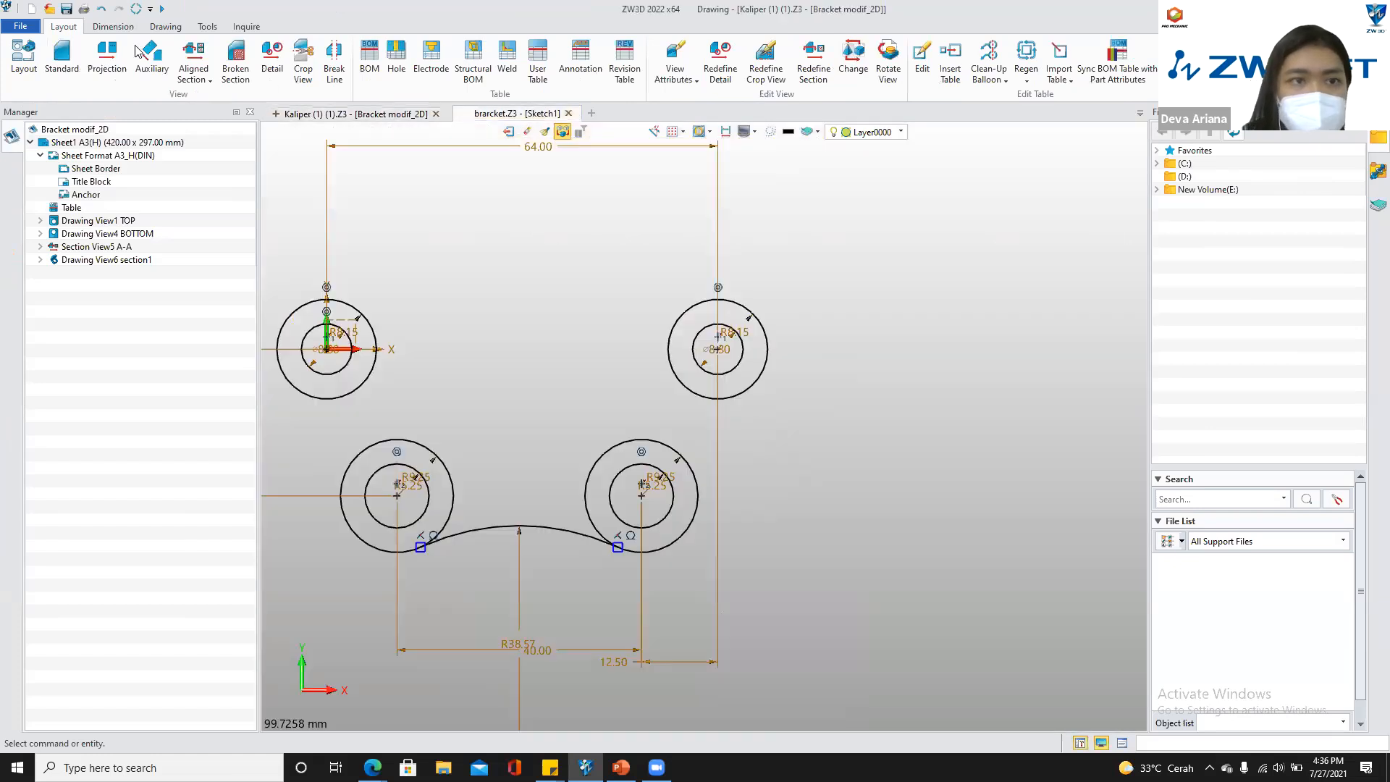
left_click(111, 57)
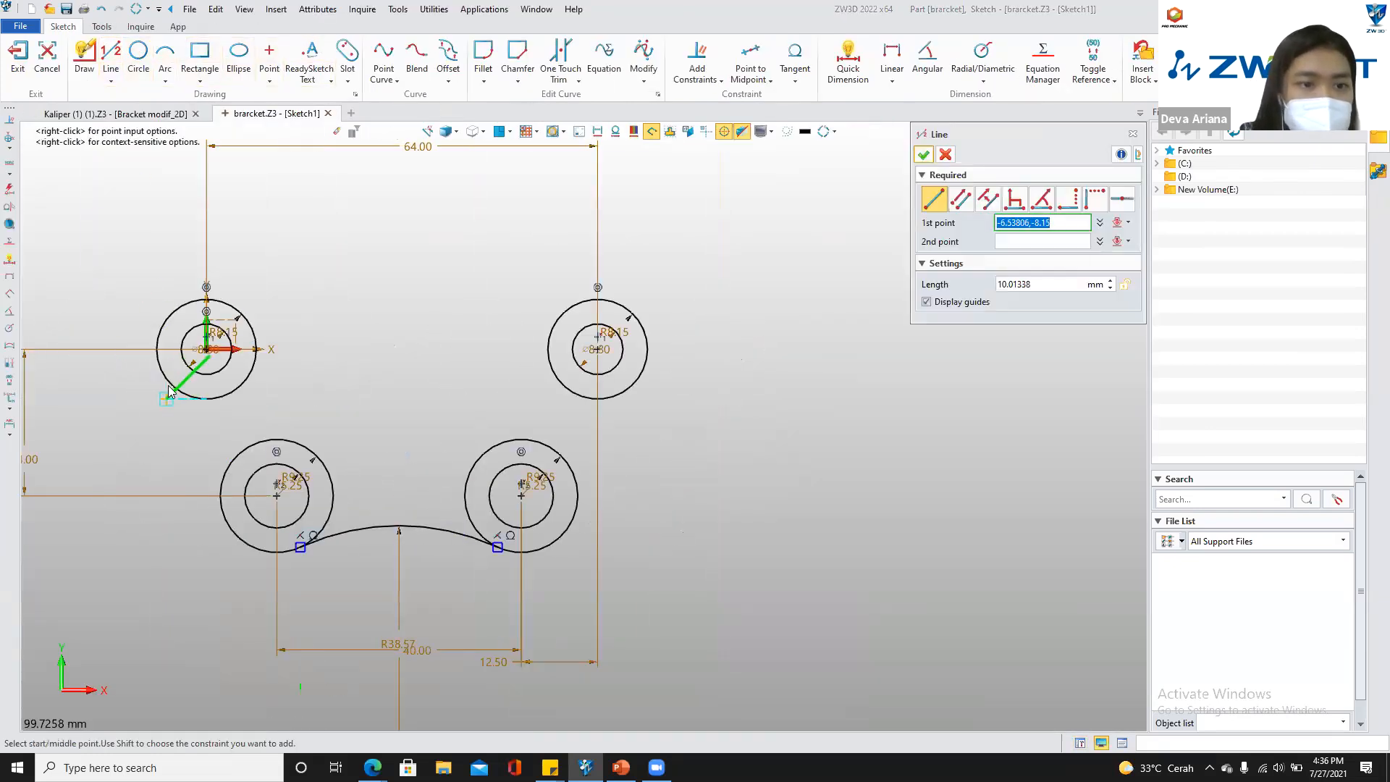
left_click(169, 384)
left_click(225, 518)
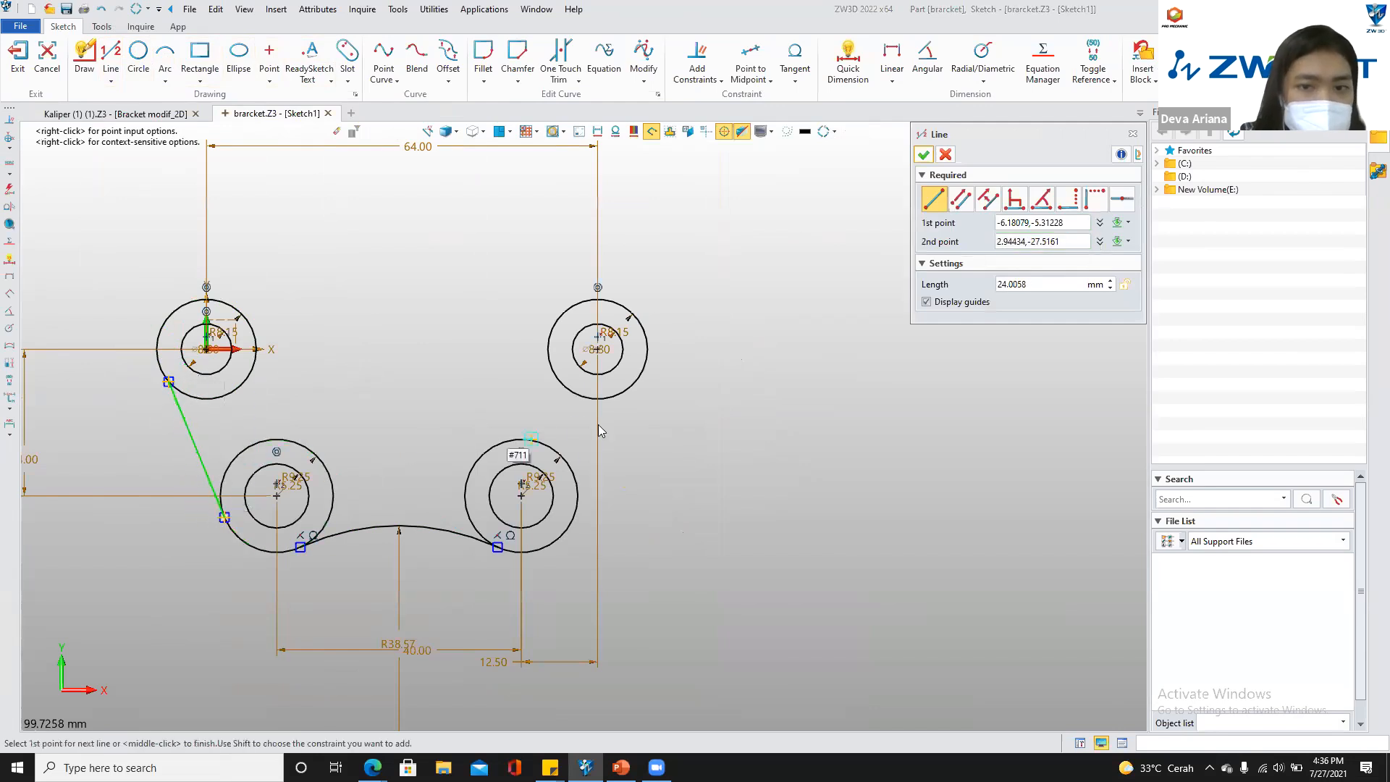
left_click(636, 386)
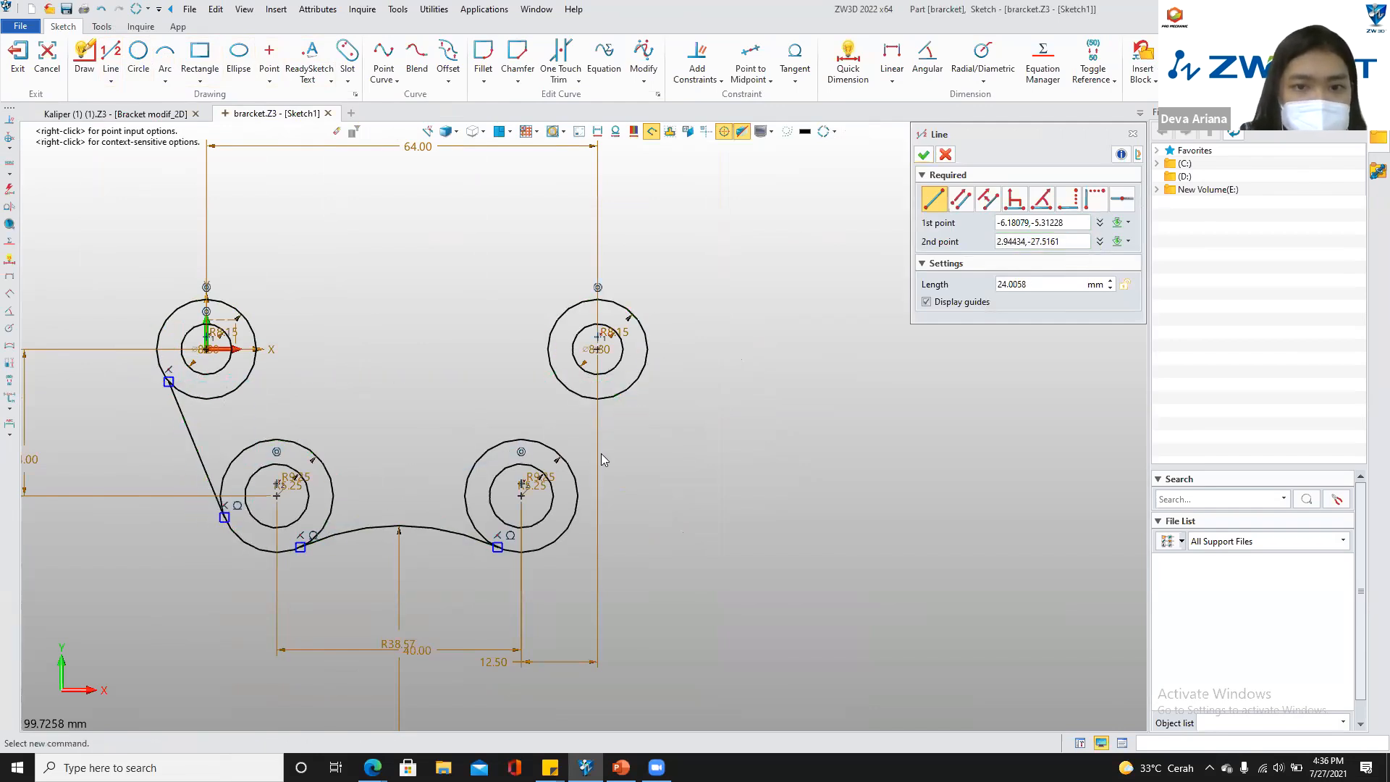
left_click(577, 519)
key("Escape")
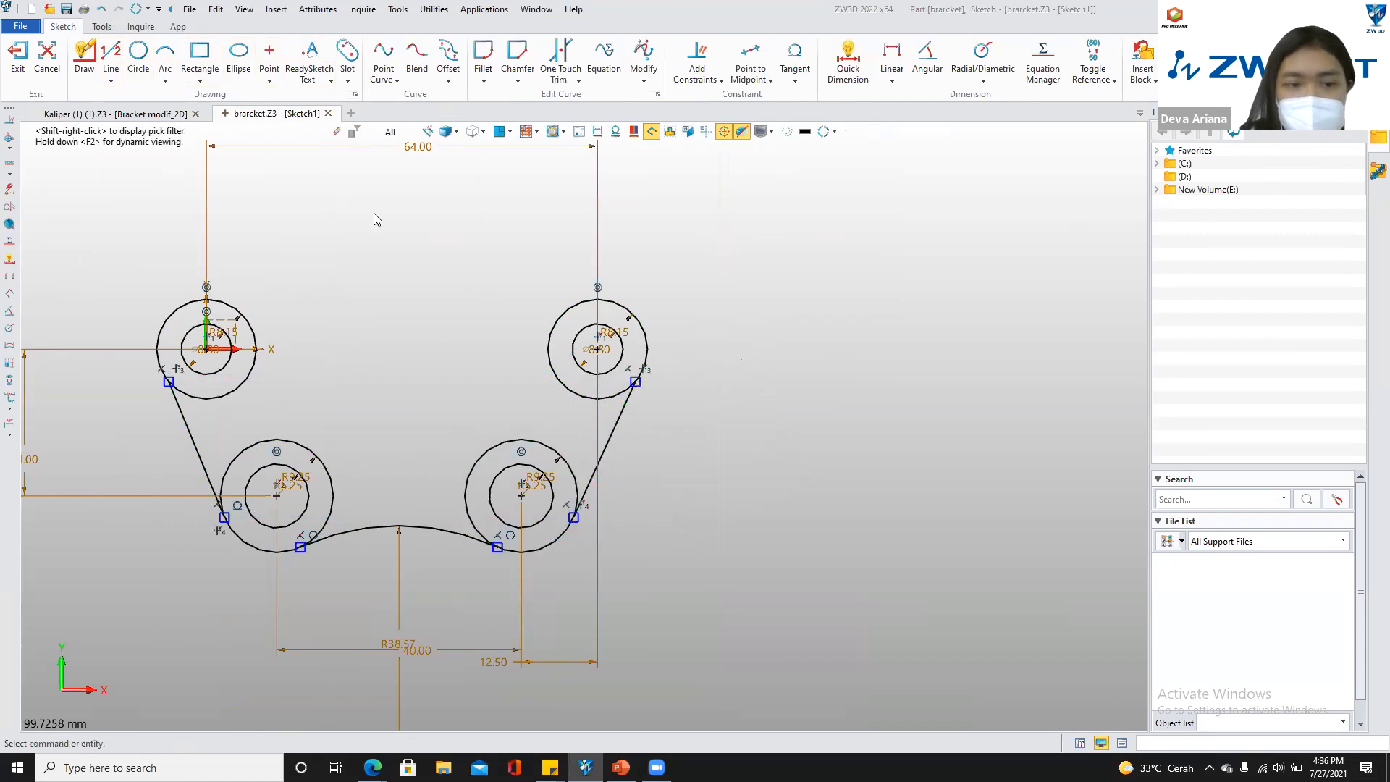
Make the left side line tangent to the outer circles of the upper-left and lower-left bosses
left_click(696, 78)
left_click(727, 98)
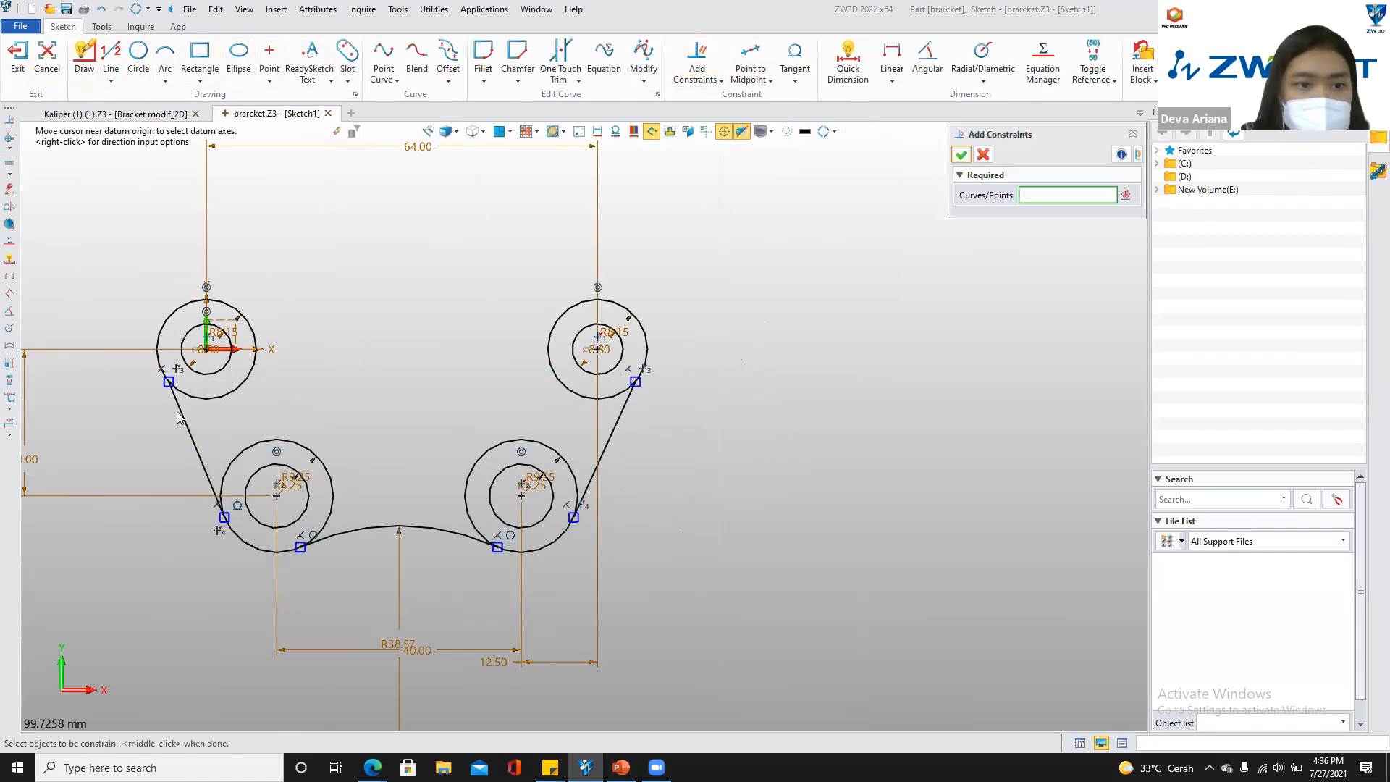
left_click(177, 416)
left_click(186, 395)
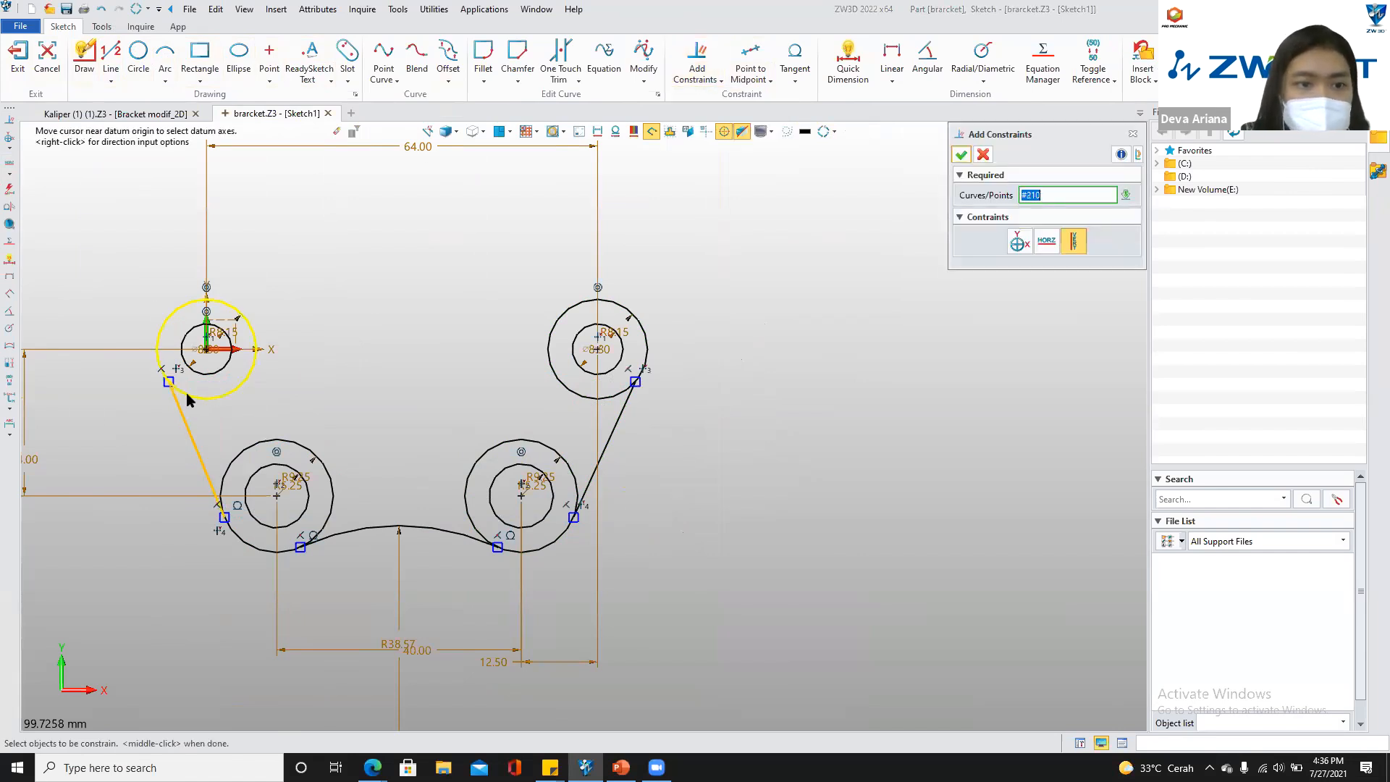
left_click(962, 155)
left_click(206, 474)
left_click(228, 471)
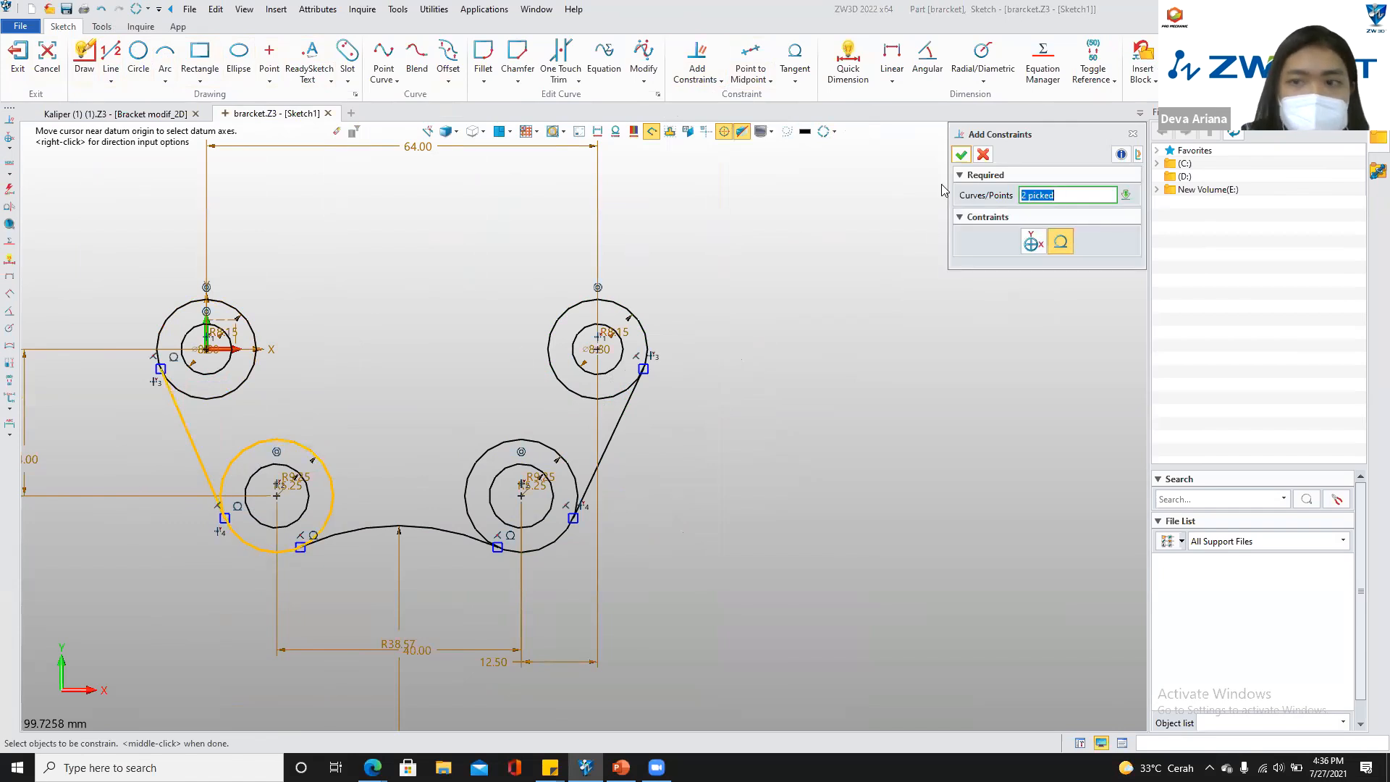
left_click(962, 155)
Make the right side line tangent to the upper-right boss's outer circle and erase the conflicting constraint at the line's upper end
left_click(615, 395)
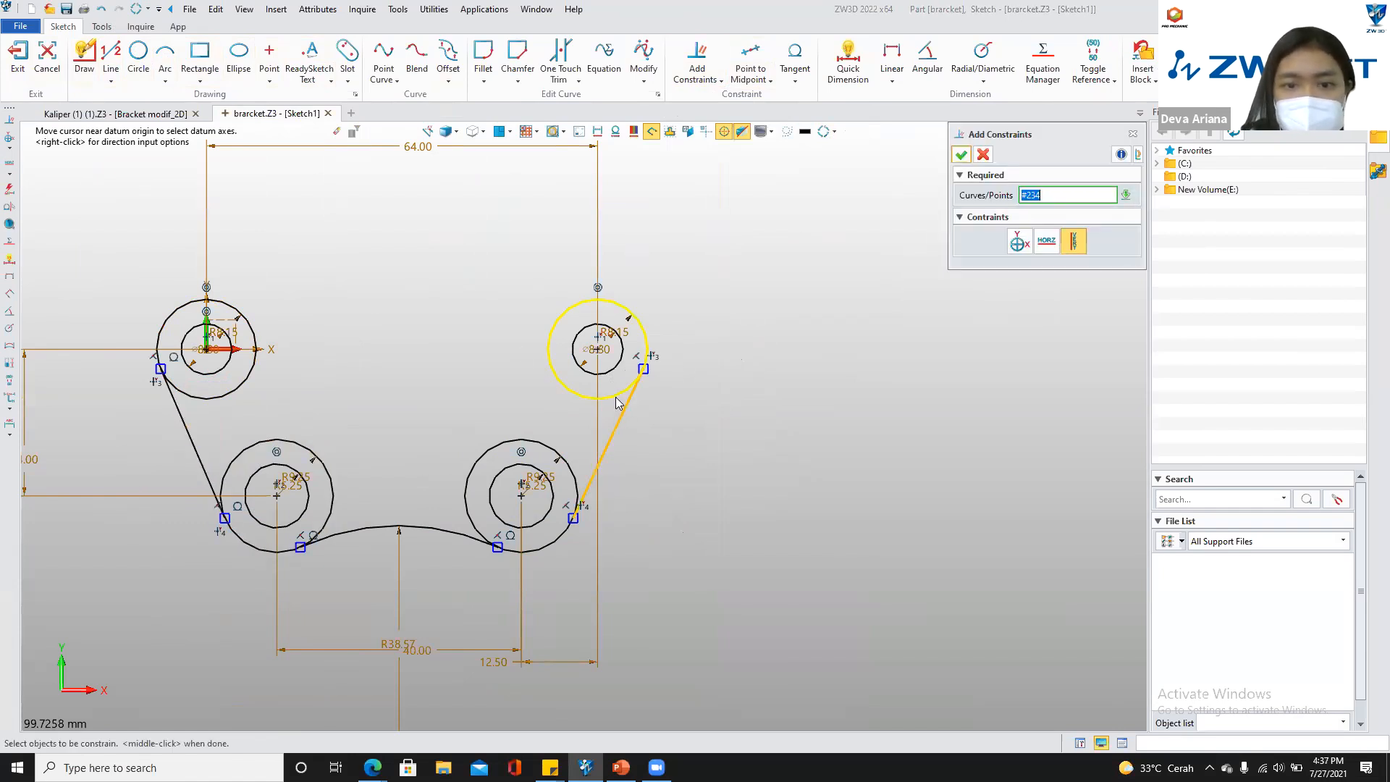
left_click(962, 155)
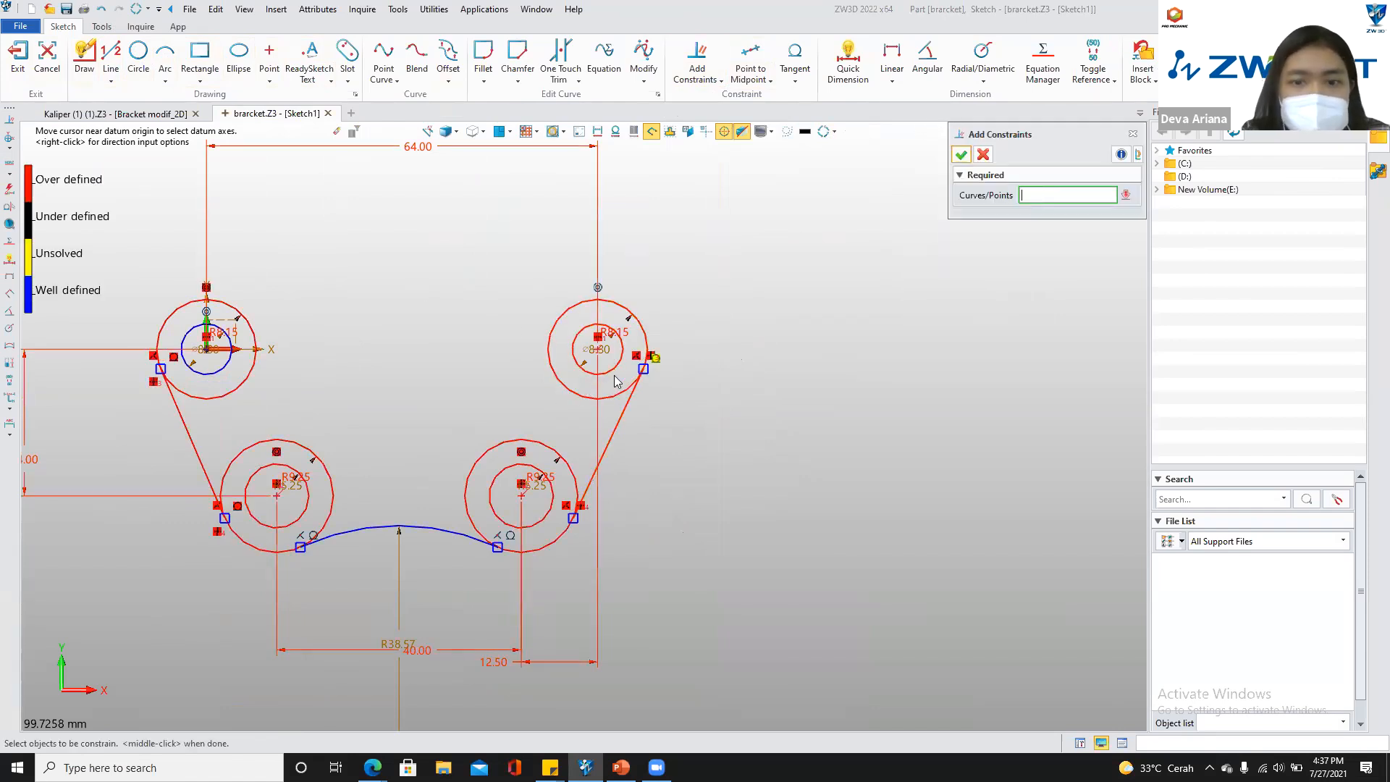
scroll(695, 359, "up", 4)
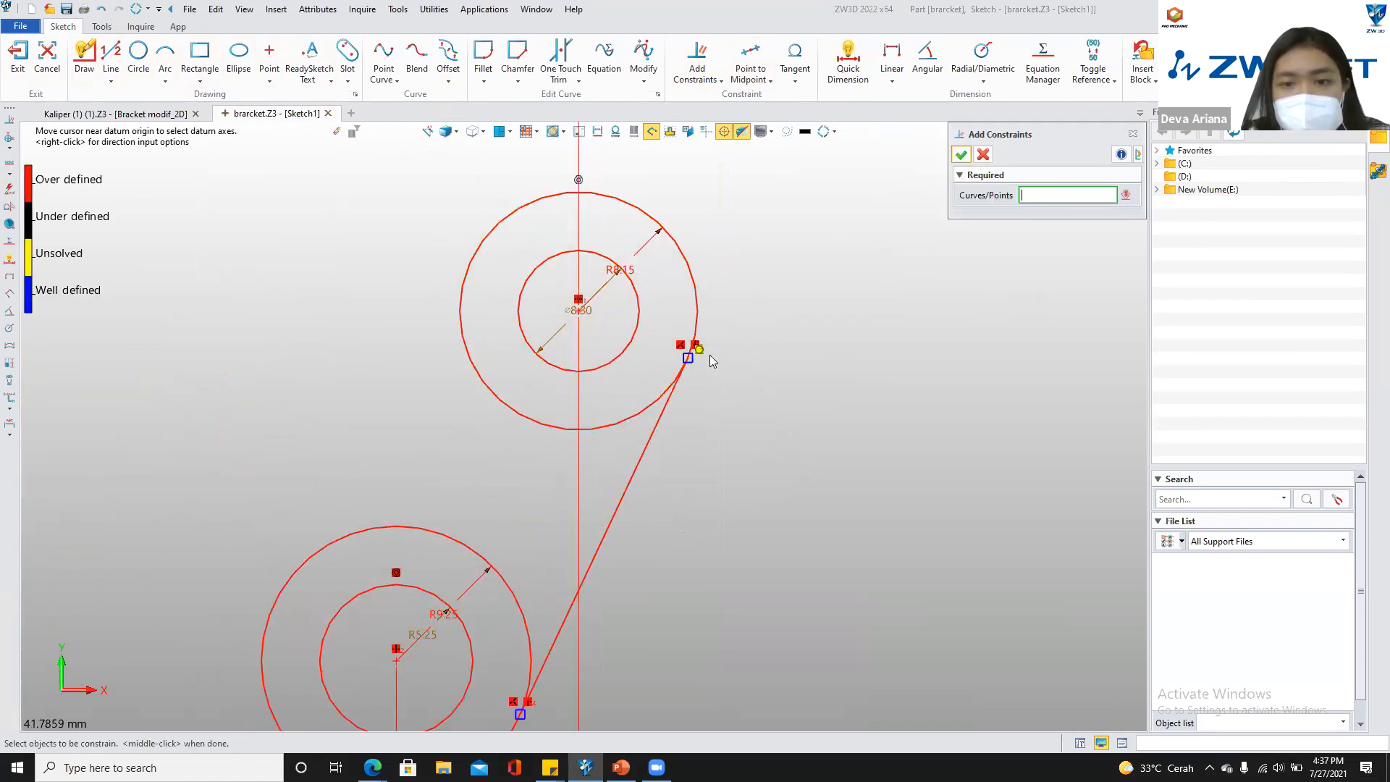
left_click(984, 156)
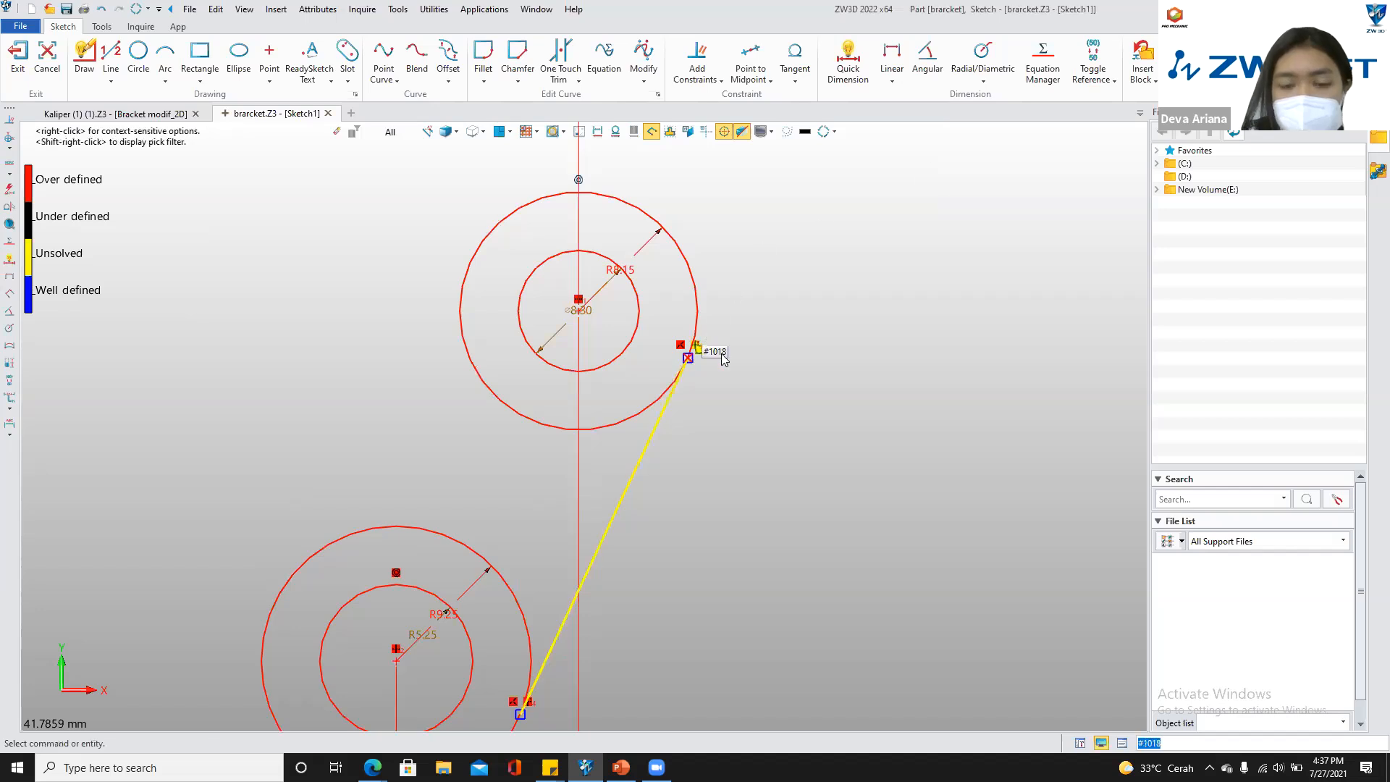
scroll(704, 341, "up", 4)
right_click(665, 391)
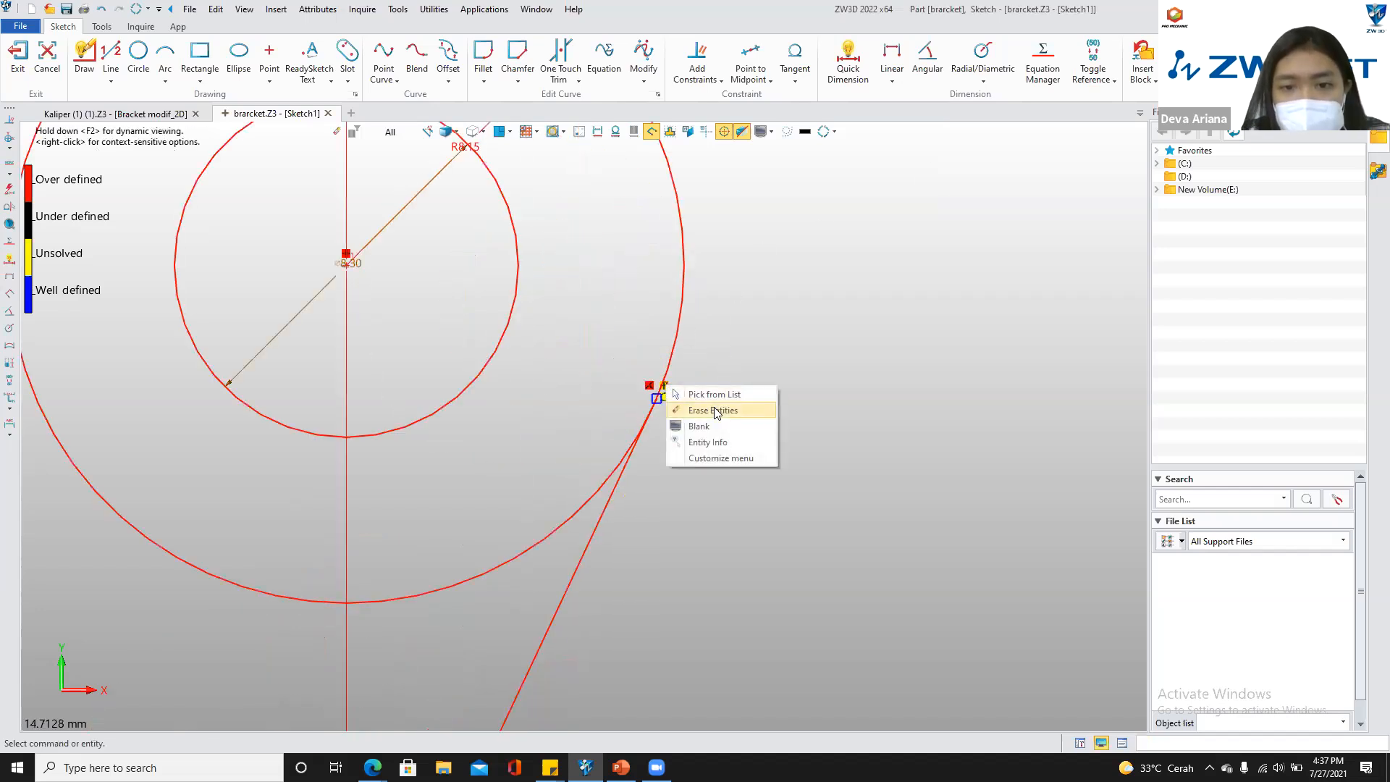
left_click(688, 406)
scroll(713, 424, "down", 5)
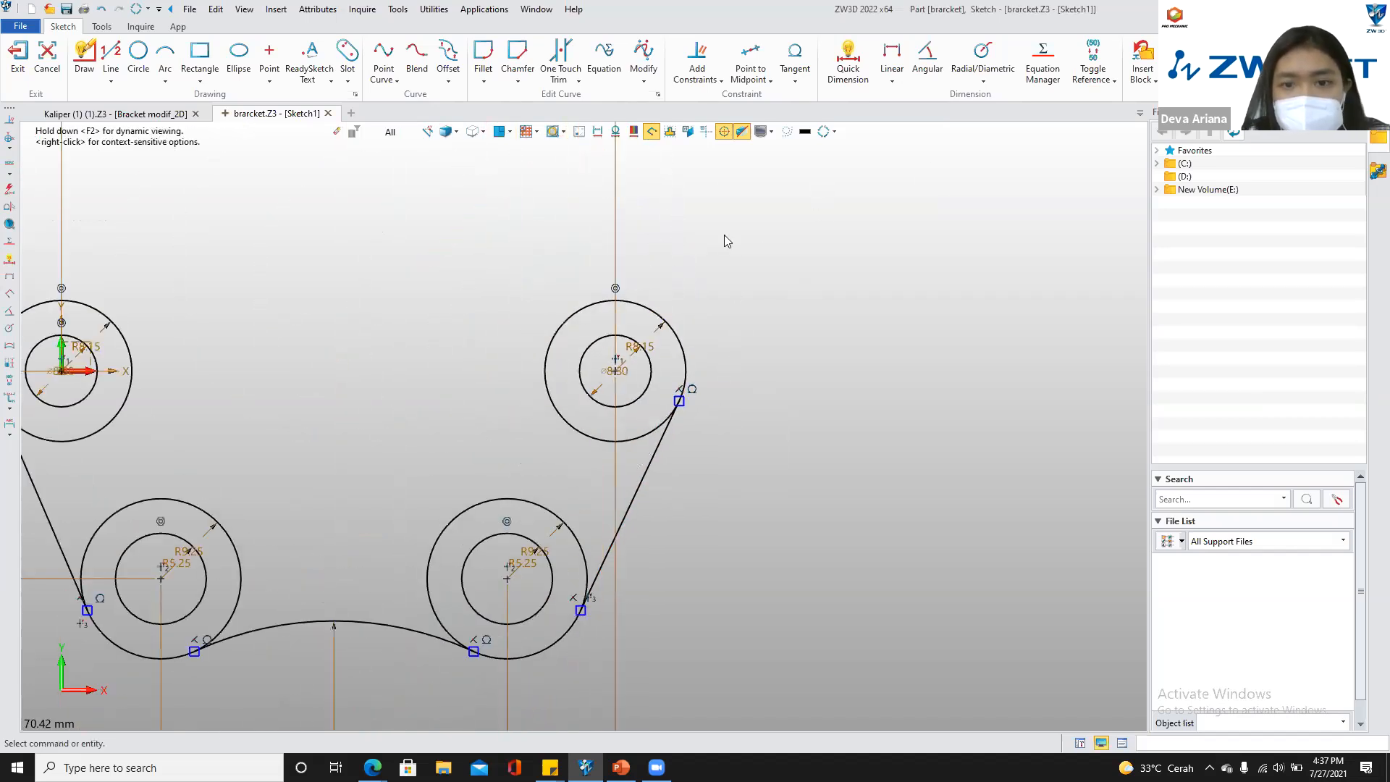
left_click(696, 72)
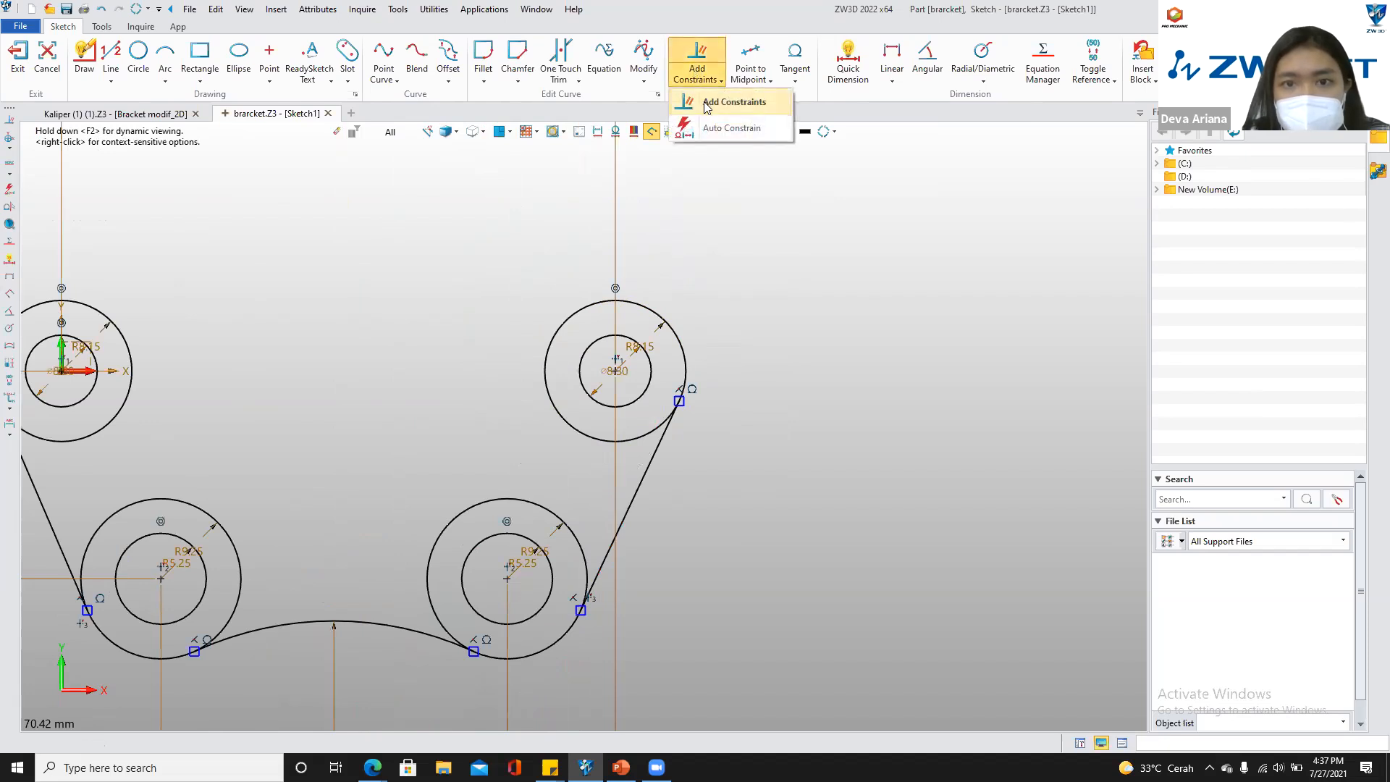
left_click(724, 105)
left_click(576, 554)
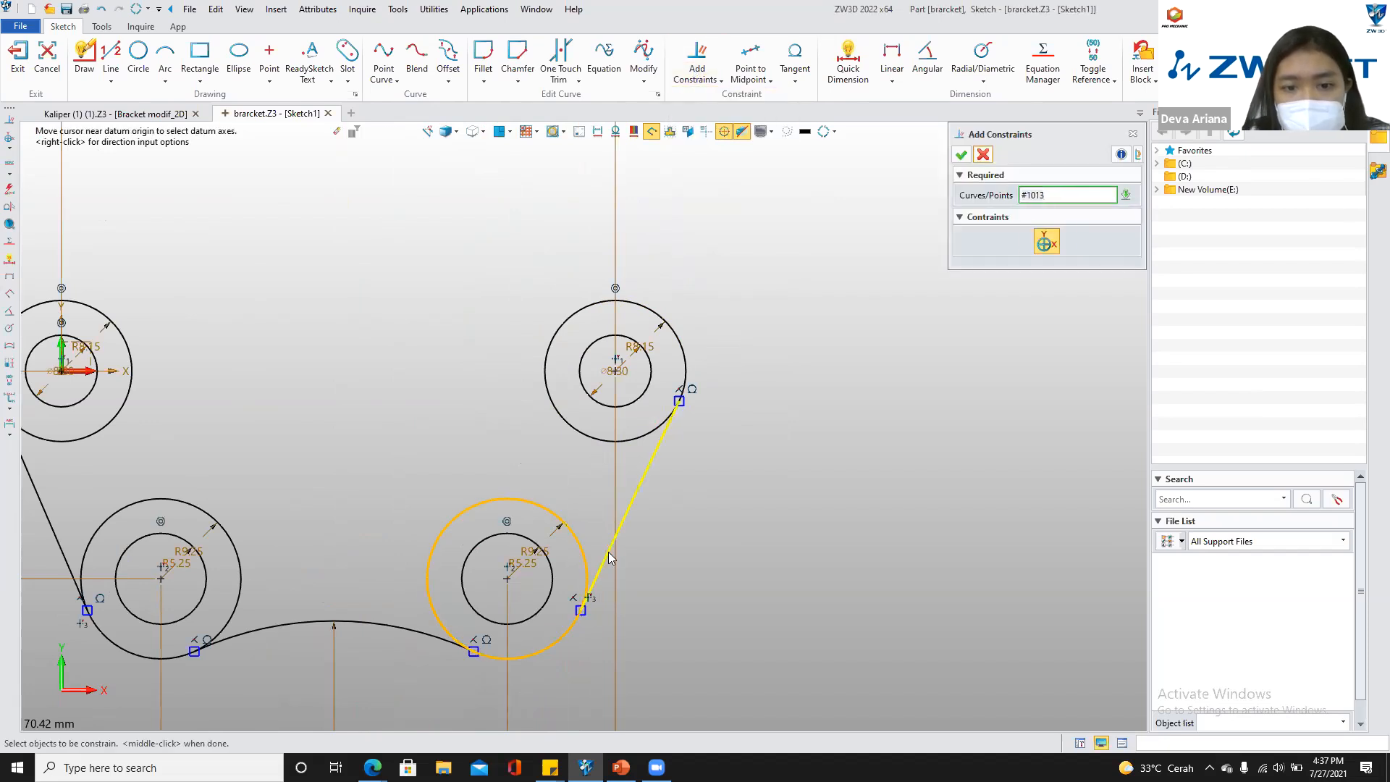
left_click(982, 157)
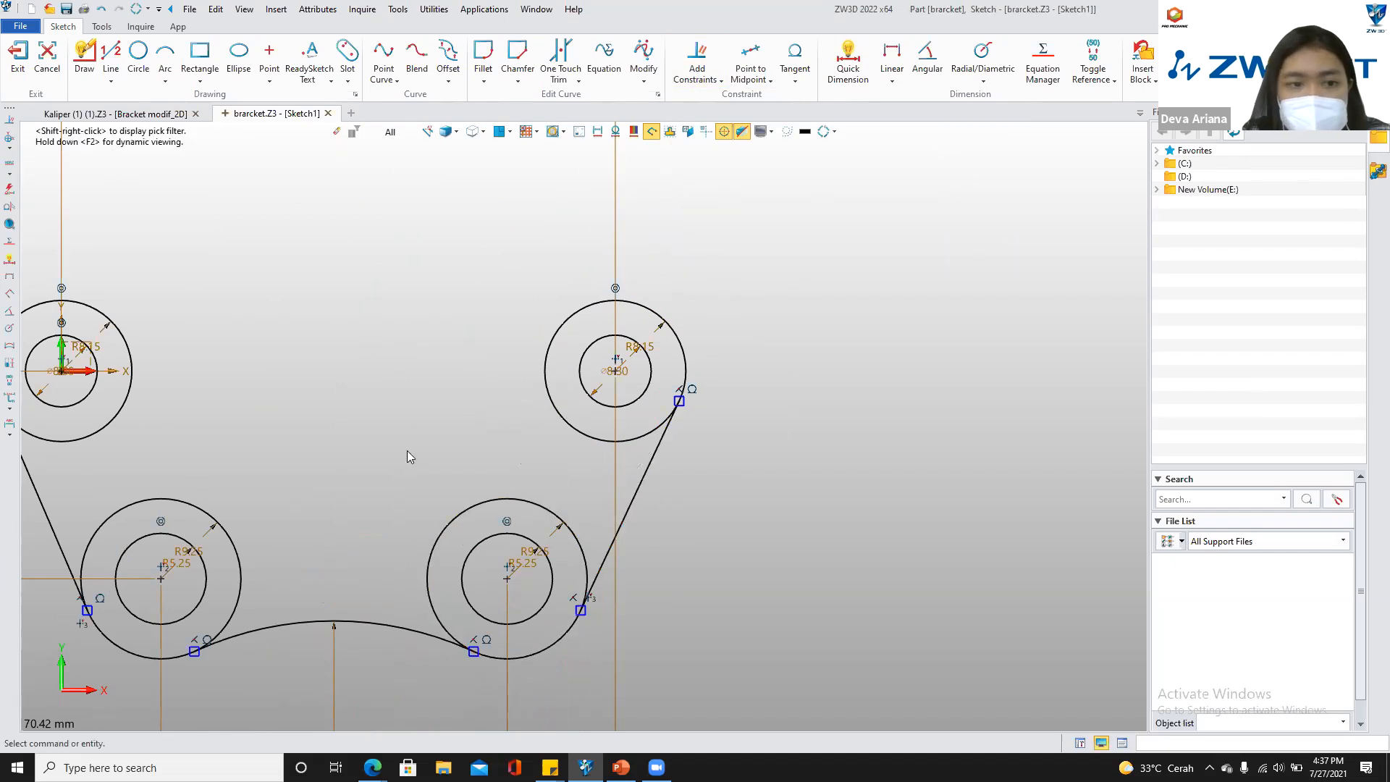
Consult the 2D drawing and sketch a horizontal line about 26 mm long between the two upper bosses, slightly below their centres
scroll(408, 450, "down", 3)
middle_click_drag(413, 444, 526, 429)
scroll(526, 425, "up", 3)
scroll(525, 424, "down", 3)
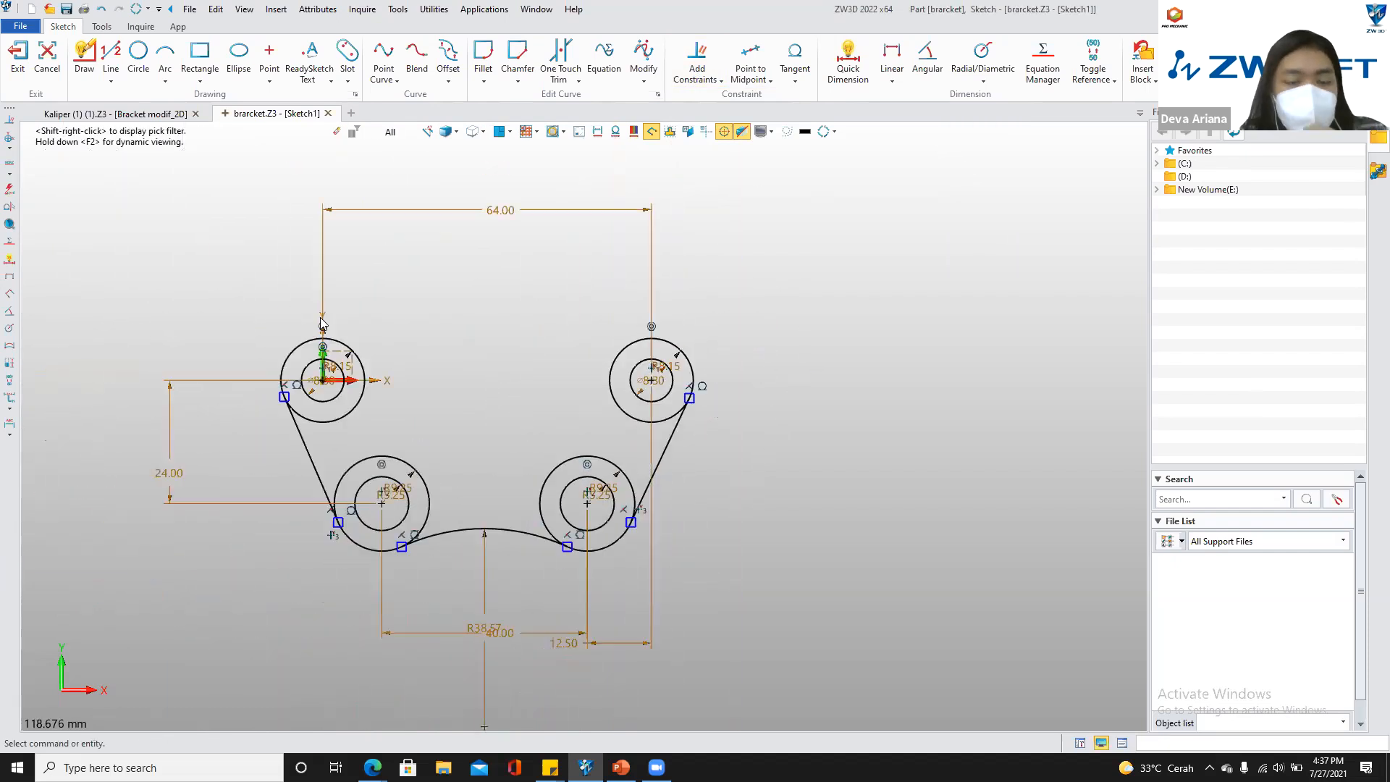
left_click(150, 116)
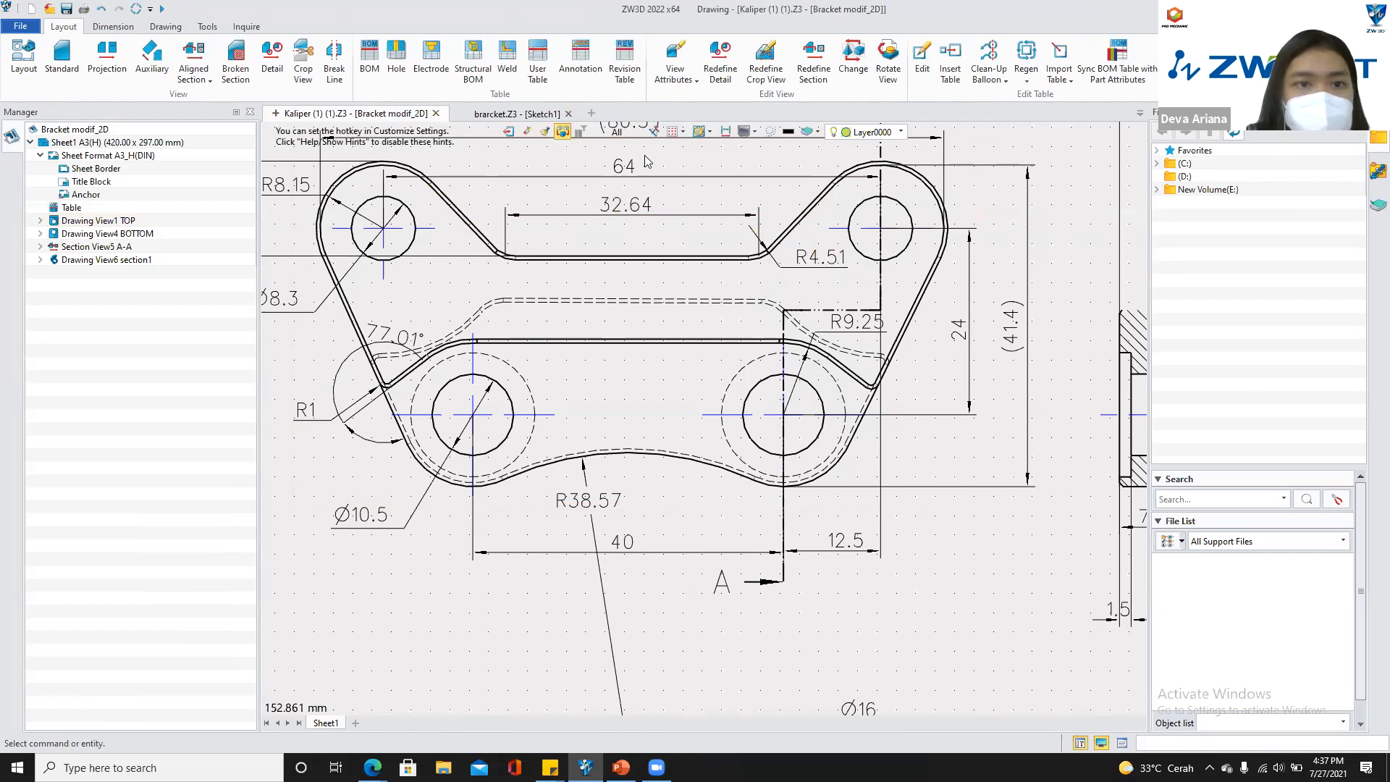
left_click(516, 115)
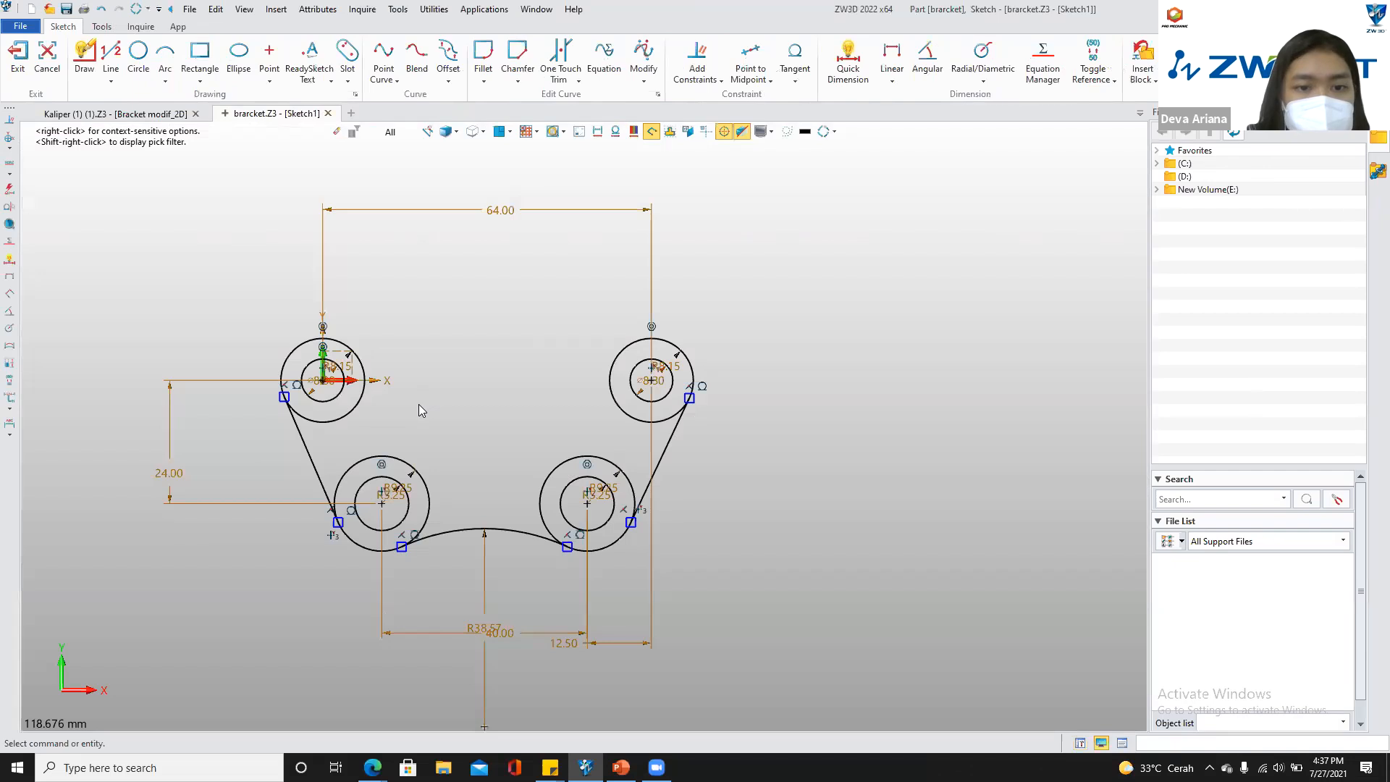
middle_click(418, 404)
scroll(415, 404, "up", 4)
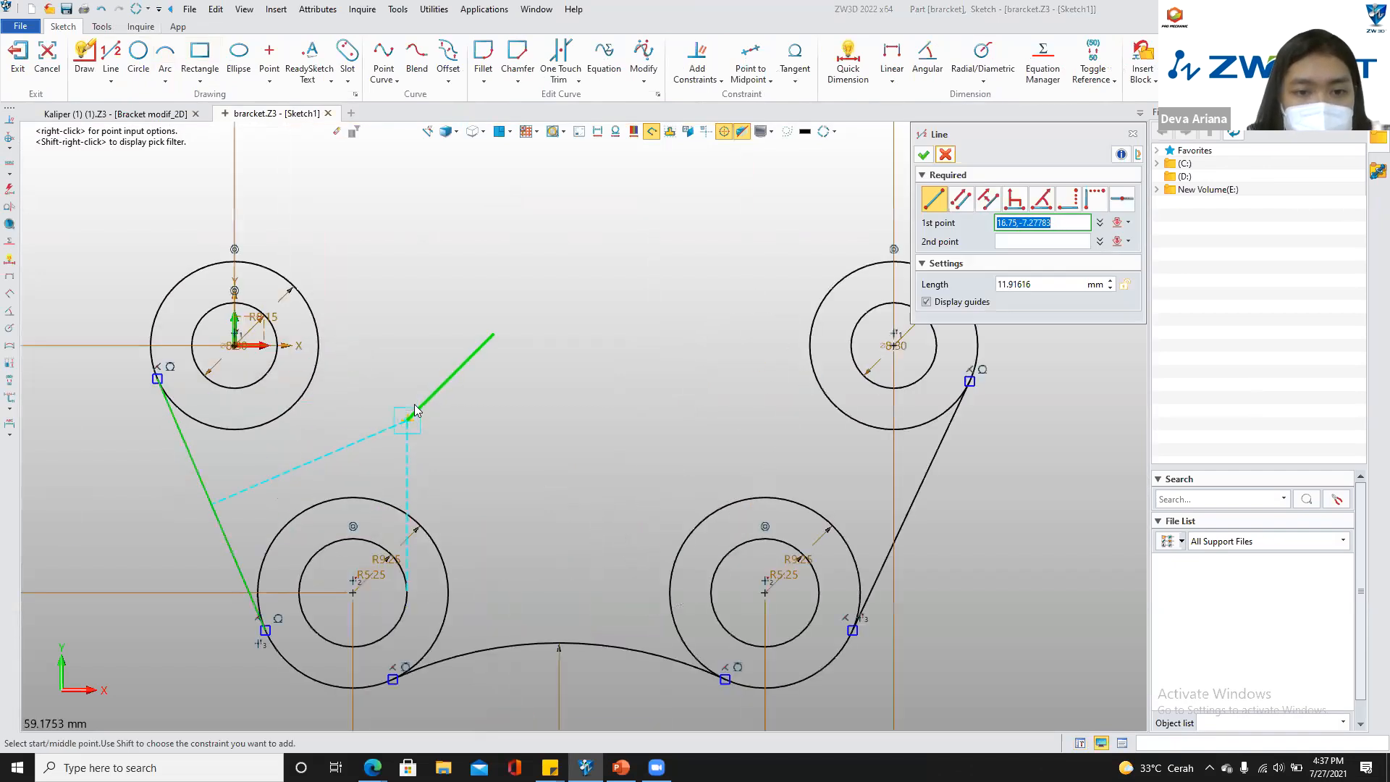
left_click(414, 403)
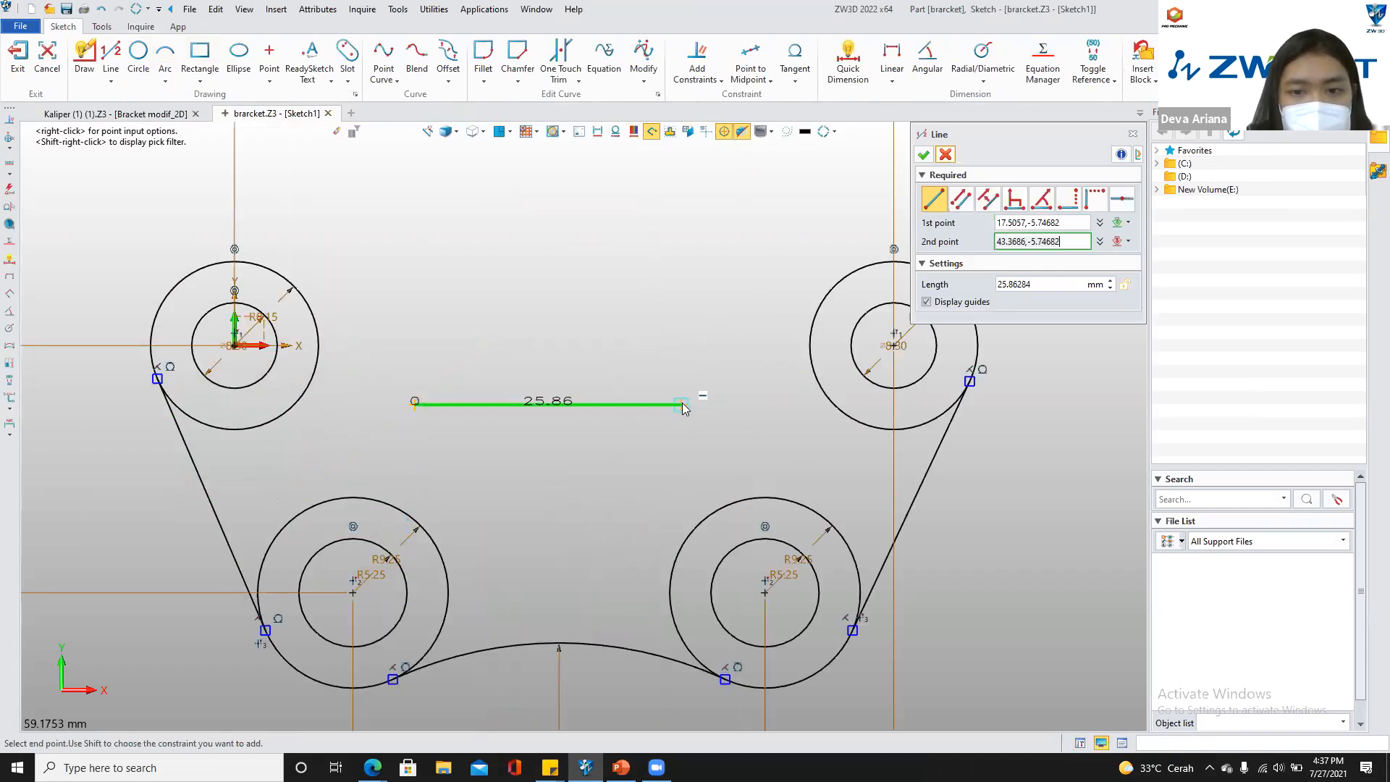
left_click(683, 408)
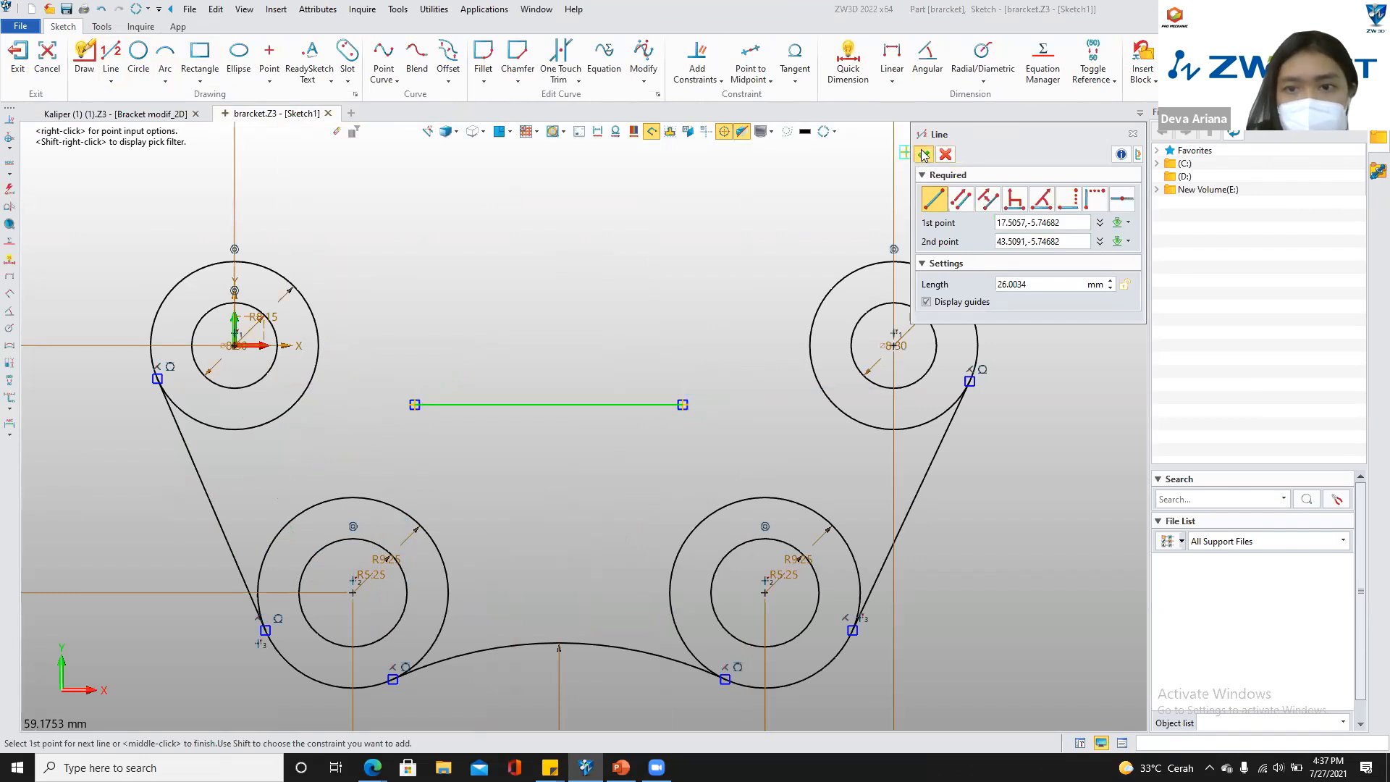
key("Escape")
Dimension the horizontal line between the two upper bosses to a length of 32.64 mm
left_click(848, 62)
left_click(587, 404)
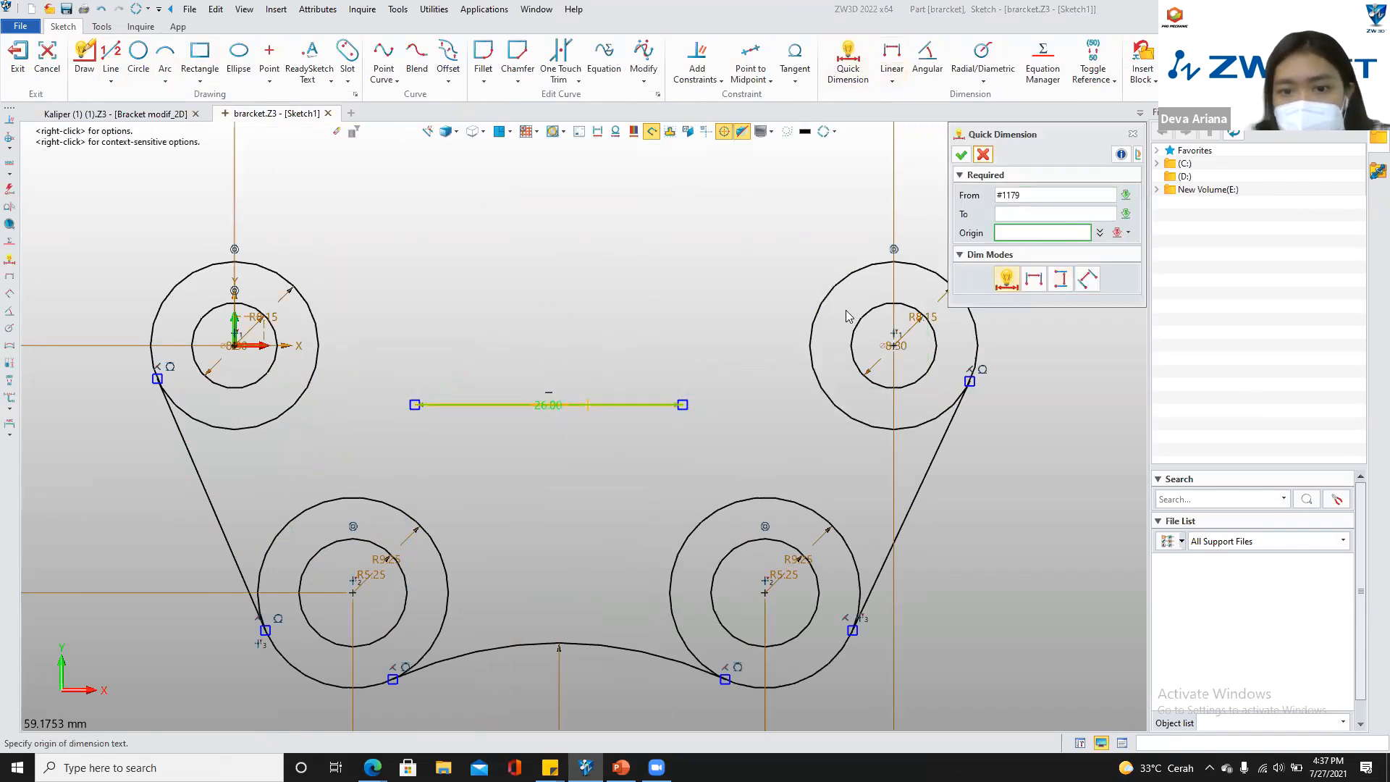
left_click(539, 318)
type("3")
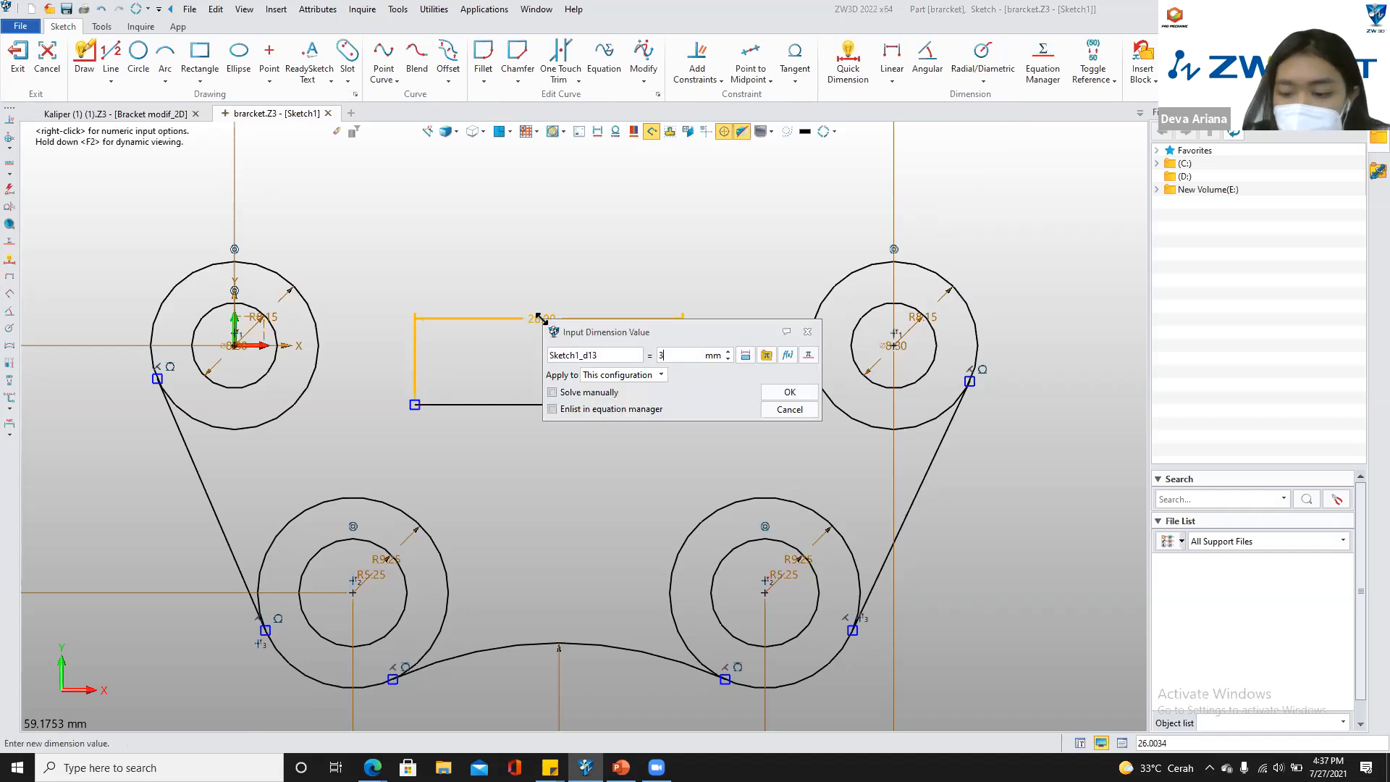
type("2.64")
key("Return")
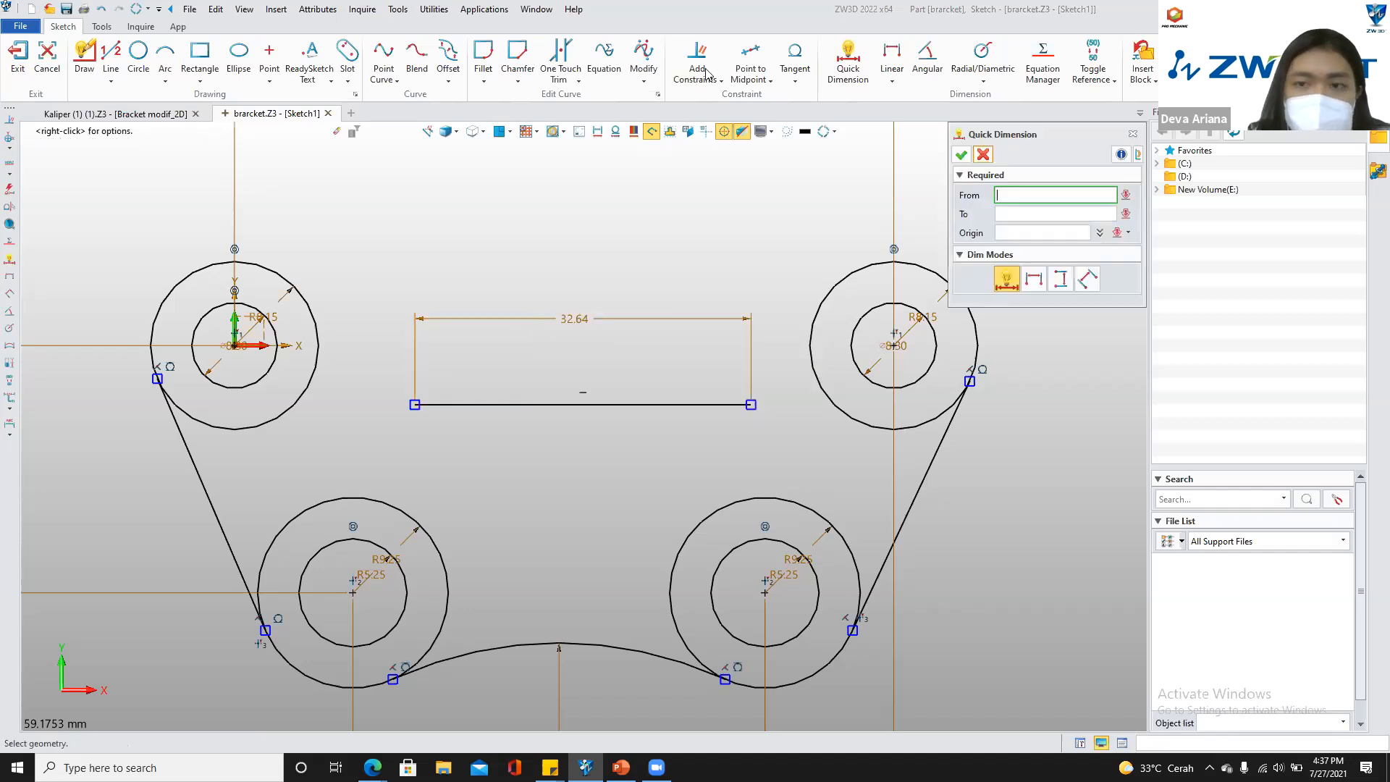
left_click(959, 155)
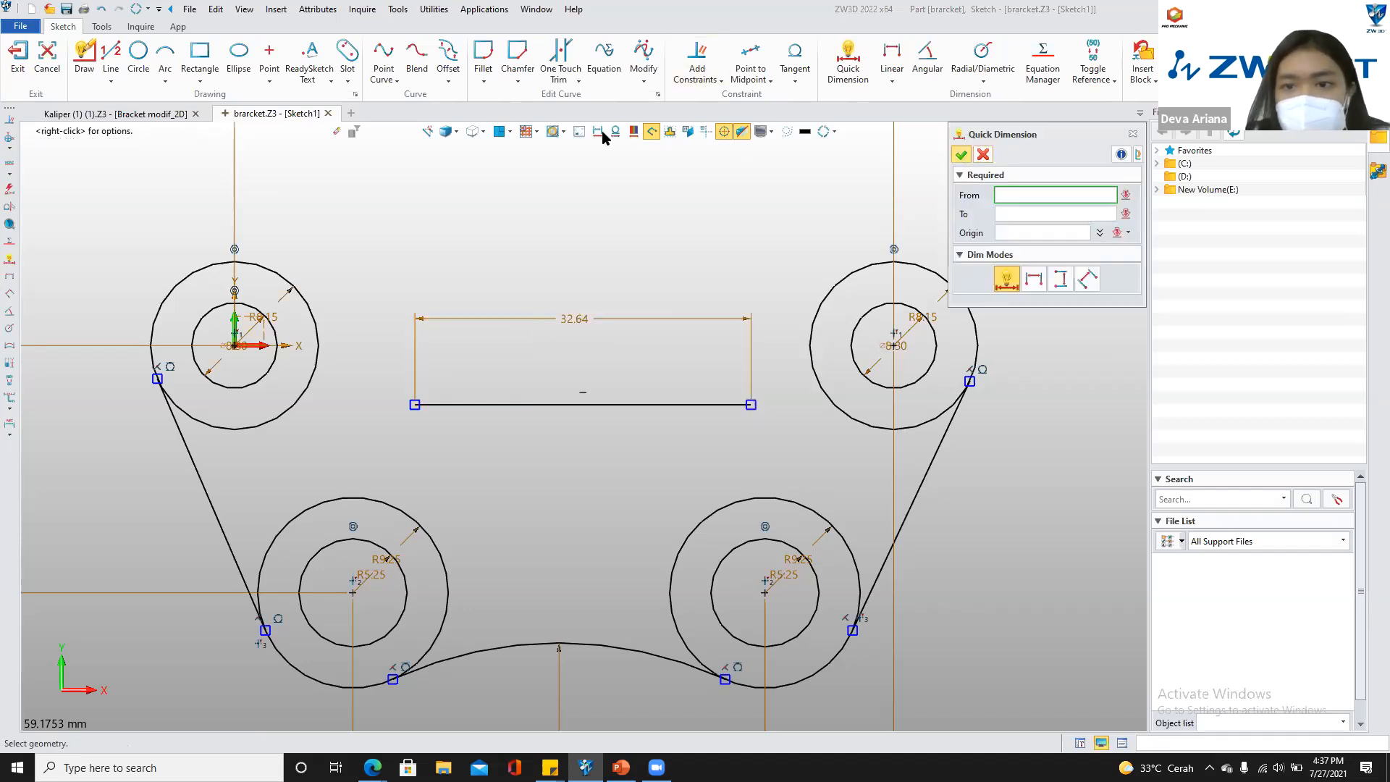
Sketch two sloping lines joining the ends of the horizontal line to the outer circles of the upper-left and upper-right bosses
left_click(111, 54)
left_click(415, 405)
left_click(320, 324)
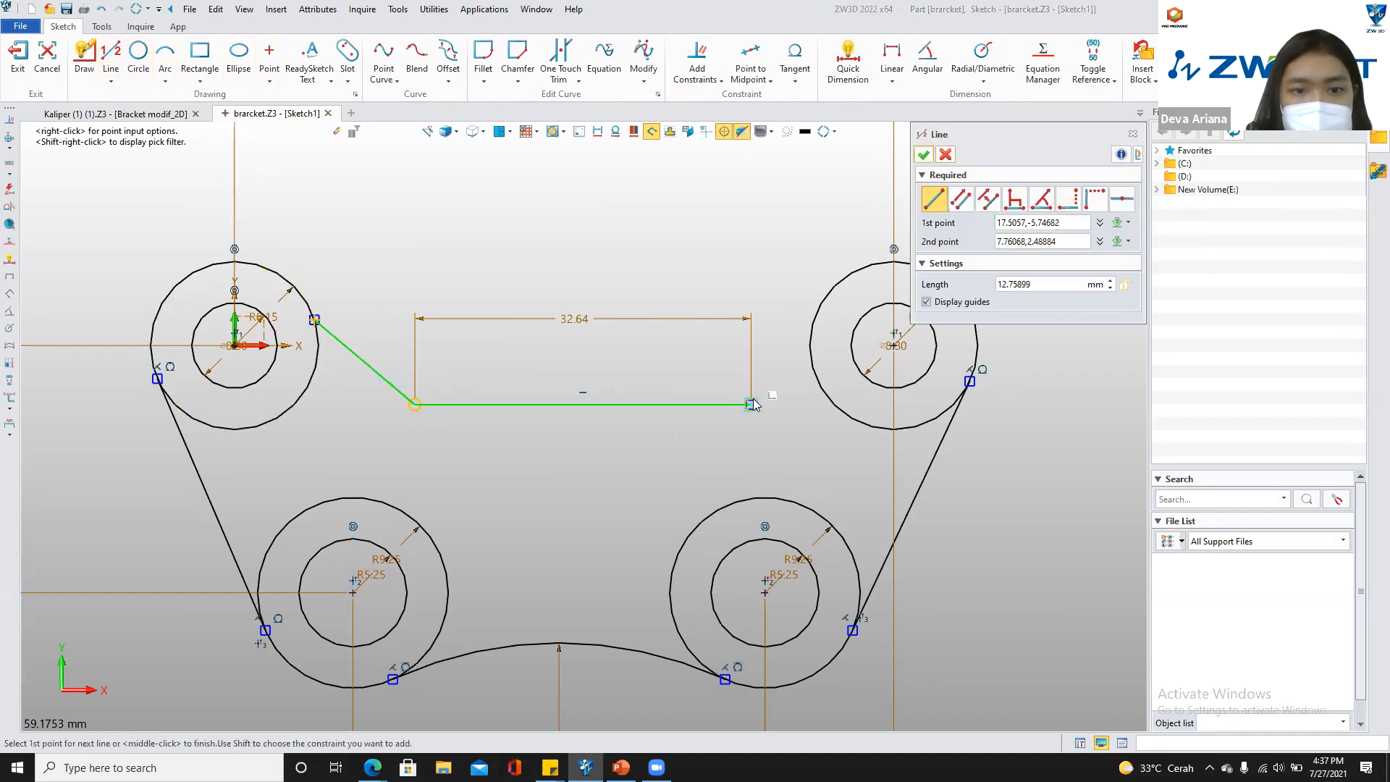
left_click(751, 405)
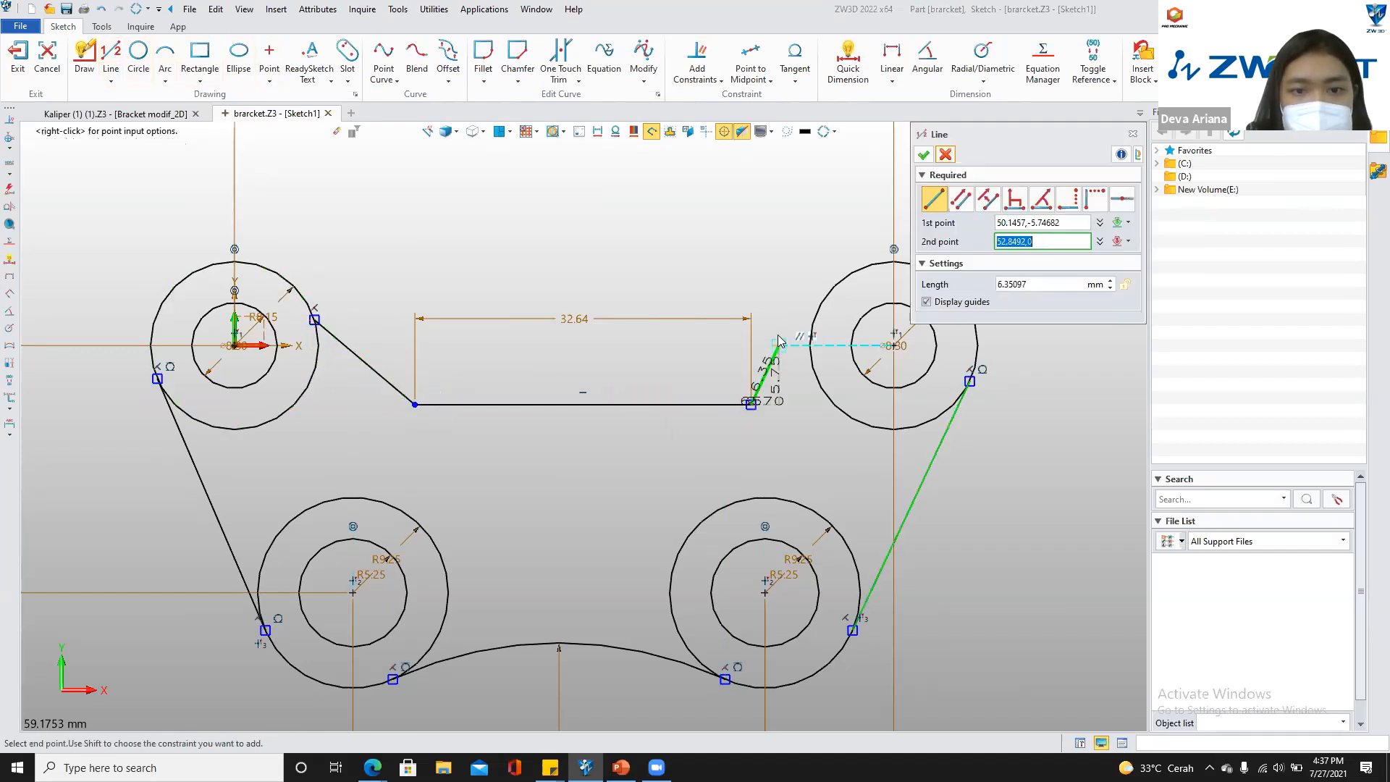
left_click(816, 330)
left_click(923, 155)
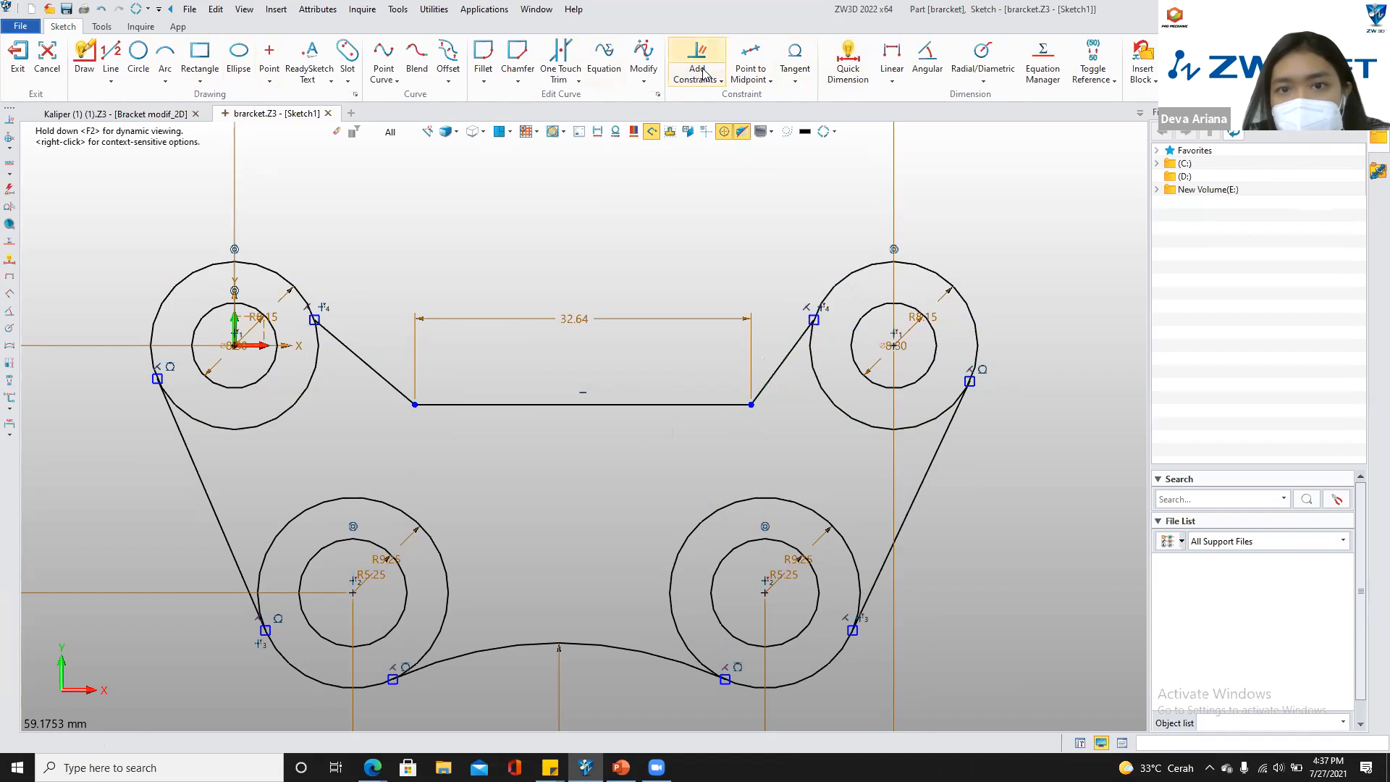
Make both sloping lines tangent to the upper bosses' outer circles and move the horizontal line up to slightly below the boss centres
left_click(340, 340)
left_click(316, 354)
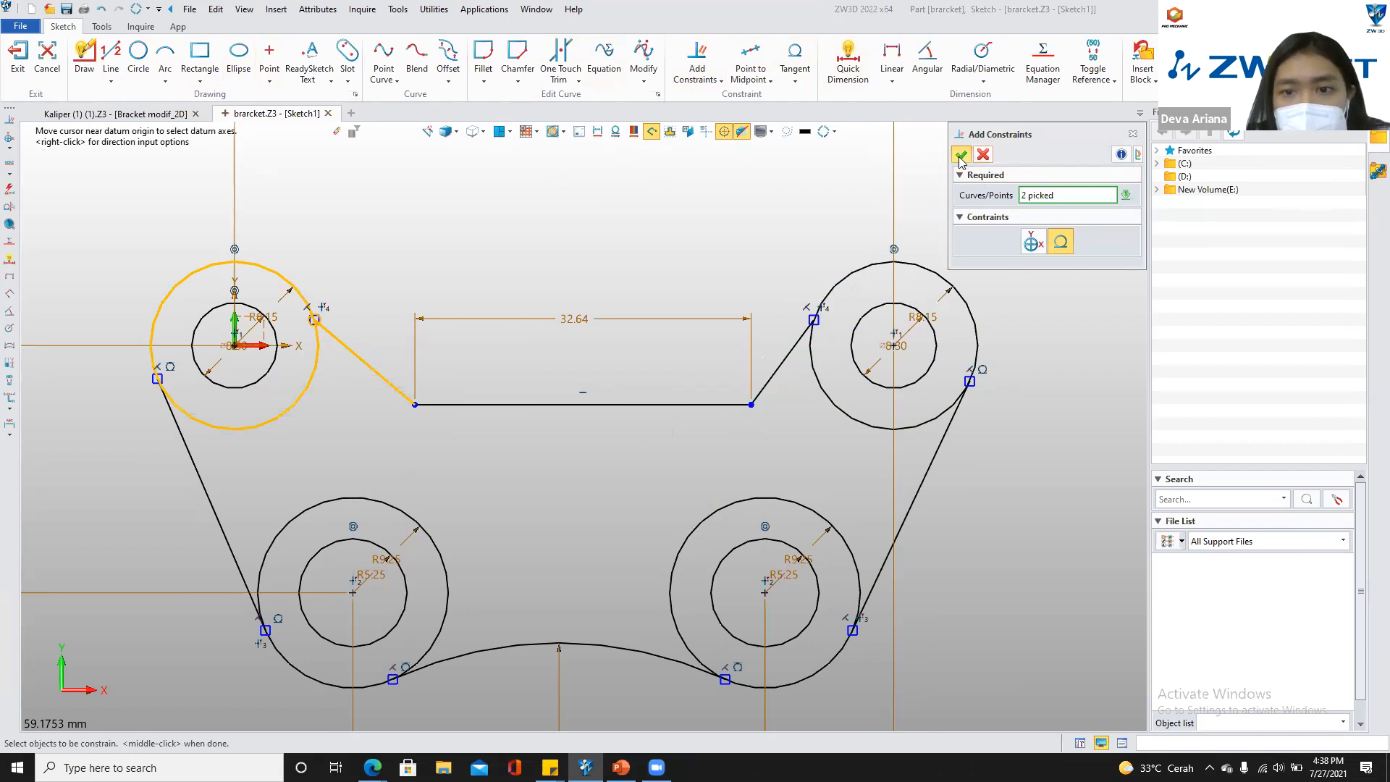
left_click(781, 359)
left_click(812, 358)
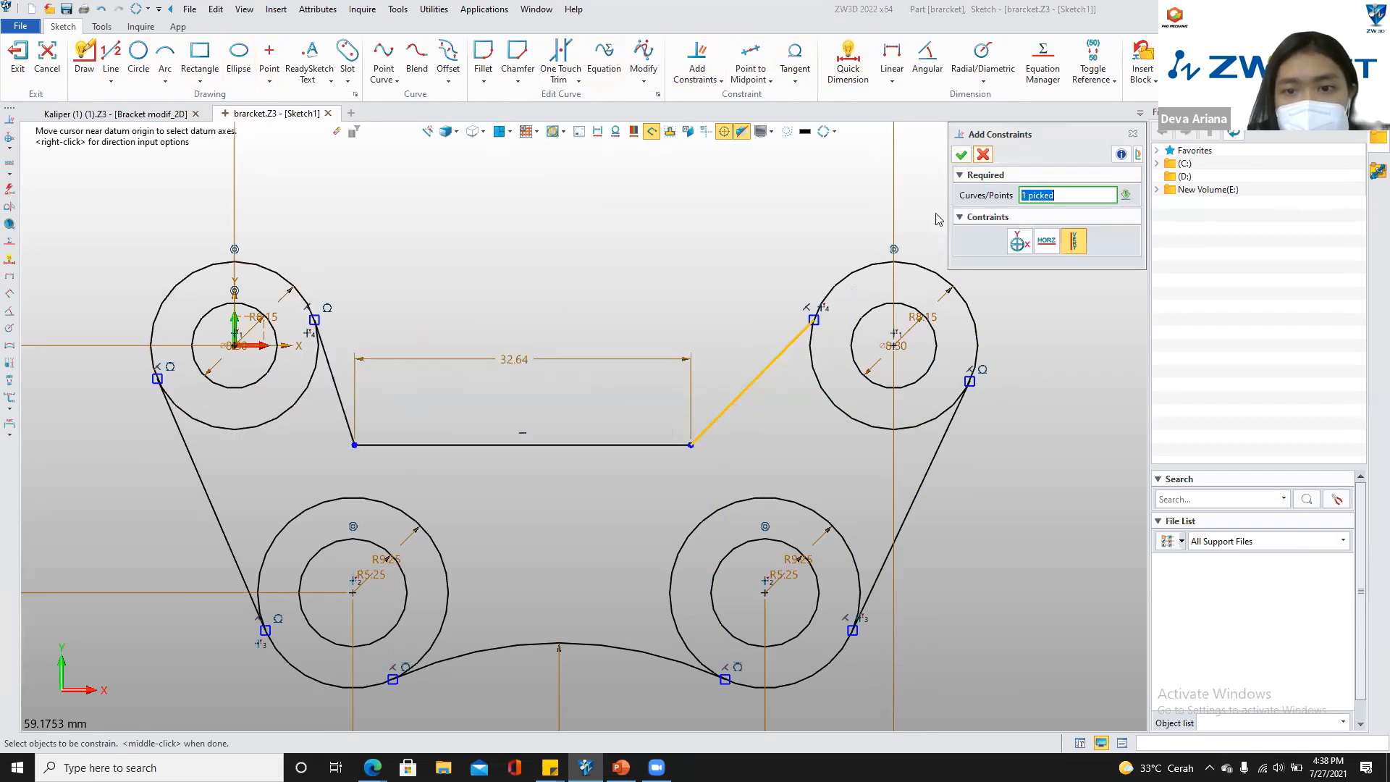
left_click(961, 155)
left_click(578, 573)
left_click(985, 156)
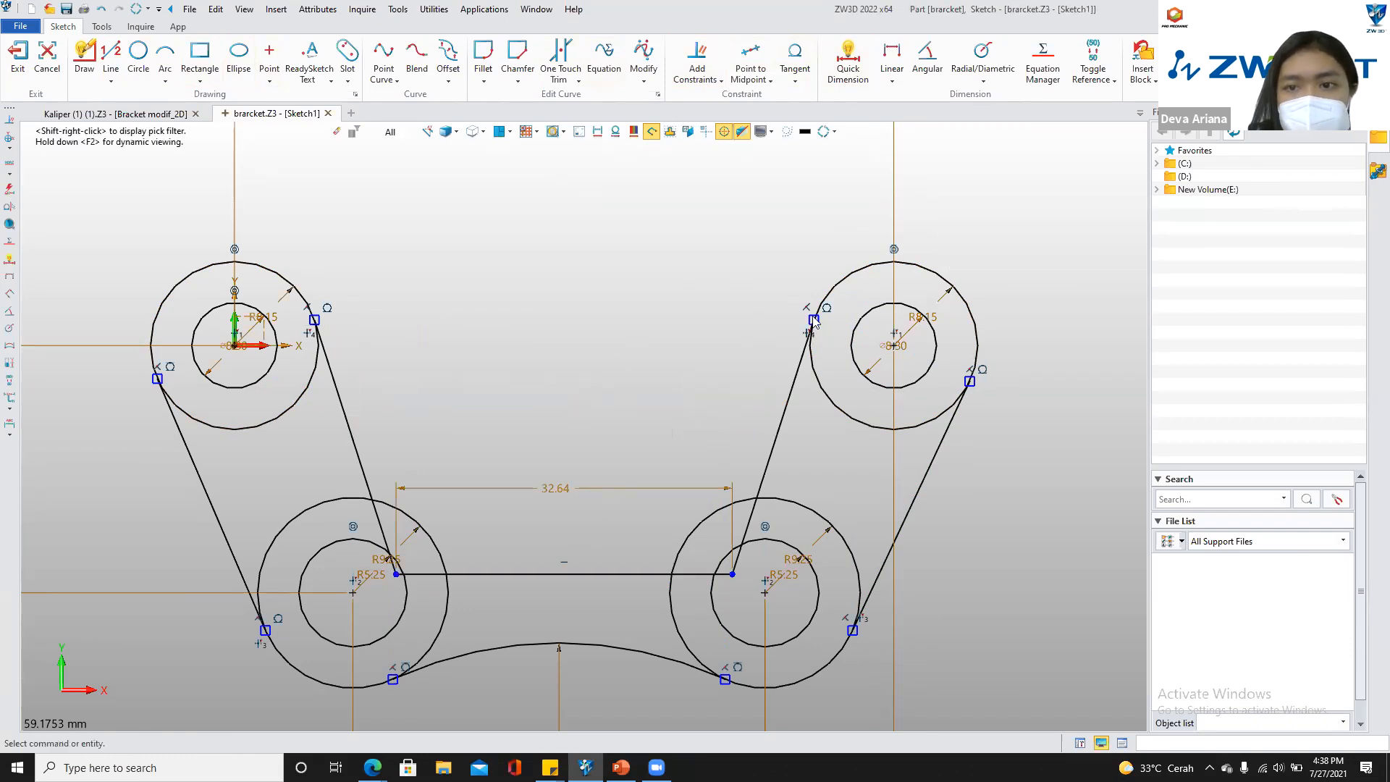
left_click_drag(570, 572, 550, 343)
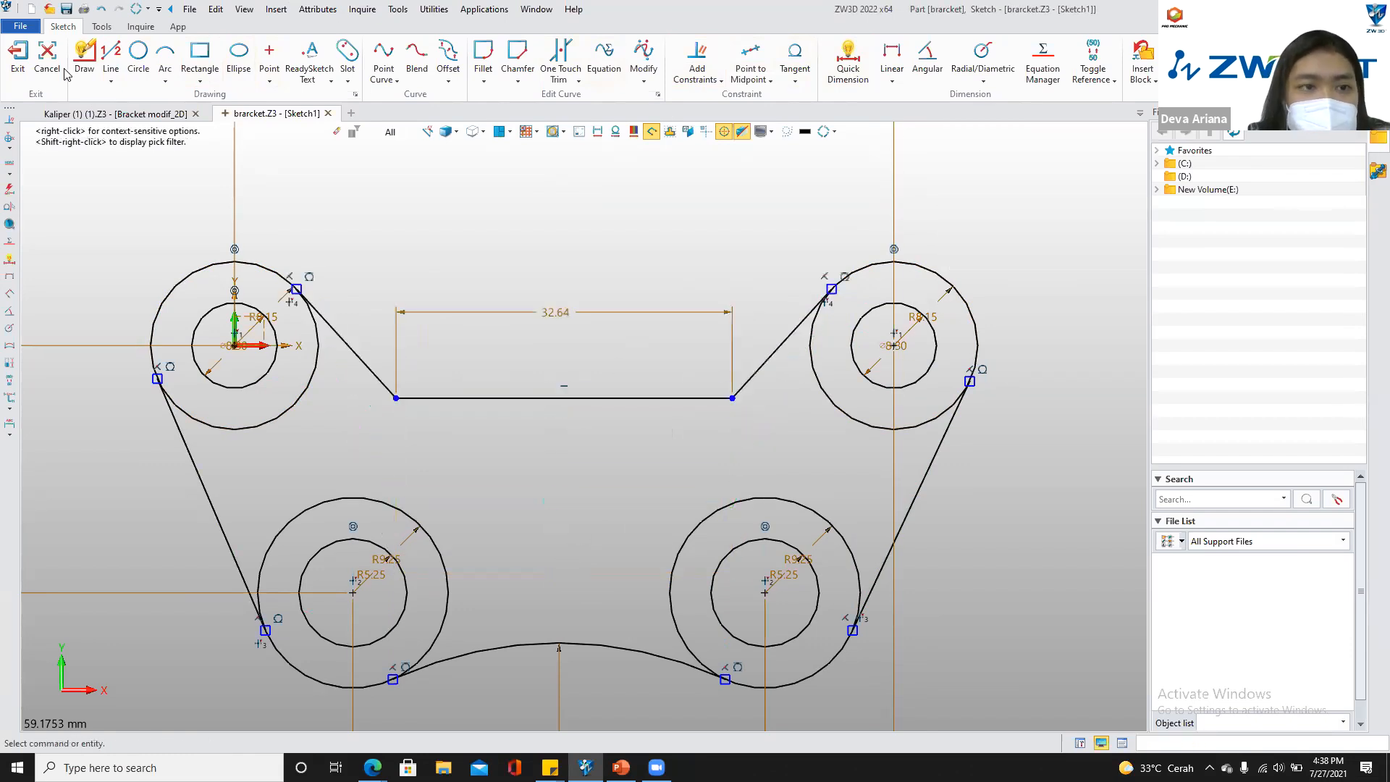
Consult the 2D drawing and dimension the vertical distance from the top of the upper-left boss's outer circle to the horizontal line as 12.21 mm
left_click(124, 110)
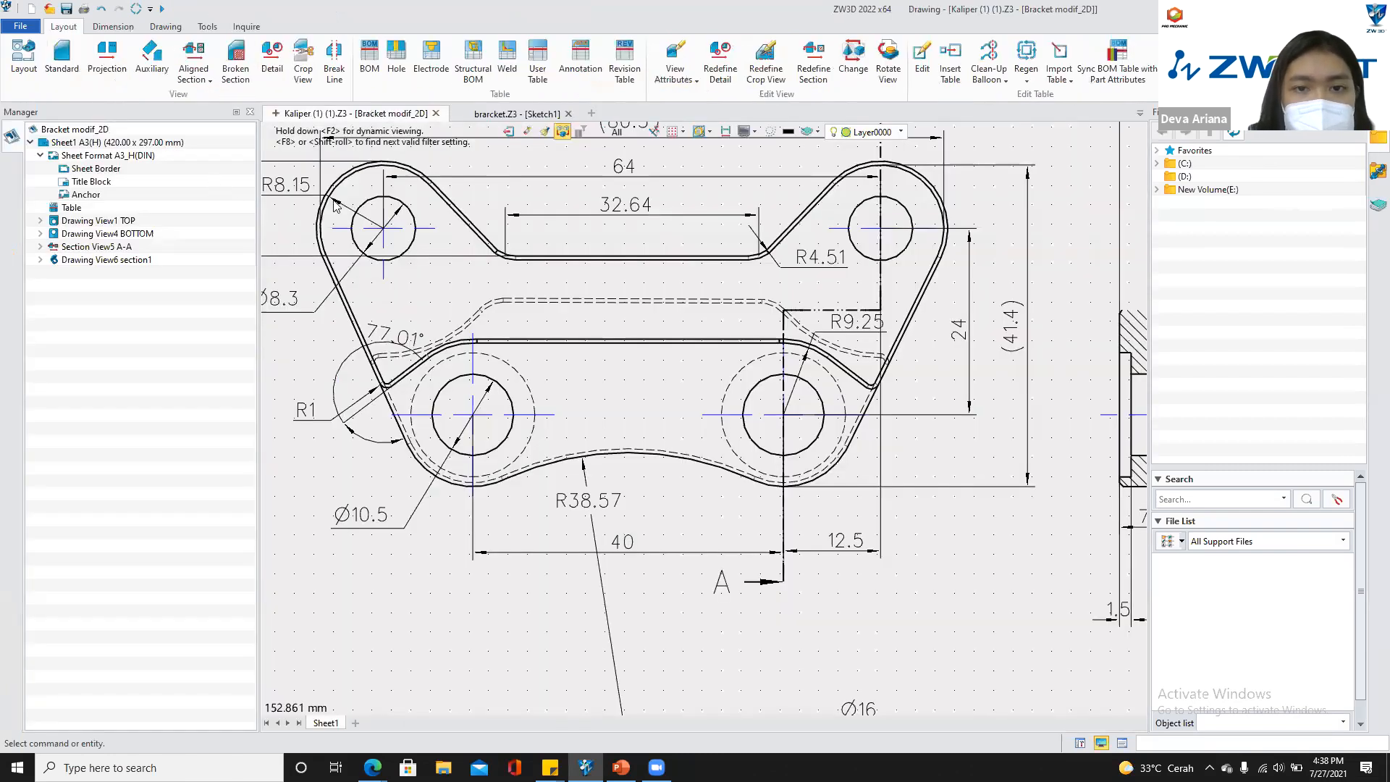
left_click(516, 113)
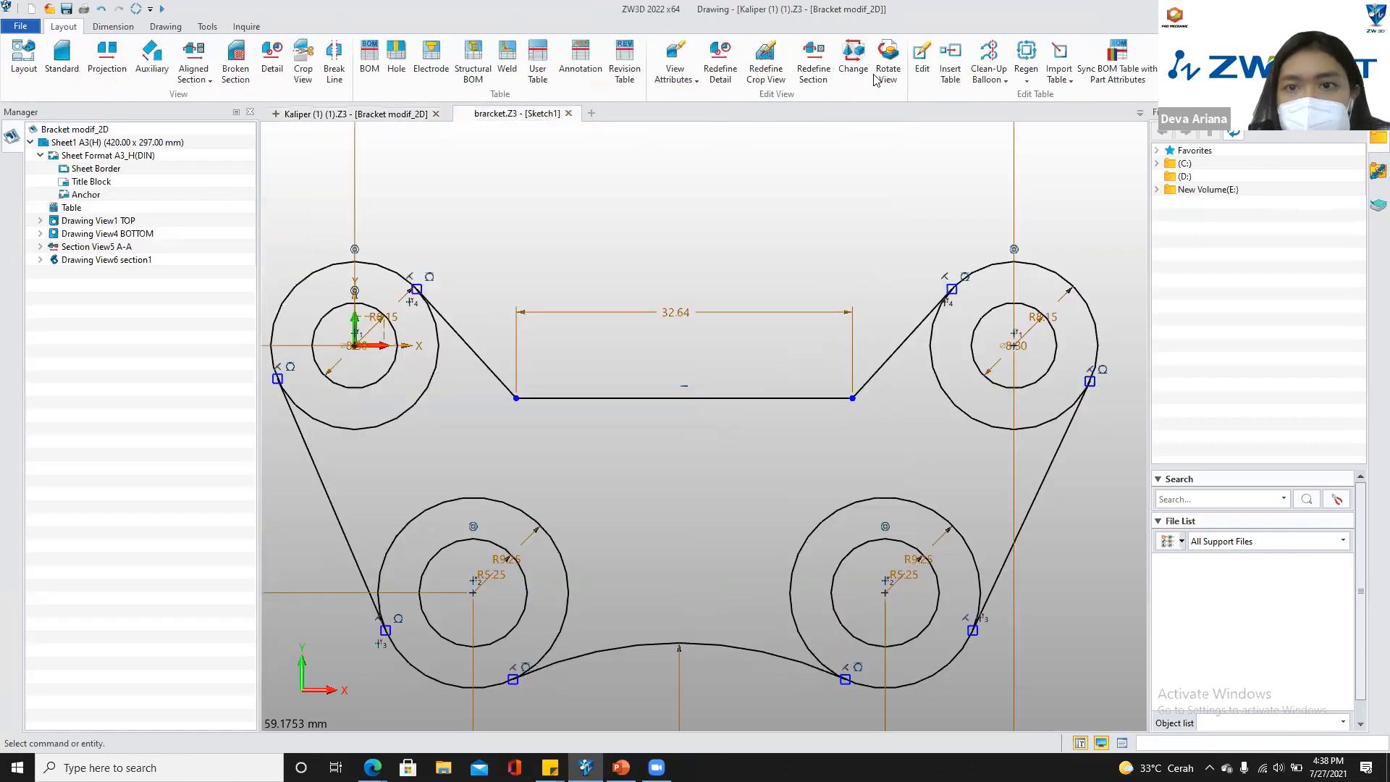
left_click(848, 65)
left_click(471, 398)
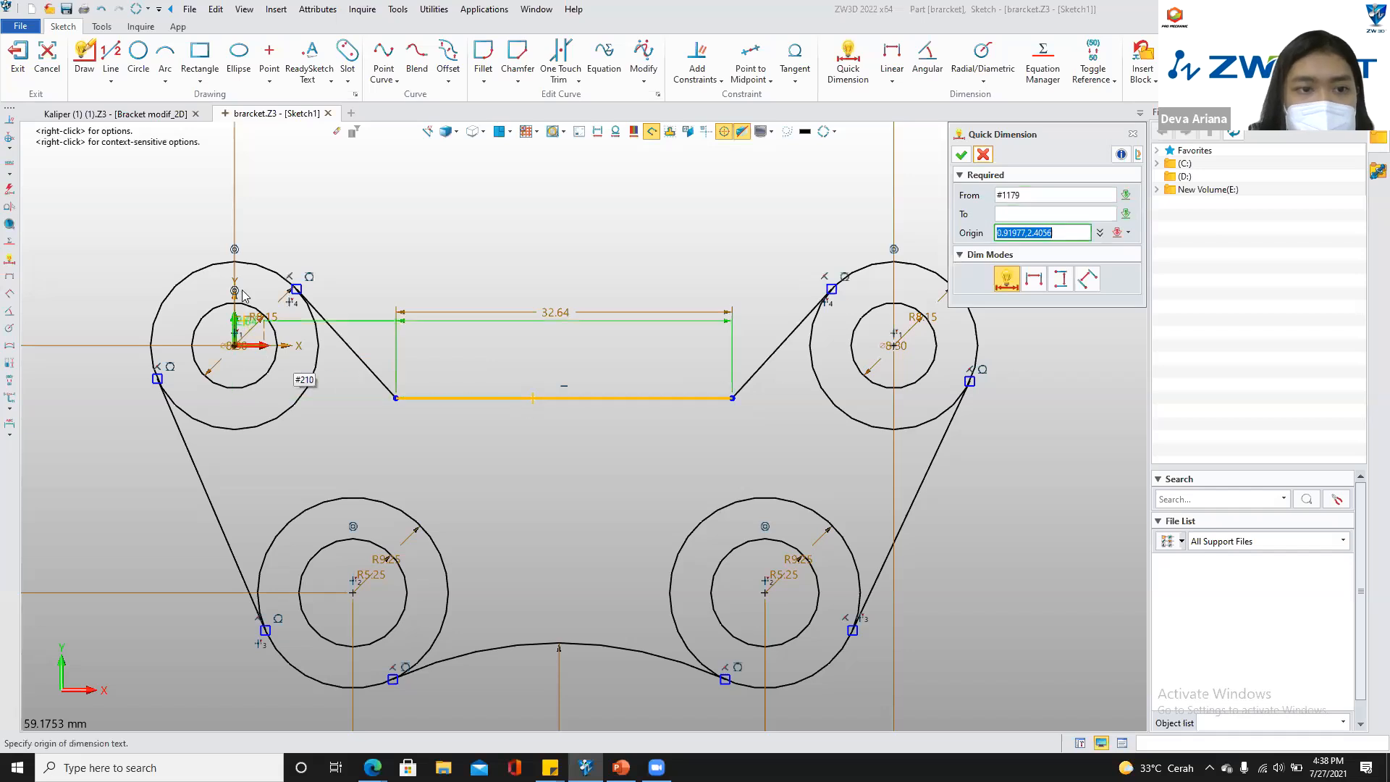
left_click(244, 263)
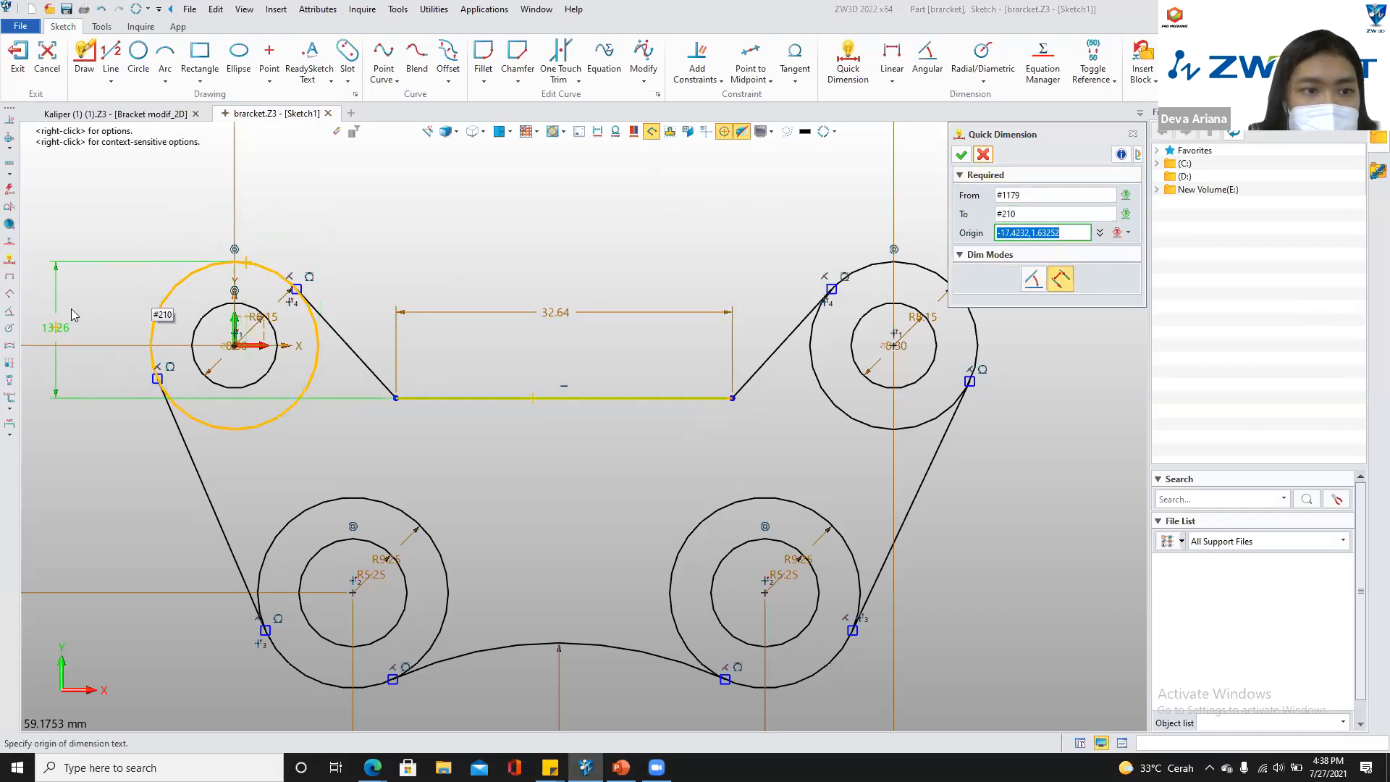
left_click(67, 308)
type("12.21")
key("Return")
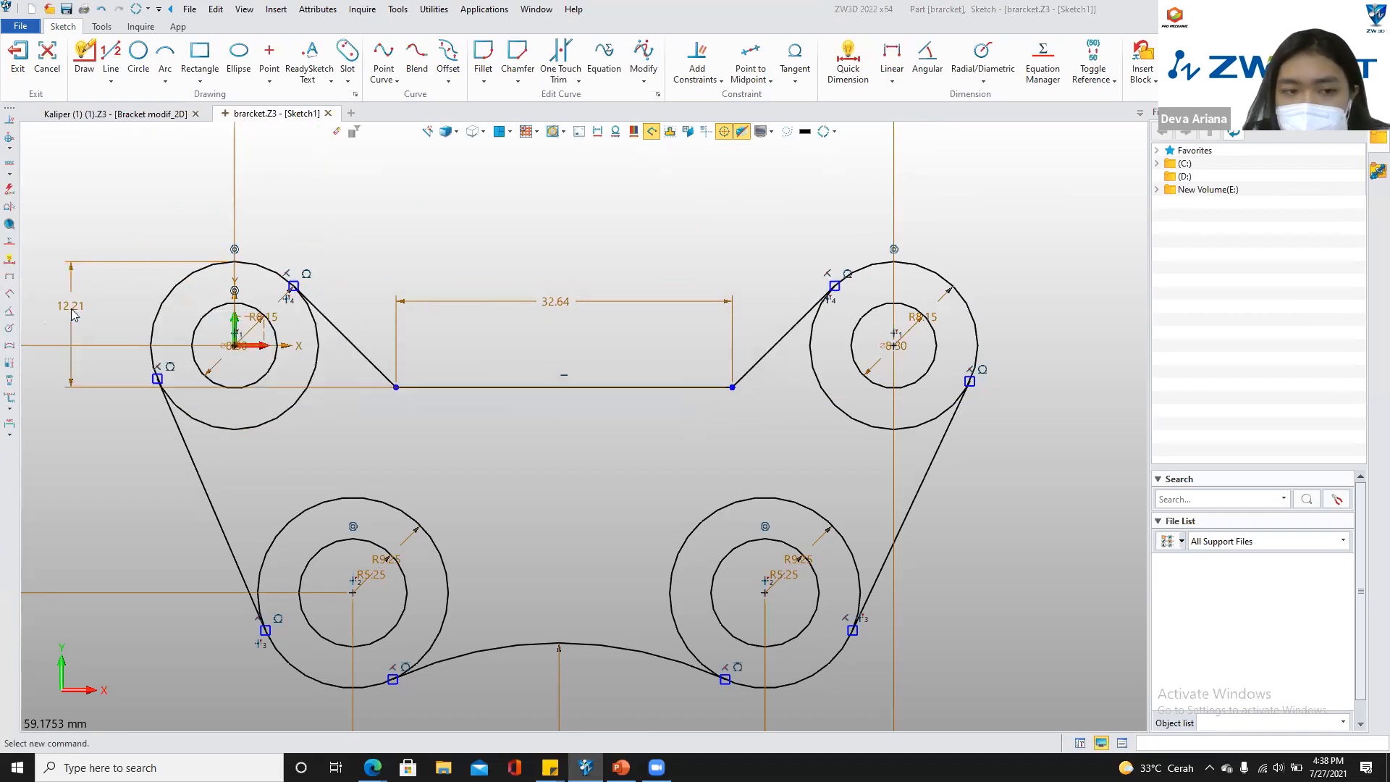
left_click(963, 152)
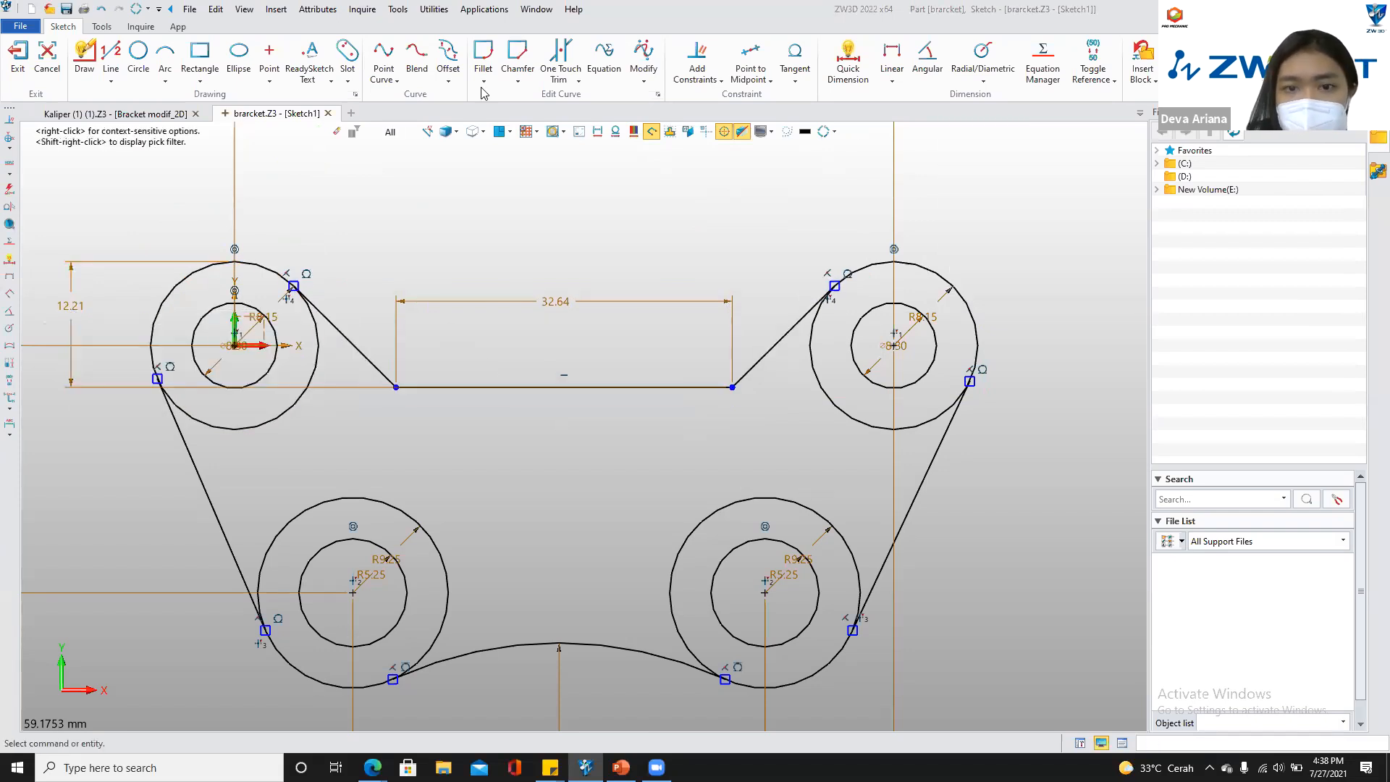
Consult the 2D drawing for the corner radius at the ends of the horizontal line
left_click(133, 113)
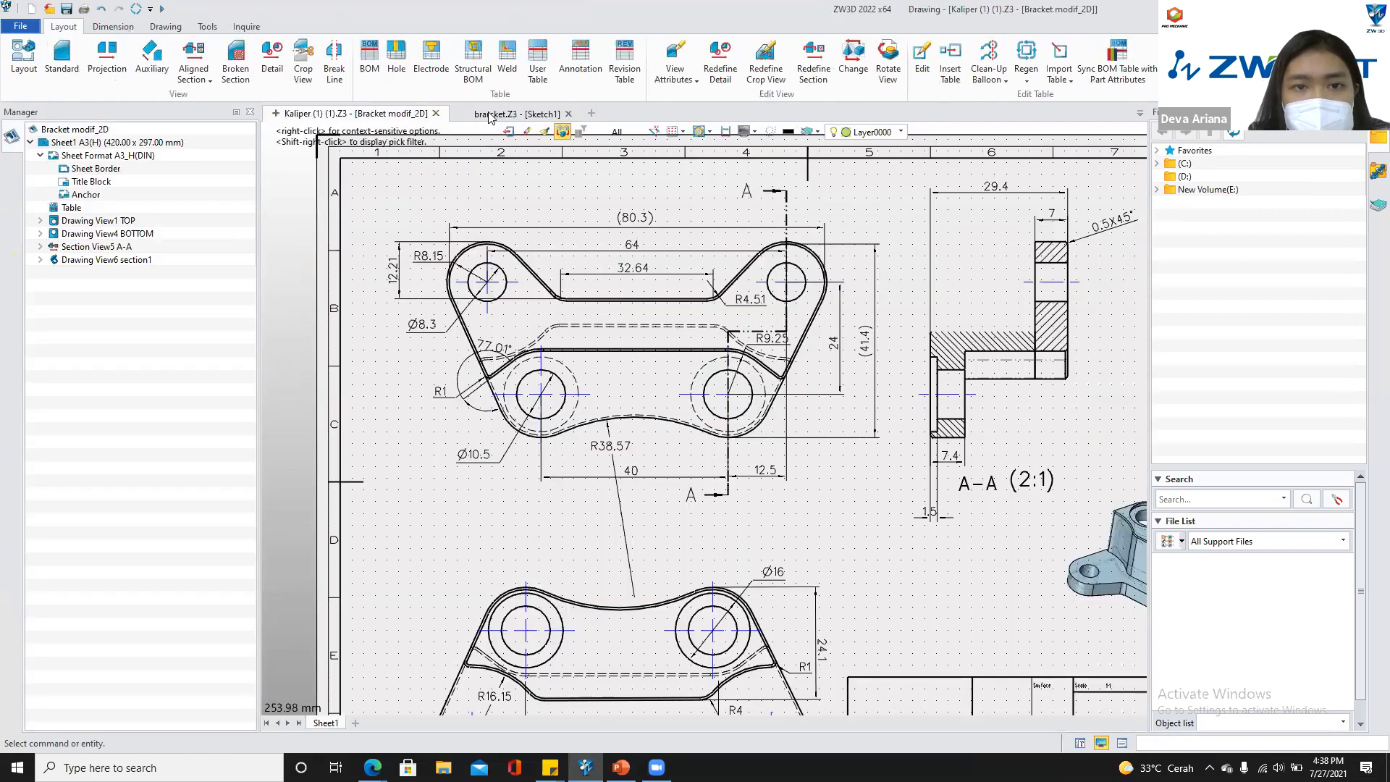
scroll(693, 297, "up", 3)
left_click(511, 114)
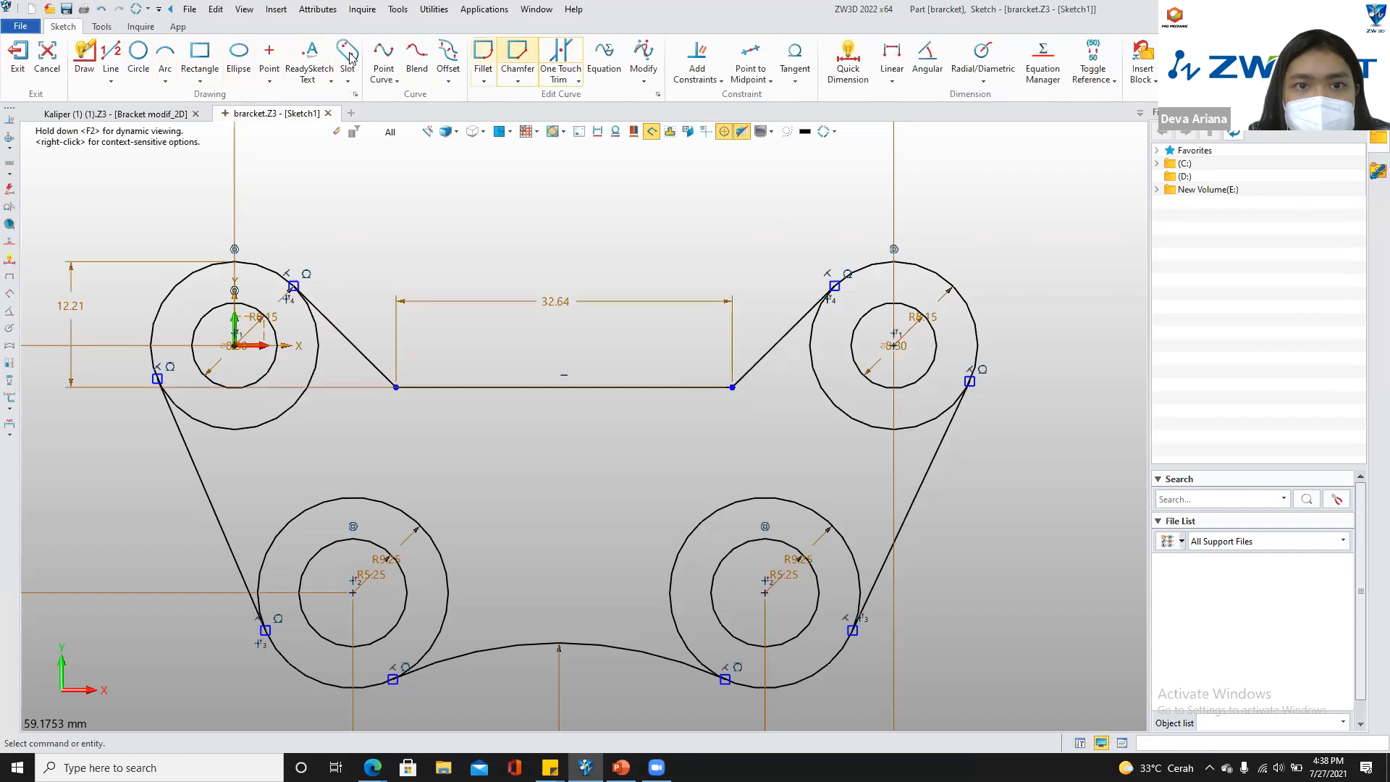
left_click(482, 56)
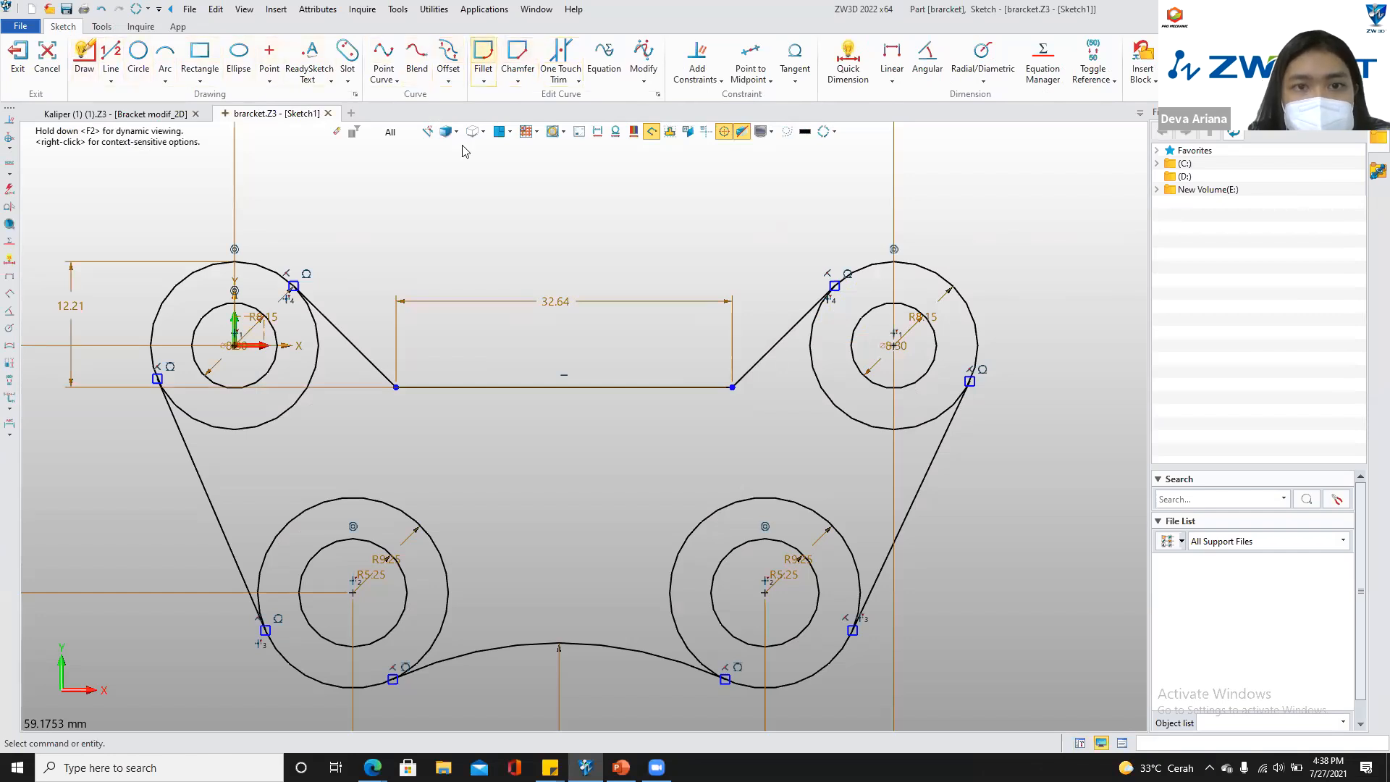
left_click(382, 375)
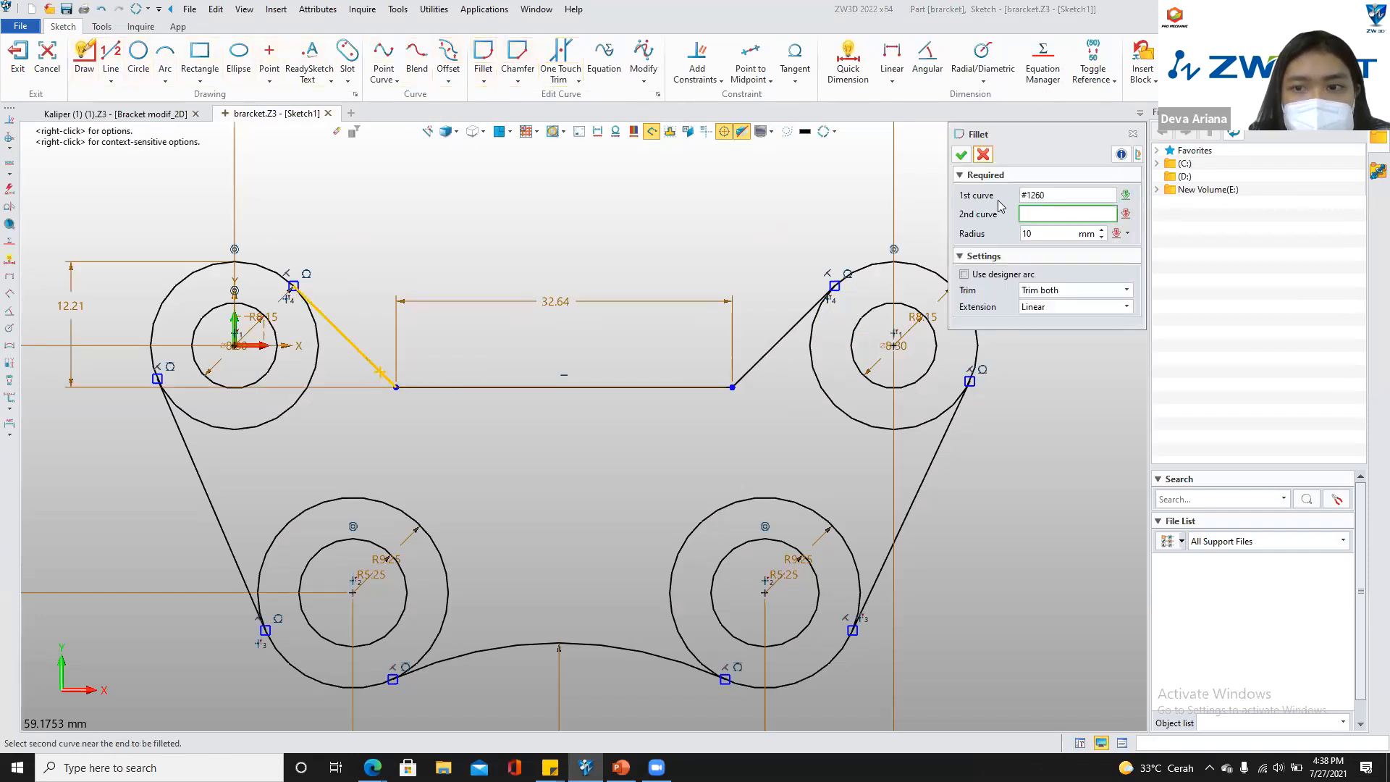
left_click(963, 155)
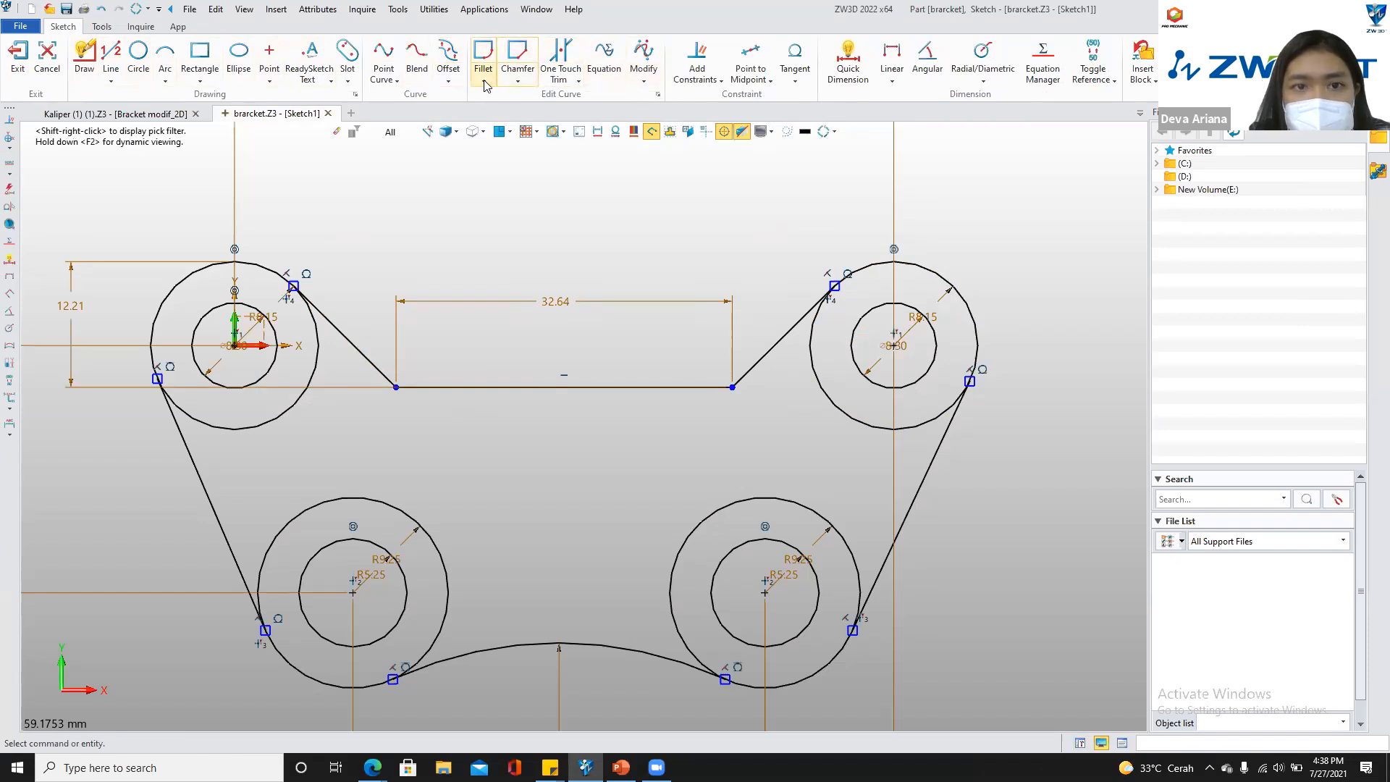
Round both corners between the horizontal line and the sloping lines with a 4.51 mm Fillet Chain
left_click(368, 365)
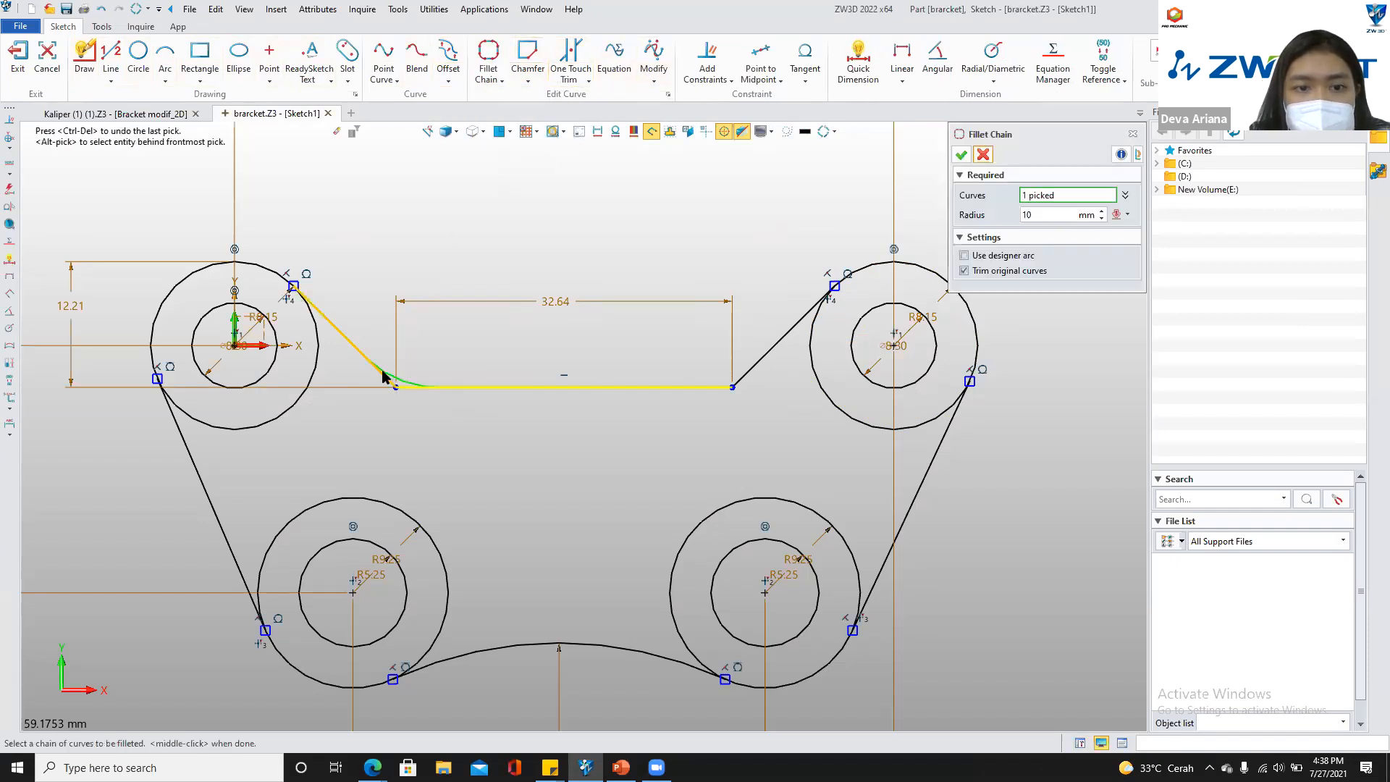
left_click(440, 388)
left_click(756, 366)
left_click(1015, 215)
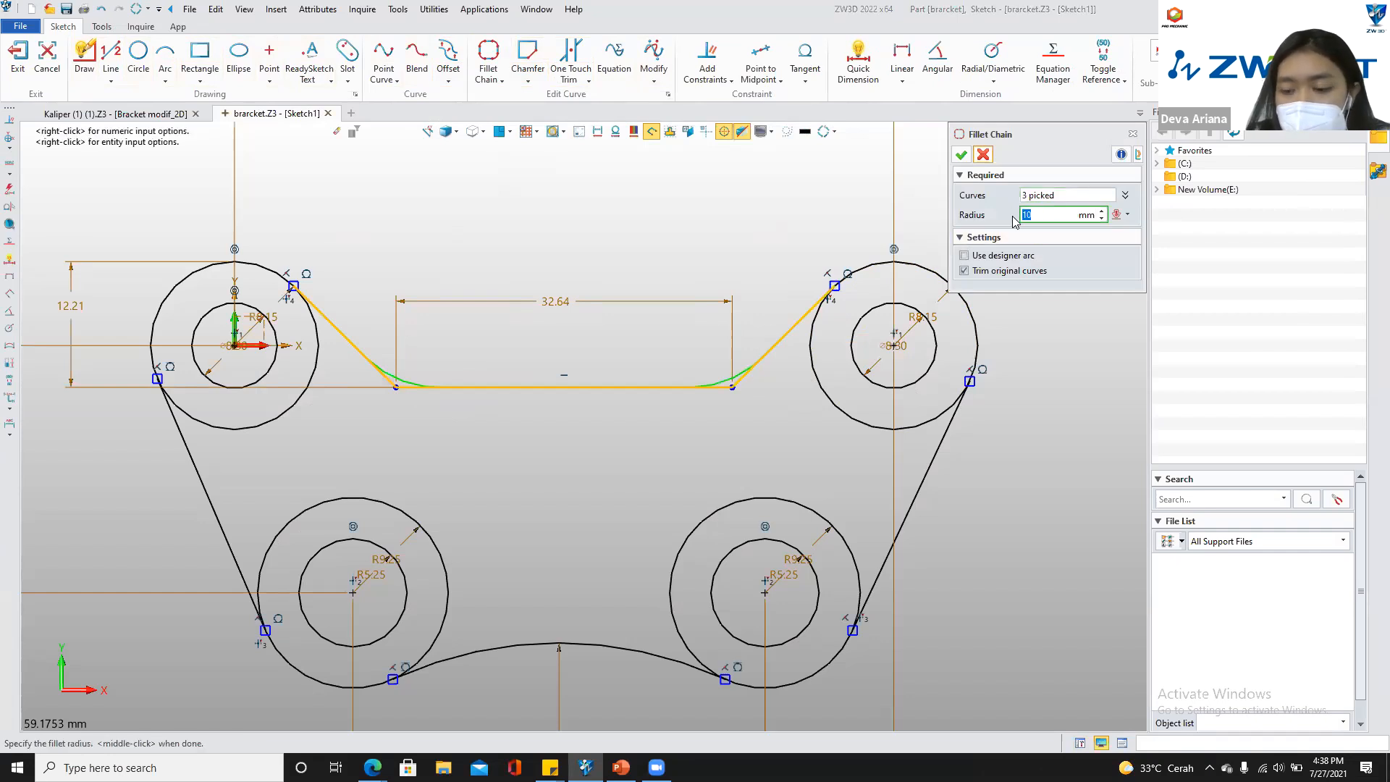
type("4.51")
key("Return")
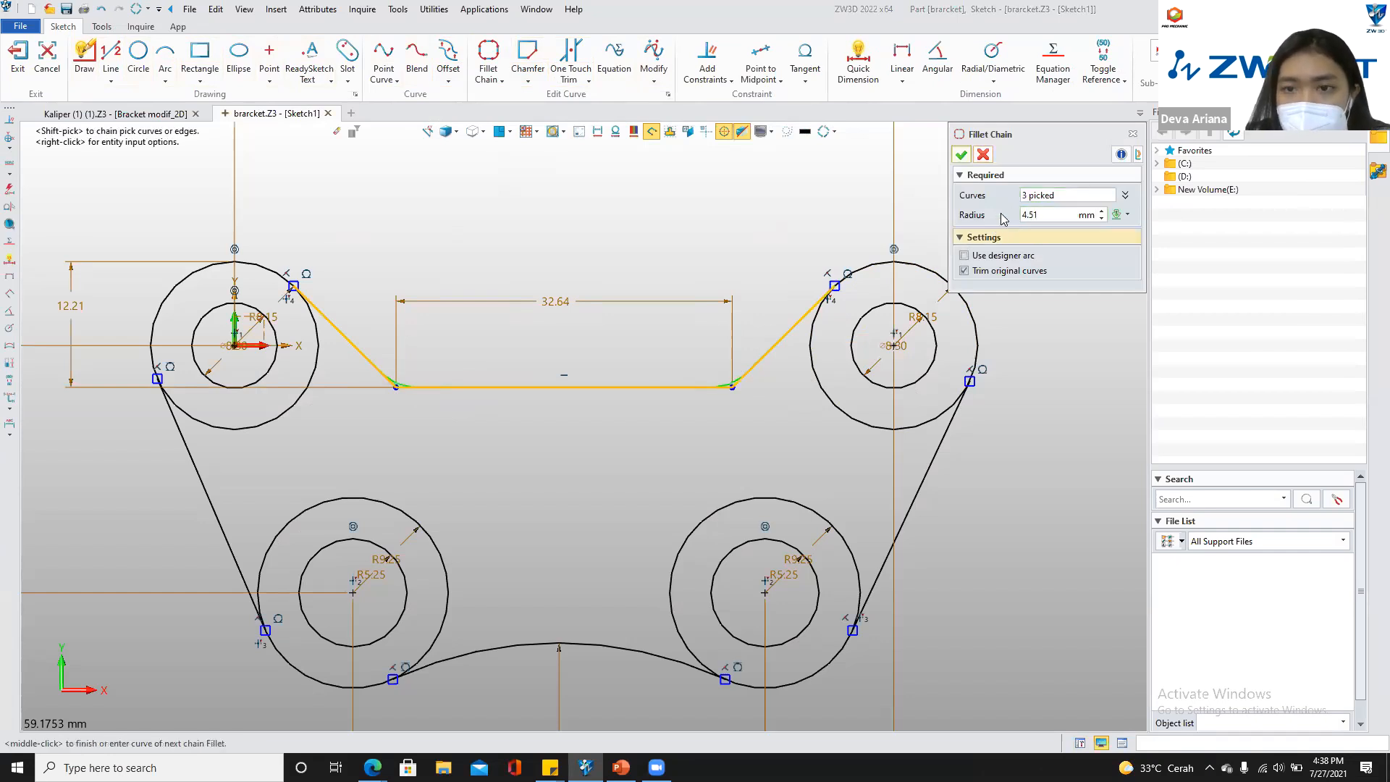
left_click(961, 155)
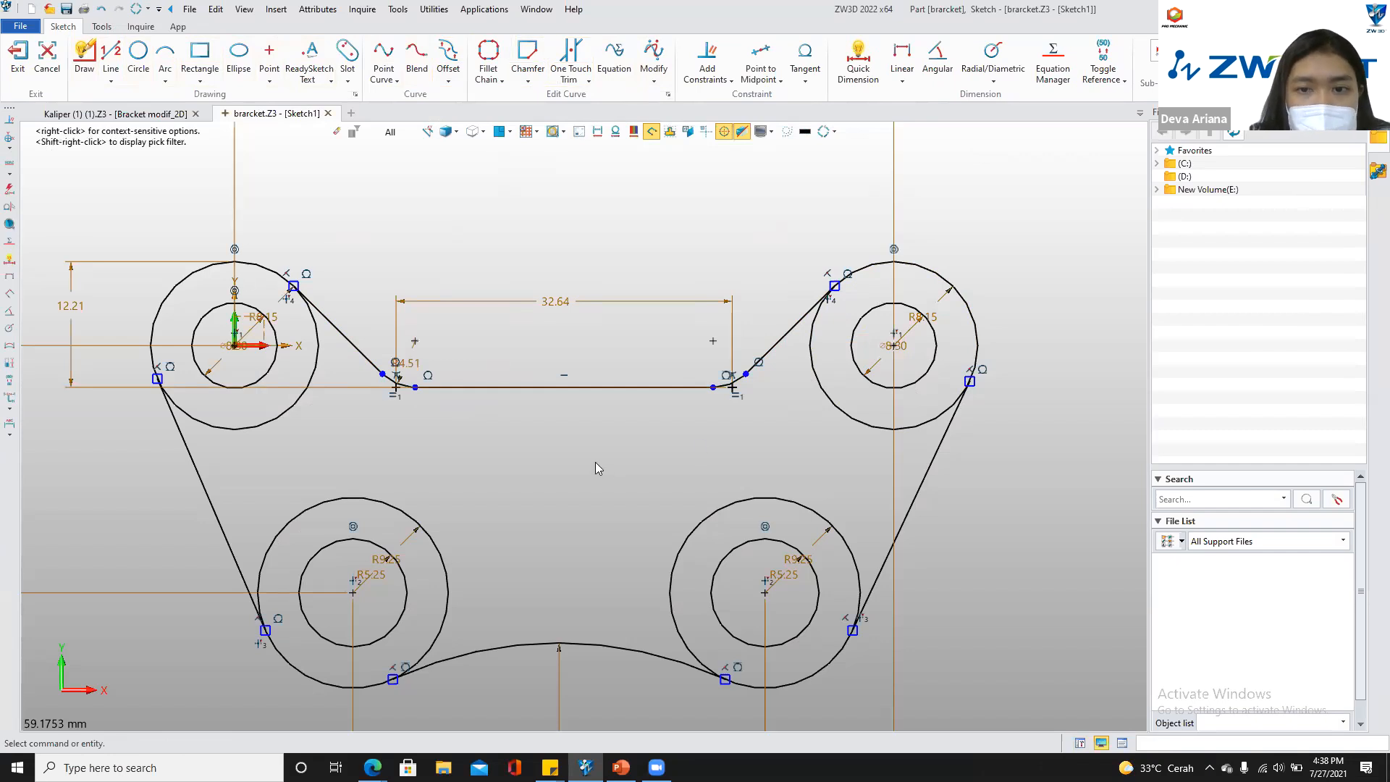
Trim away the inner arcs of the four bosses' outer circles to leave one closed outline, and exit the sketch
scroll(594, 456, "down", 2)
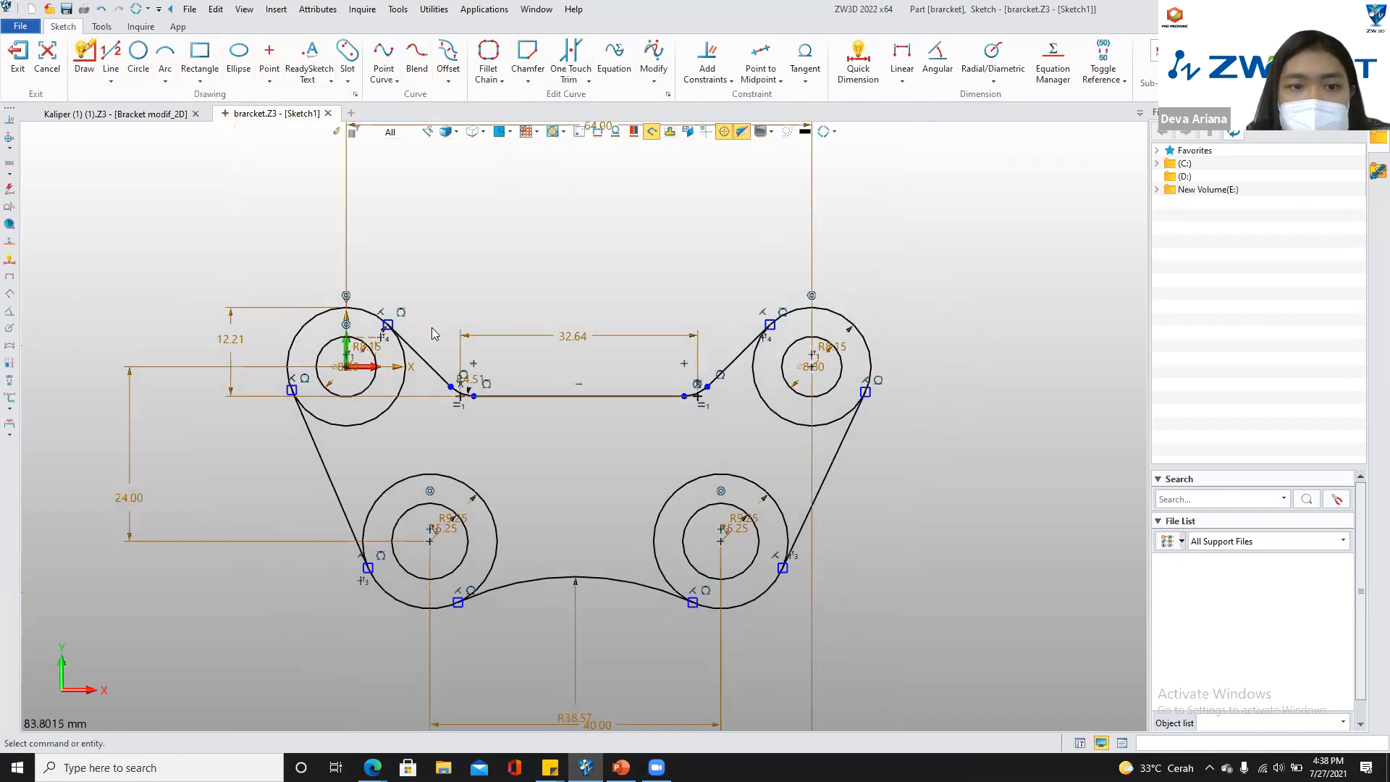
middle_click_drag(431, 333, 431, 316)
left_click(570, 56)
left_click(400, 374)
left_click(425, 456)
left_click(673, 471)
left_click(765, 392)
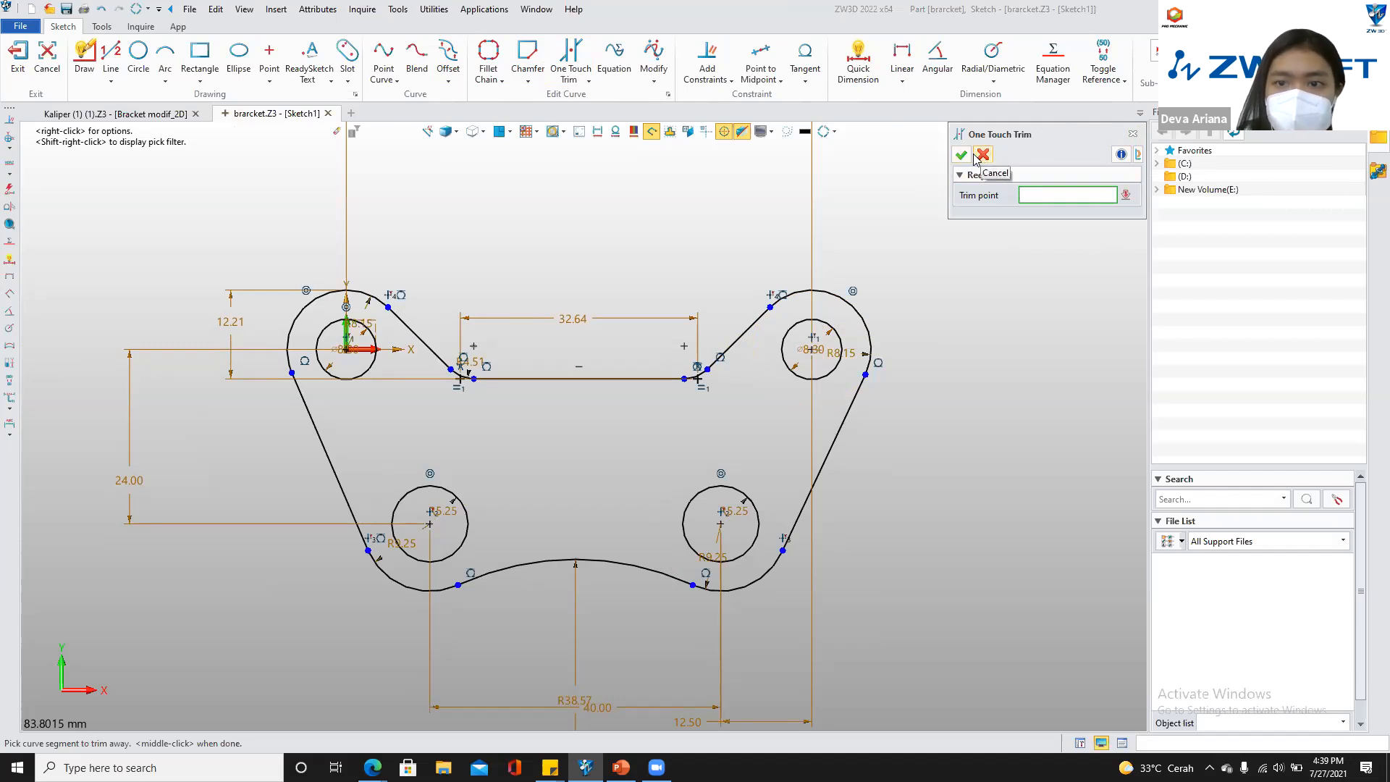
left_click(19, 58)
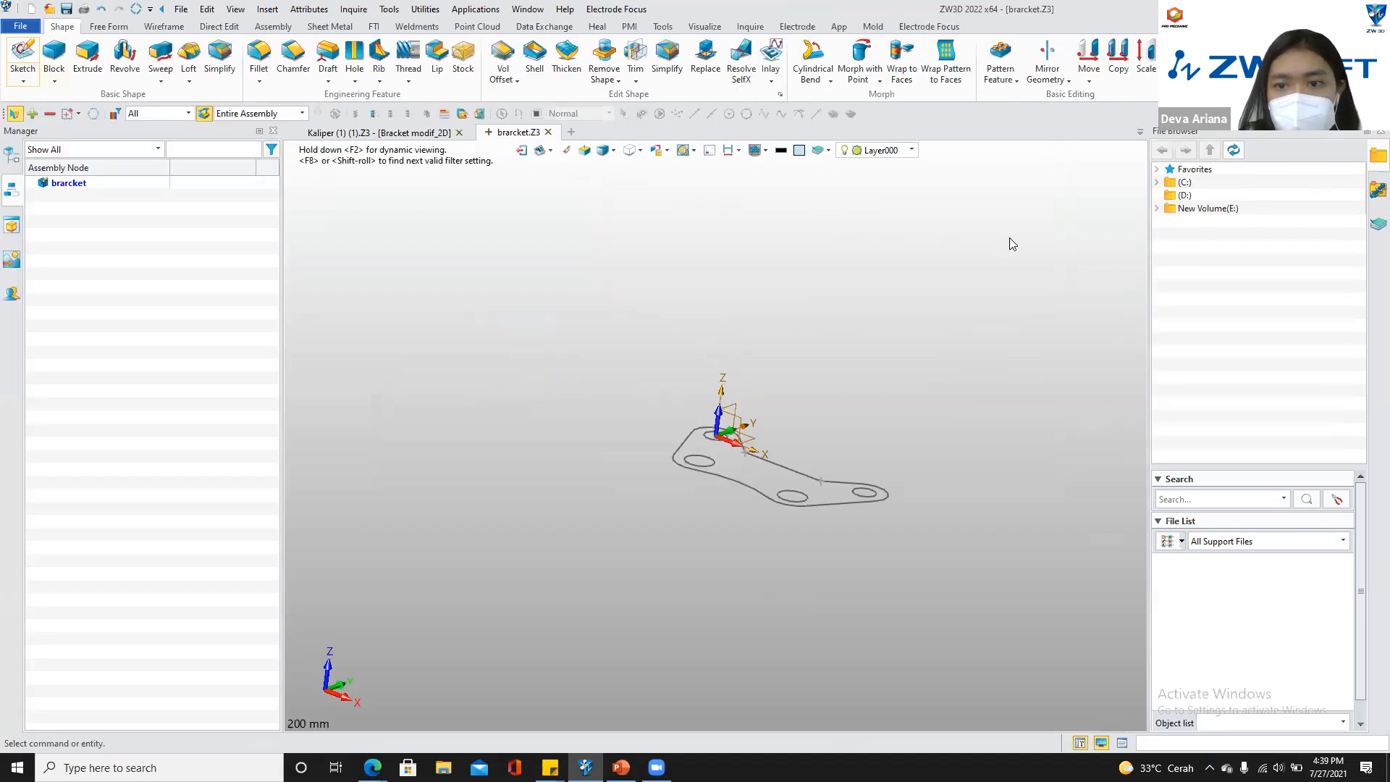
Consult the section view in the 2D drawing and extrude the bracket profile 7 mm to one side
scroll(1009, 238, "up", 3)
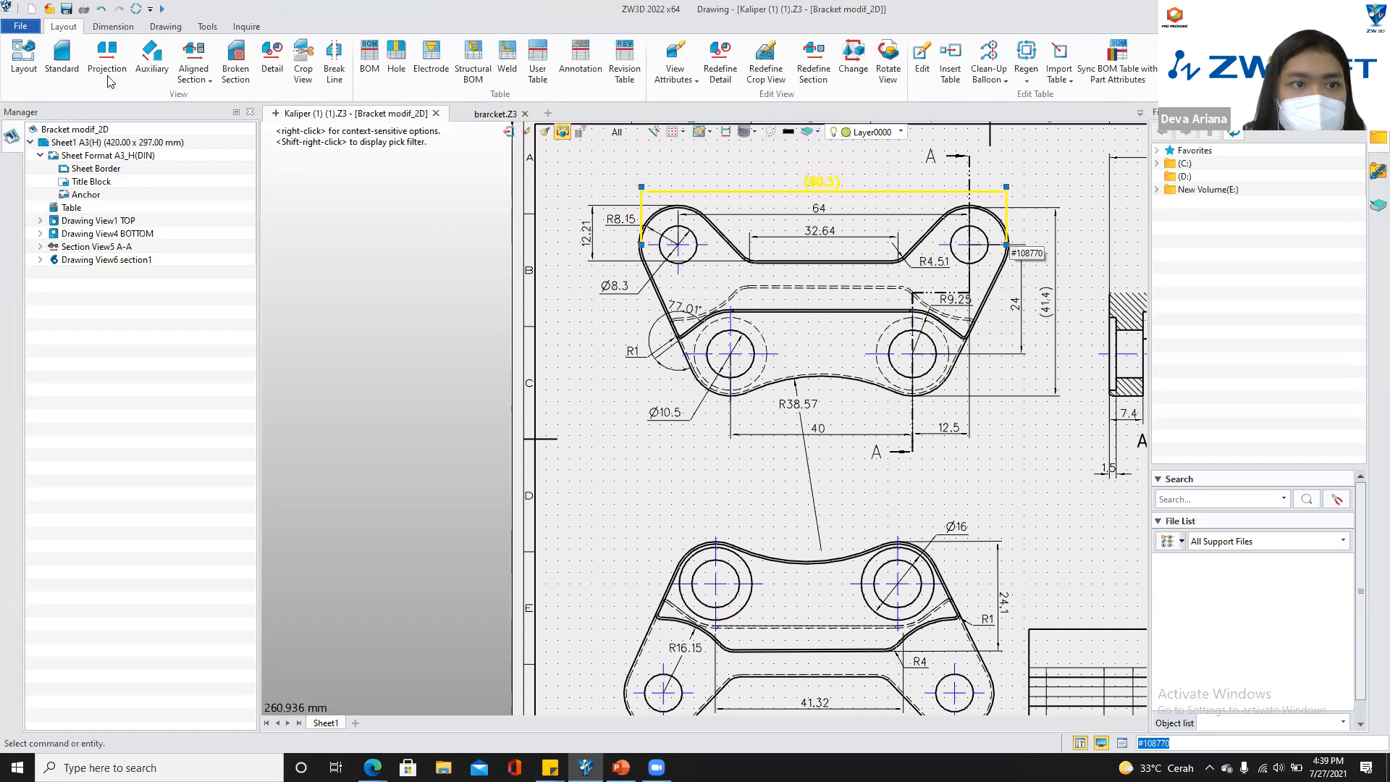
middle_click_drag(1131, 458, 799, 552)
scroll(799, 552, "up", 1)
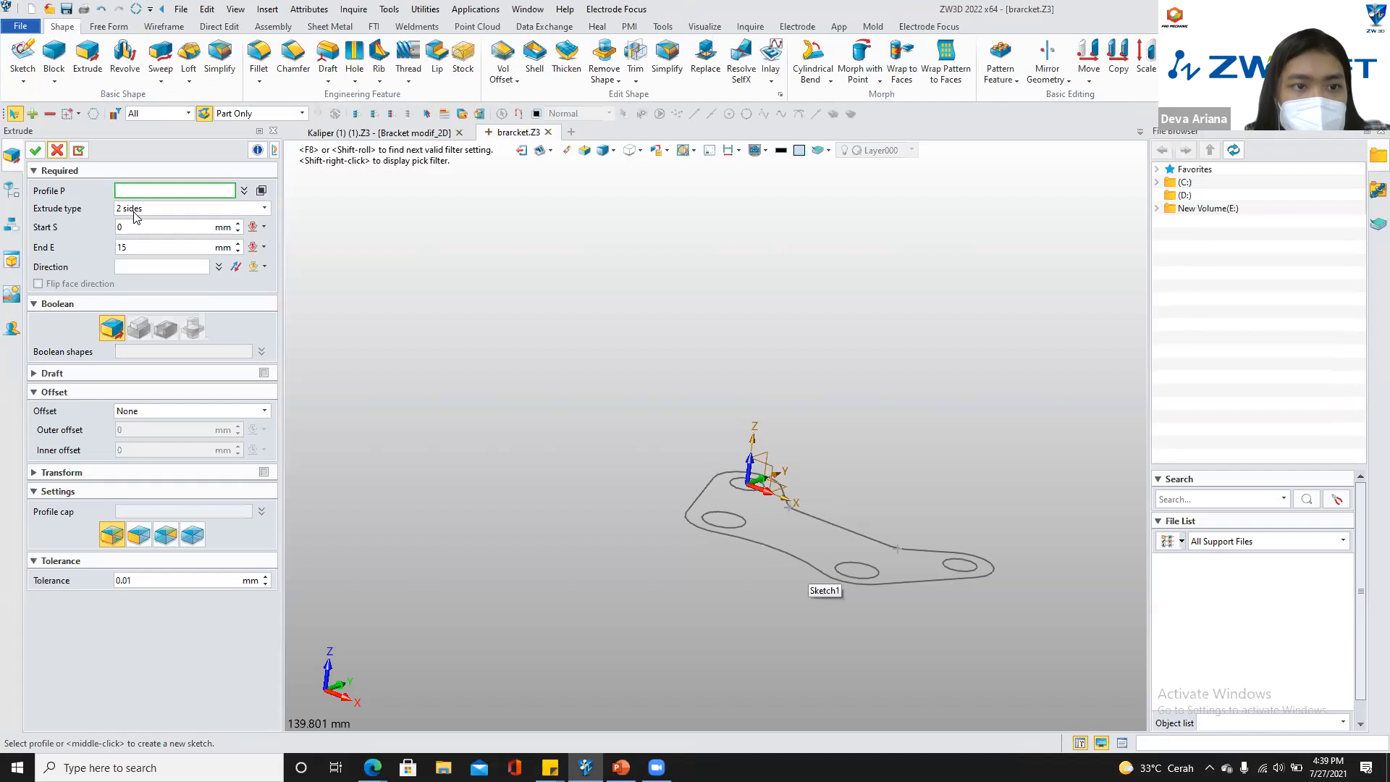
left_click(137, 212)
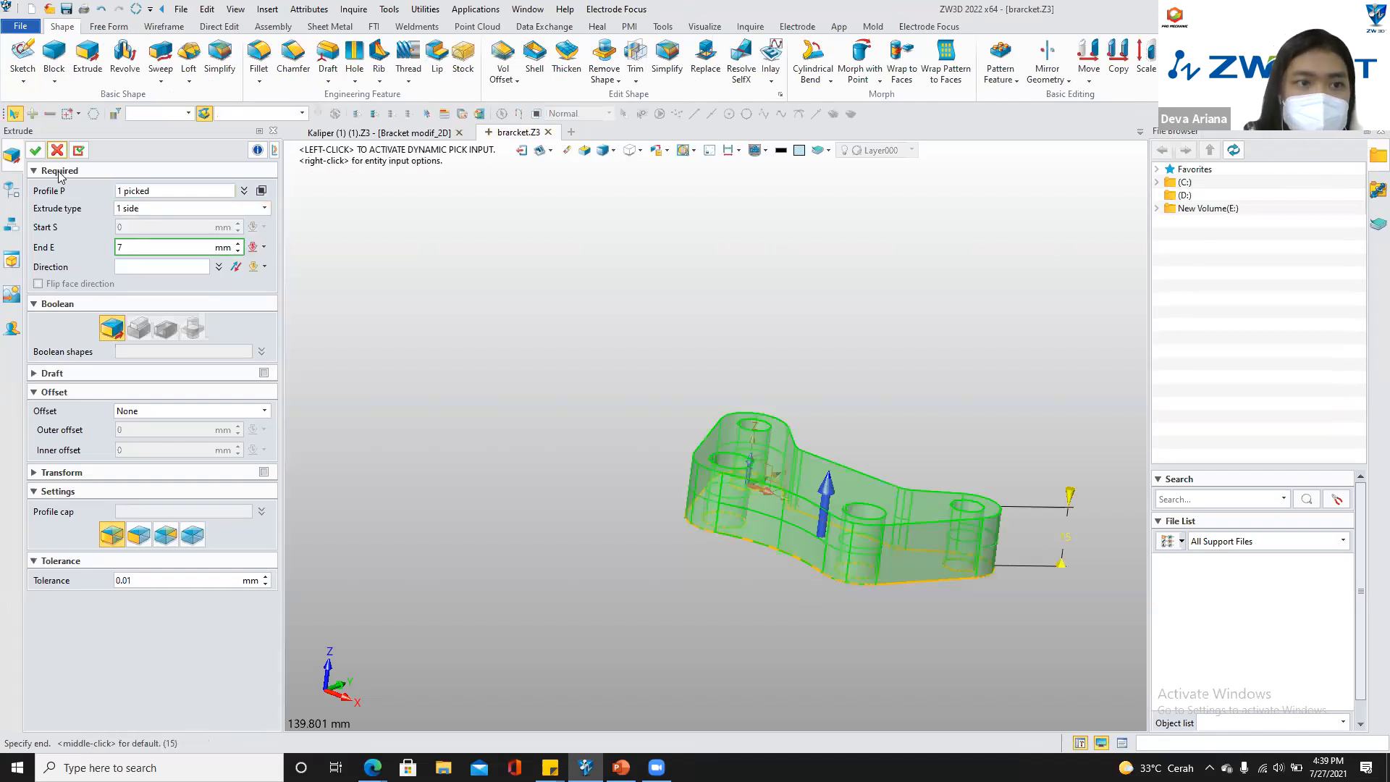
left_click(35, 150)
Inspect the extruded plate and examine the drawing's section, 3D and bottom views for the shape of the raised section
right_click_drag(897, 527, 968, 454)
right_click_drag(674, 255, 386, 137)
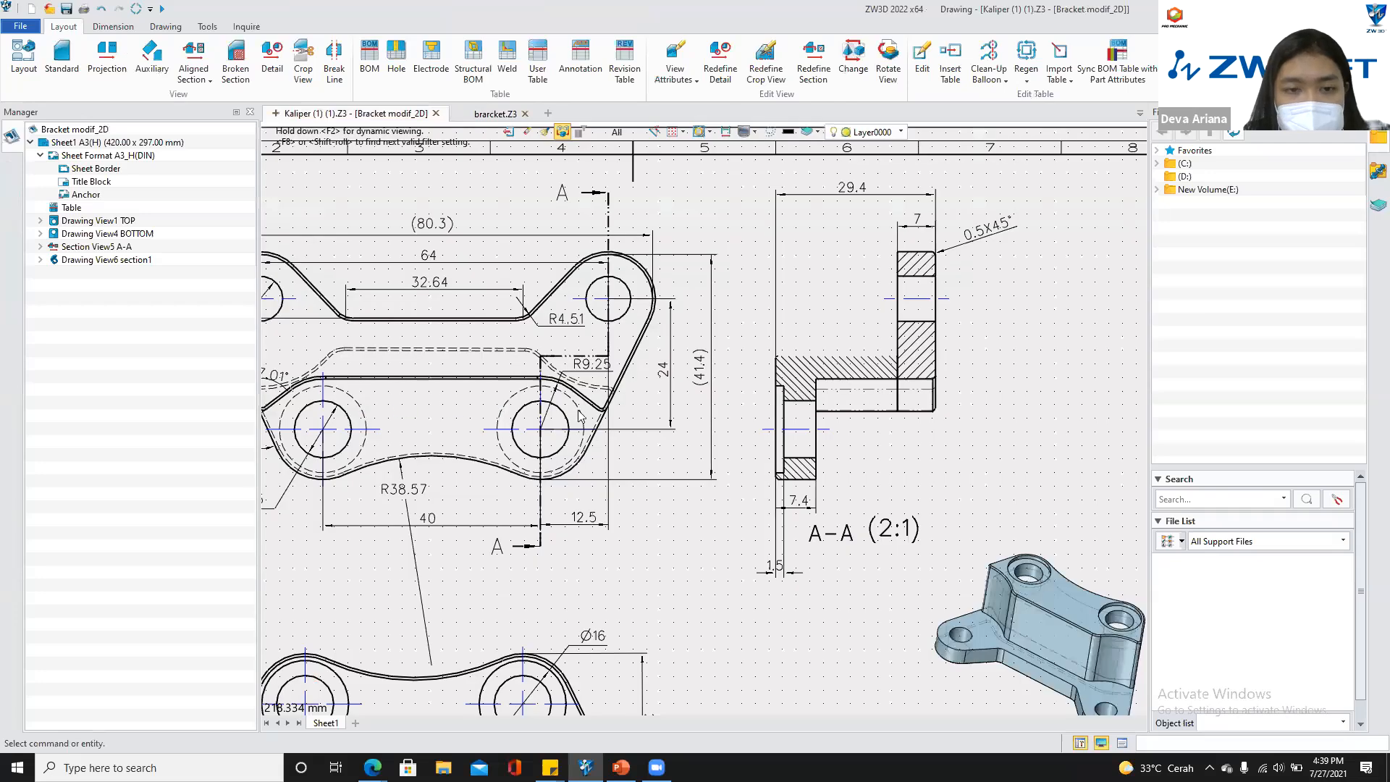
scroll(333, 416, "down", 5)
scroll(425, 501, "up", 6)
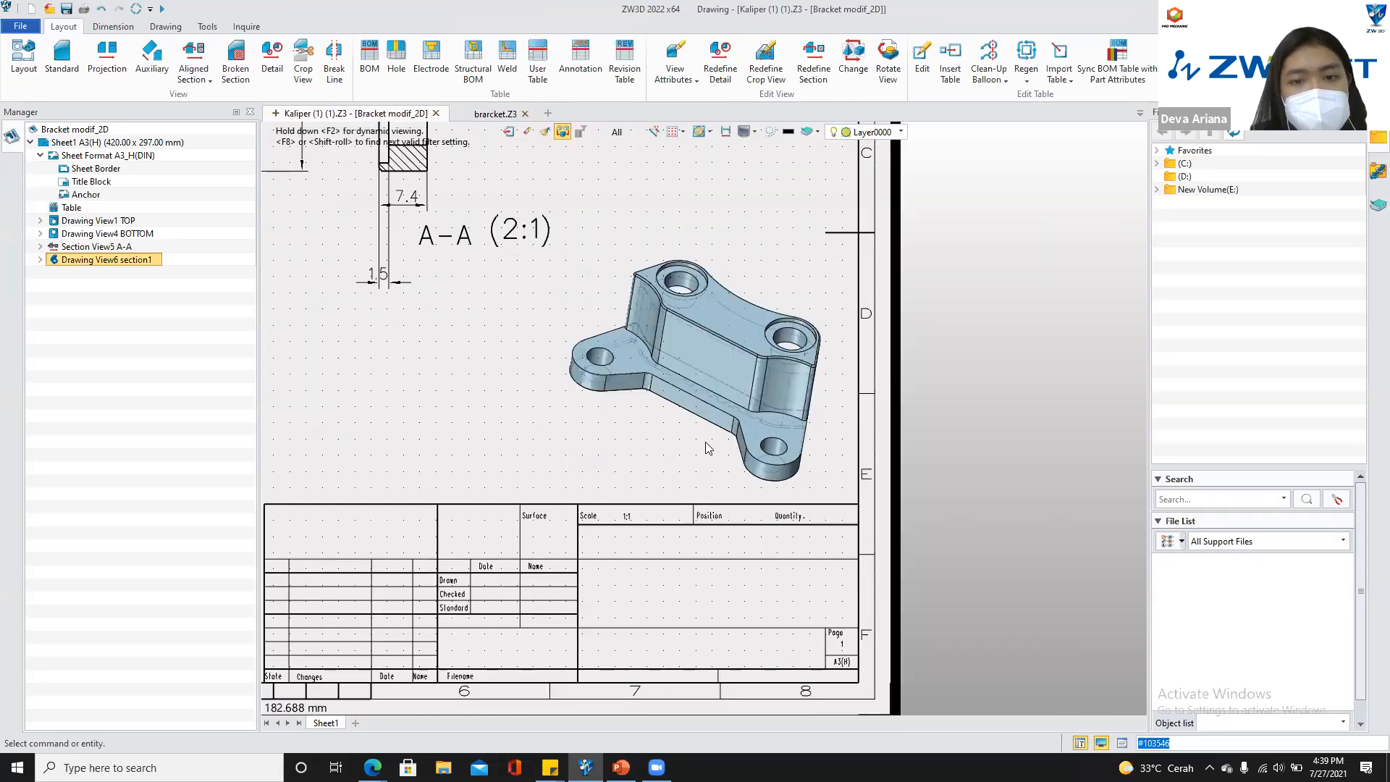
scroll(416, 418, "down", 2)
scroll(390, 140, "up", 3)
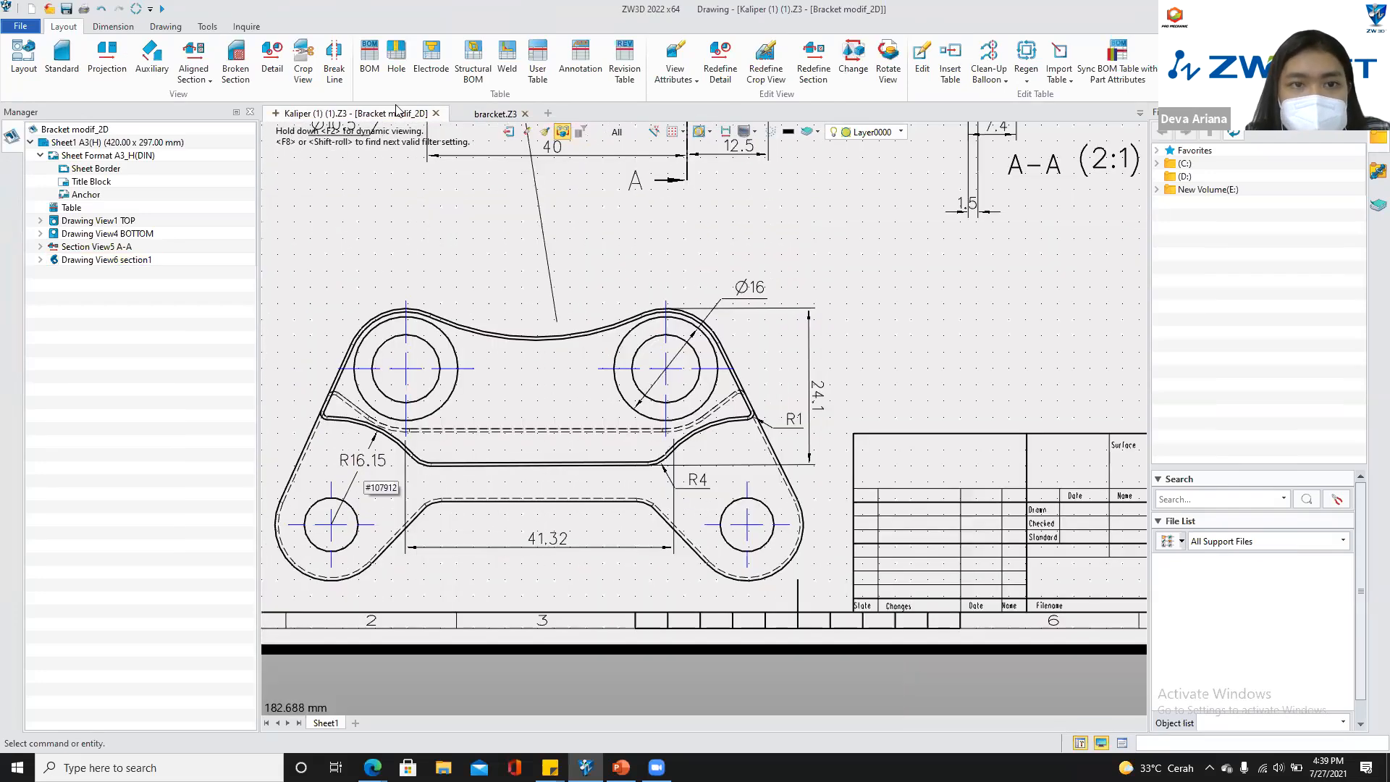
Start a new sketch on the flat face of the extruded bracket plate
left_click(494, 114)
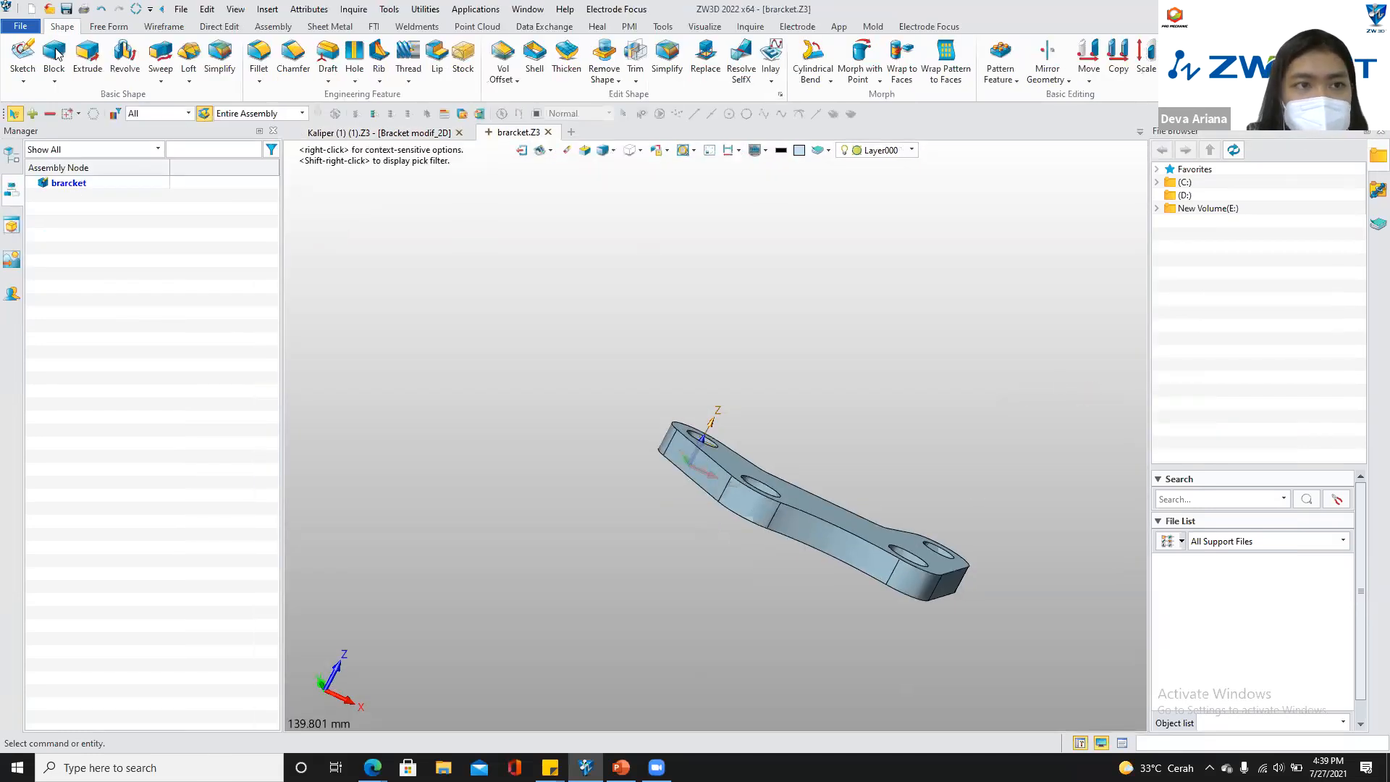
left_click(13, 60)
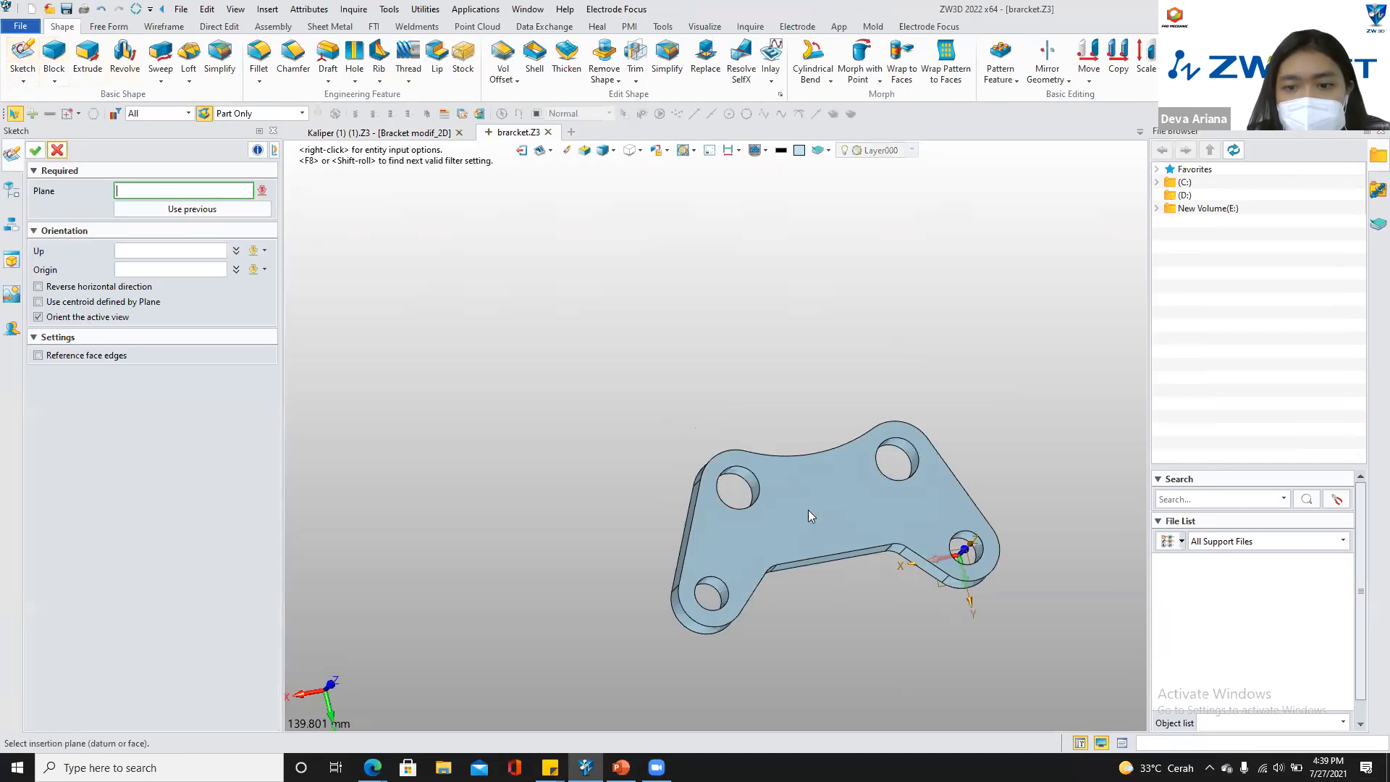
left_click(35, 150)
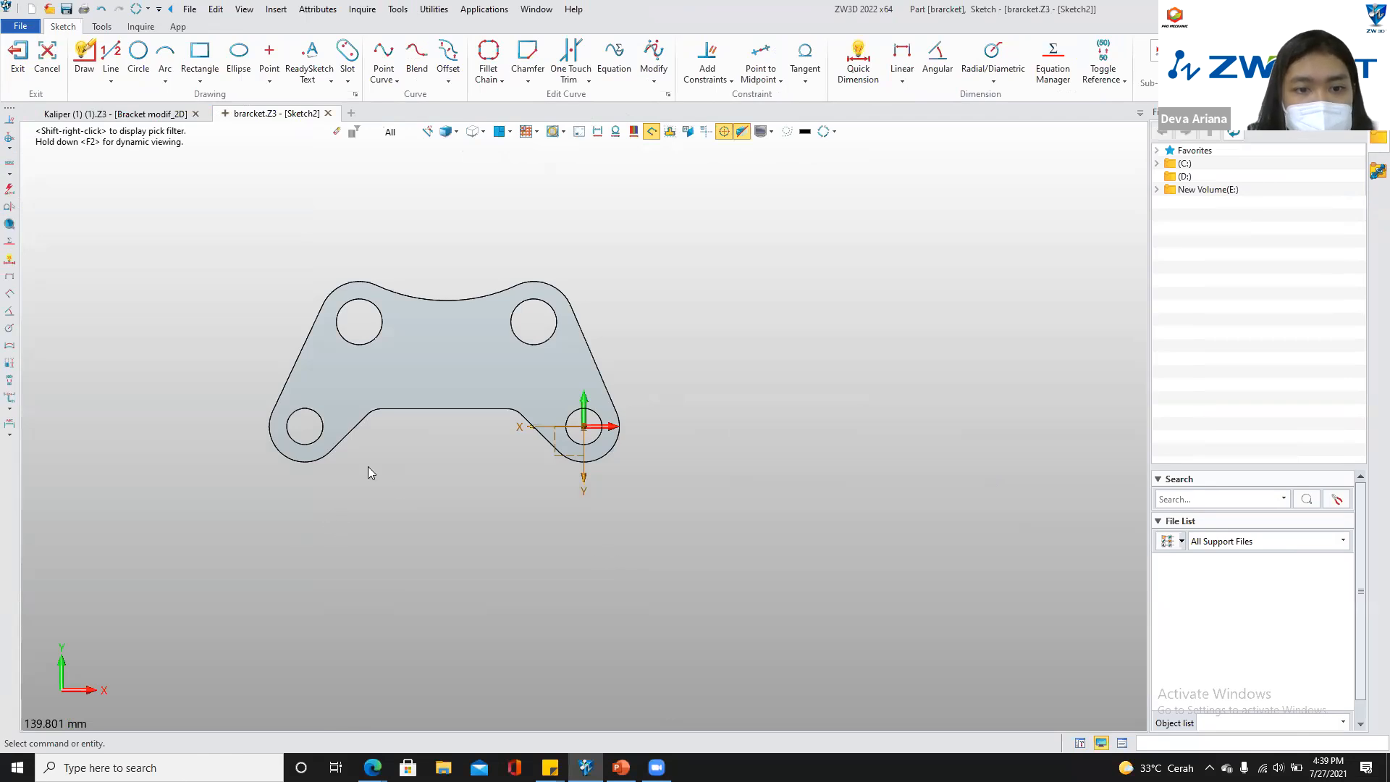
Draw two circles of radius 16.15 mm centred on the two lower holes, as given in the drawing's bottom view
key("ctrl+Tab")
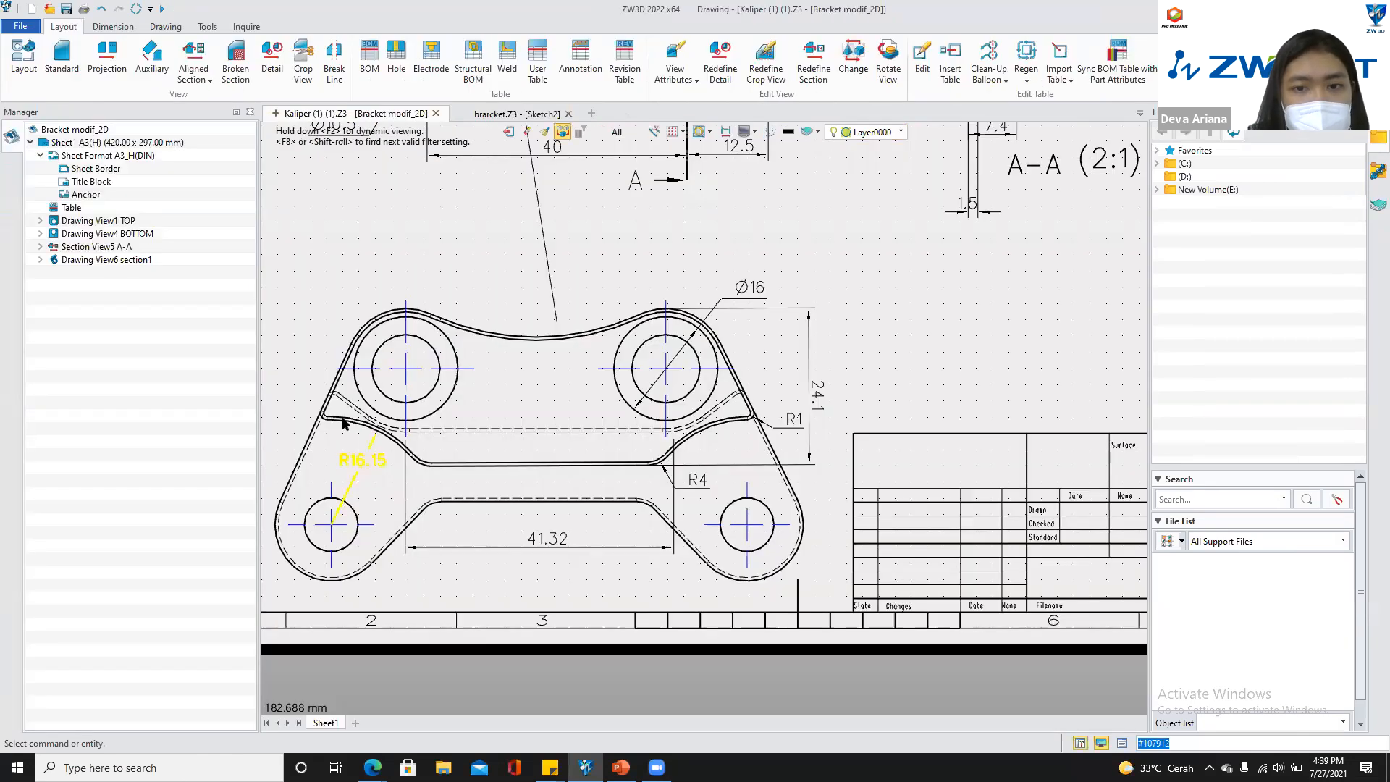
left_click(518, 113)
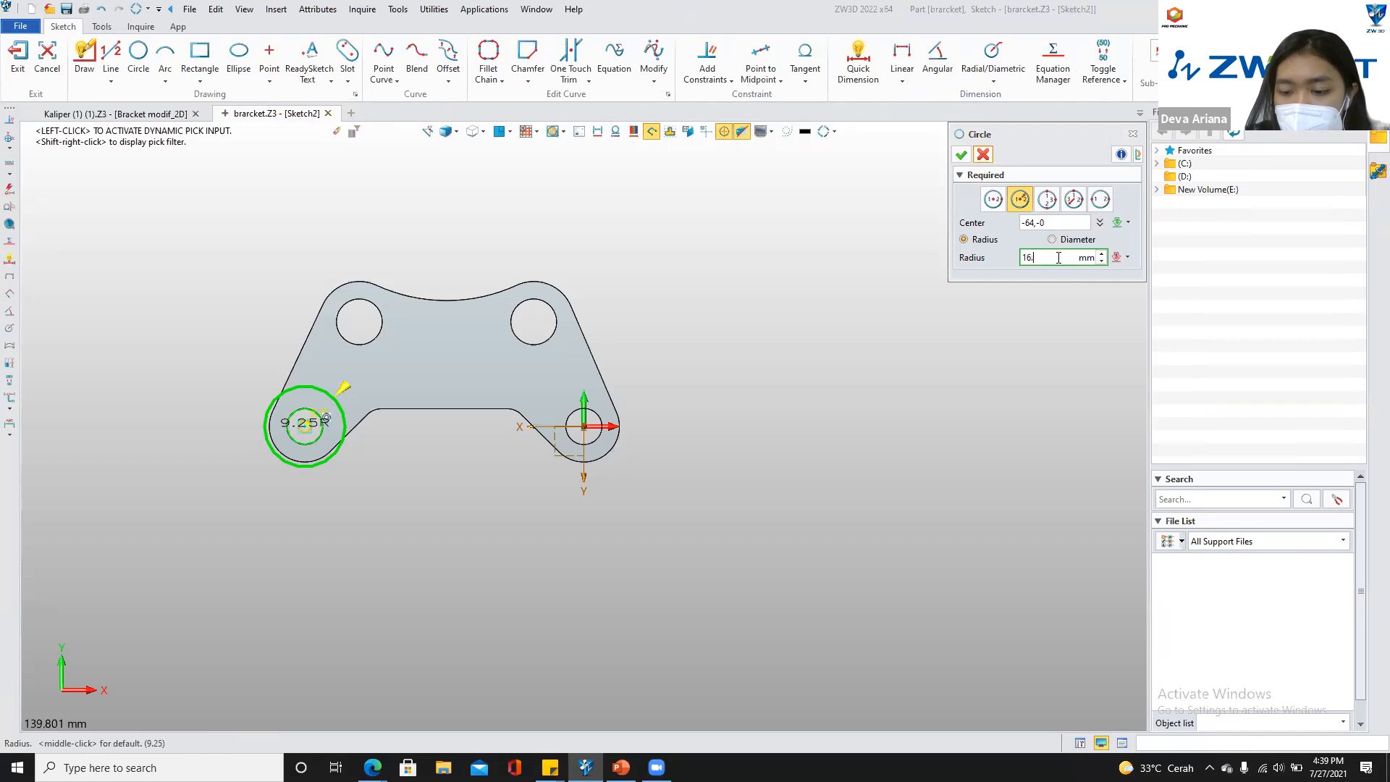
type("15")
left_click(962, 157)
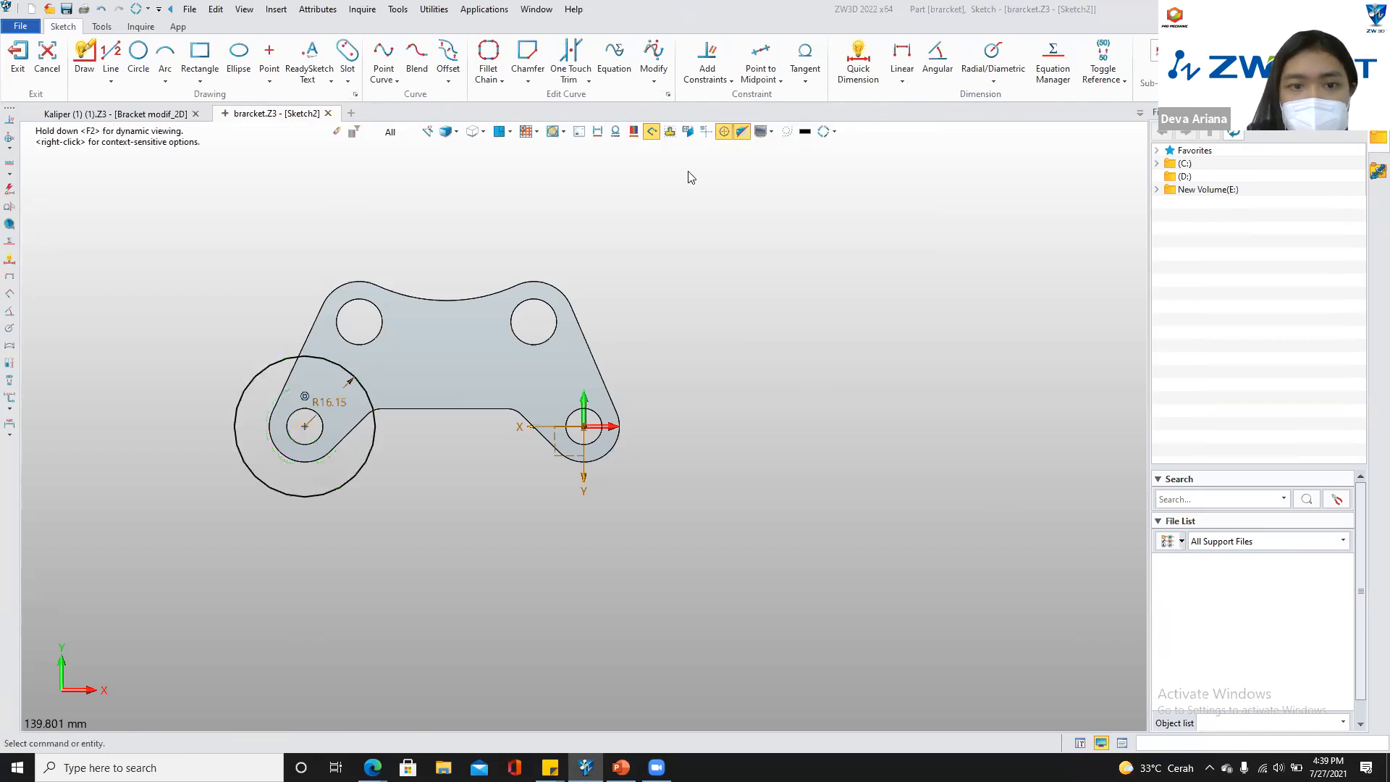
left_click(583, 427)
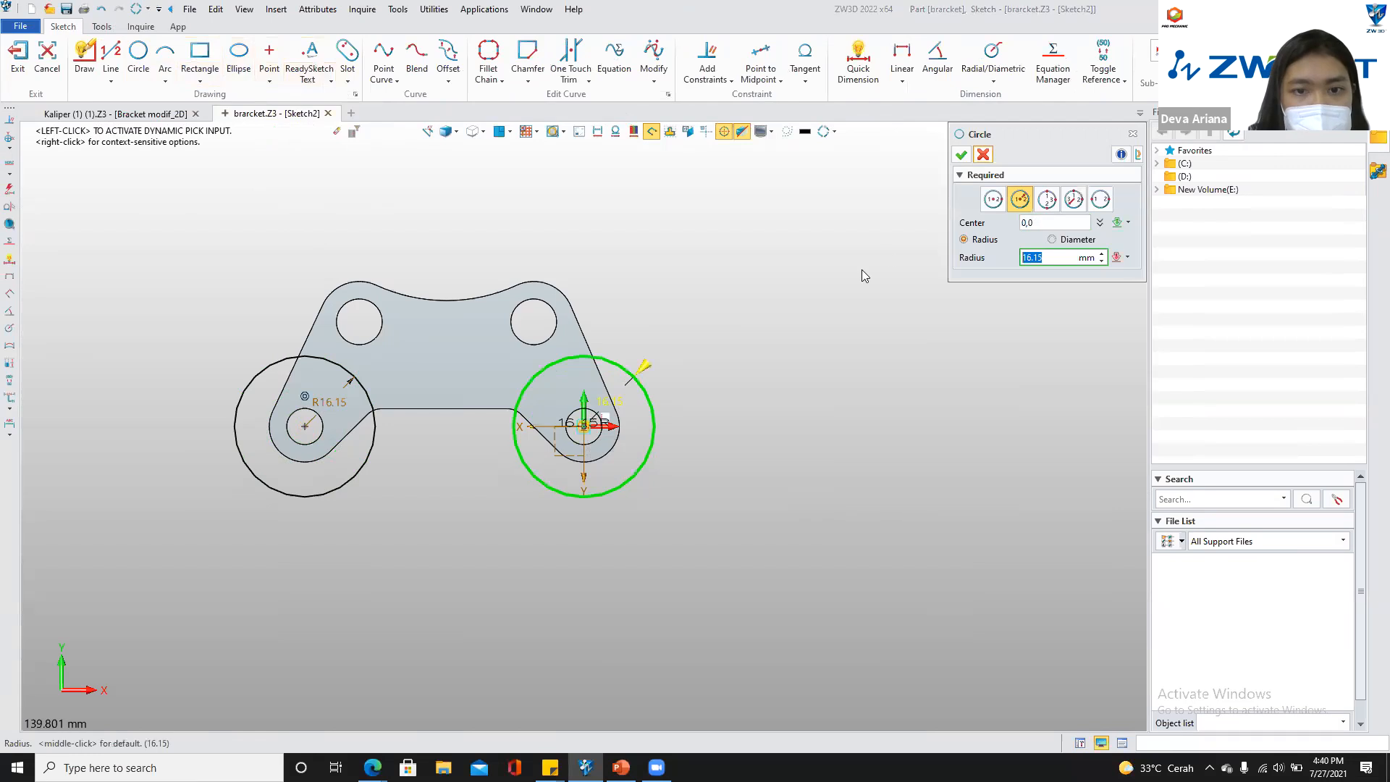
left_click(961, 154)
Consult the drawing's bottom view and draw a horizontal line about 35.11 mm long between the two R16.15 circles
left_click(102, 115)
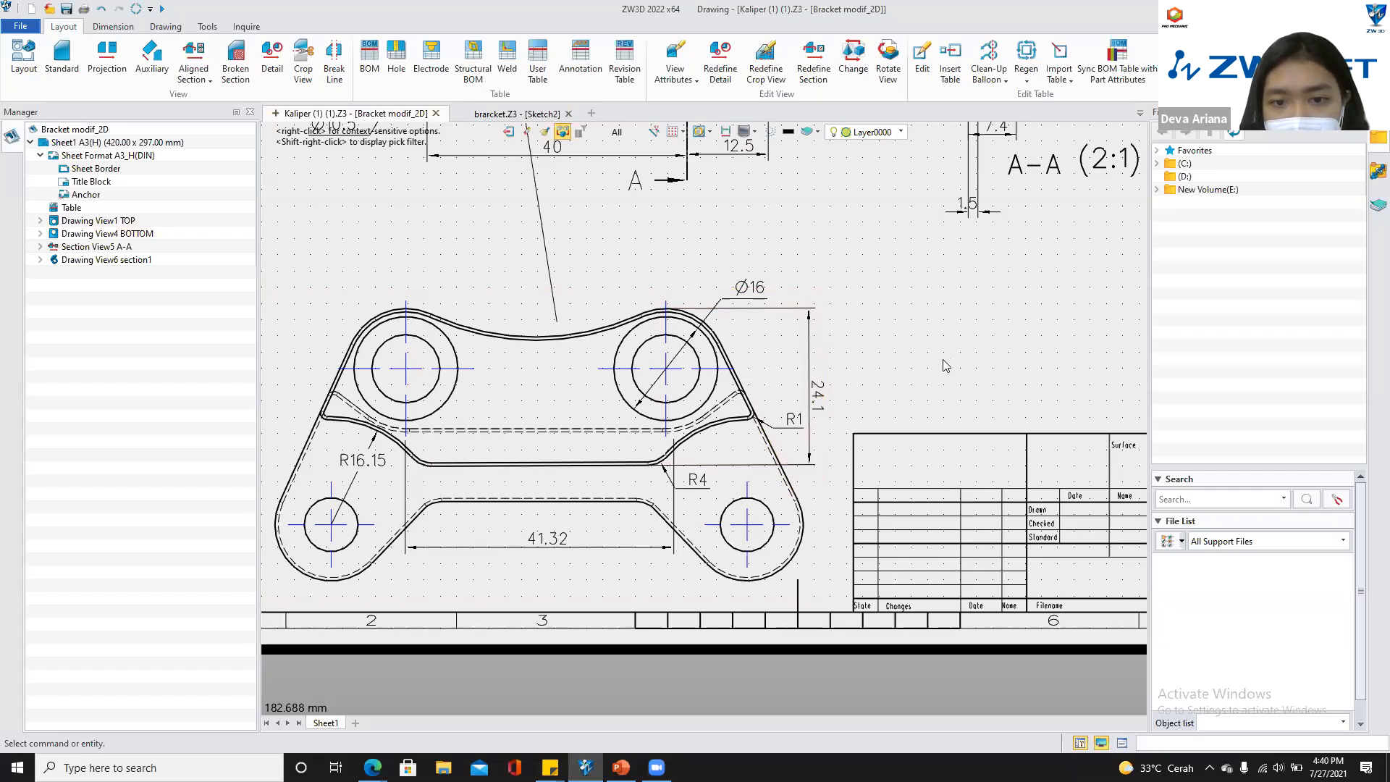
scroll(928, 367, "down", 3)
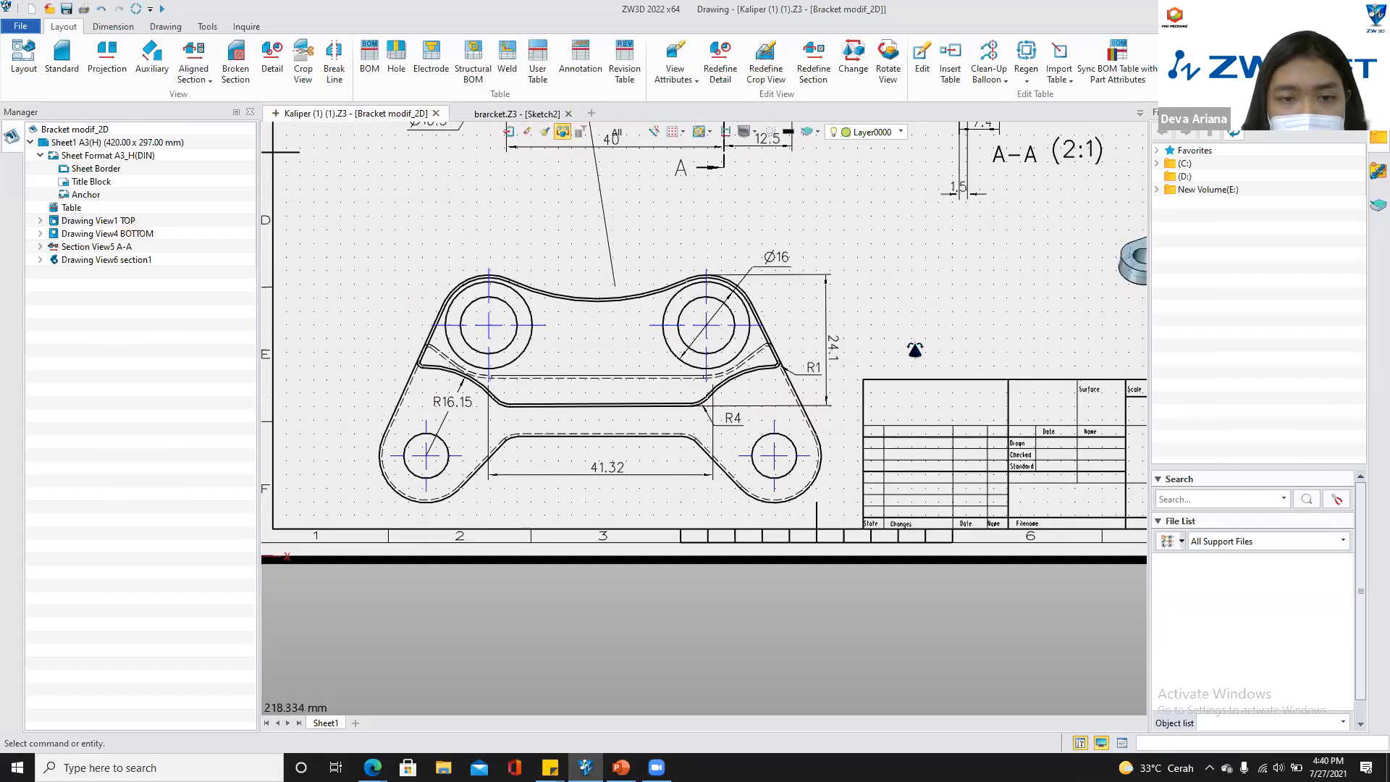
middle_click_drag(691, 436, 689, 447)
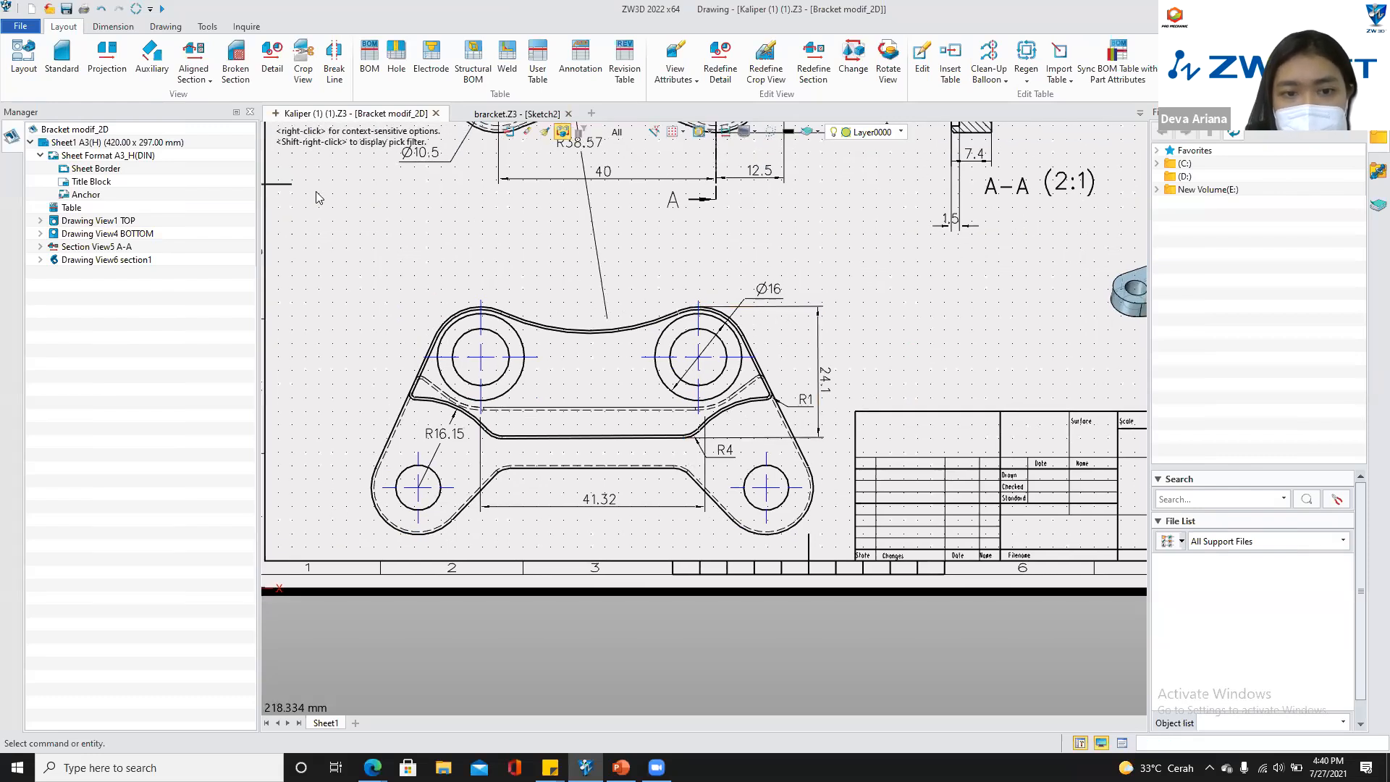
left_click(492, 115)
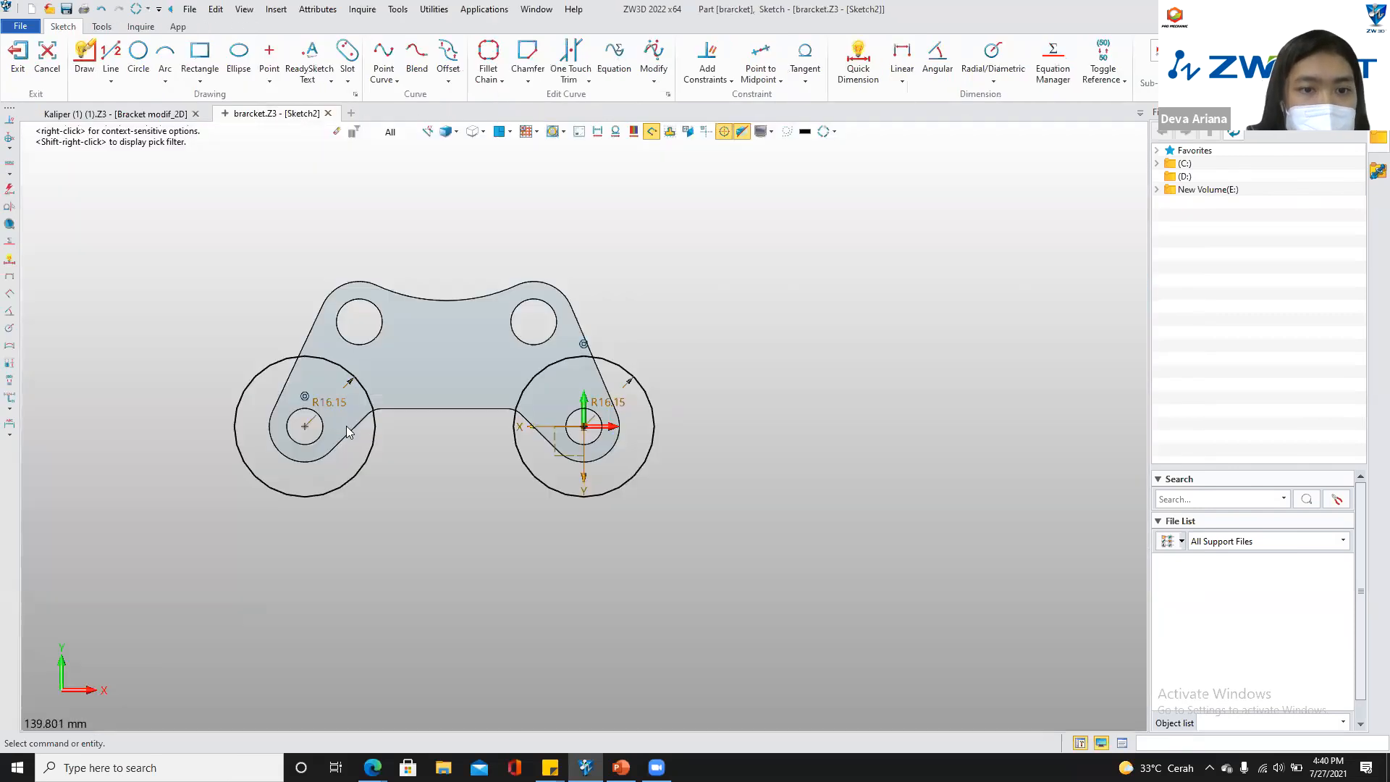
left_click(111, 58)
left_click(368, 395)
left_click(520, 394)
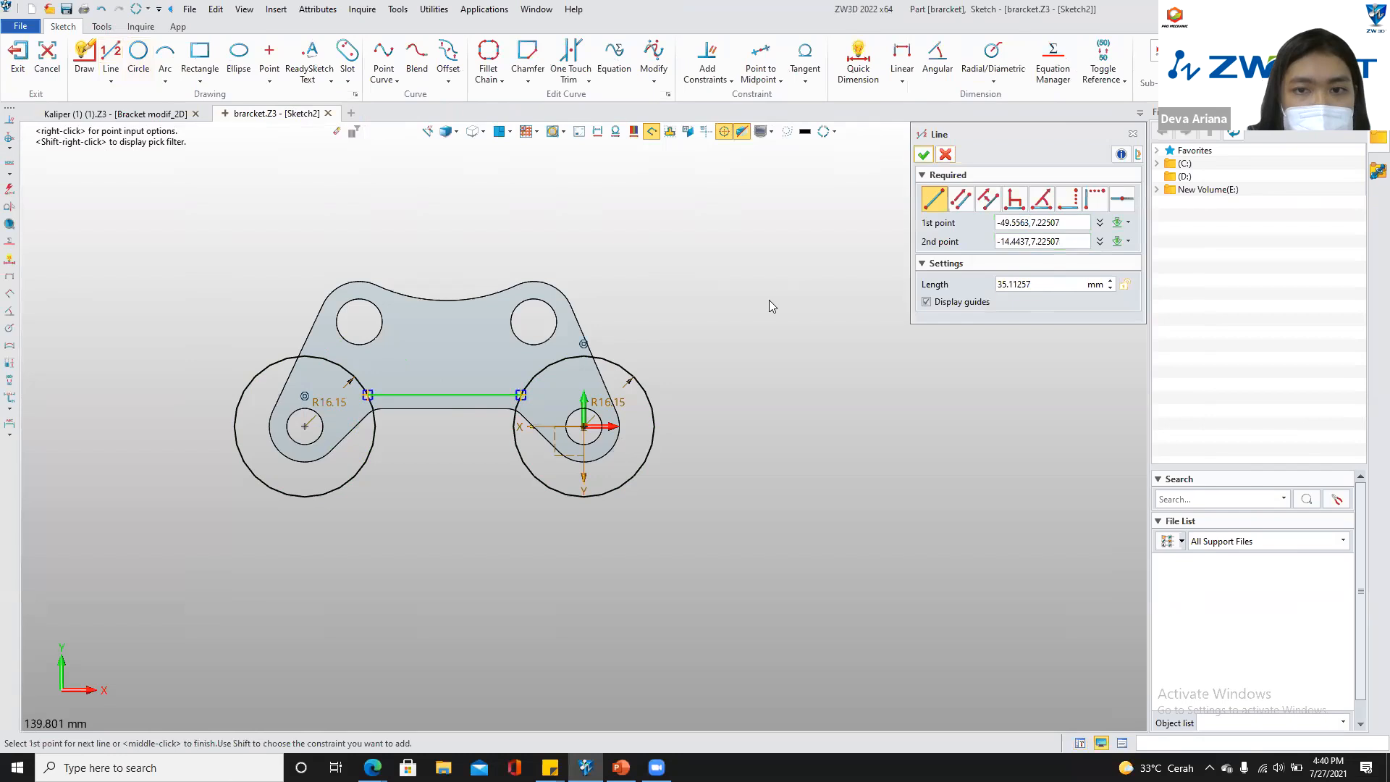
left_click(922, 155)
Try to dimension the horizontal line between the circles as 24 mm long
left_click(858, 61)
left_click(442, 394)
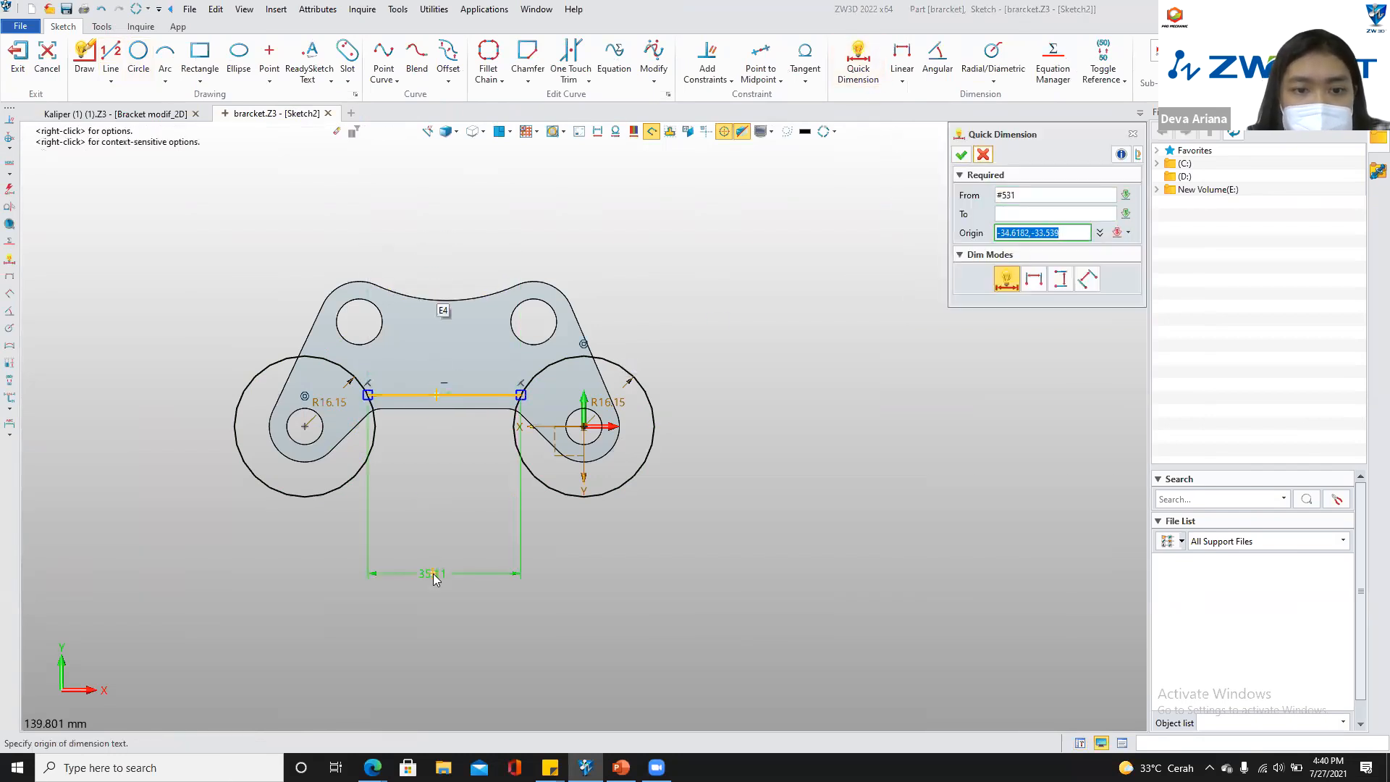
left_click(443, 573)
type("24")
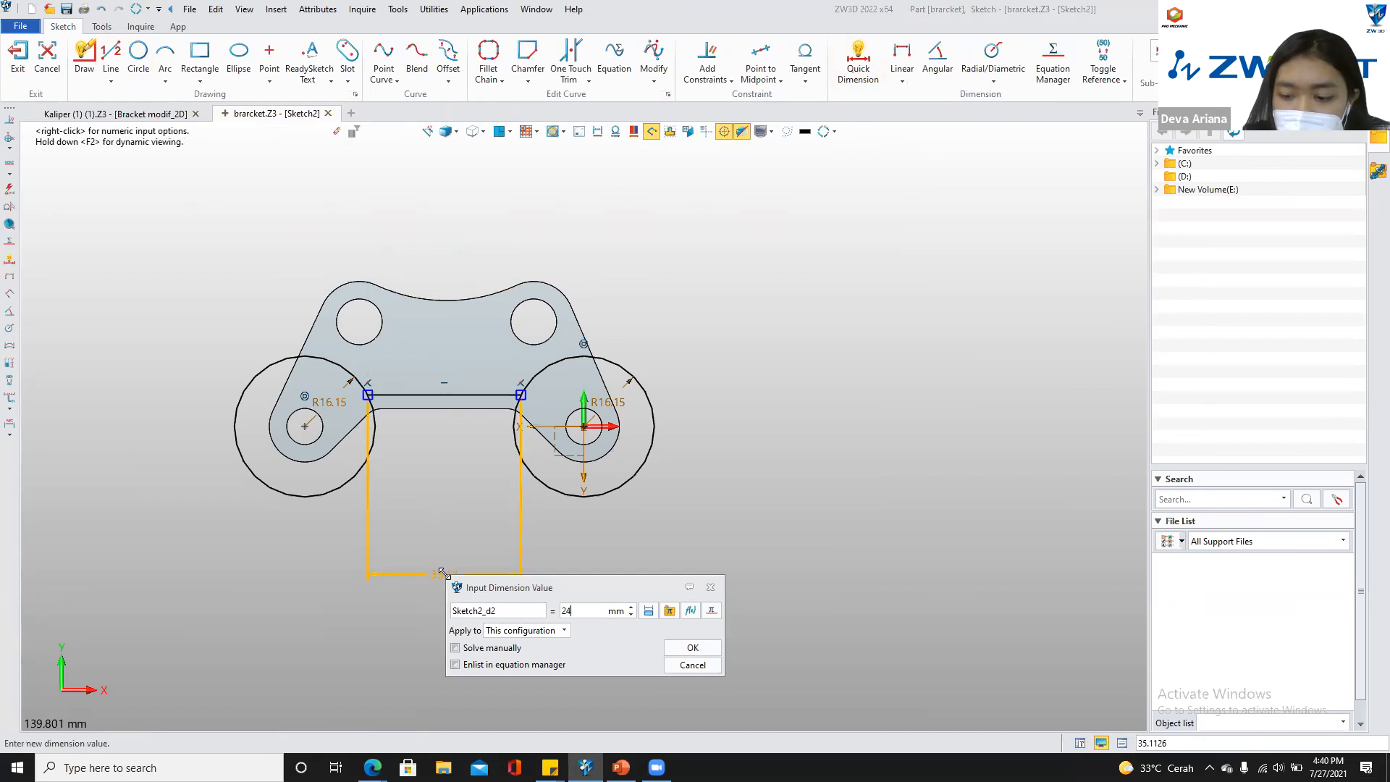
key("Return")
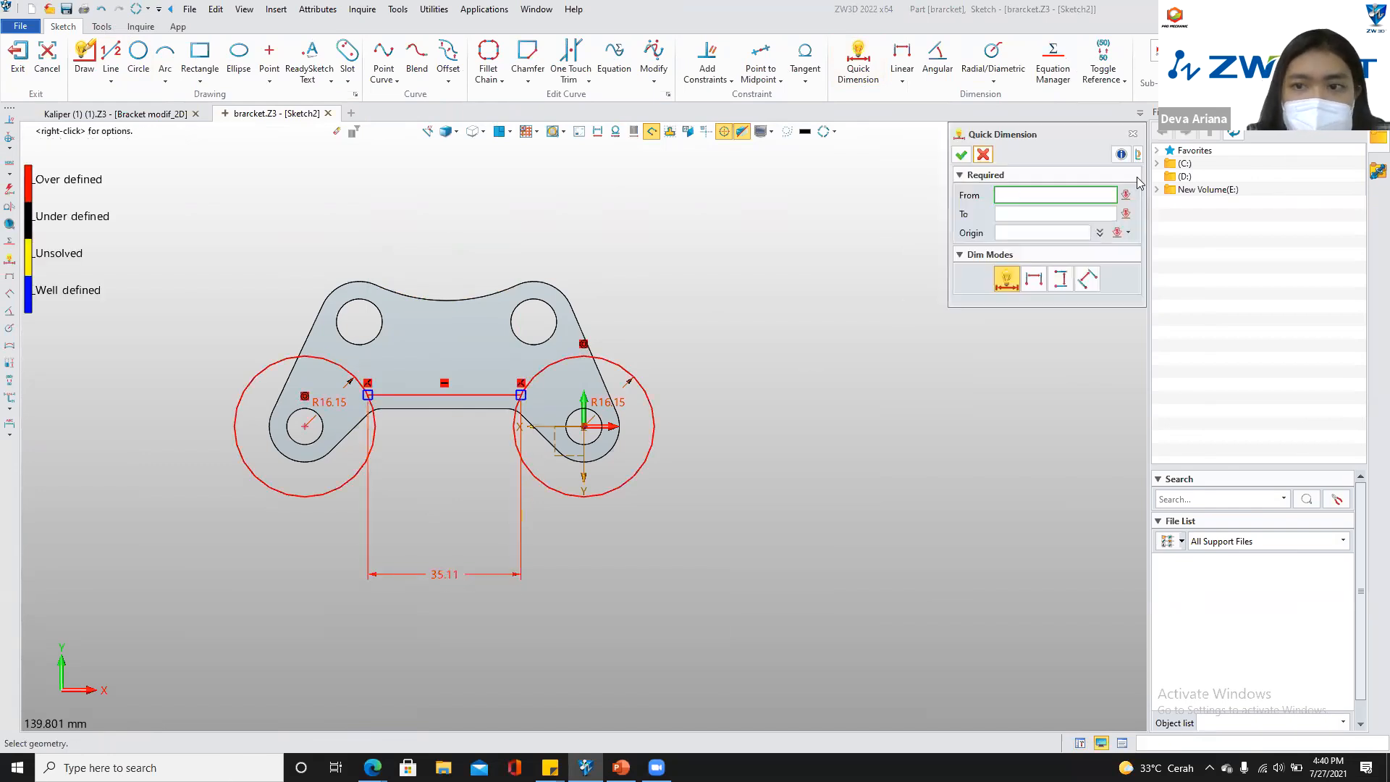
left_click(983, 155)
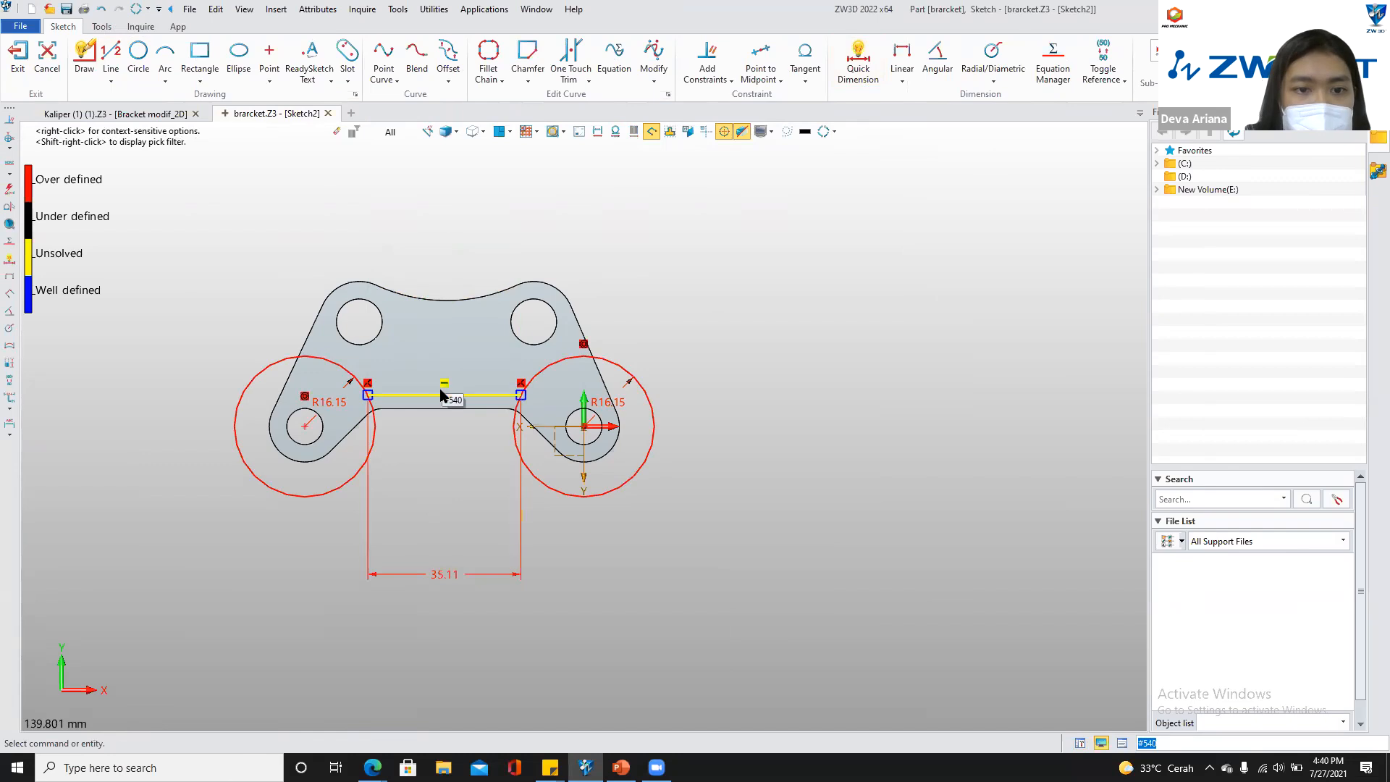
Erase the constraints that tie both ends of the horizontal line to the circles
left_click(136, 12)
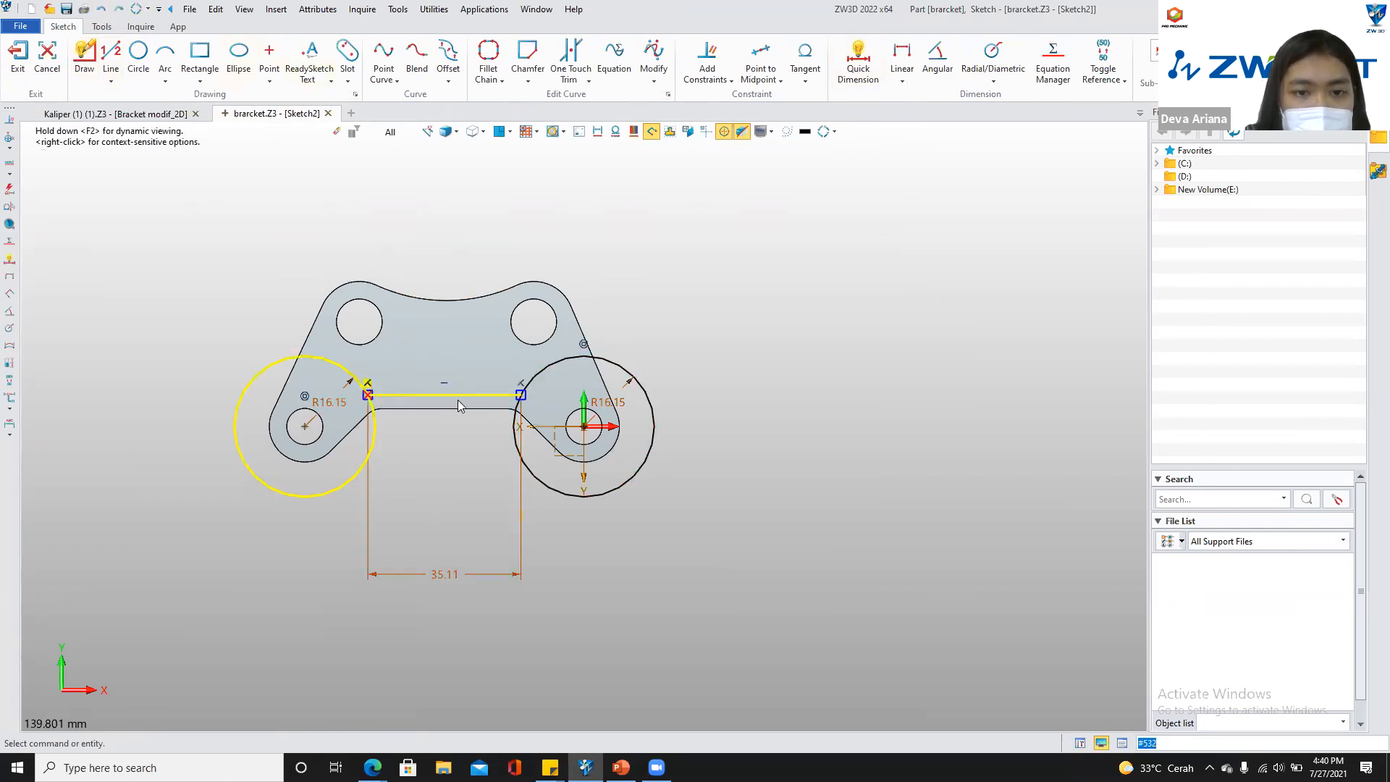
right_click(519, 383)
left_click(560, 410)
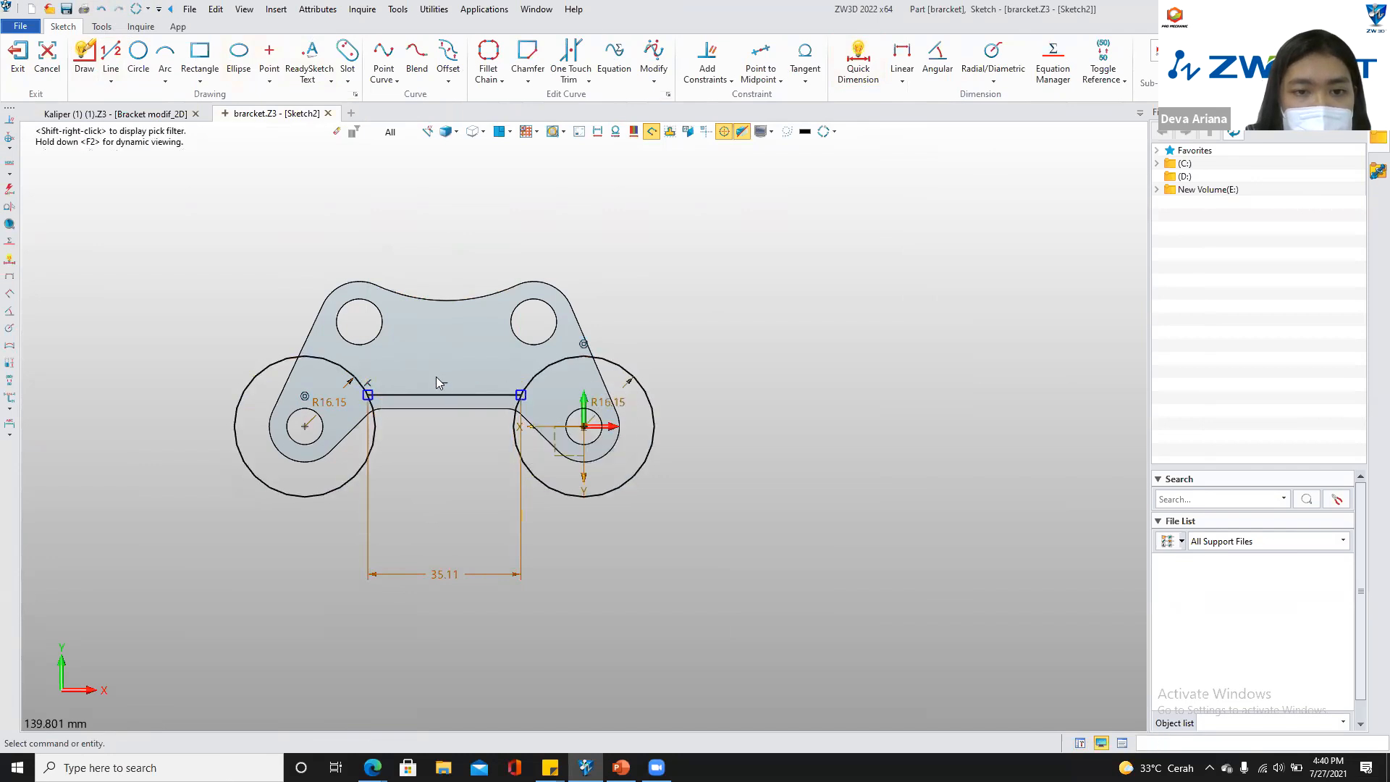
right_click(367, 384)
left_click(408, 410)
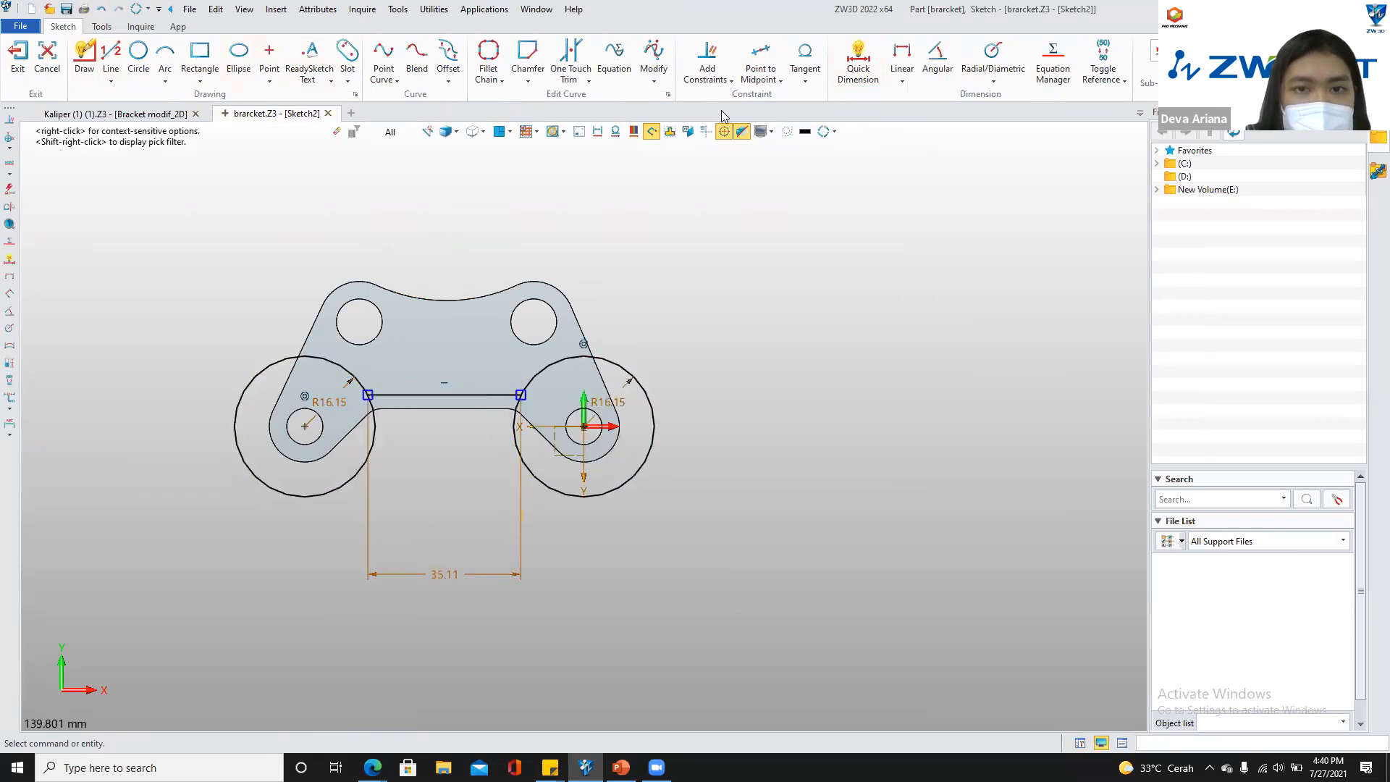
Set the horizontal line's length dimension to 24.51 mm
left_click(857, 65)
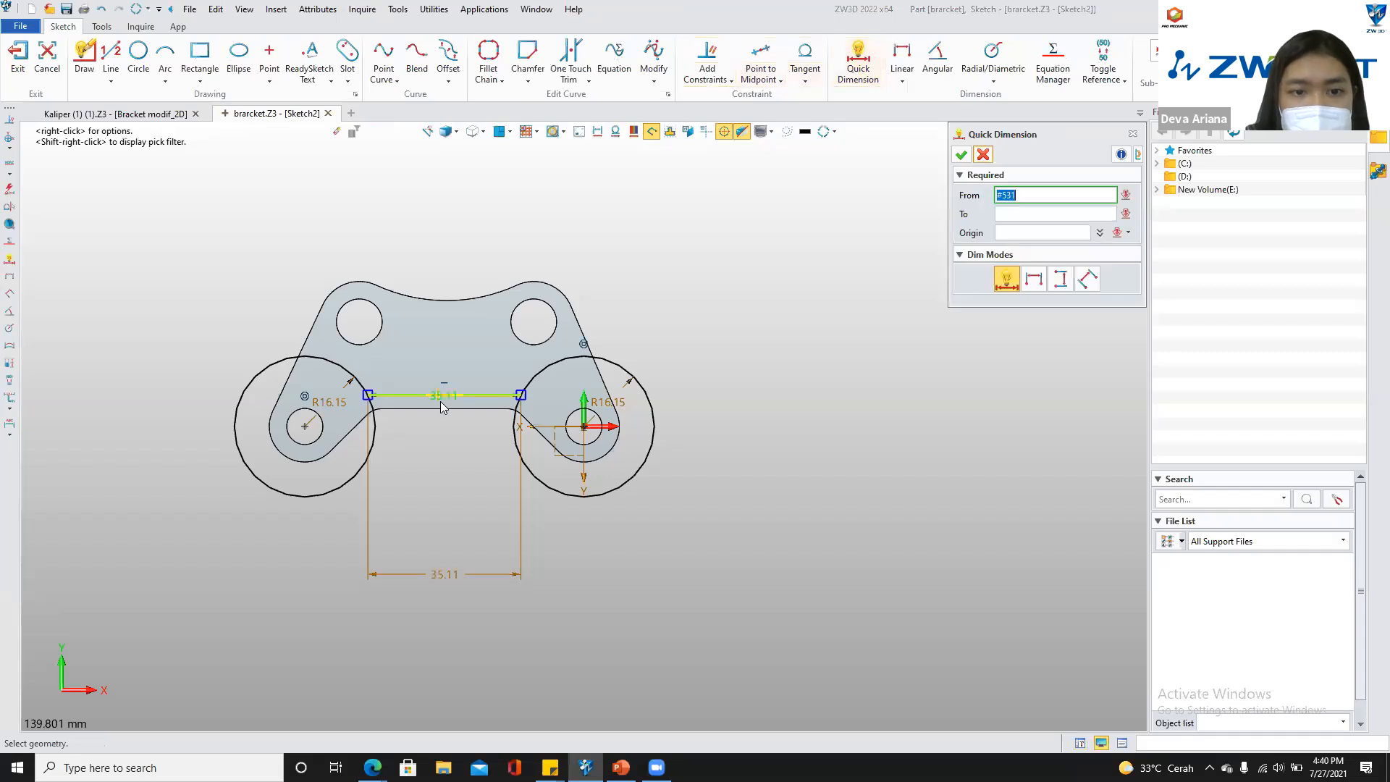
left_click(983, 152)
double_click(445, 575)
type("24.5")
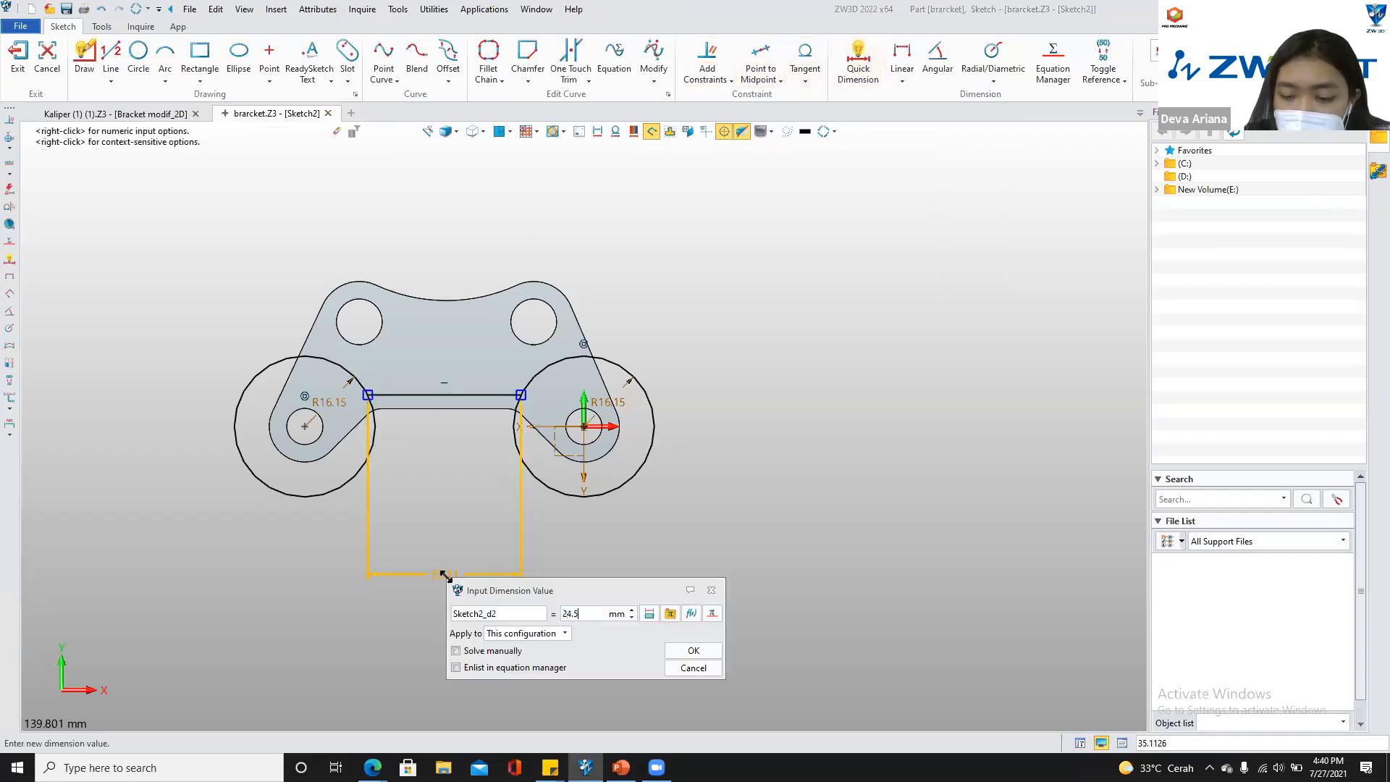
type("1")
key("Return")
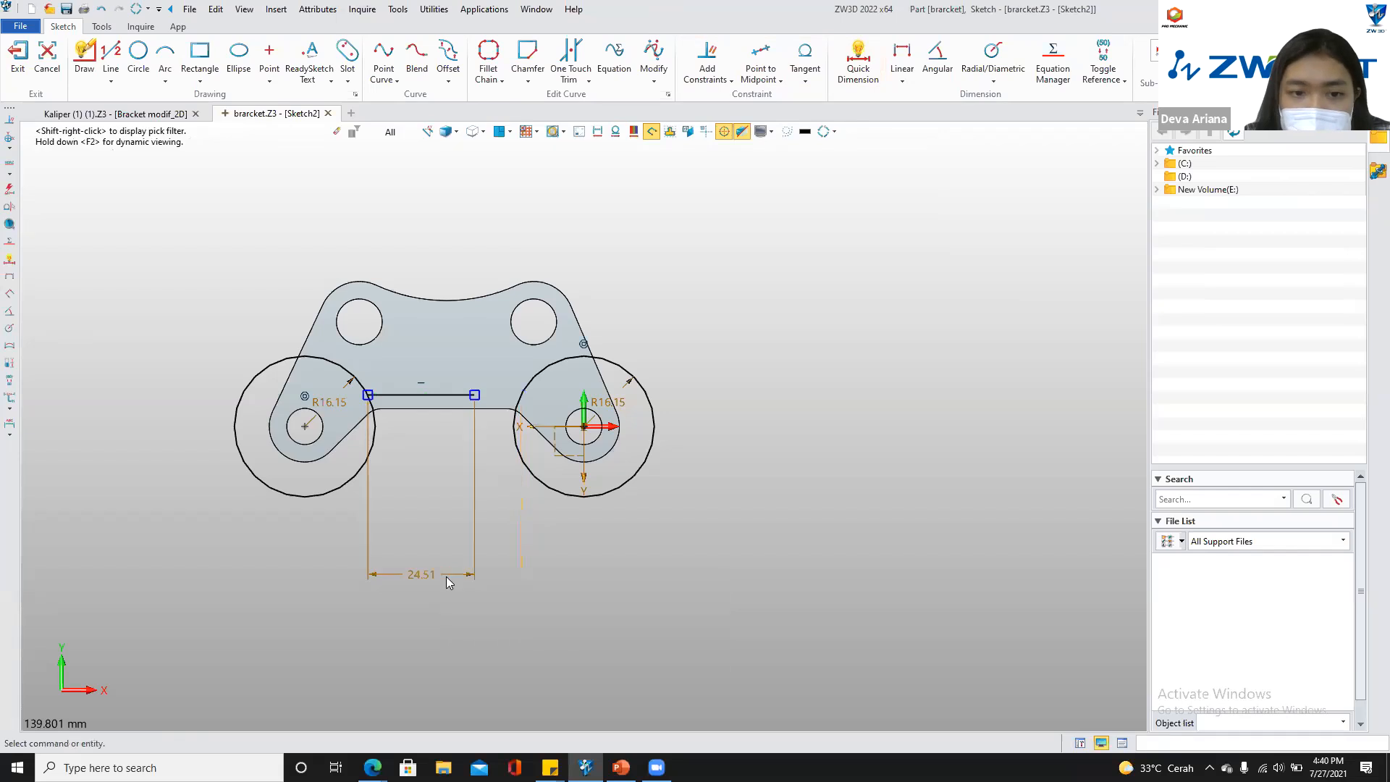
Check the line's length in the drawing's bottom view and set its dimension to 41.32 mm
left_click(142, 114)
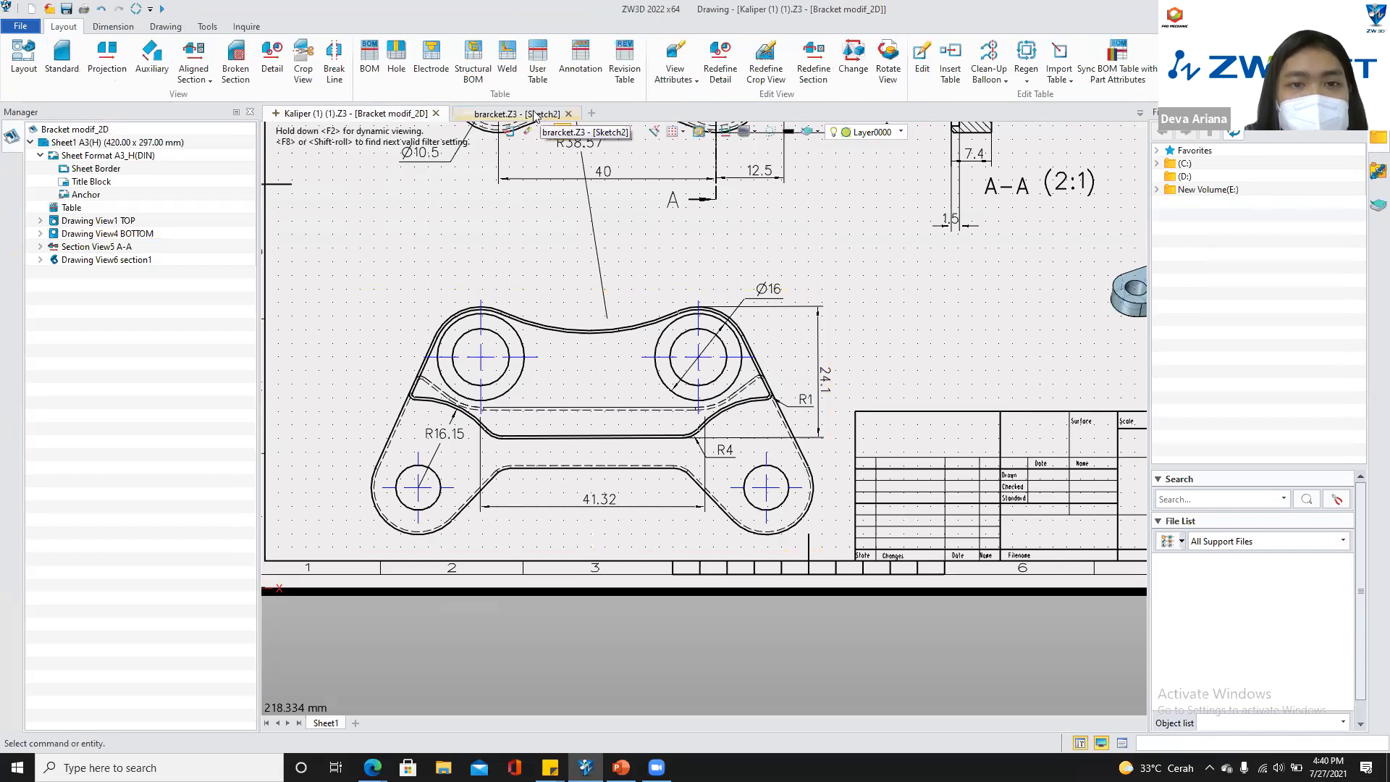
left_click(534, 116)
double_click(419, 576)
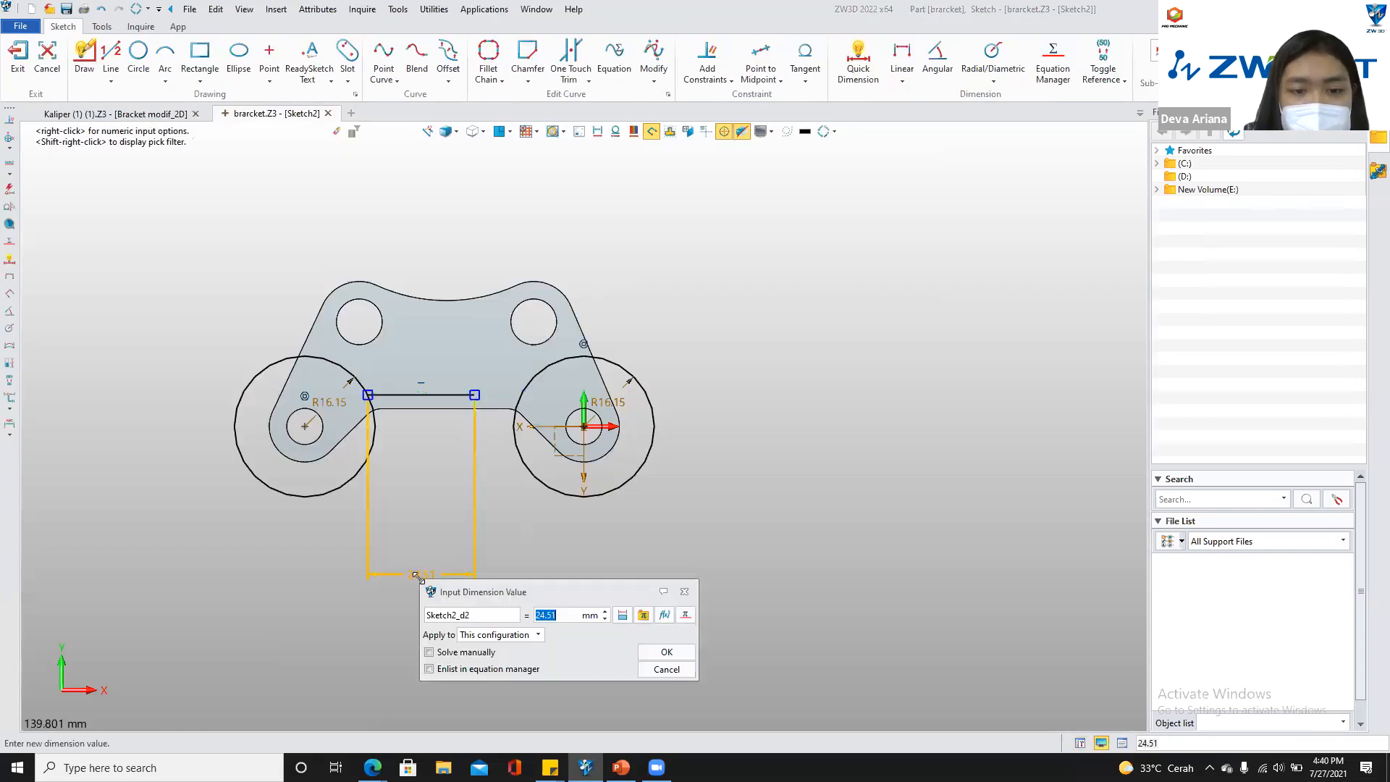
type("41.32")
key("Return")
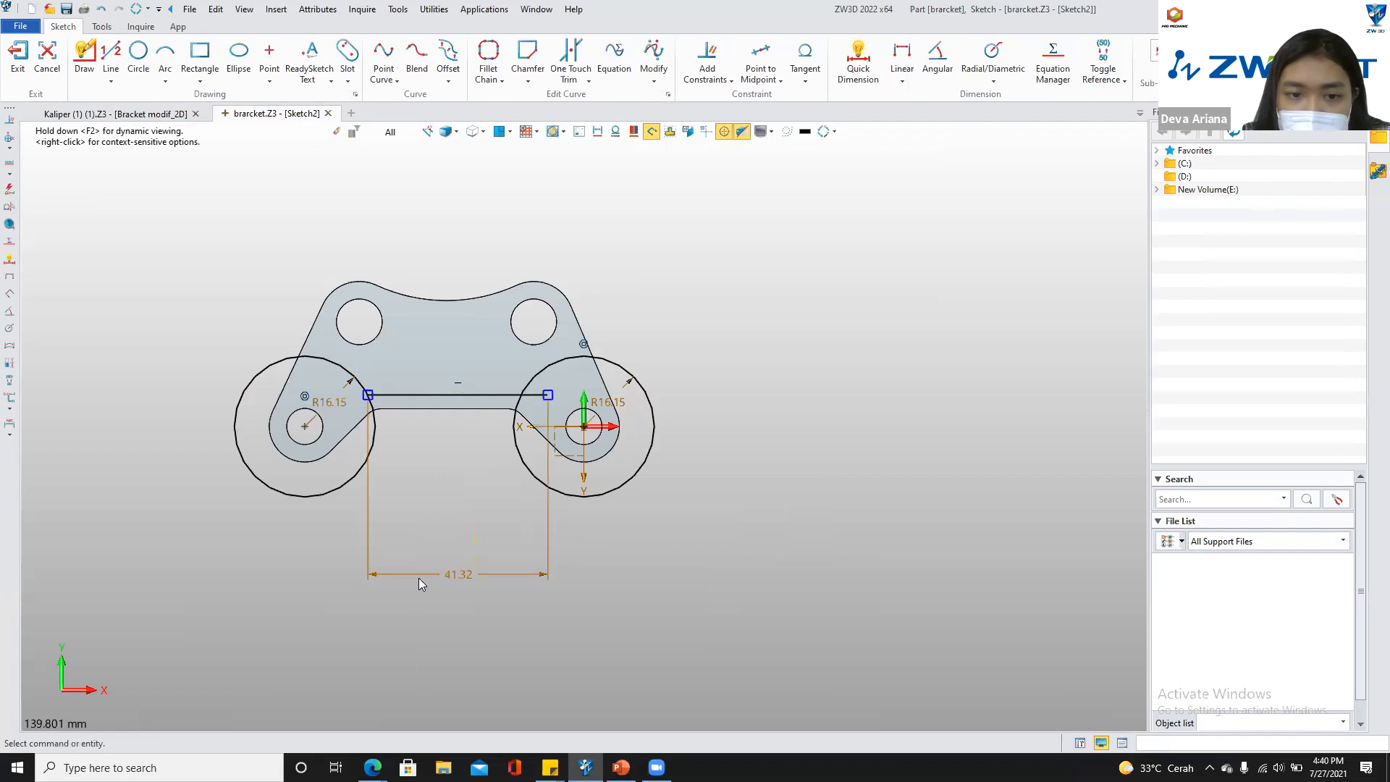
Try to reposition the dimensioned line between the two circles, and erase it
scroll(449, 449, "up", 5)
left_click_drag(641, 275, 595, 275)
left_click_drag(293, 278, 333, 275)
left_click_drag(466, 275, 436, 236)
right_click(443, 235)
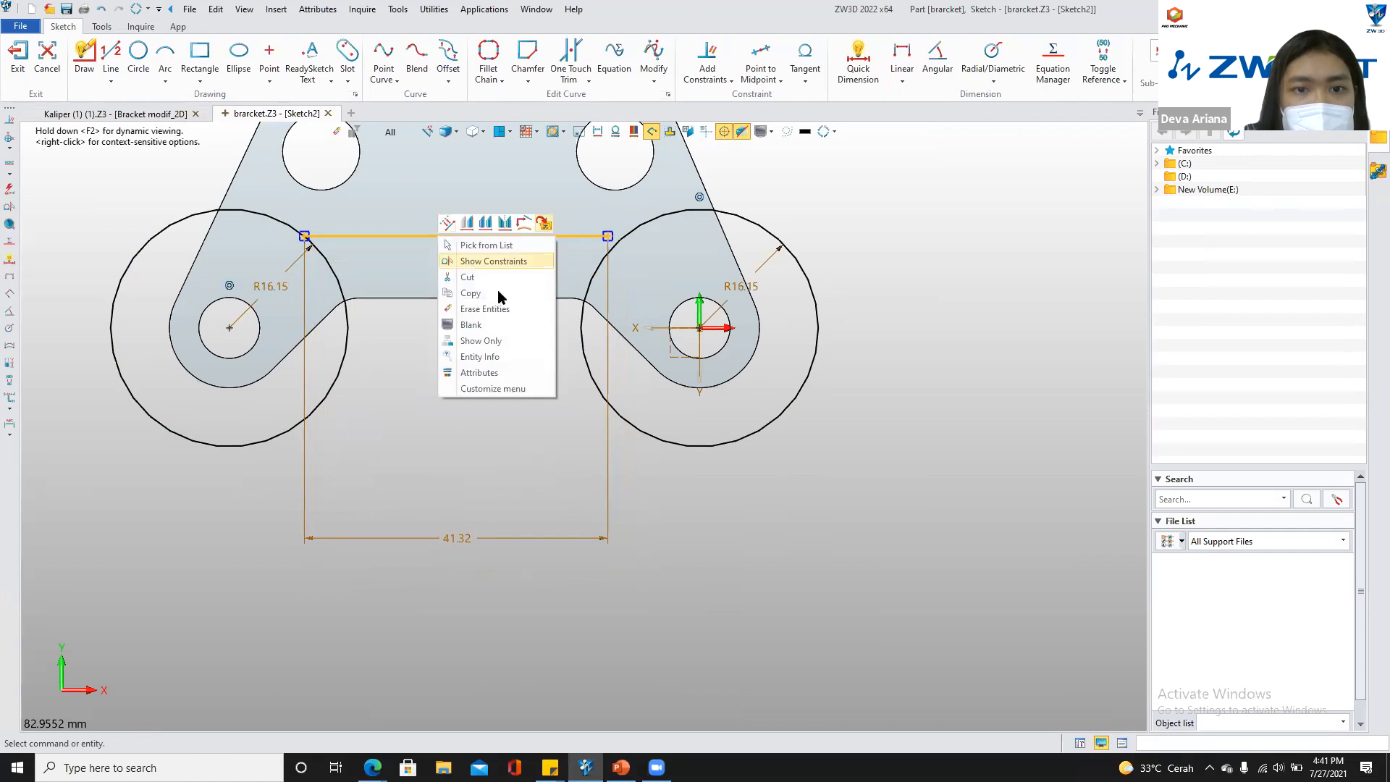
left_click(485, 309)
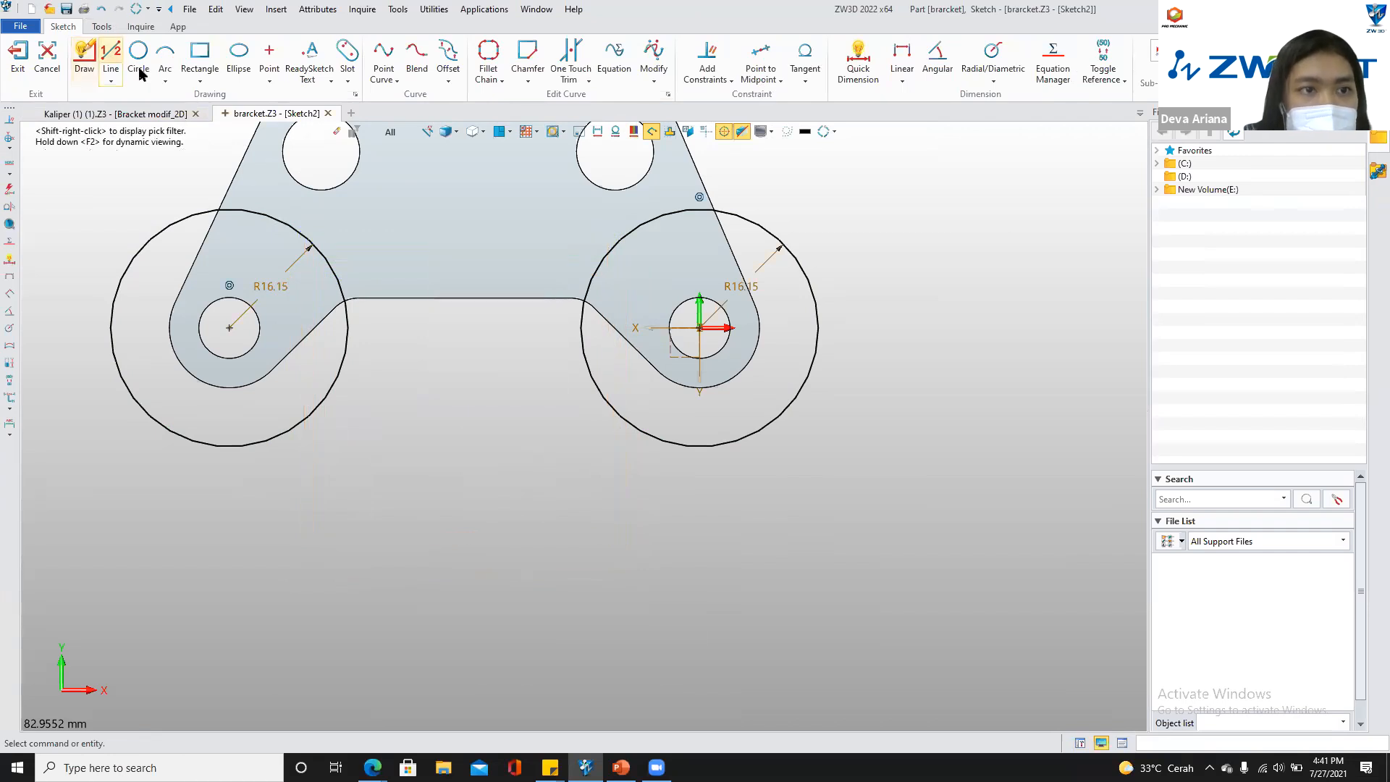
Draw a new horizontal line about 44.92 mm long with its endpoints on the two R16.15 circles
left_click(111, 55)
left_click(299, 231)
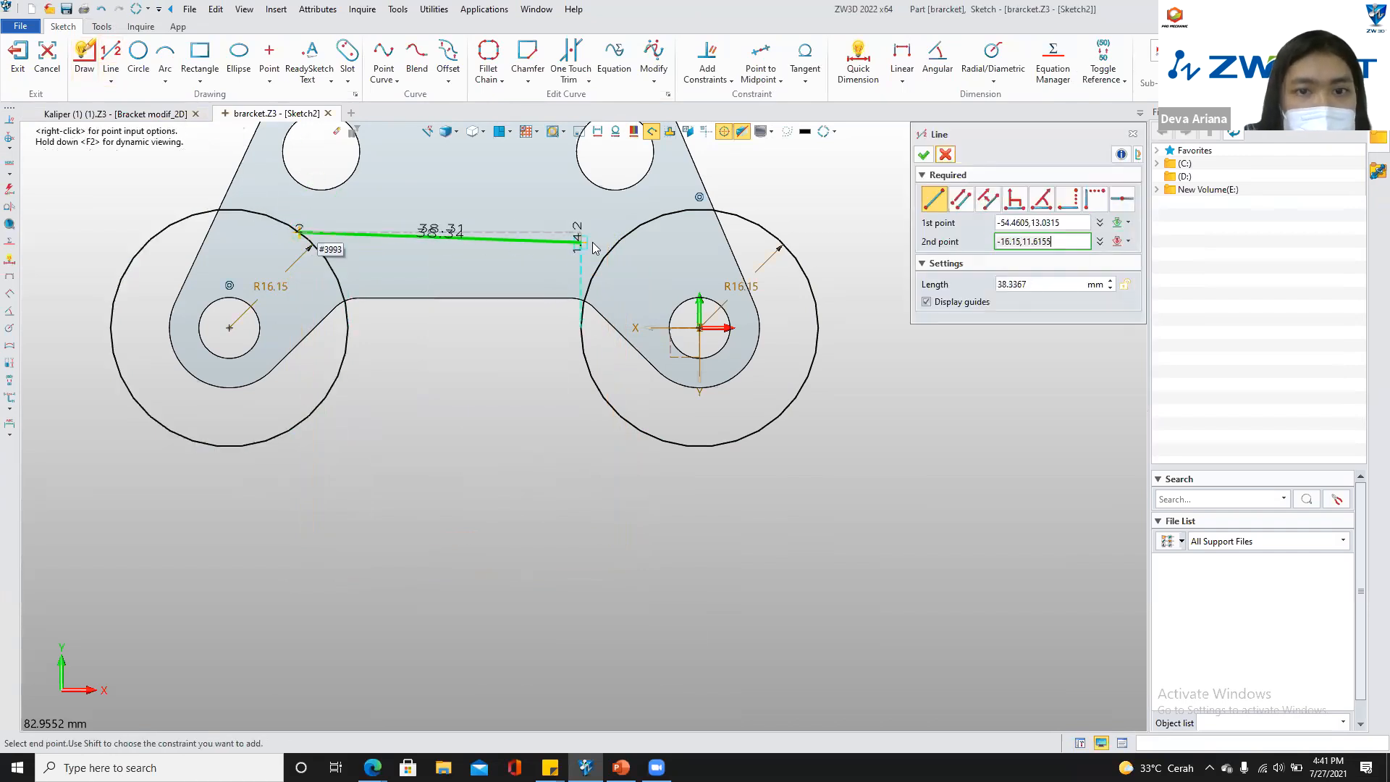
left_click(621, 234)
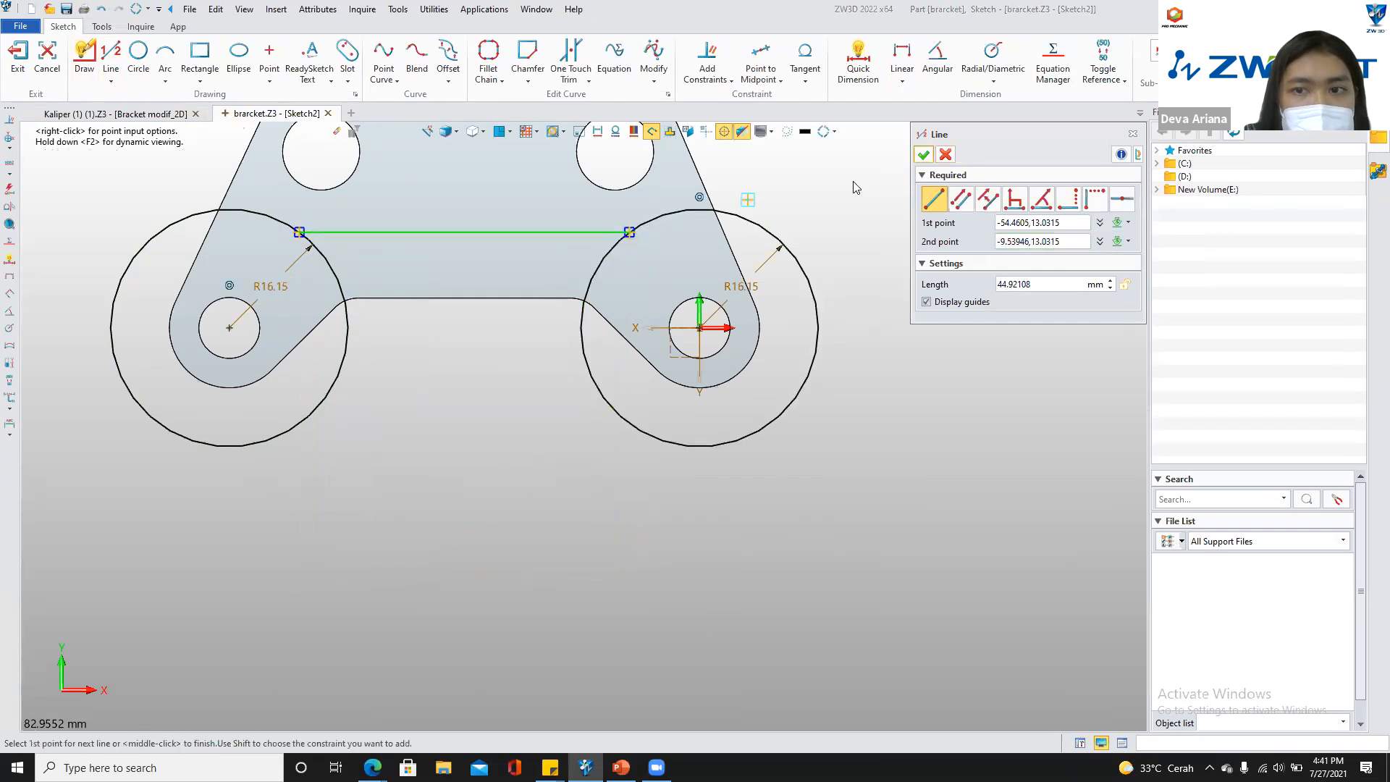
left_click(923, 154)
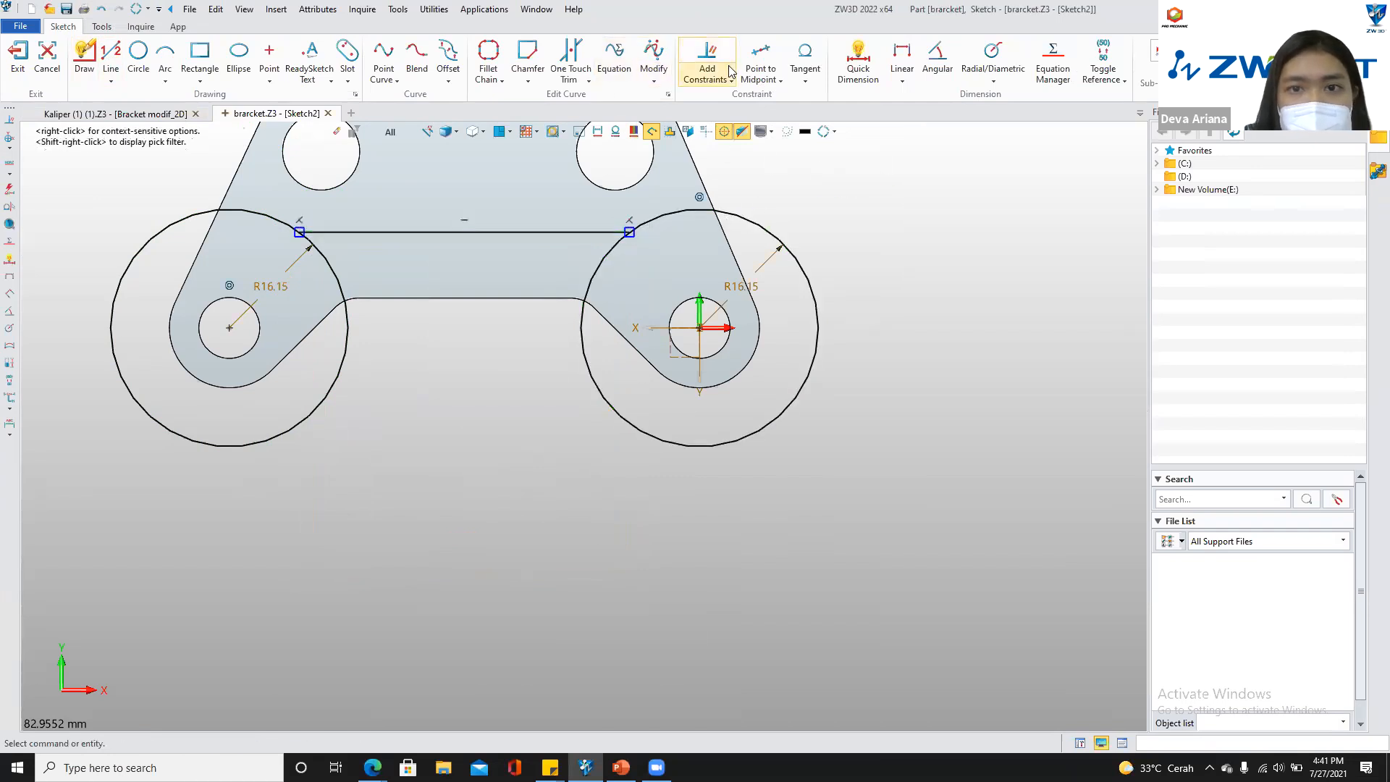
Dimension the new horizontal line's length as 41.32 mm
left_click(858, 61)
left_click(453, 231)
left_click(452, 439)
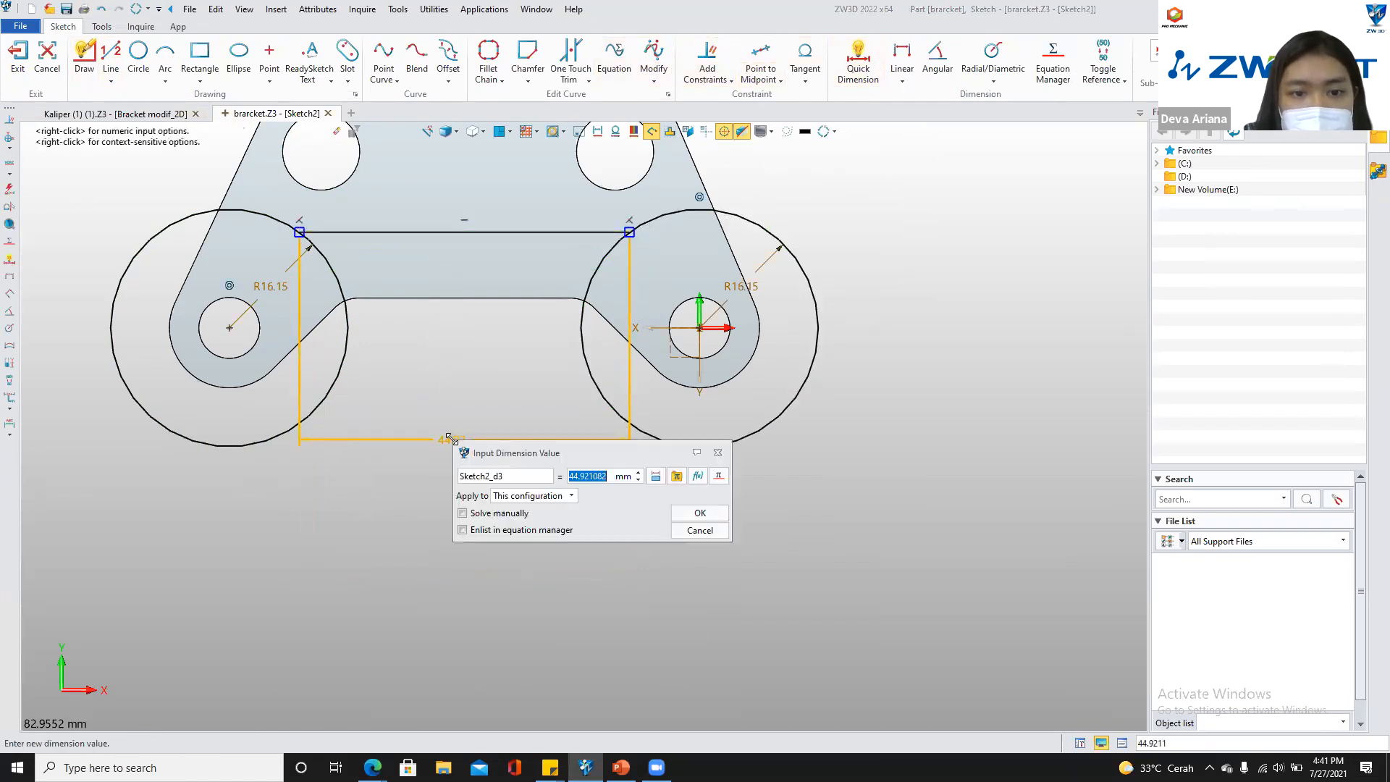
type("41.32")
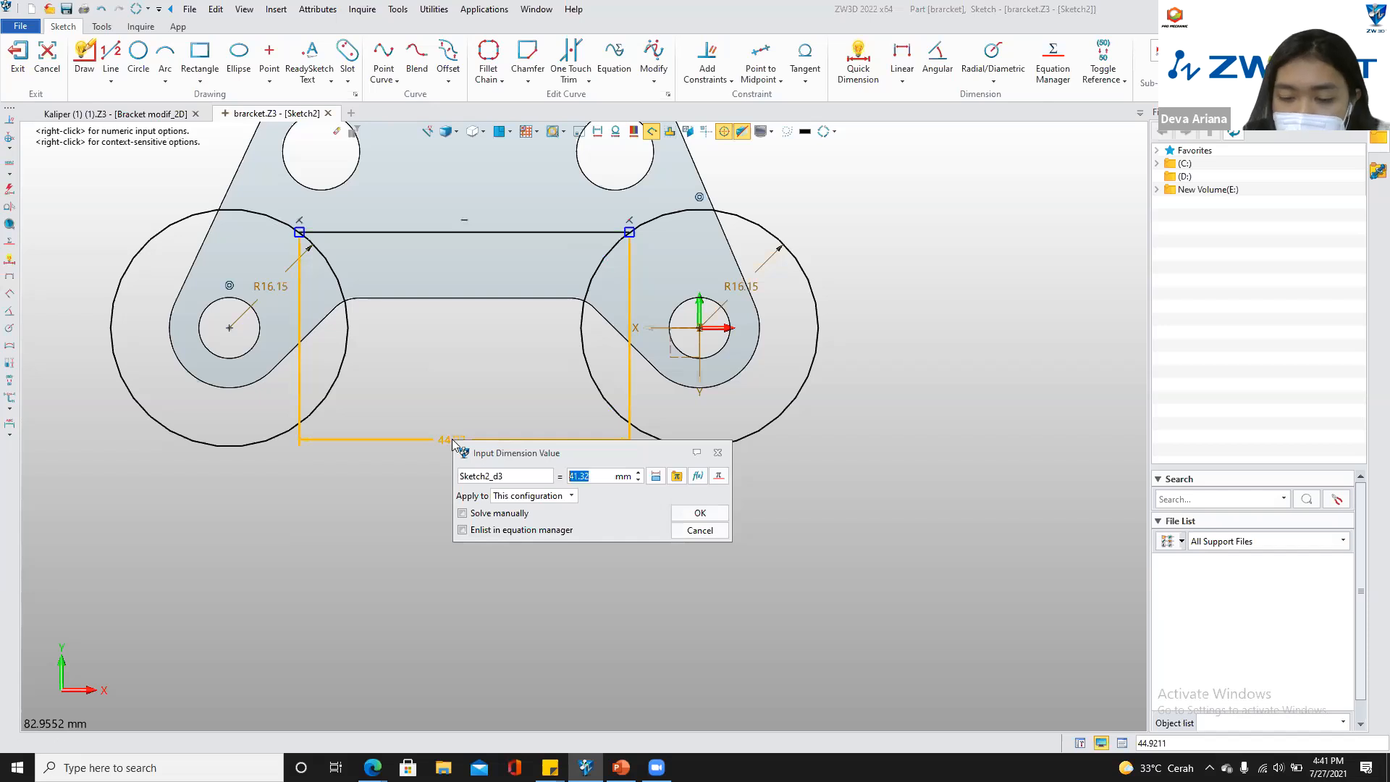
key("Return")
left_click(958, 152)
middle_click_drag(860, 214, 886, 401)
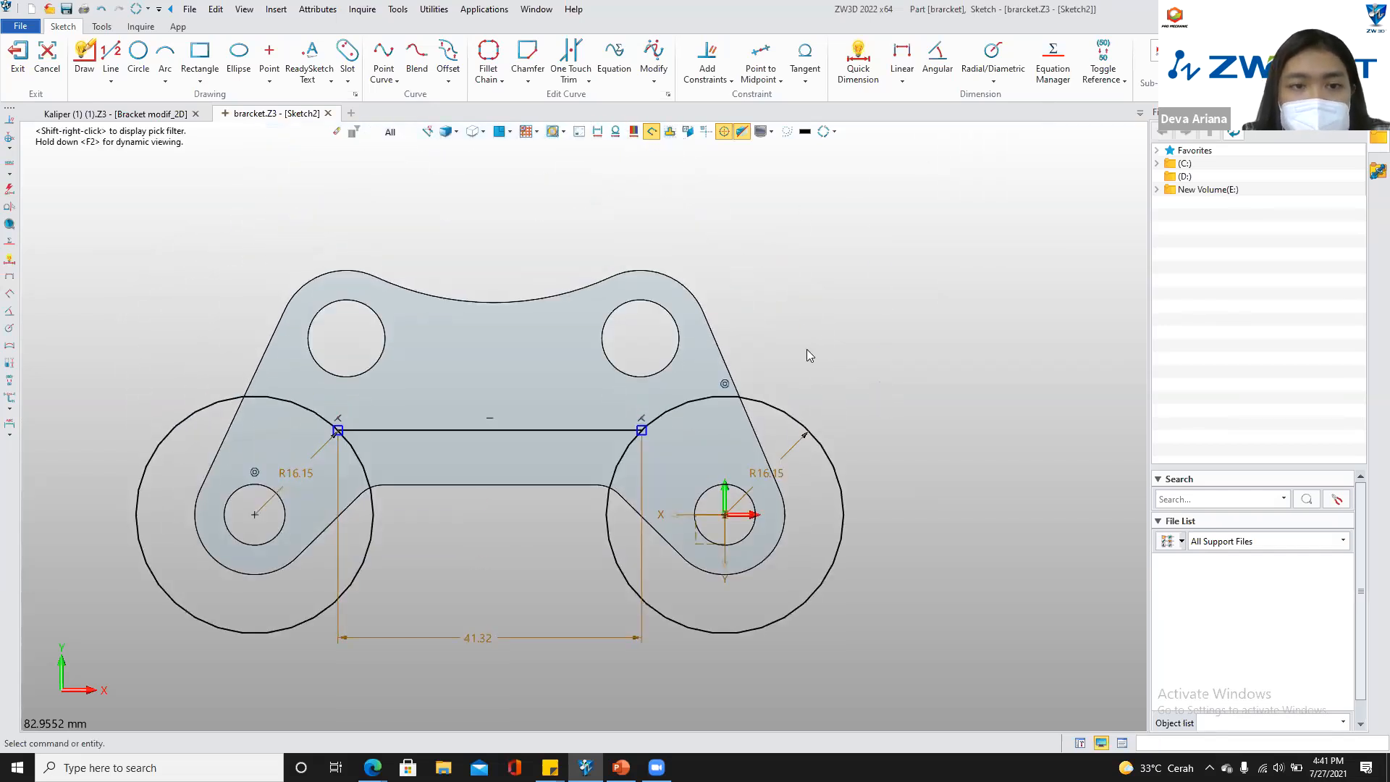
Check the bottom view in the drawing and turn off construction geometry for the sketch's Reference command
left_click(152, 114)
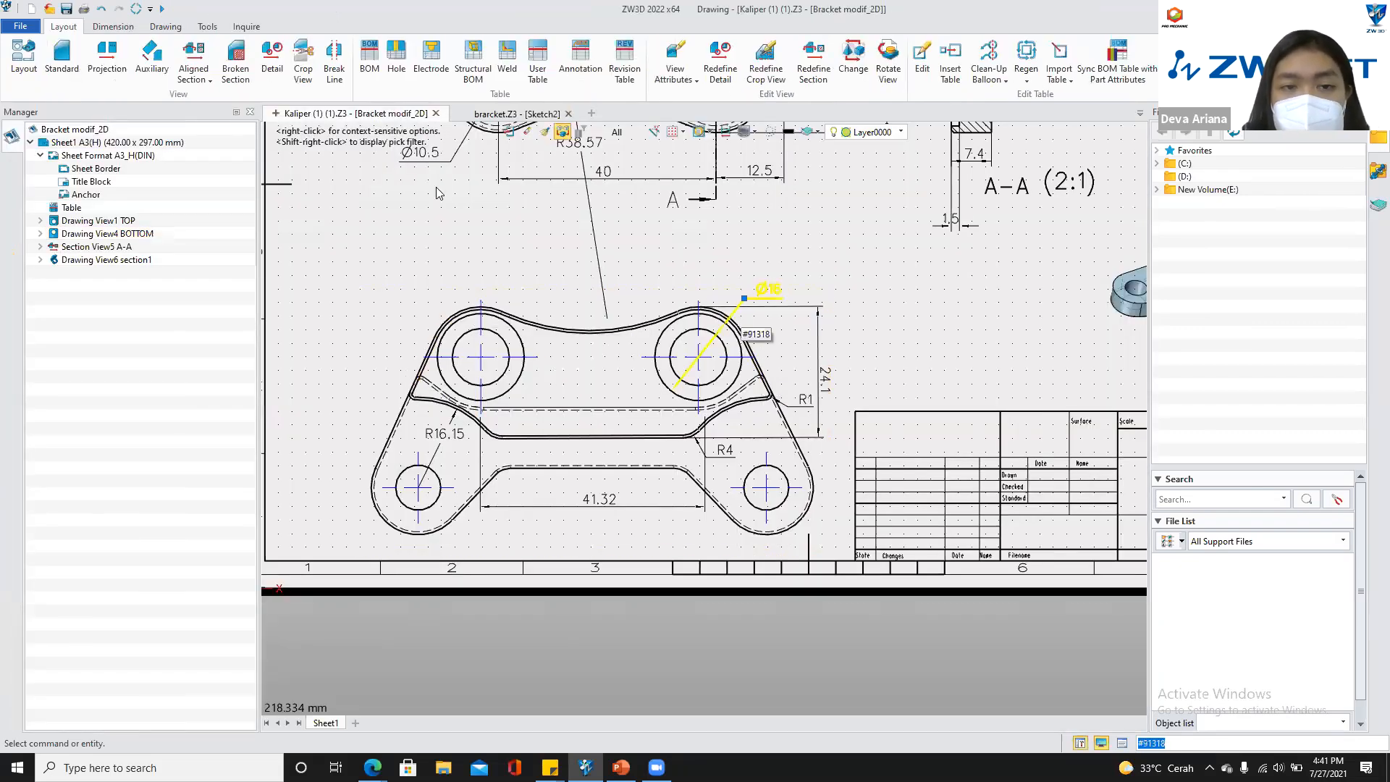
left_click(516, 114)
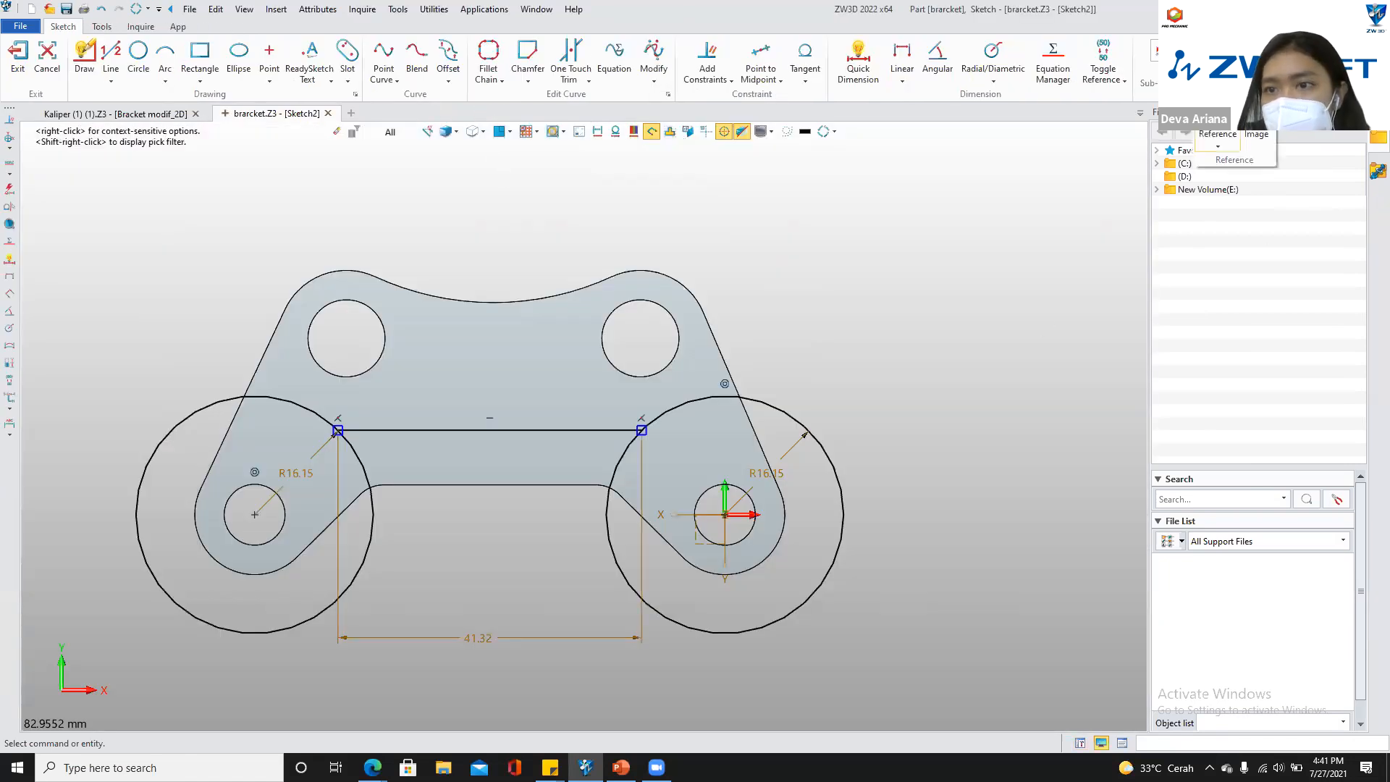
left_click(1217, 138)
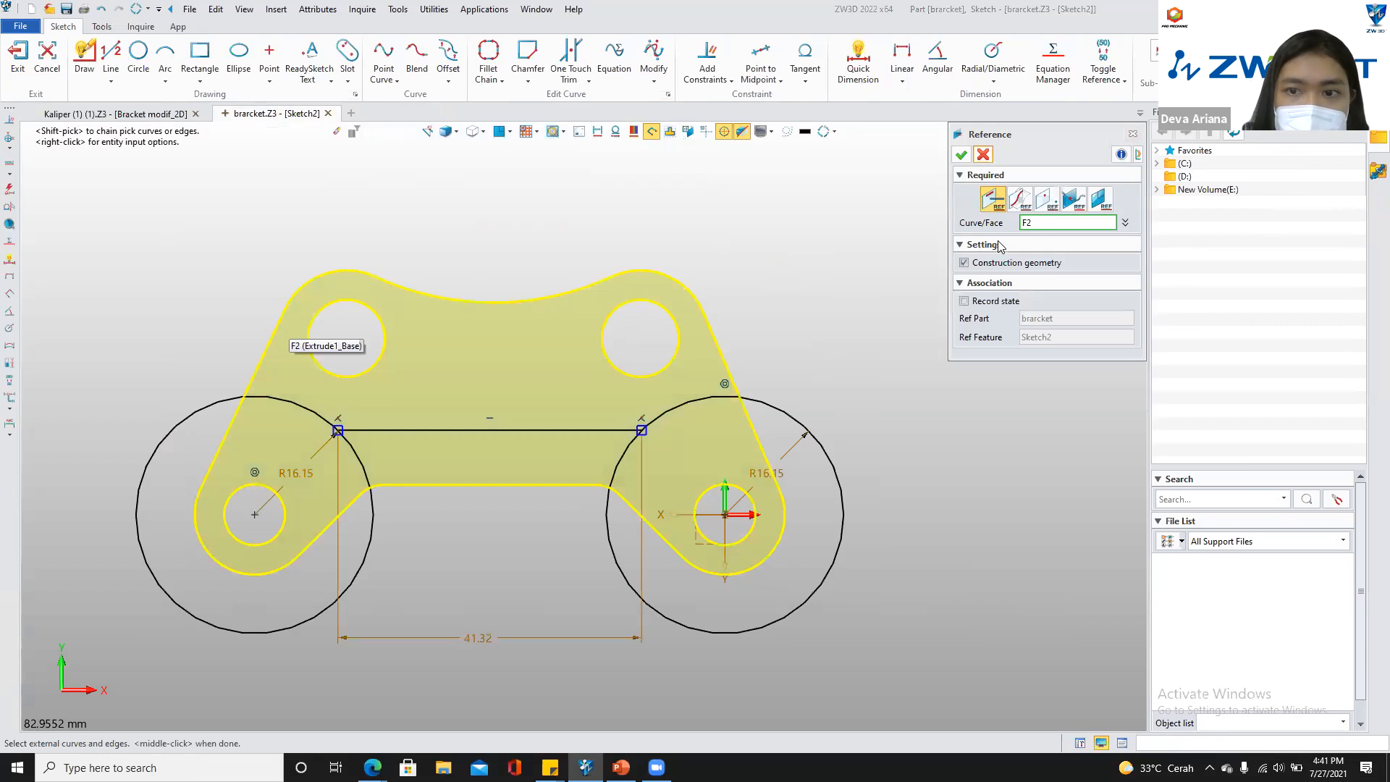
left_click(964, 263)
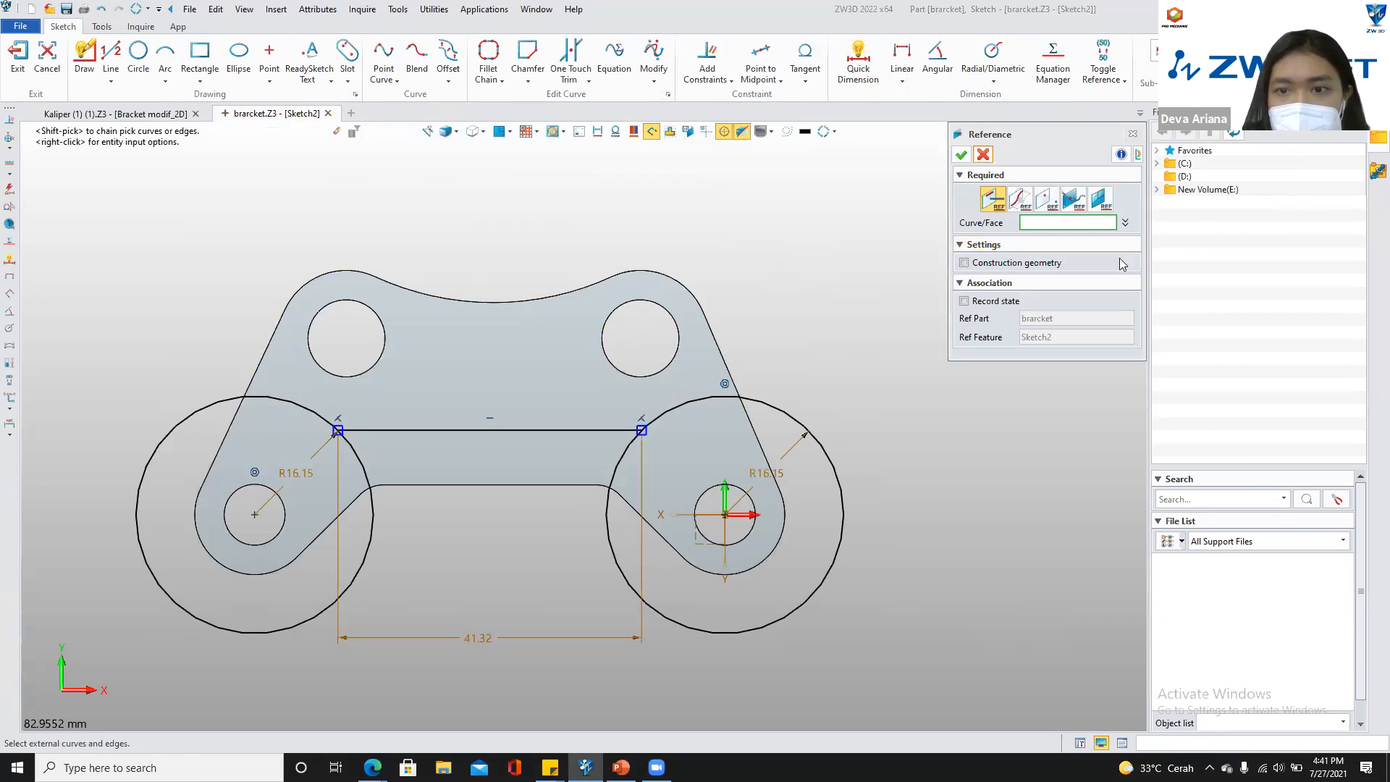
left_click(983, 154)
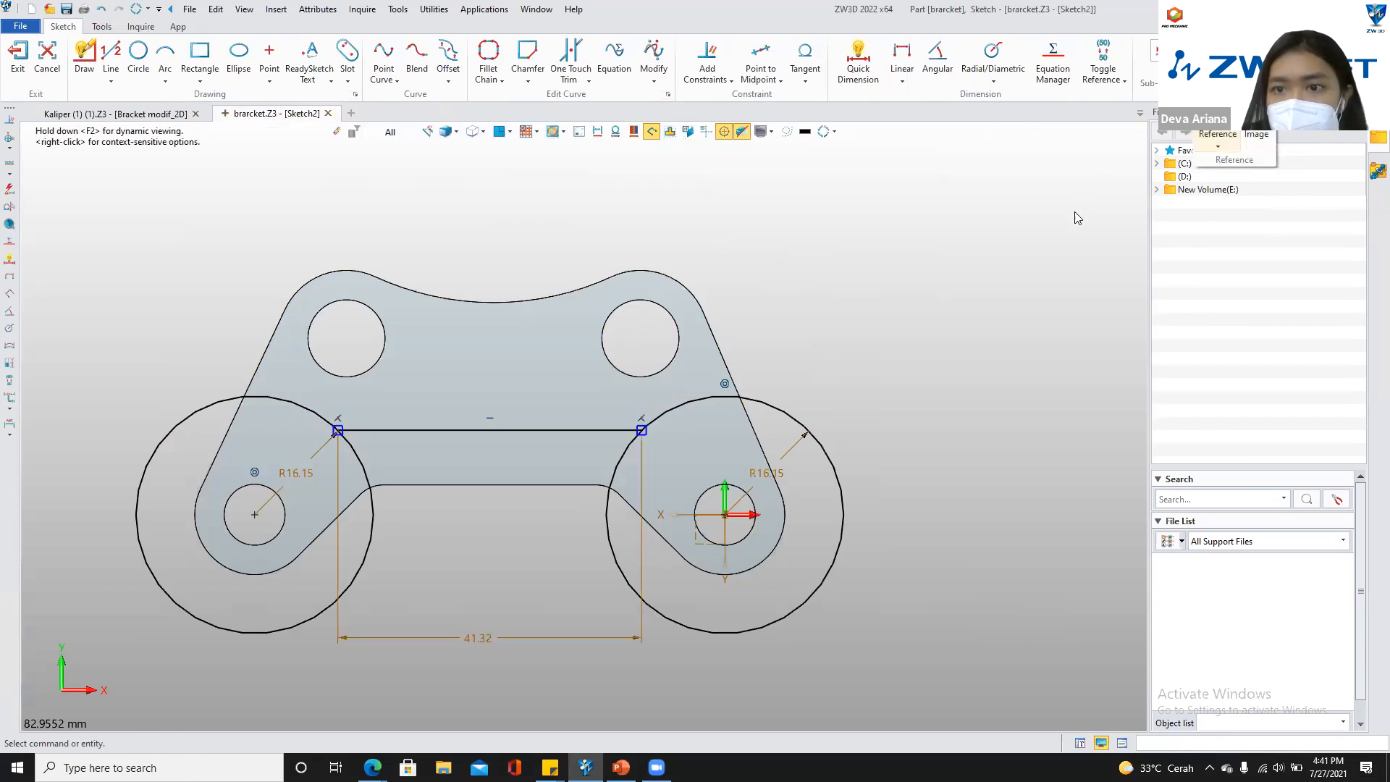
Reference the plate's slanted sides, upper rounded corners, concave top edge and two upper holes into the sketch as regular geometry
left_click(1217, 137)
left_click(281, 326)
left_click(281, 323)
left_click(320, 278)
left_click(436, 295)
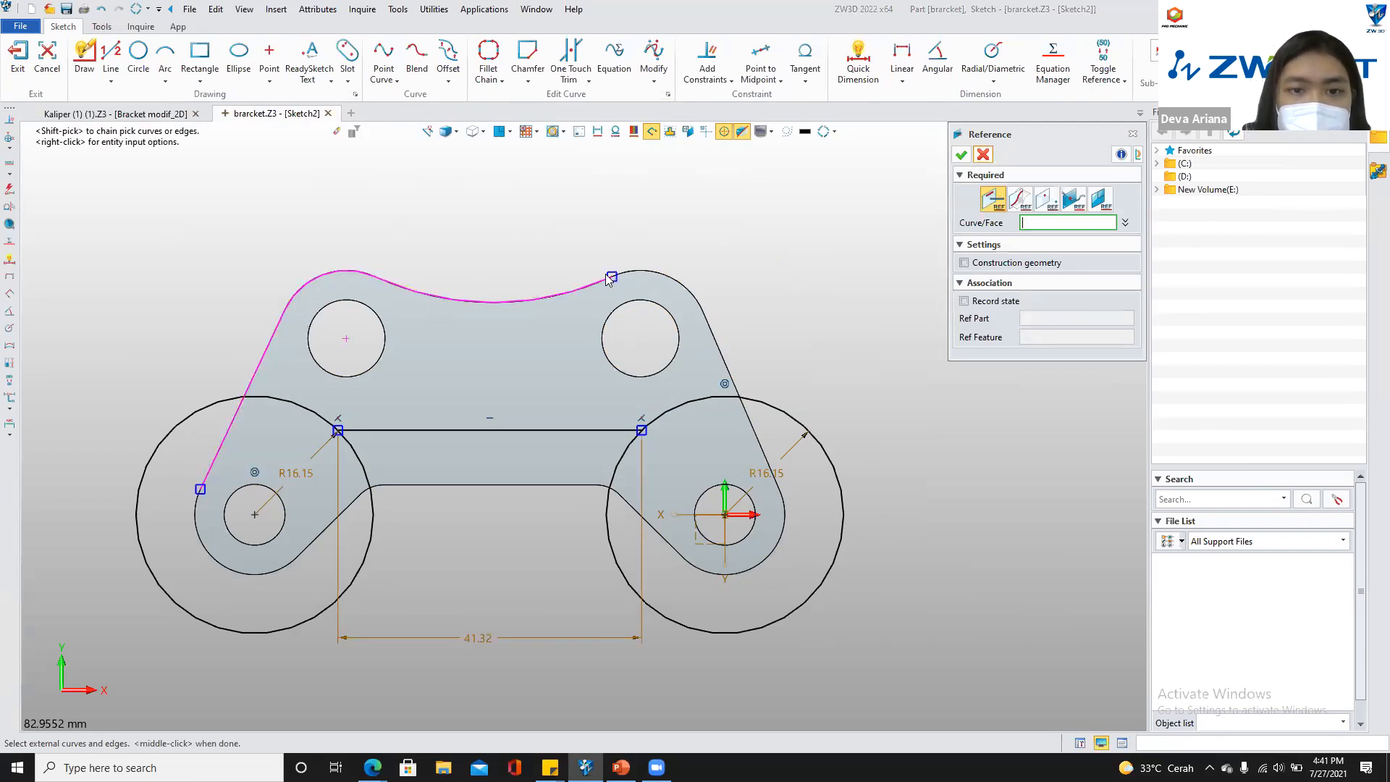
left_click(682, 285)
left_click(721, 352)
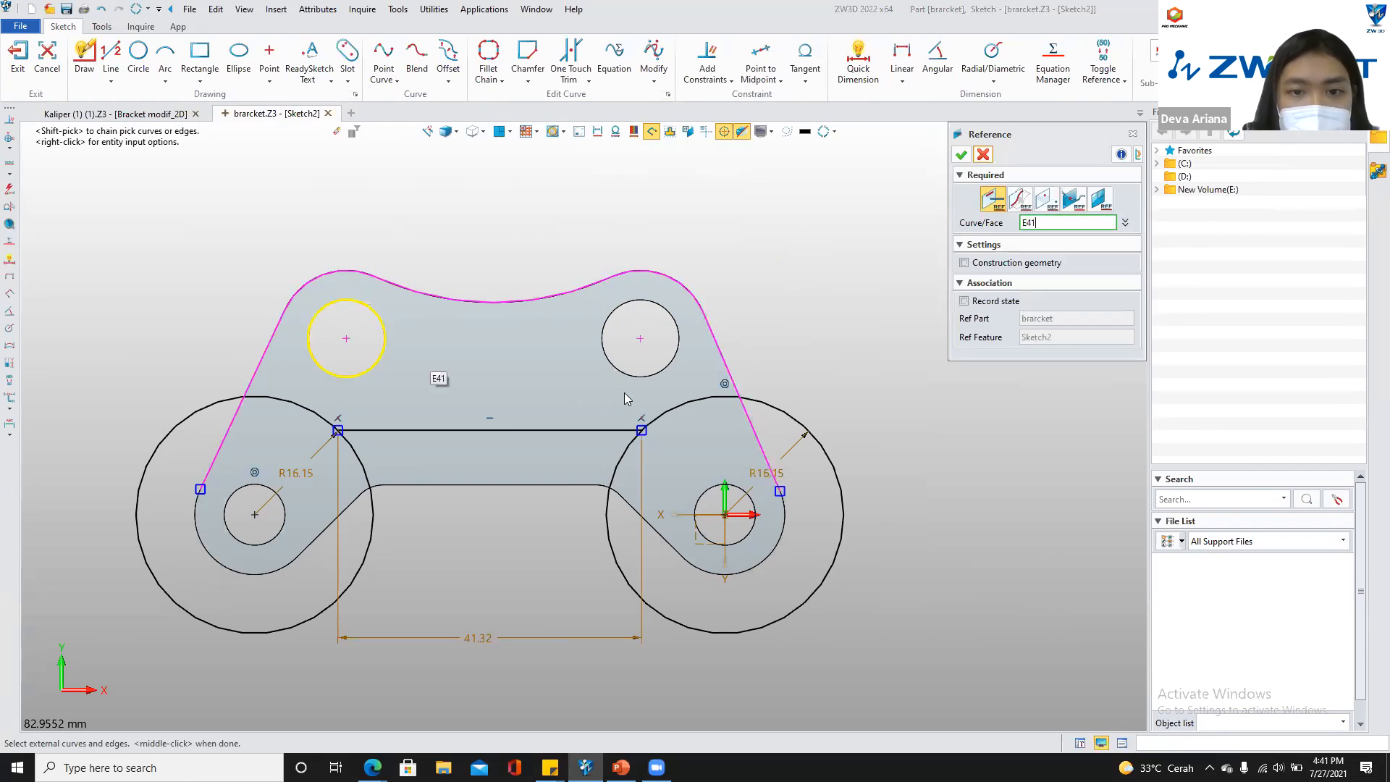
left_click(650, 307)
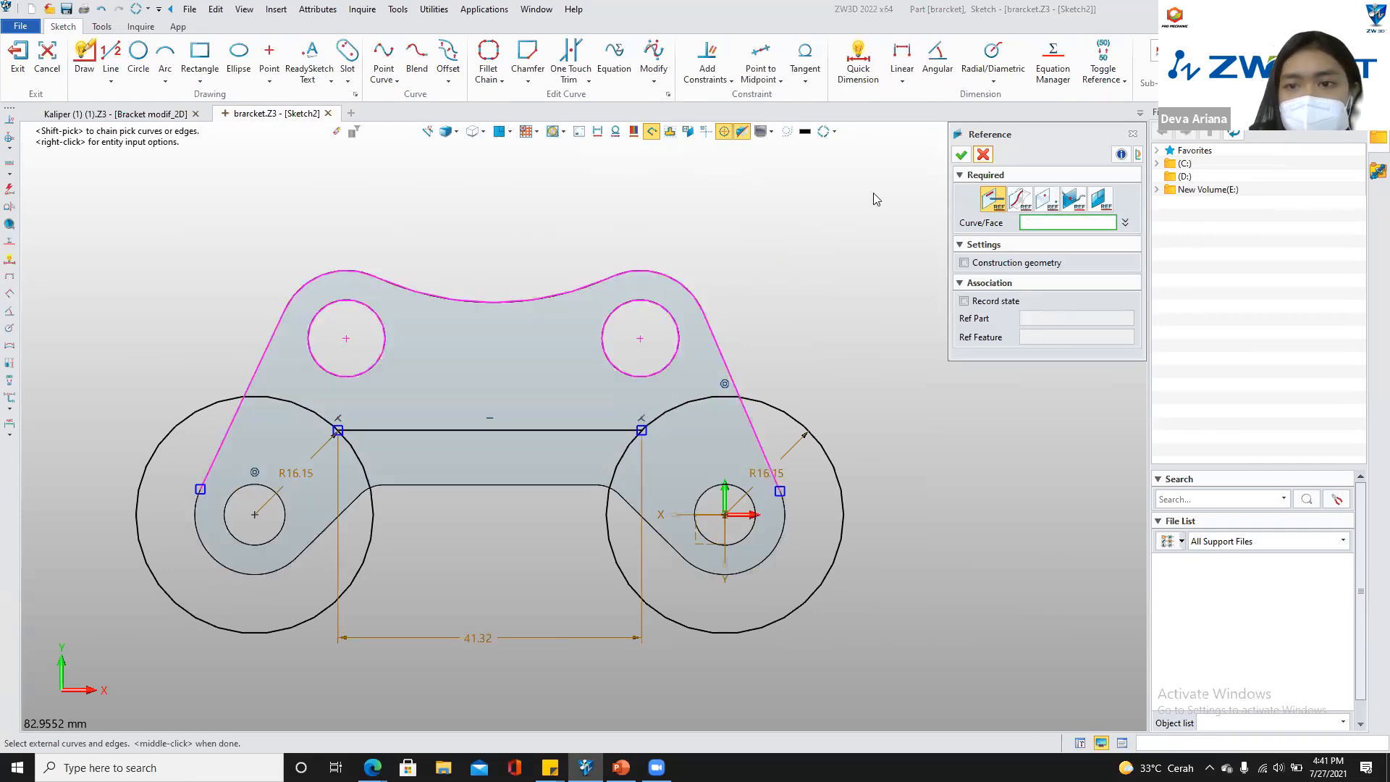
left_click(961, 155)
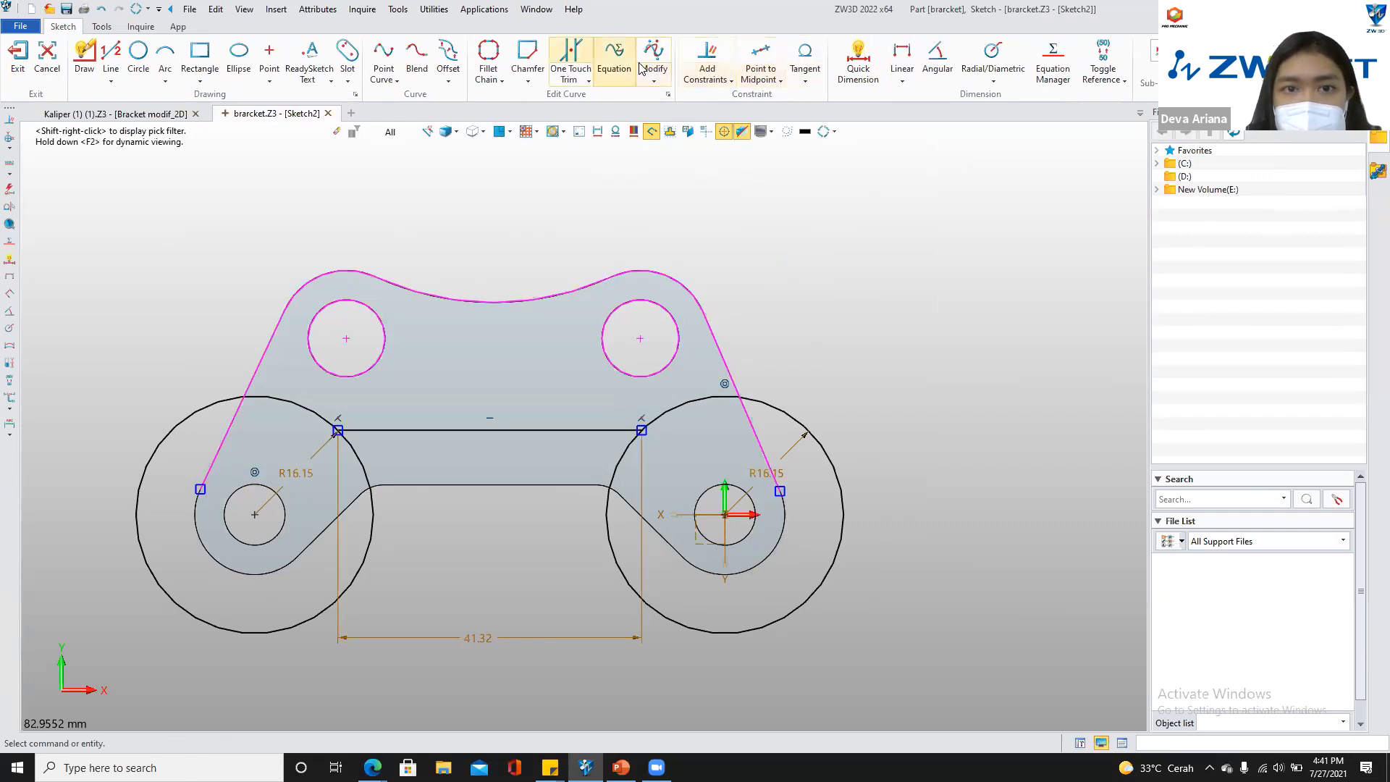
Trim both R16.15 circles and the slanted side lines so only a closed profile above the 41.32 mm line remains
left_click(570, 61)
left_click(149, 479)
left_click(215, 462)
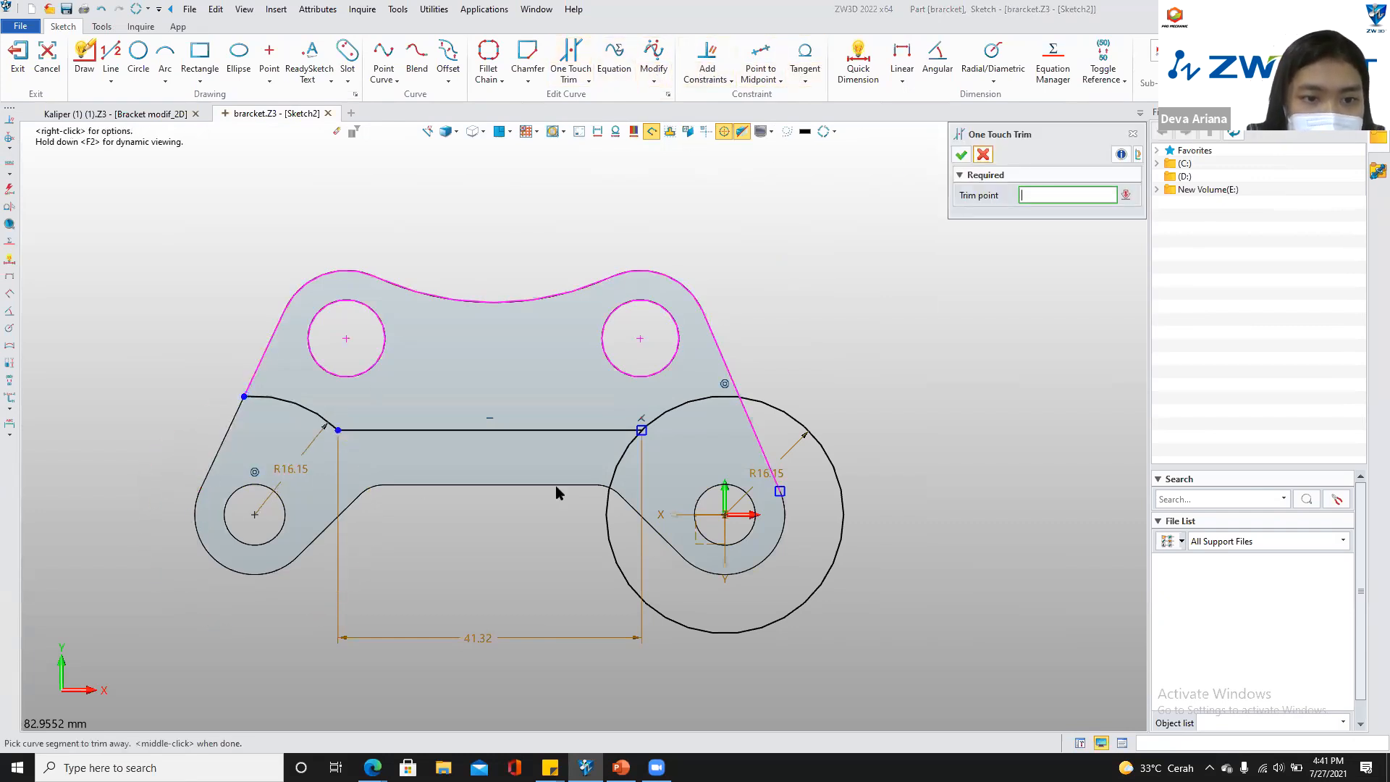
left_click(832, 445)
left_click(759, 445)
left_click(961, 154)
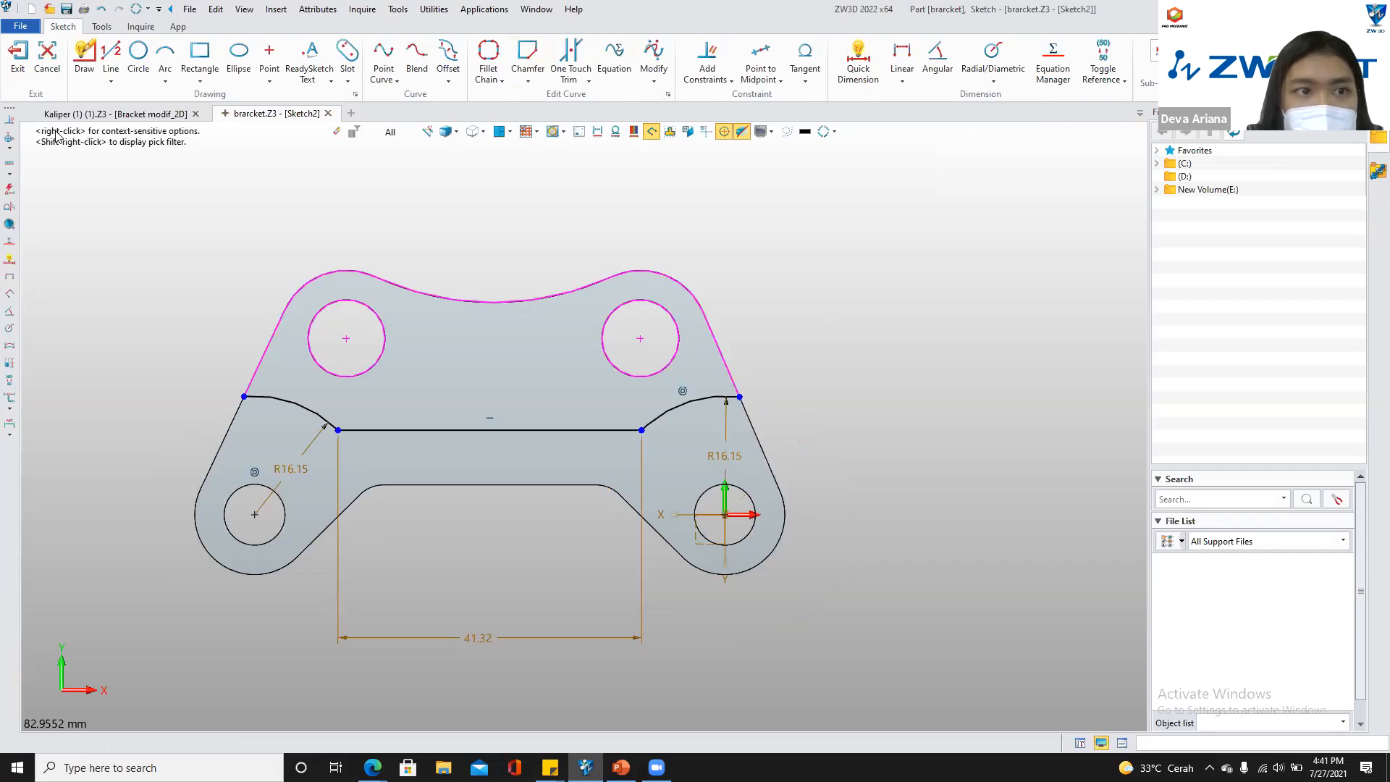
Check the profile against the drawing, finish the sketch and extrude it 22.4 mm to one side
left_click(116, 114)
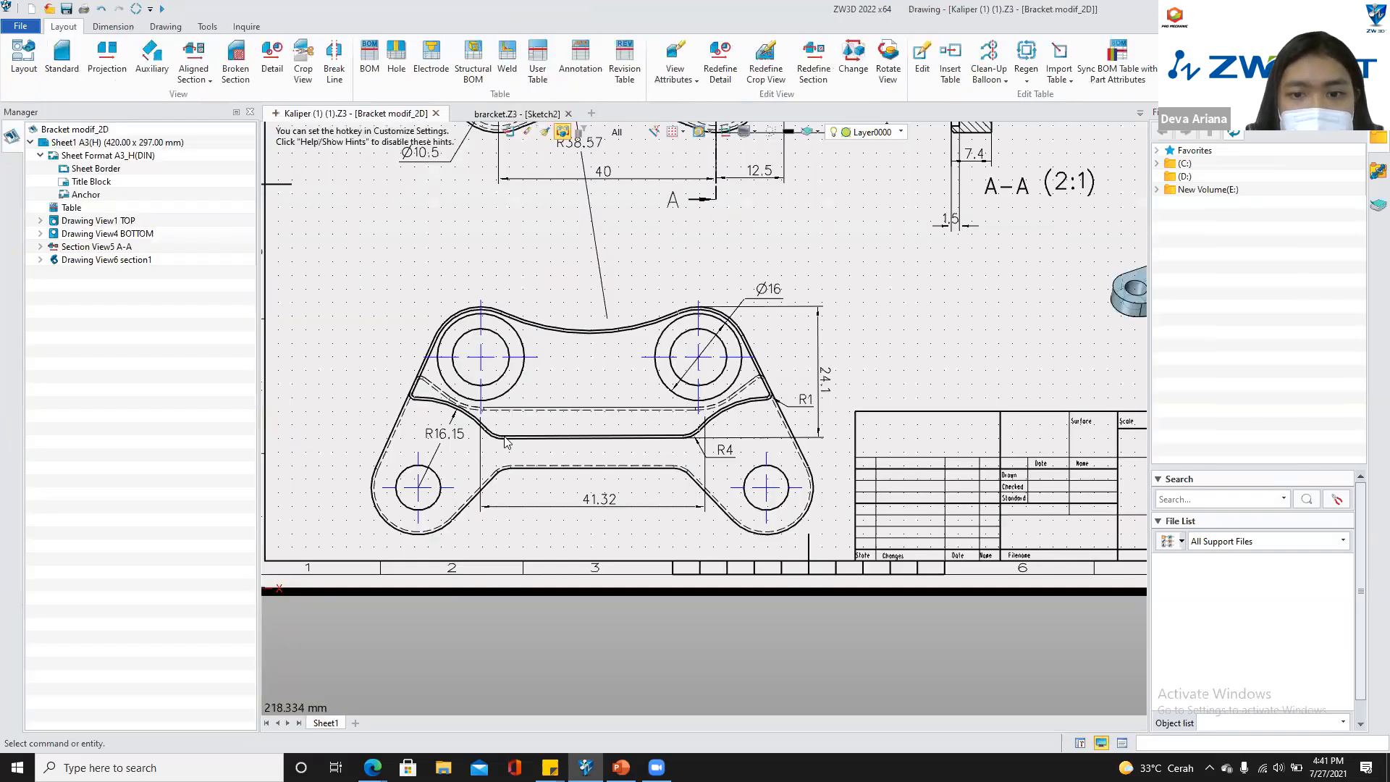
left_click(505, 114)
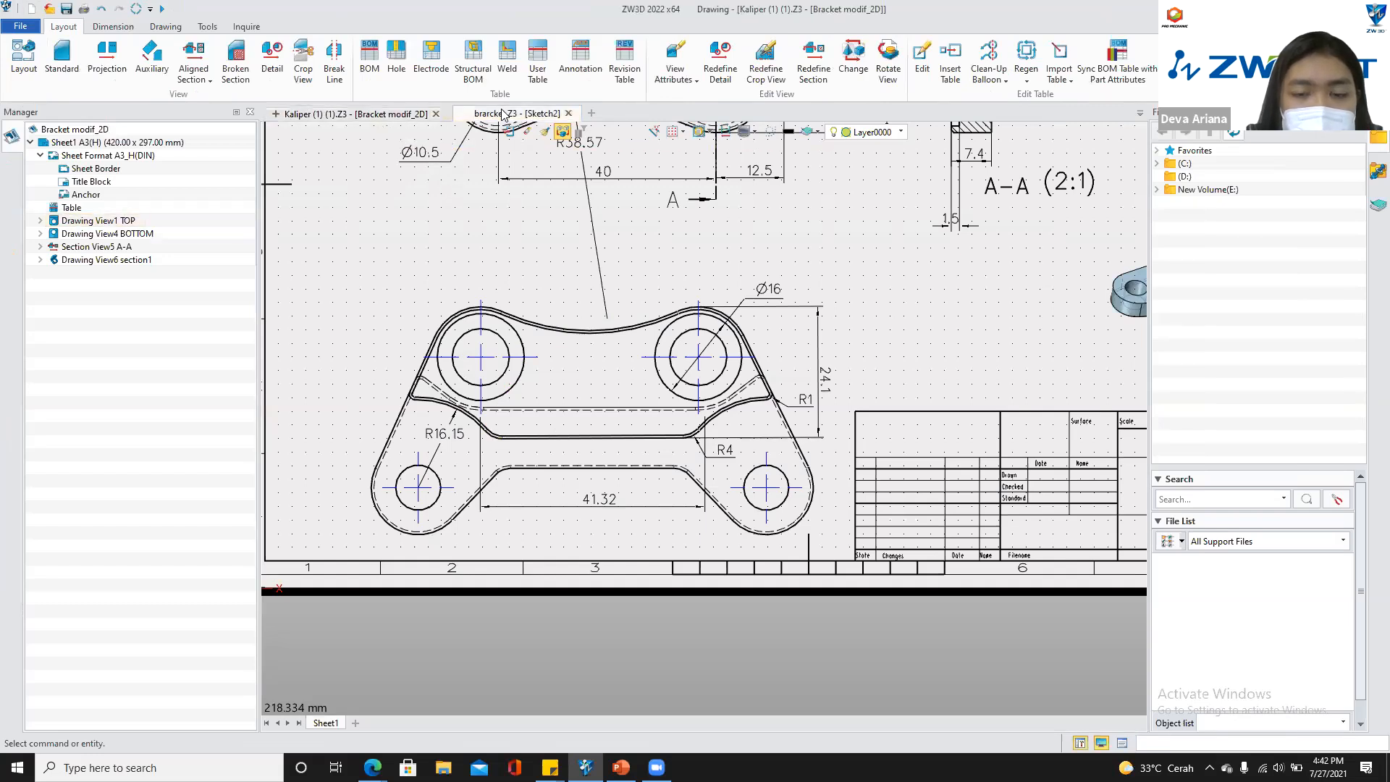
right_click_drag(848, 248, 850, 239)
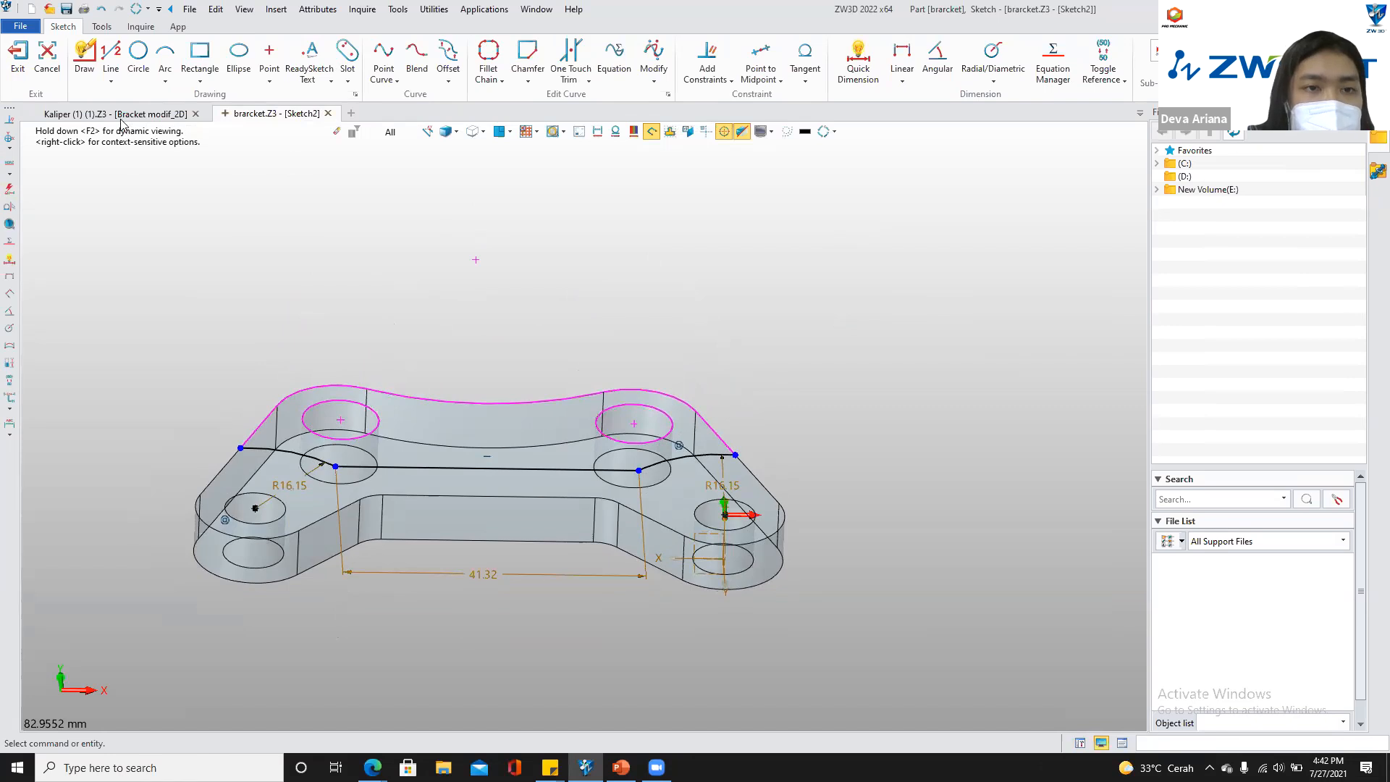
left_click(20, 58)
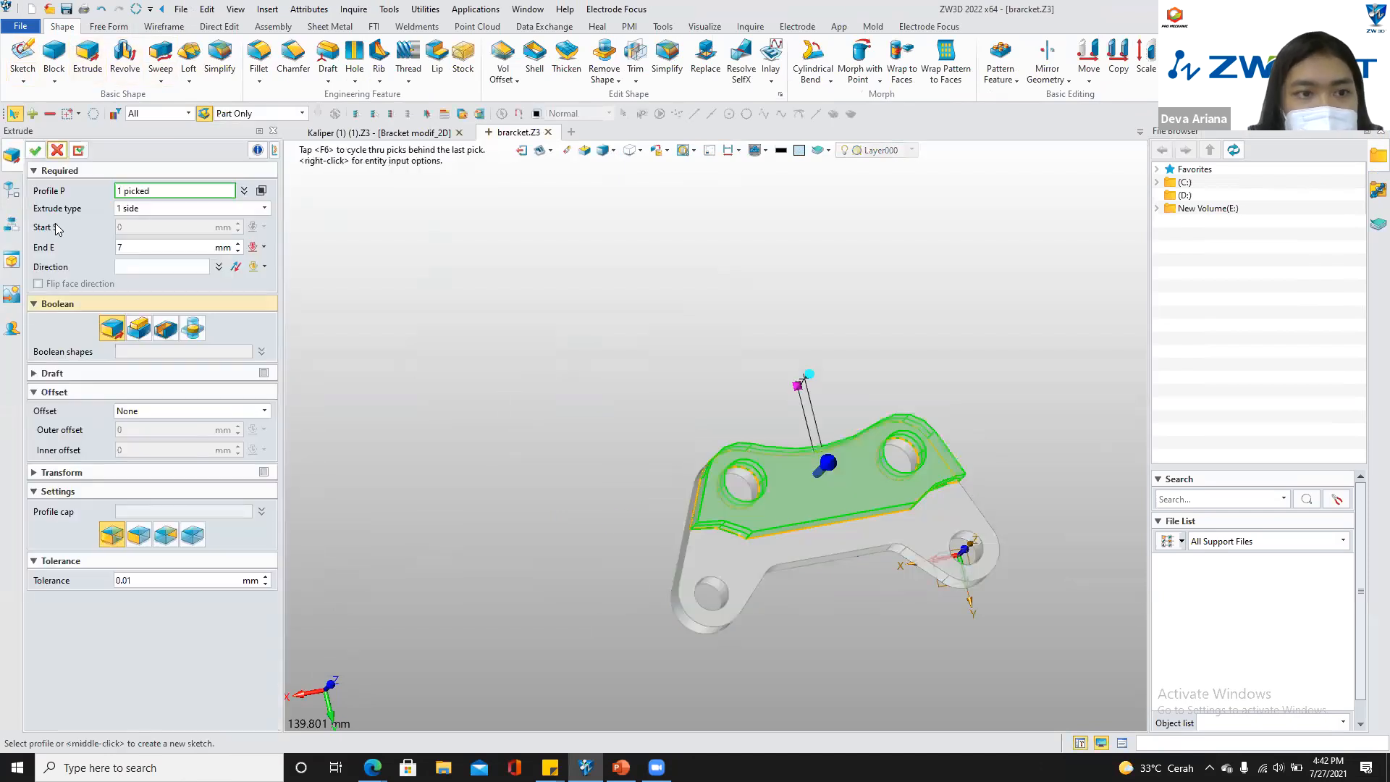
left_click(142, 247)
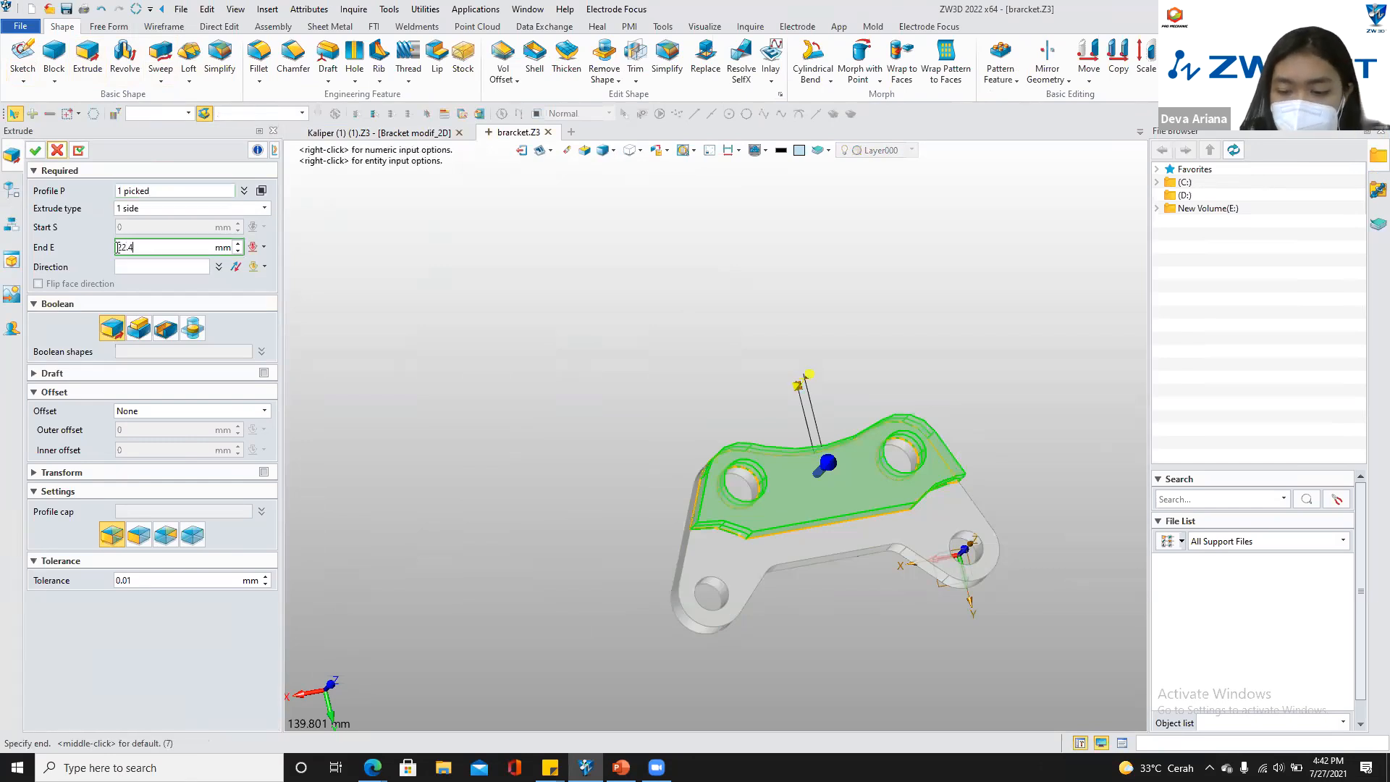
left_click(36, 150)
Add 1 mm fillets to the two outer vertical edges of the raised section
right_click_drag(1089, 528, 1097, 426)
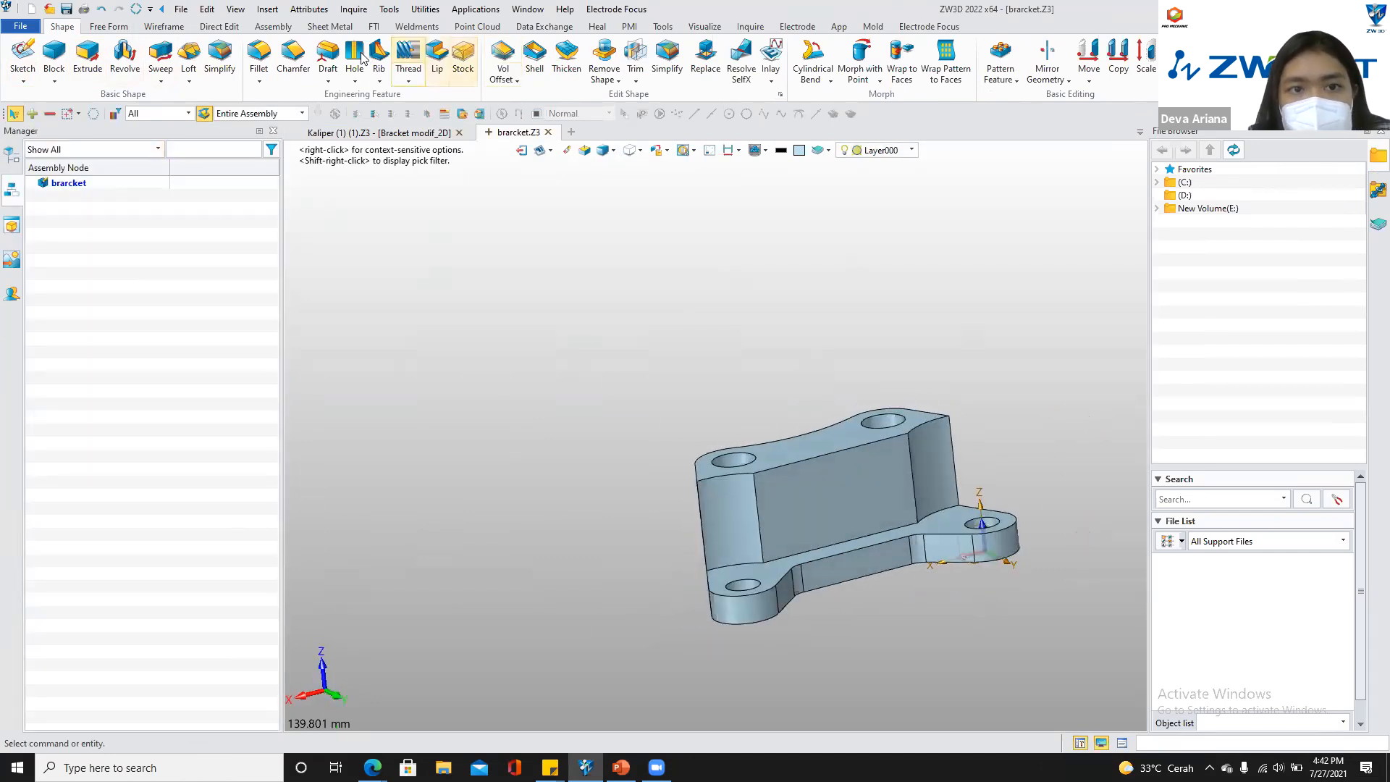
left_click(260, 54)
left_click(703, 518)
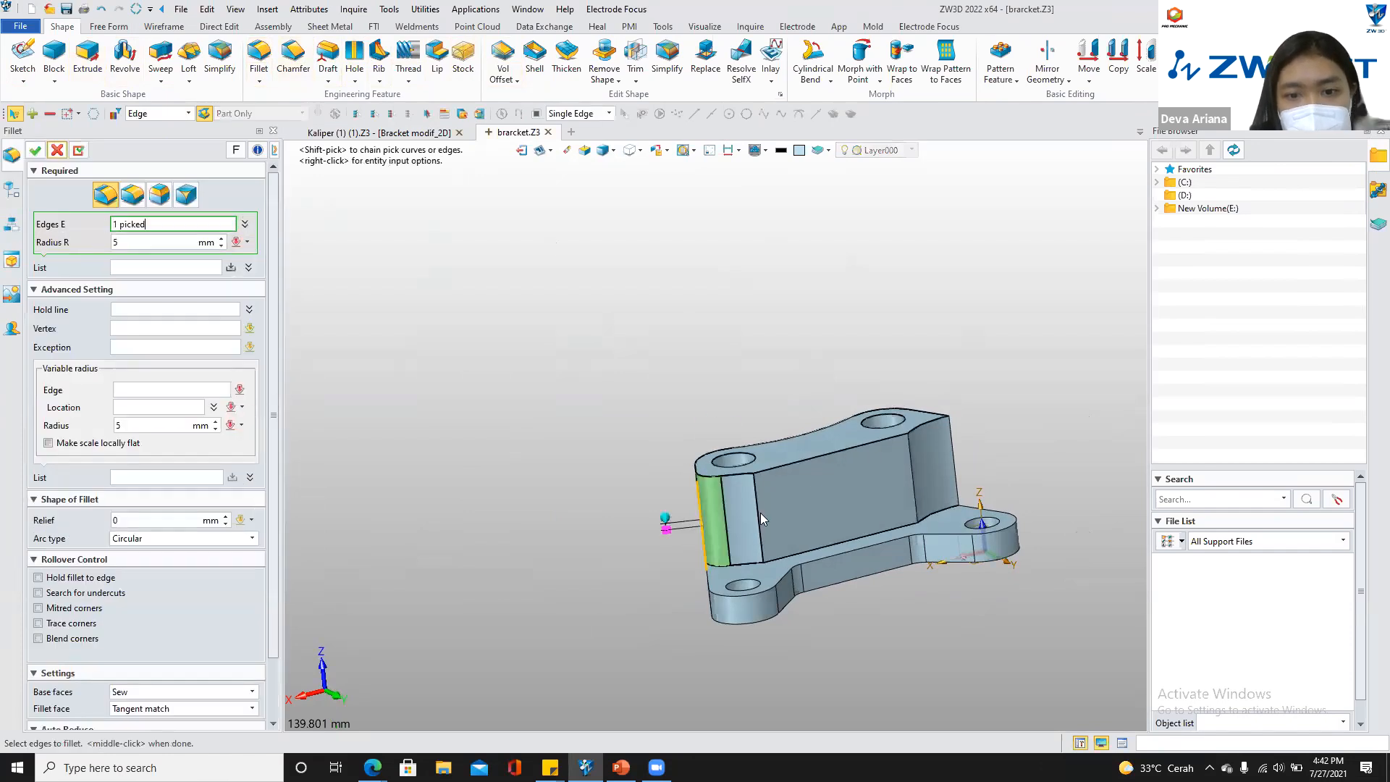
left_click(954, 479)
left_click(114, 242)
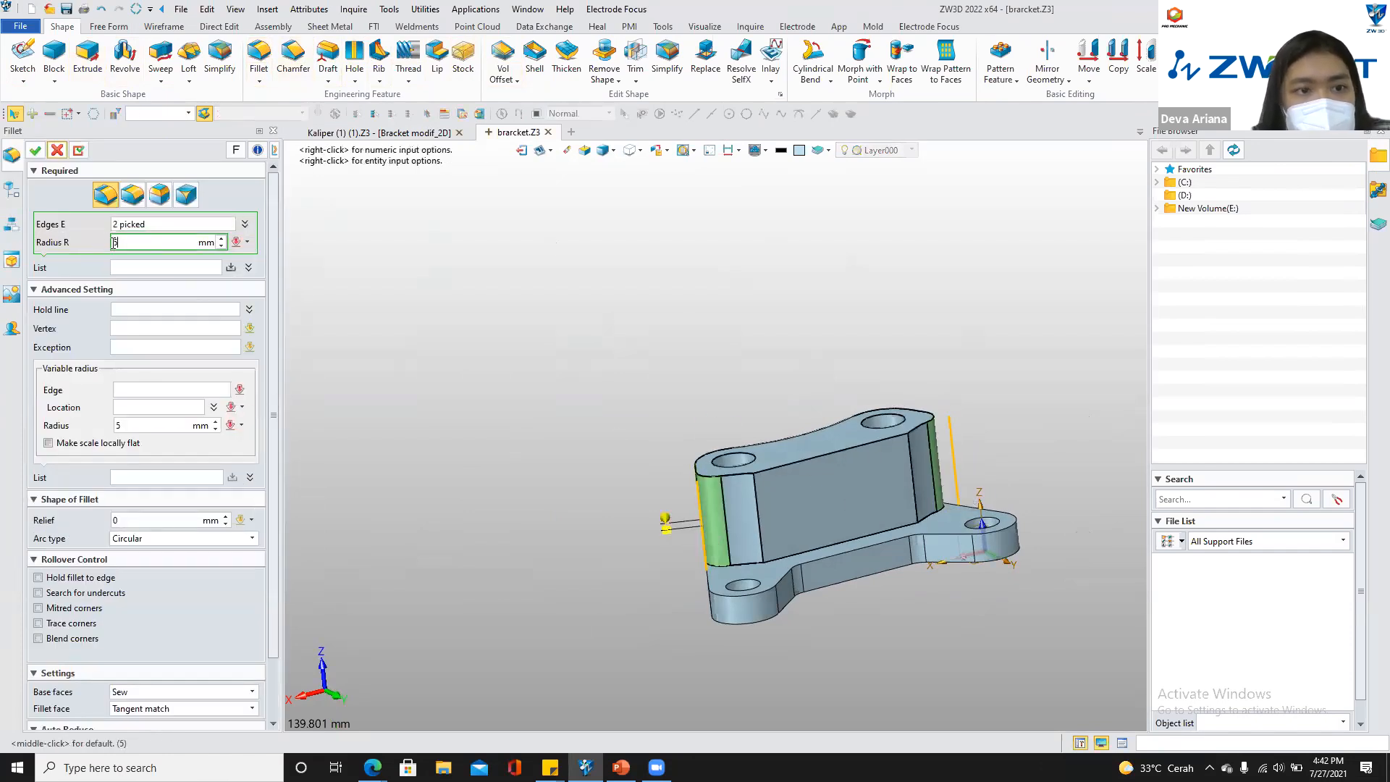
key("Return")
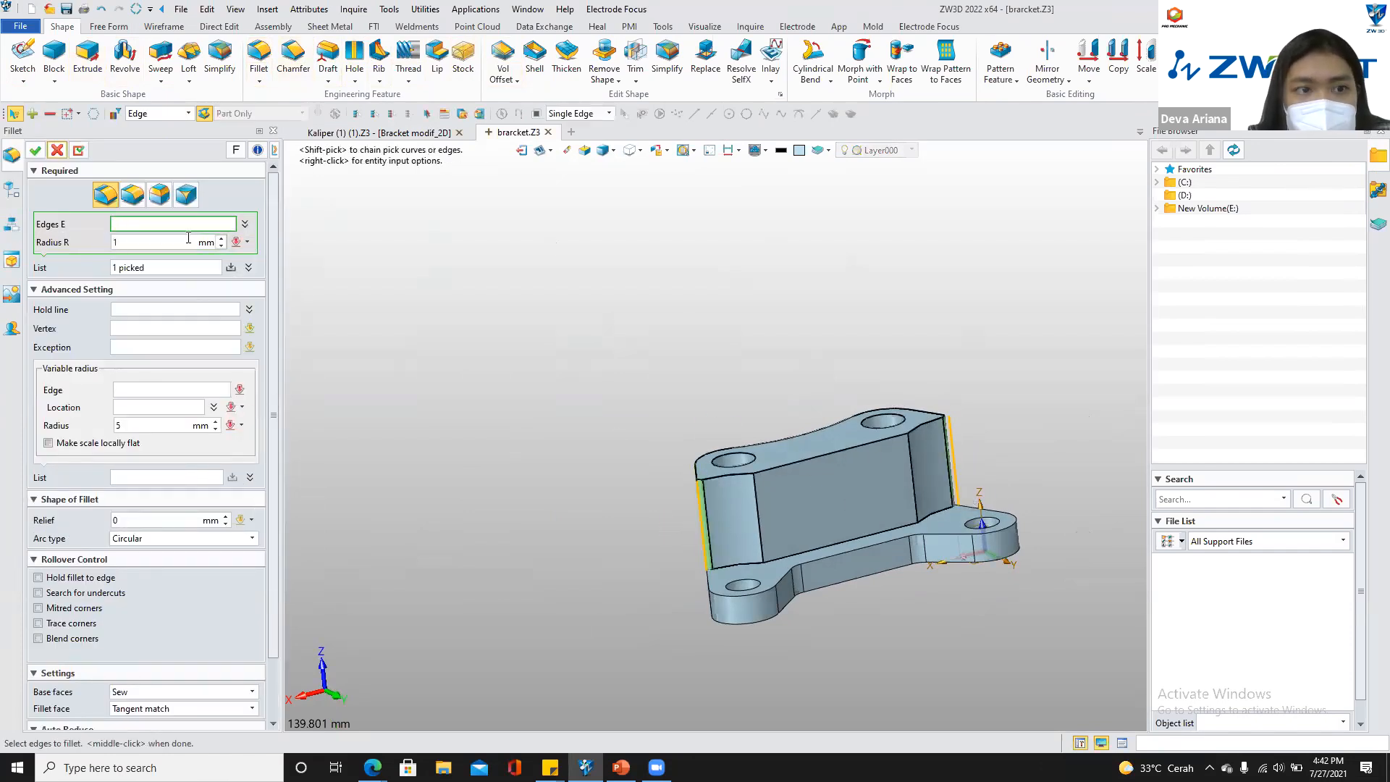
Add 4 mm fillets to the raised section's two vertical edges bordering its flat front face, and apply all fillets
left_click(760, 502)
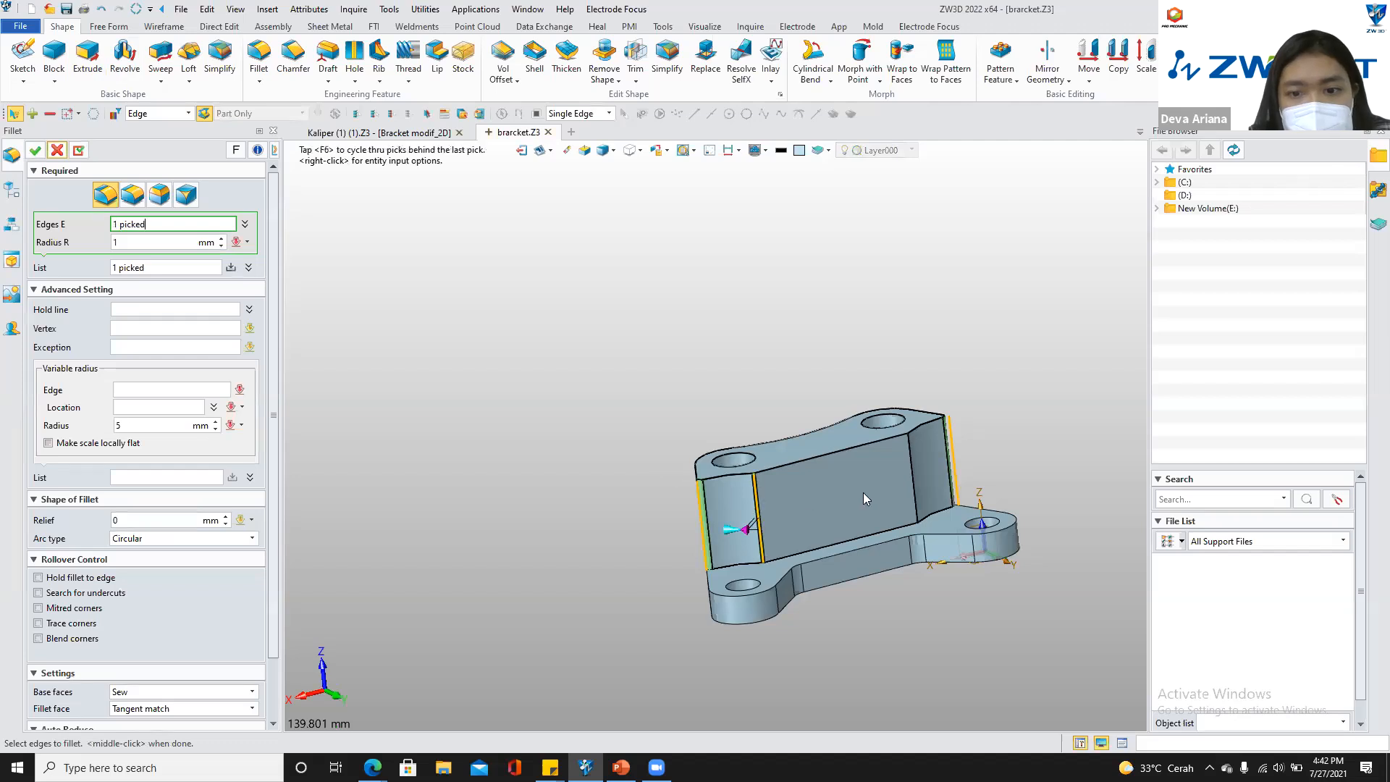
left_click(913, 507)
left_click(167, 241)
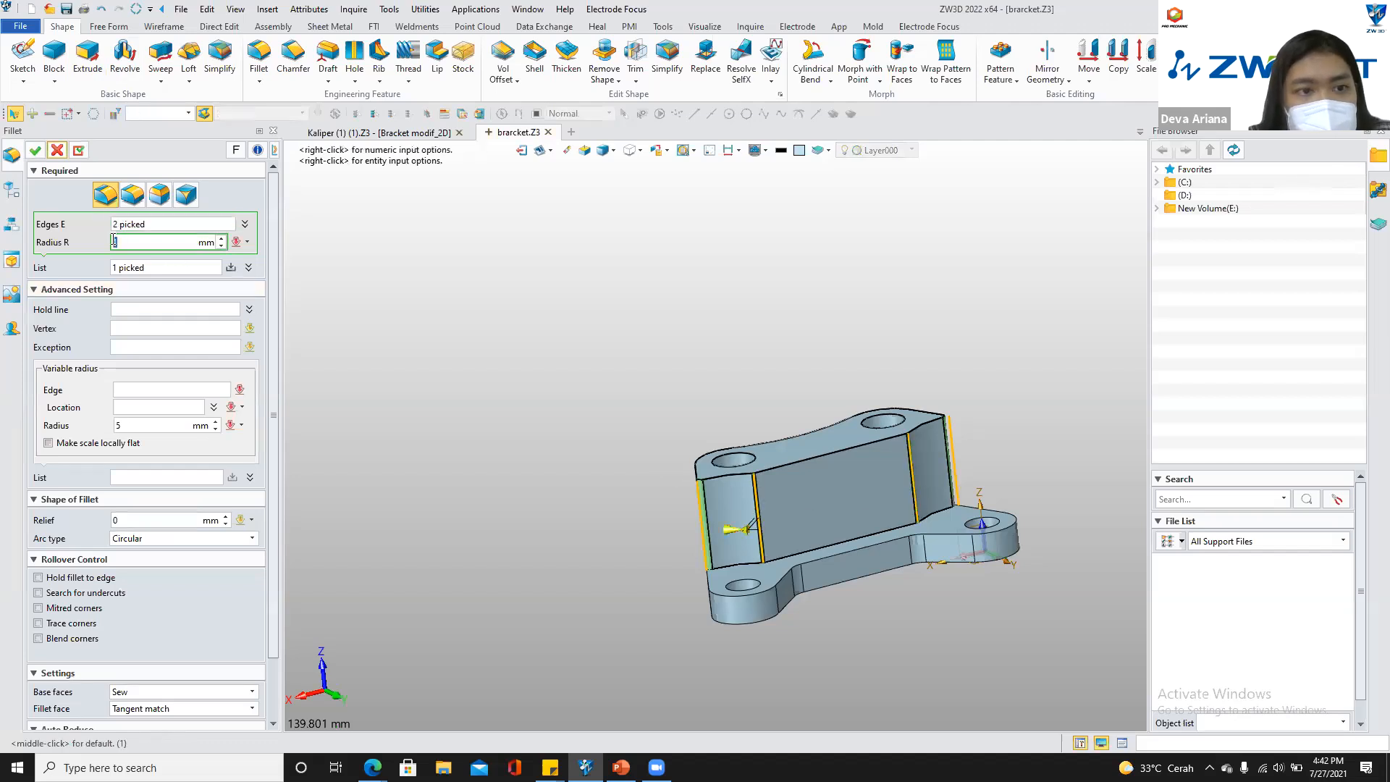
type("4")
key("Return")
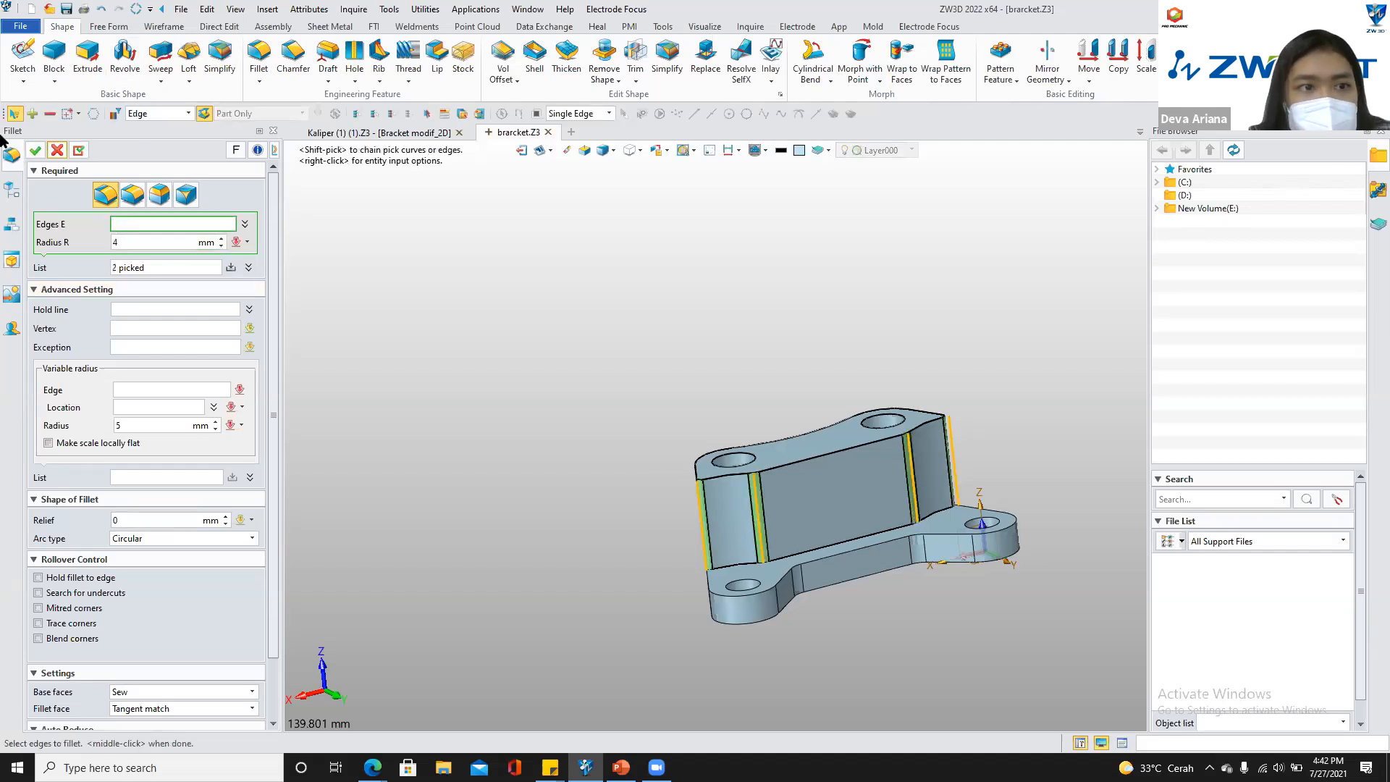
left_click(36, 151)
Examine the drawing's top, bottom and A-A section views and compare them with the model for the remaining features
middle_click_drag(406, 267, 668, 430)
left_click(384, 135)
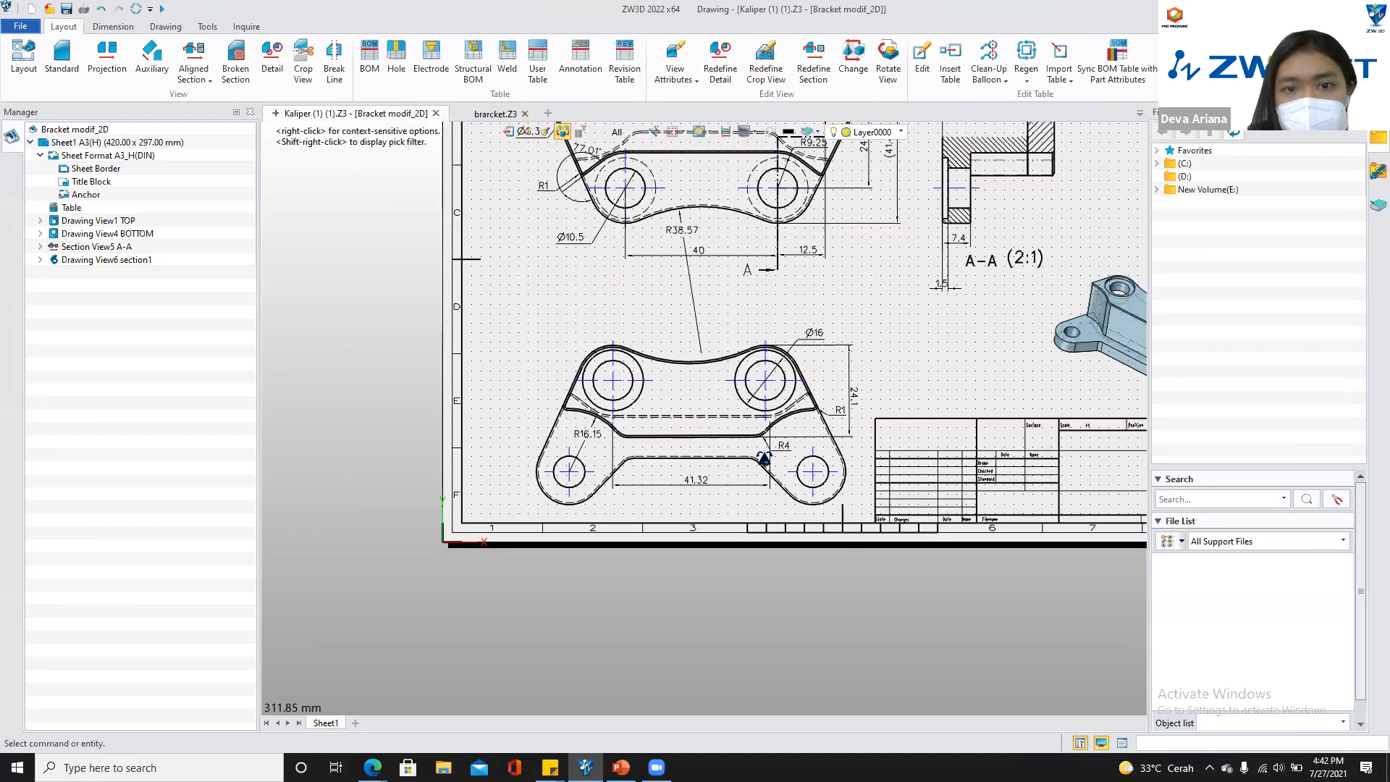
mouse_move(763, 458)
middle_mouse_down()
mouse_move(597, 559)
mouse_move(830, 490)
middle_mouse_up()
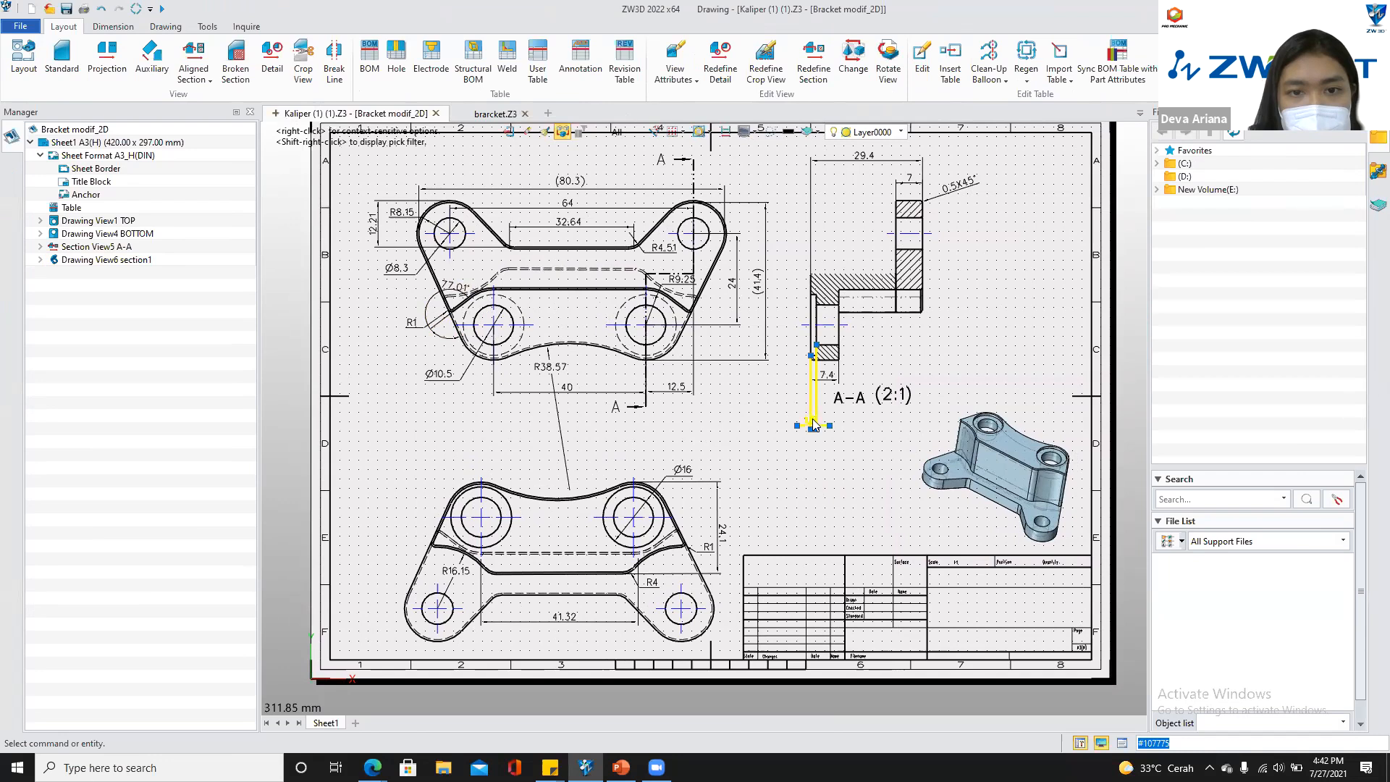
middle_click_drag(815, 425, 818, 467)
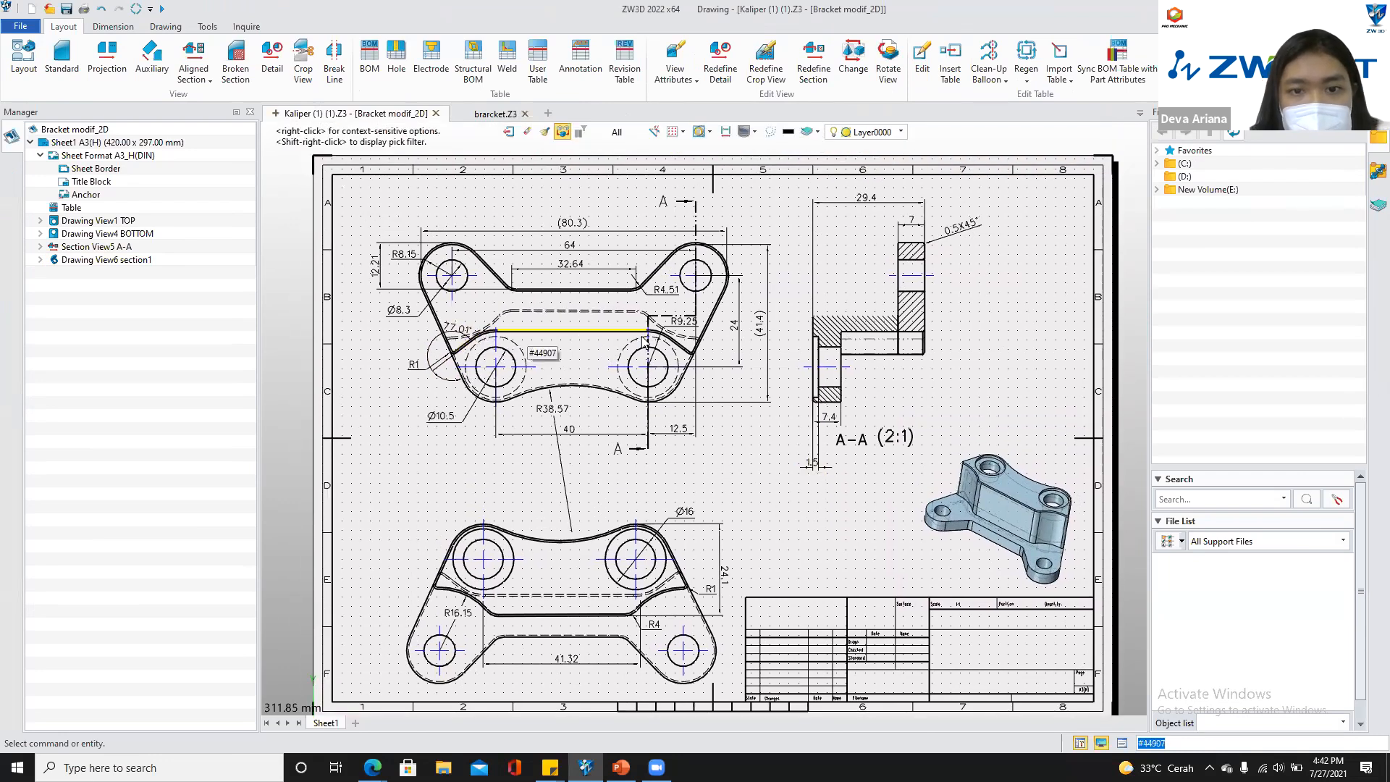
left_click(495, 113)
middle_click_drag(632, 403, 790, 233)
mouse_move(790, 233)
right_mouse_down()
mouse_move(689, 155)
mouse_move(695, 258)
right_mouse_up()
left_click(378, 132)
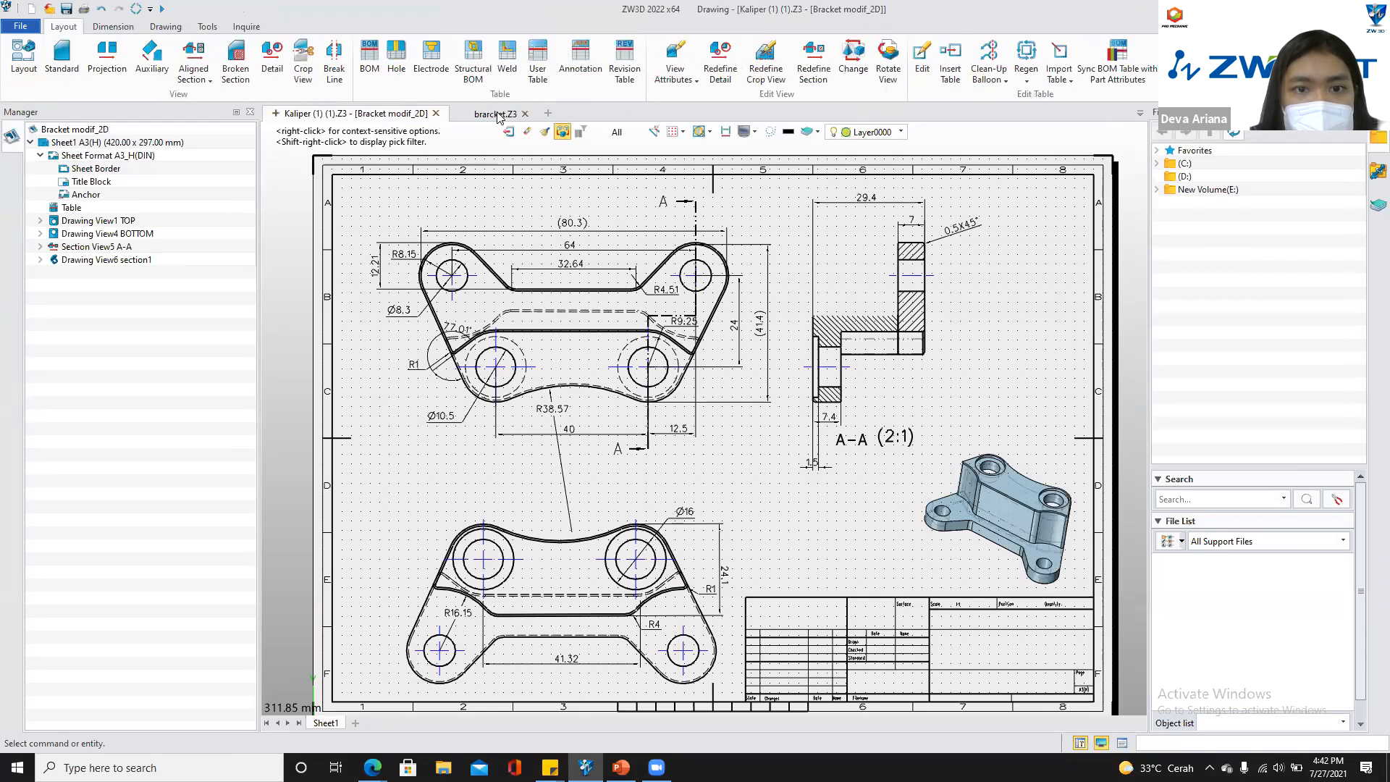
Start a new sketch on the plate's flat face opposite the raised section
left_click(497, 114)
mouse_move(521, 345)
right_mouse_down()
mouse_move(657, 456)
mouse_move(702, 549)
mouse_move(534, 673)
mouse_move(474, 539)
mouse_move(463, 441)
right_mouse_up()
left_click(23, 58)
left_click(818, 523)
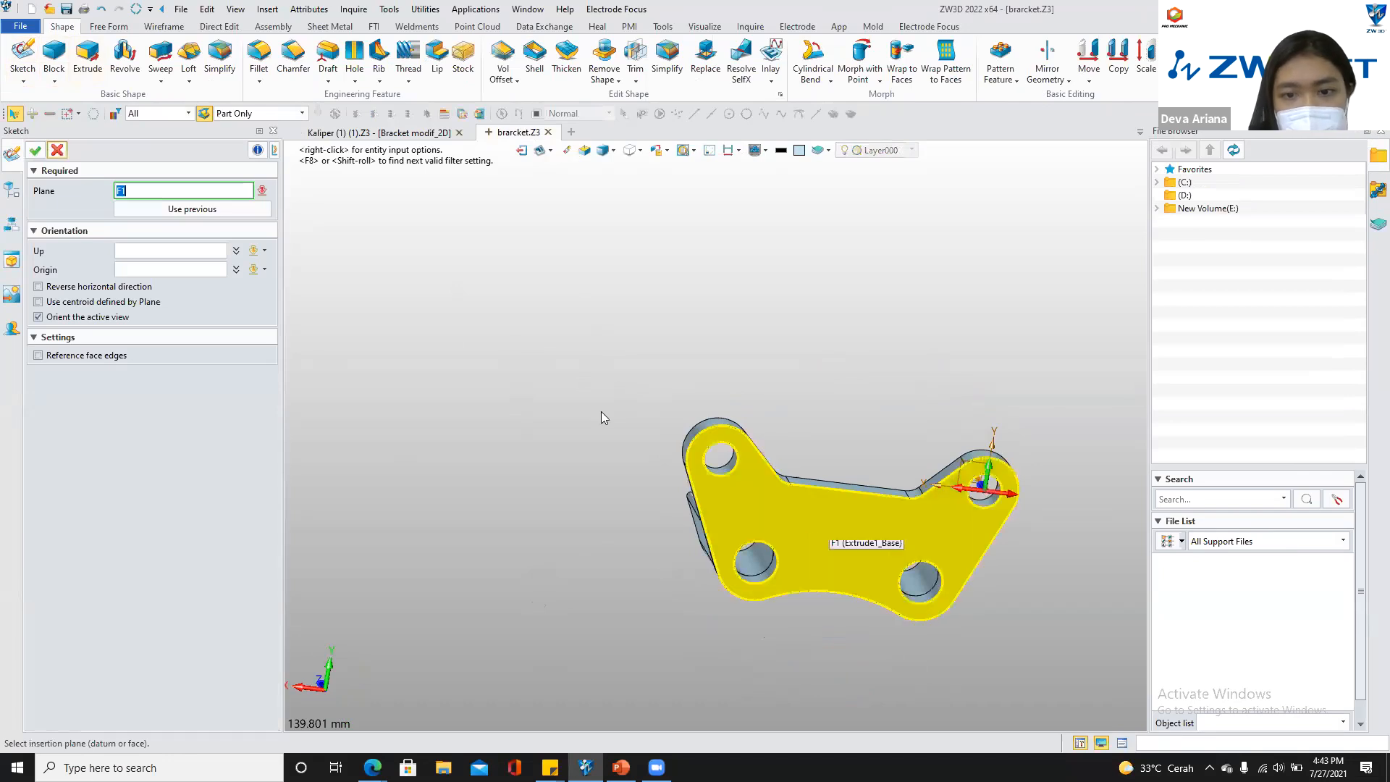
left_click(36, 150)
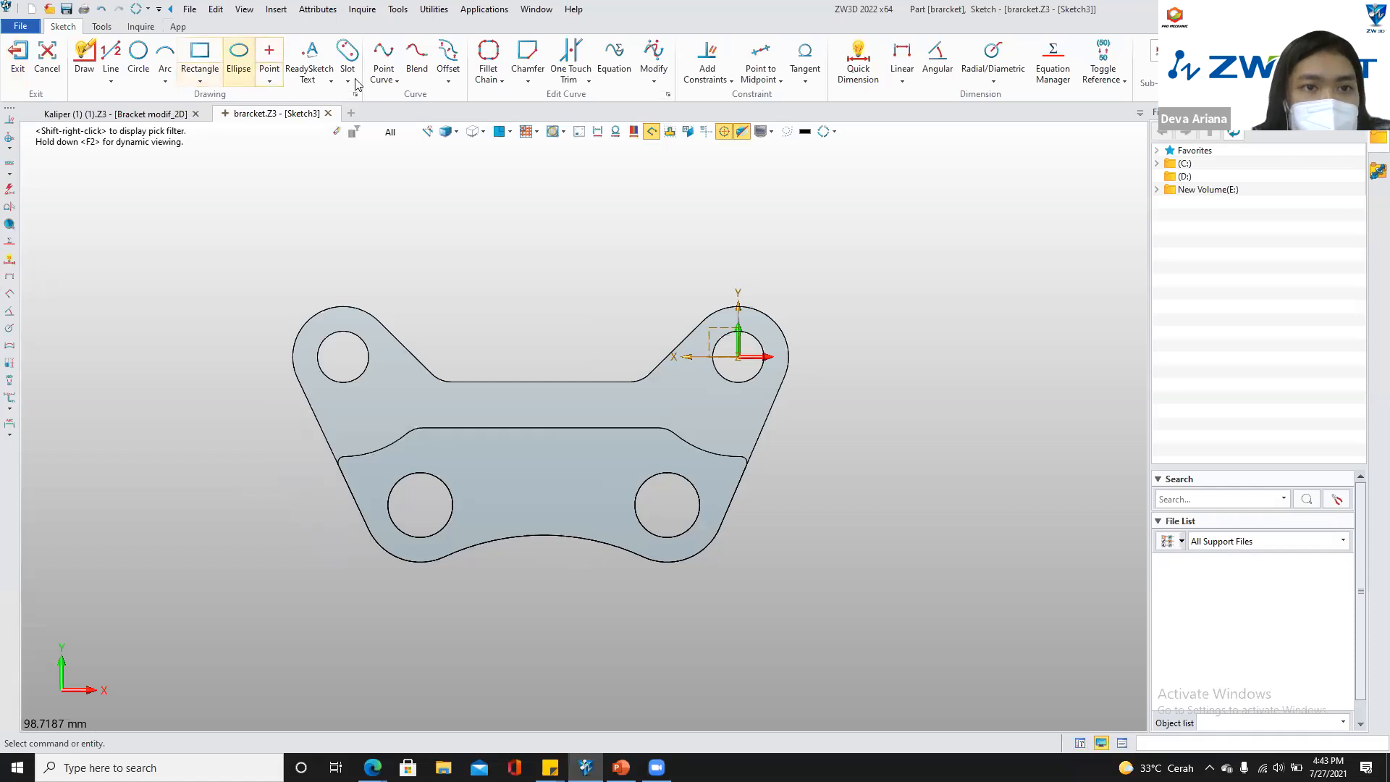
Check the radius in the drawing's top view and draw a 9.25 mm radius circle concentric with the lower-left hole
left_click(86, 114)
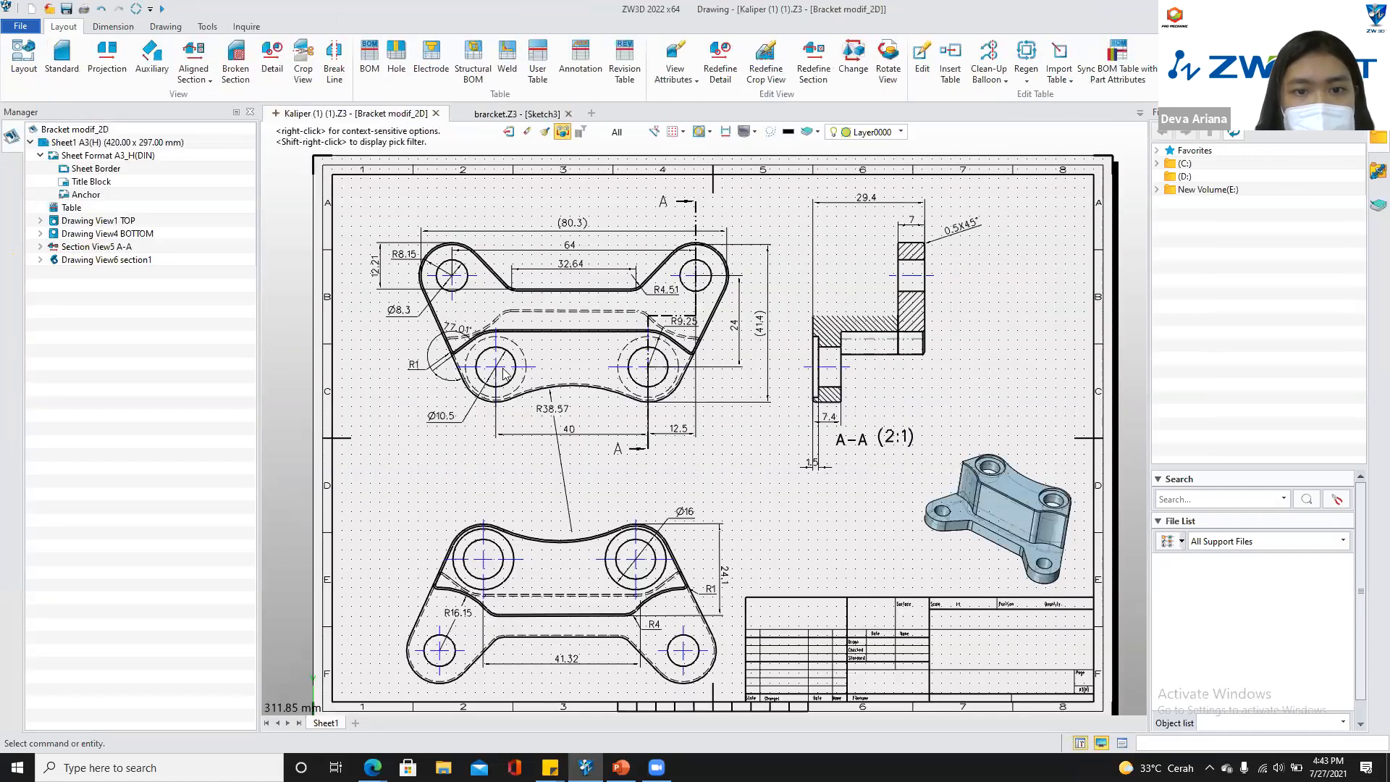
scroll(691, 381, "up", 2)
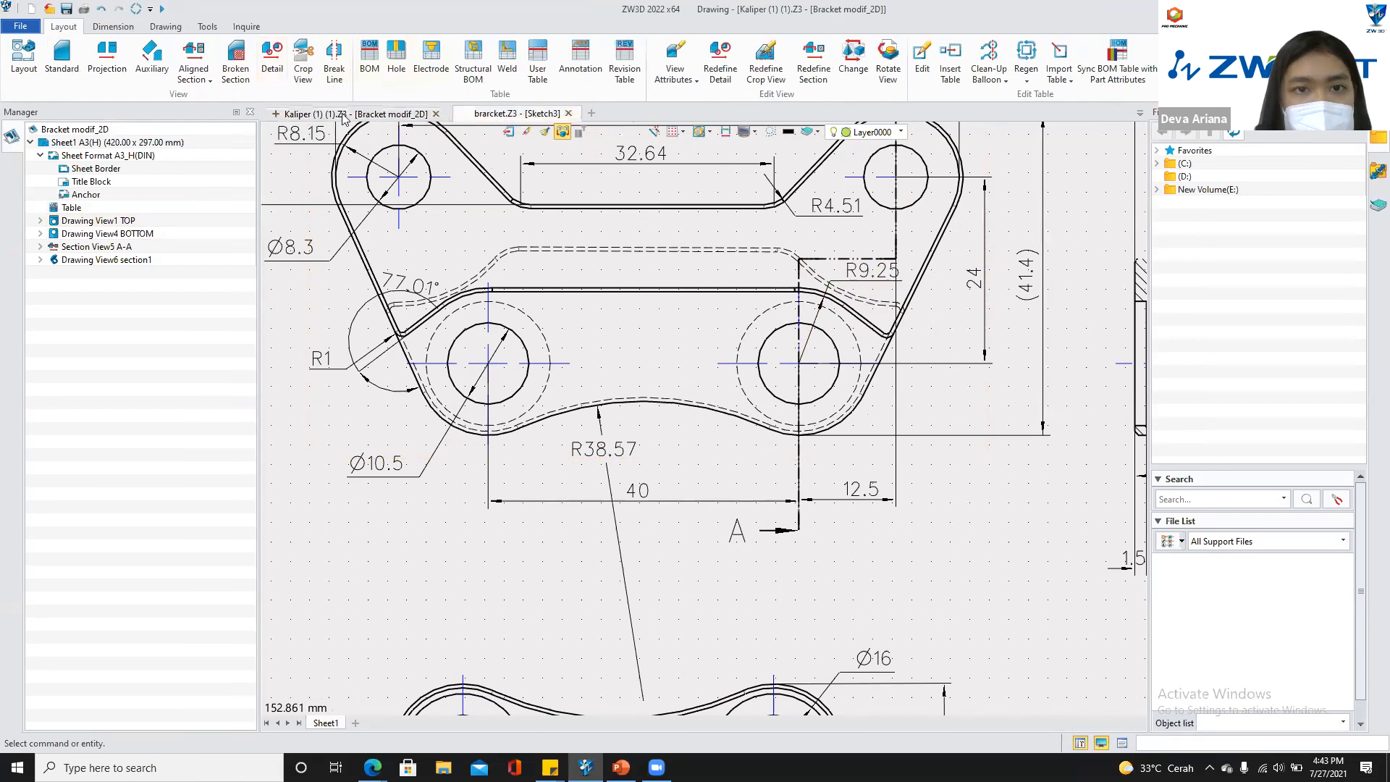
left_click(496, 115)
left_click(139, 55)
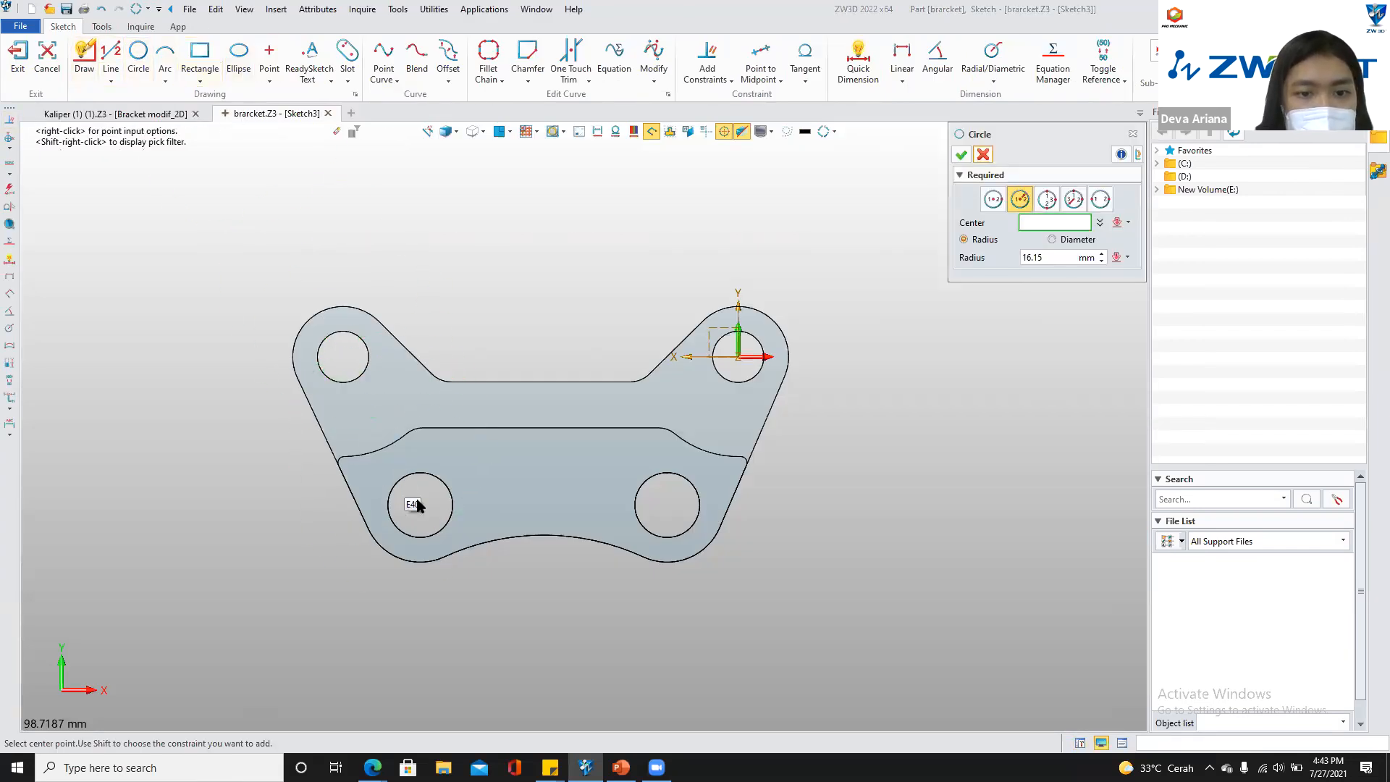
left_click(420, 504)
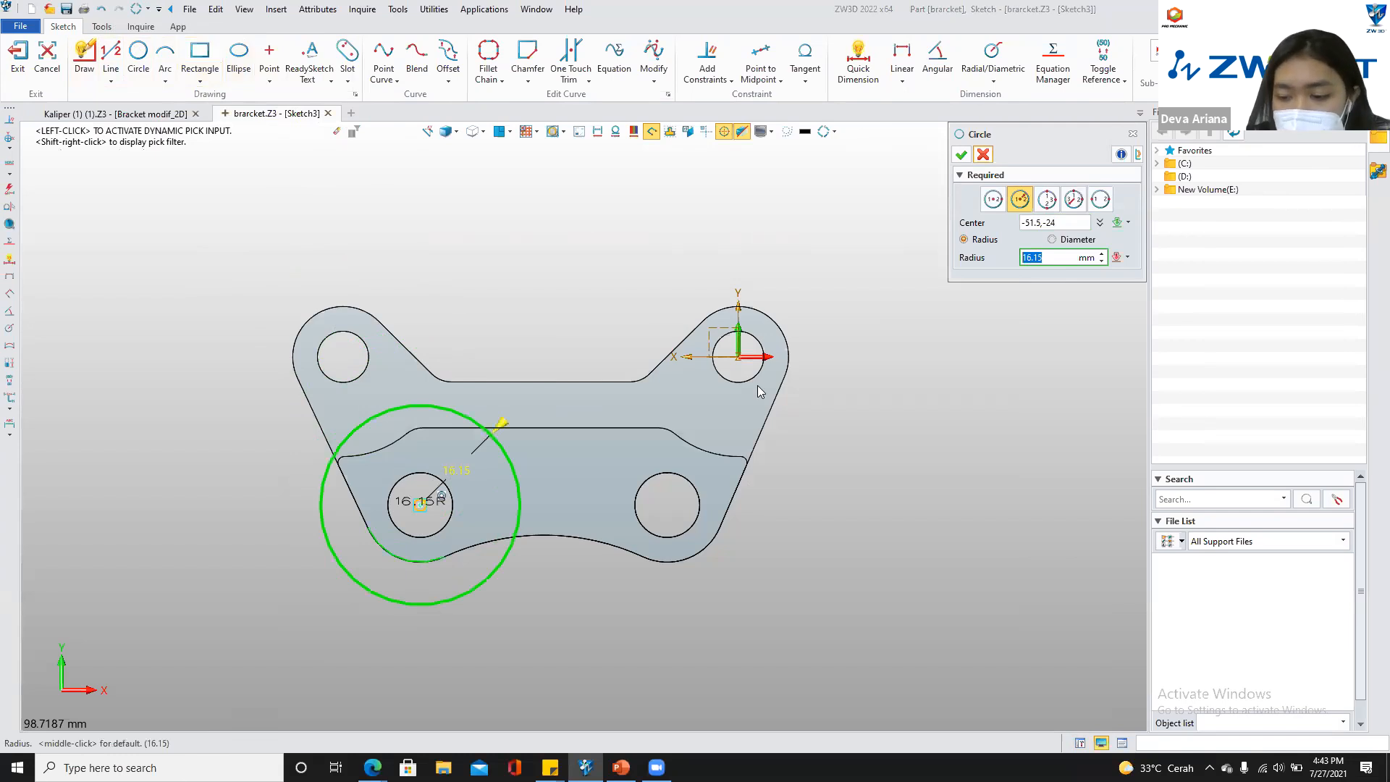
key("Return")
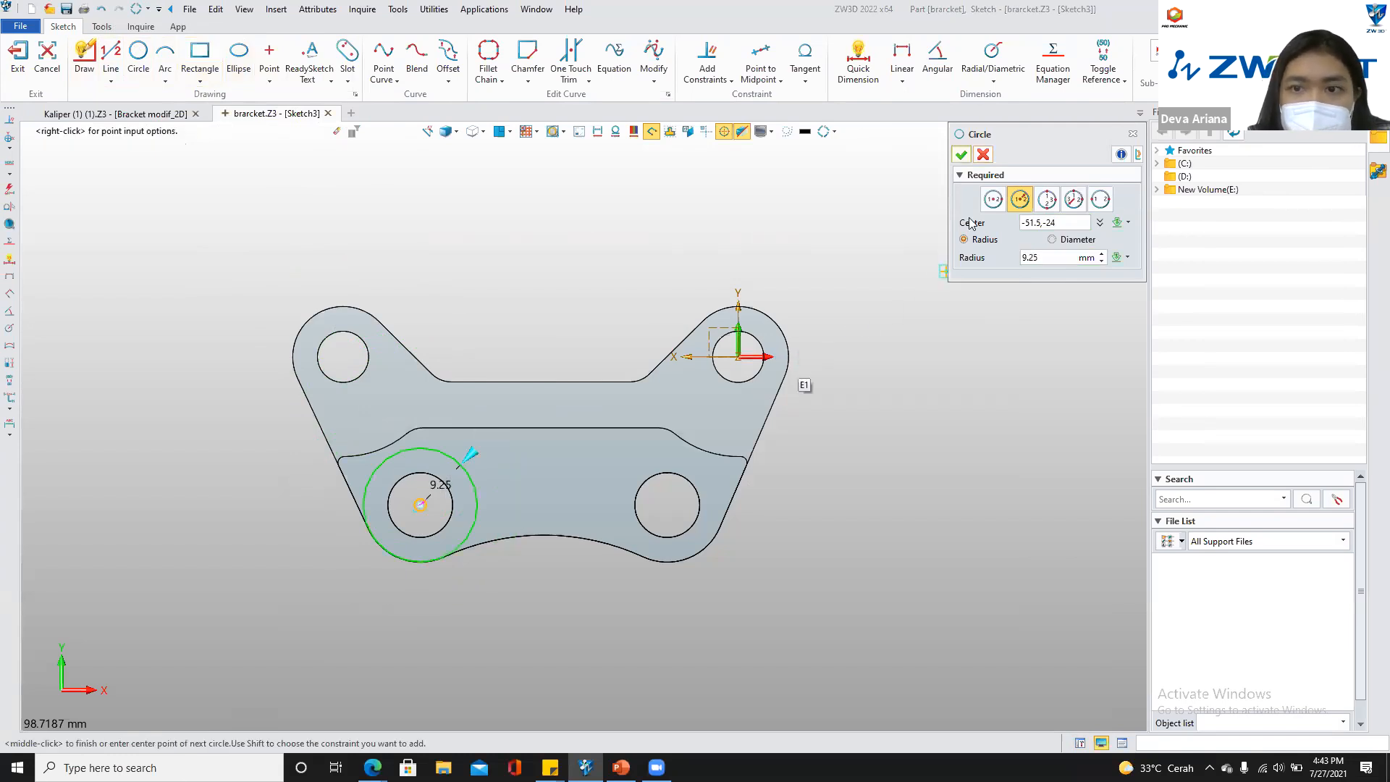
left_click(965, 156)
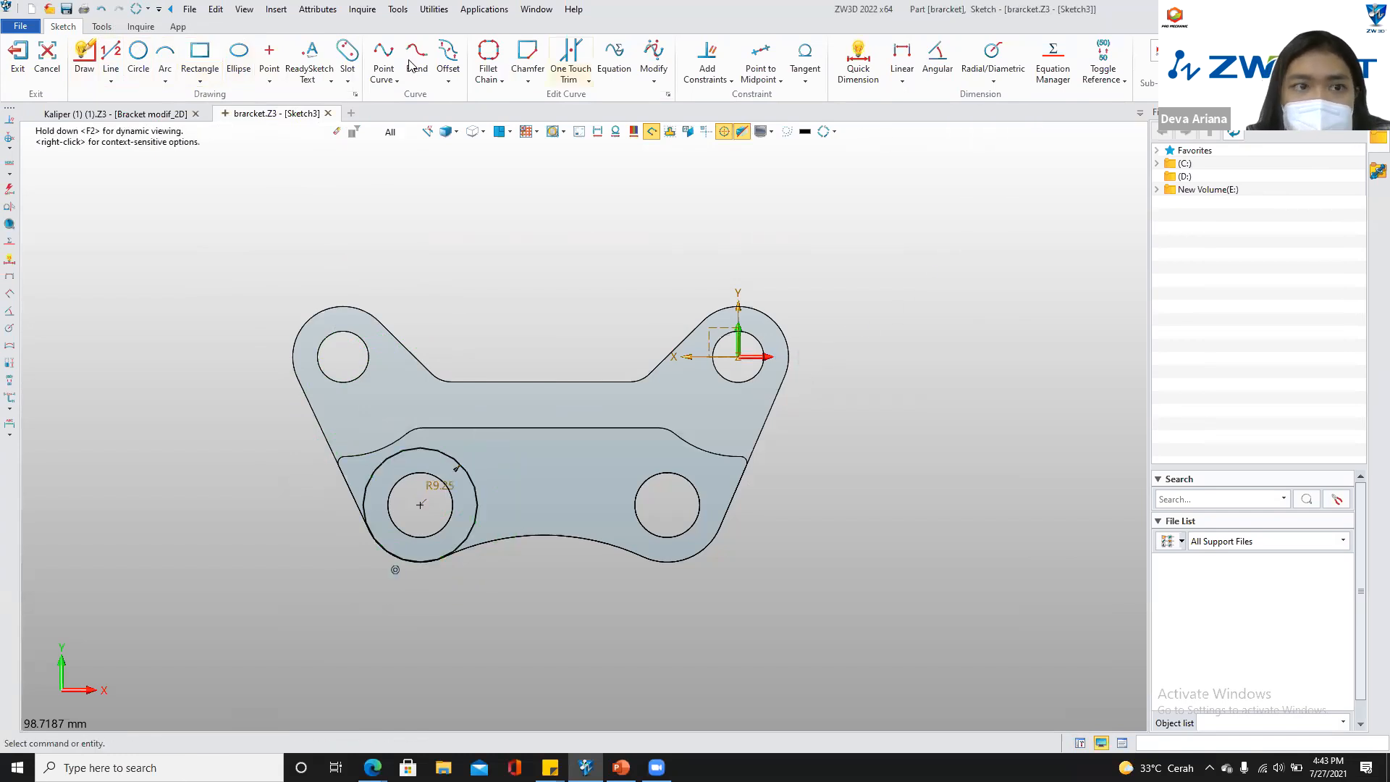
Draw a 9.25 mm radius circle concentric with the lower-right hole
left_click(137, 58)
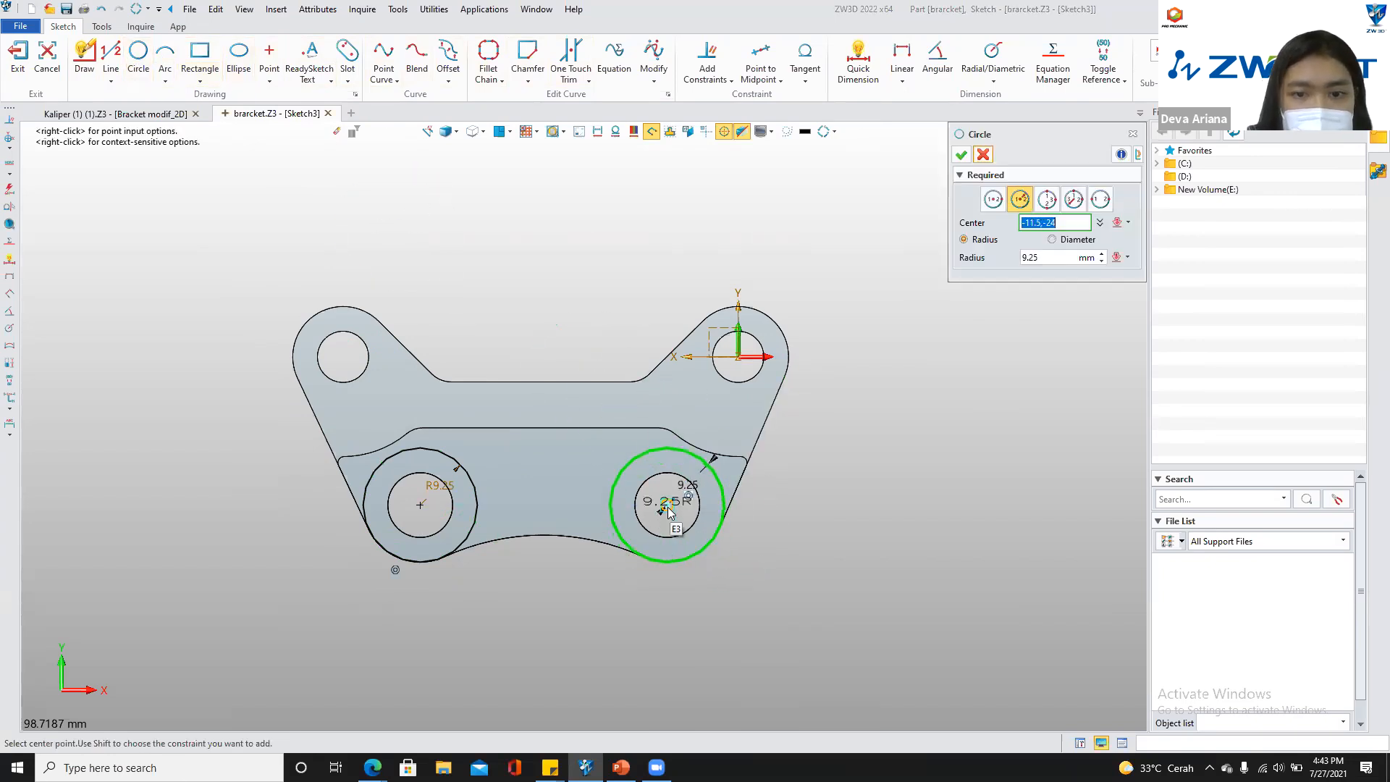
left_click(667, 505)
left_click(961, 154)
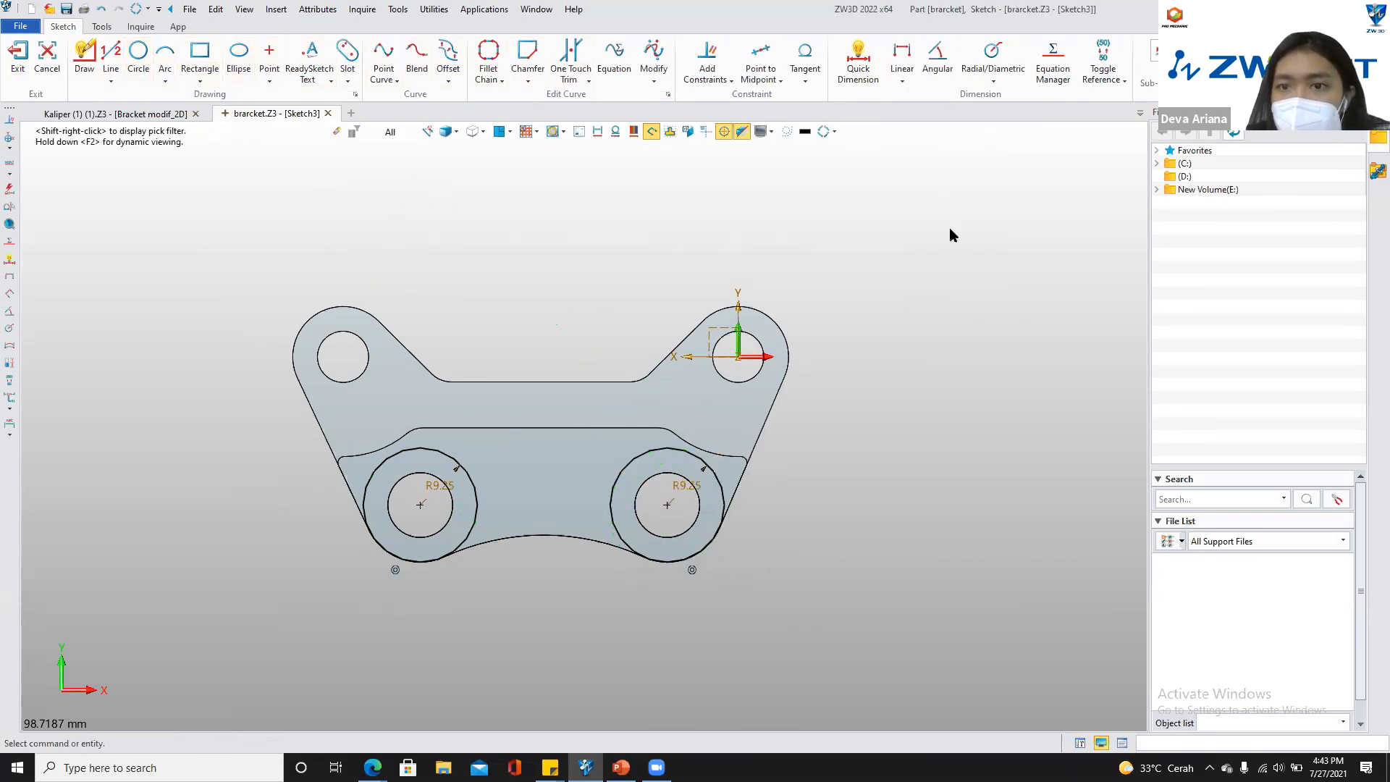
Draw a horizontal line about 109 mm long, tangent to the tops of both circles and extending past the plate's sides
left_click(111, 54)
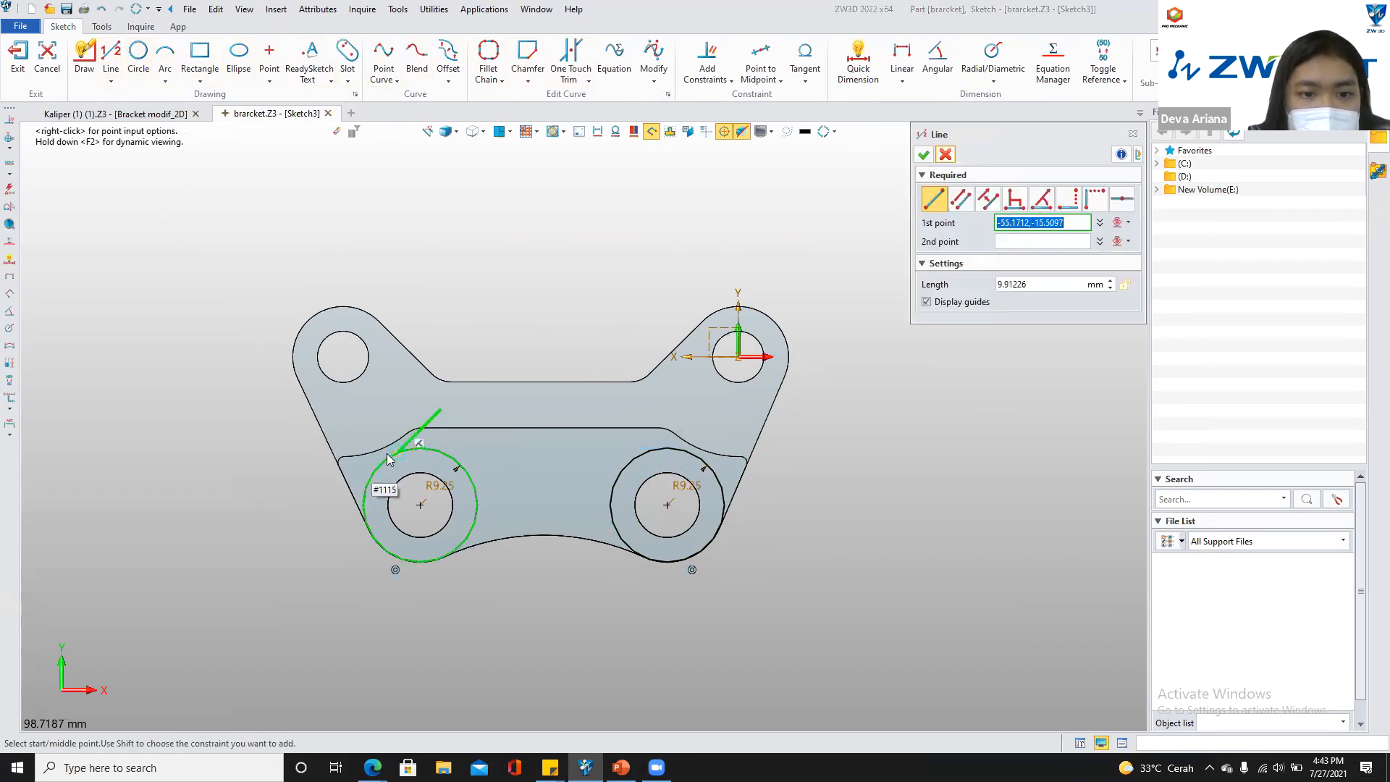
left_click(253, 447)
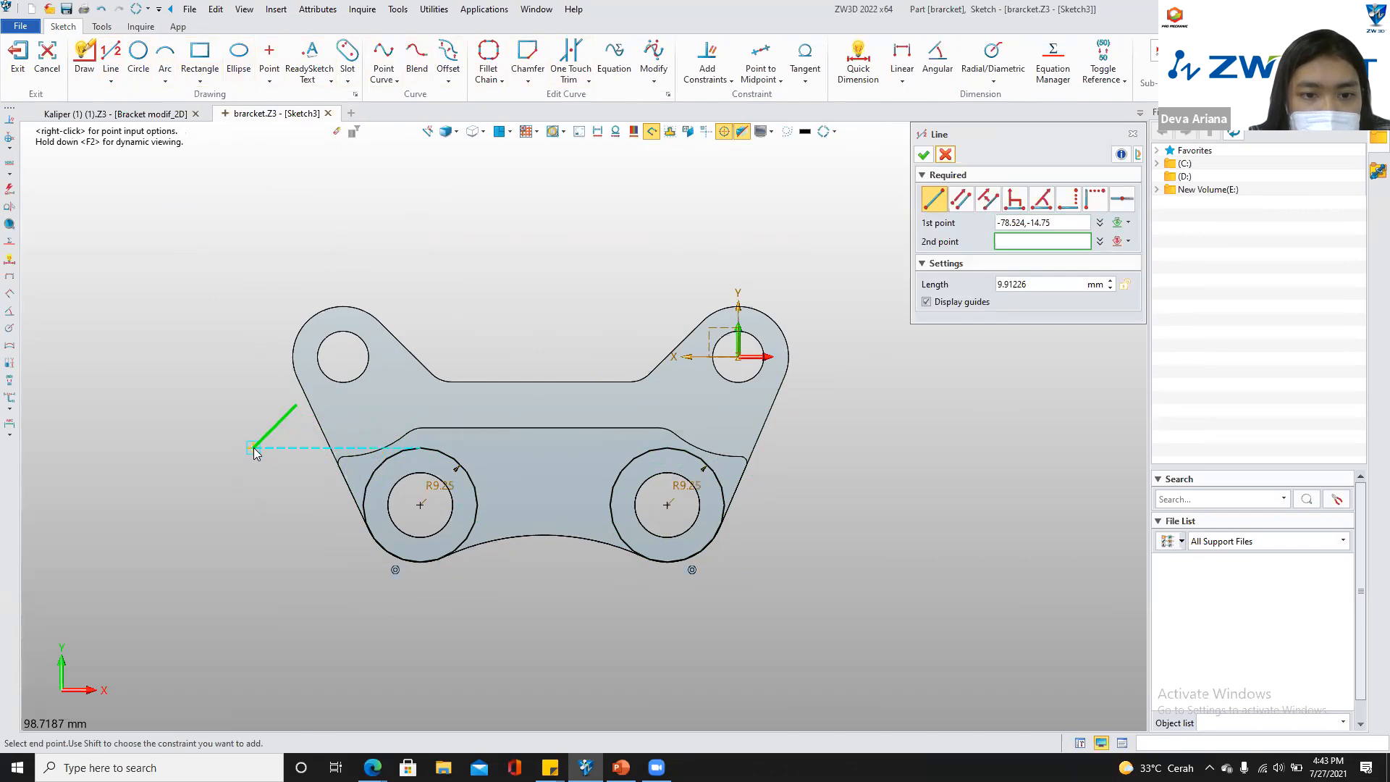
left_click(929, 447)
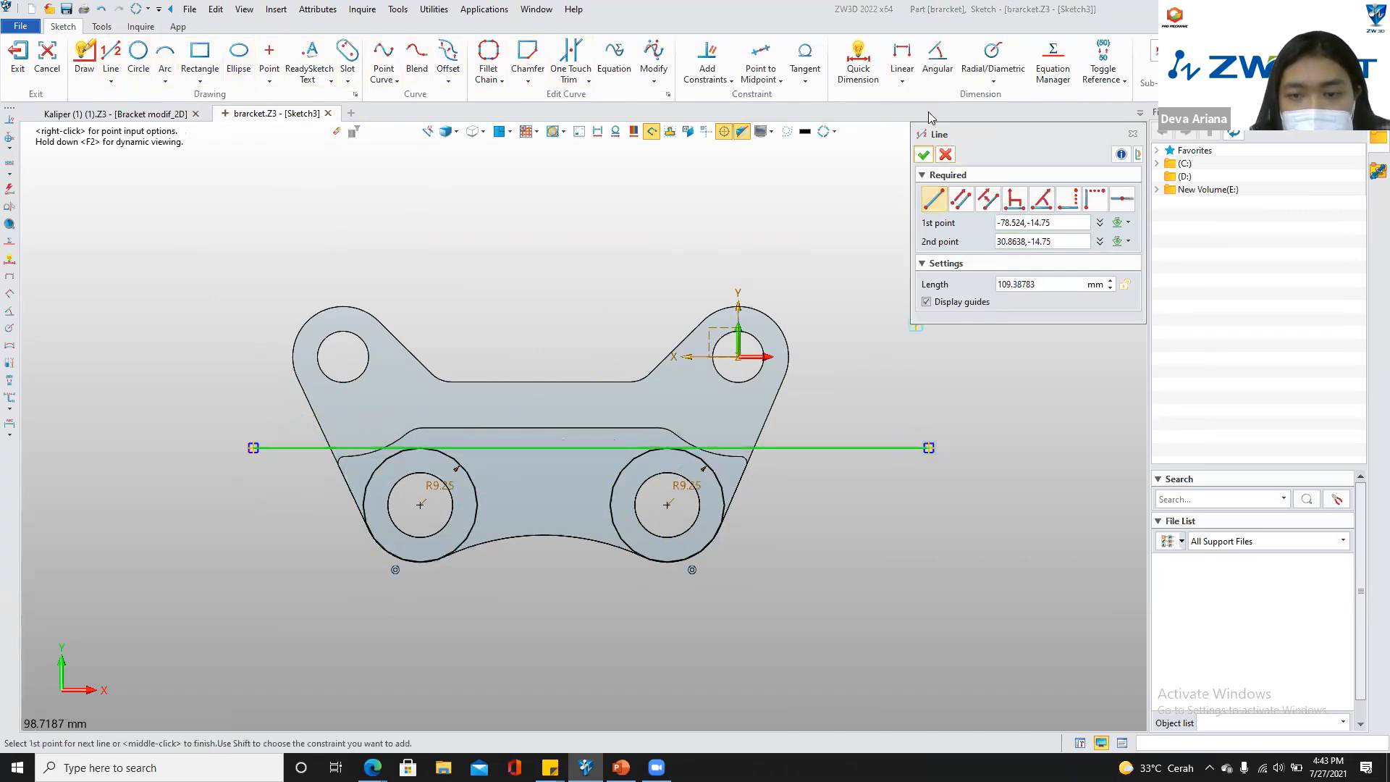
left_click(922, 156)
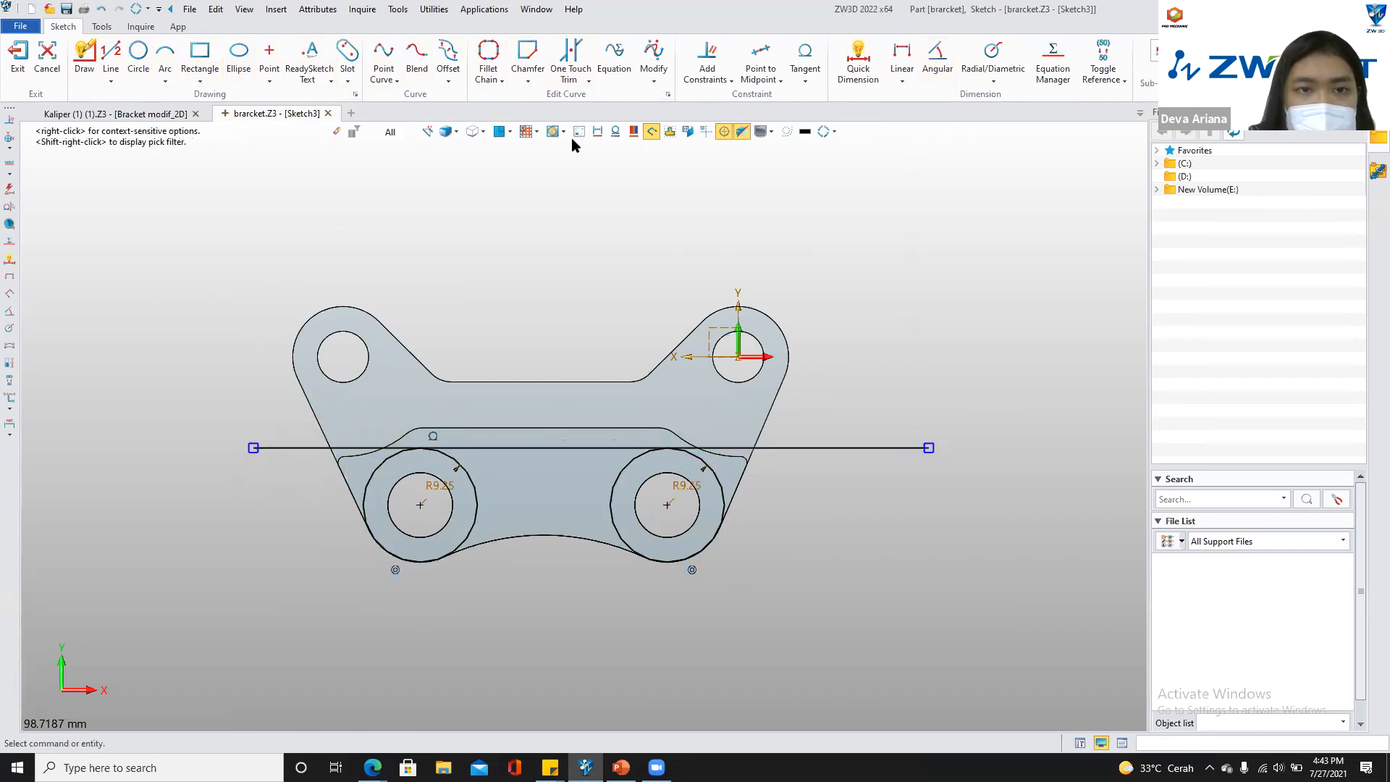
Draw a slanted line about 42 mm long, rising inward across the upper left of the lower-left circle
left_click(111, 58)
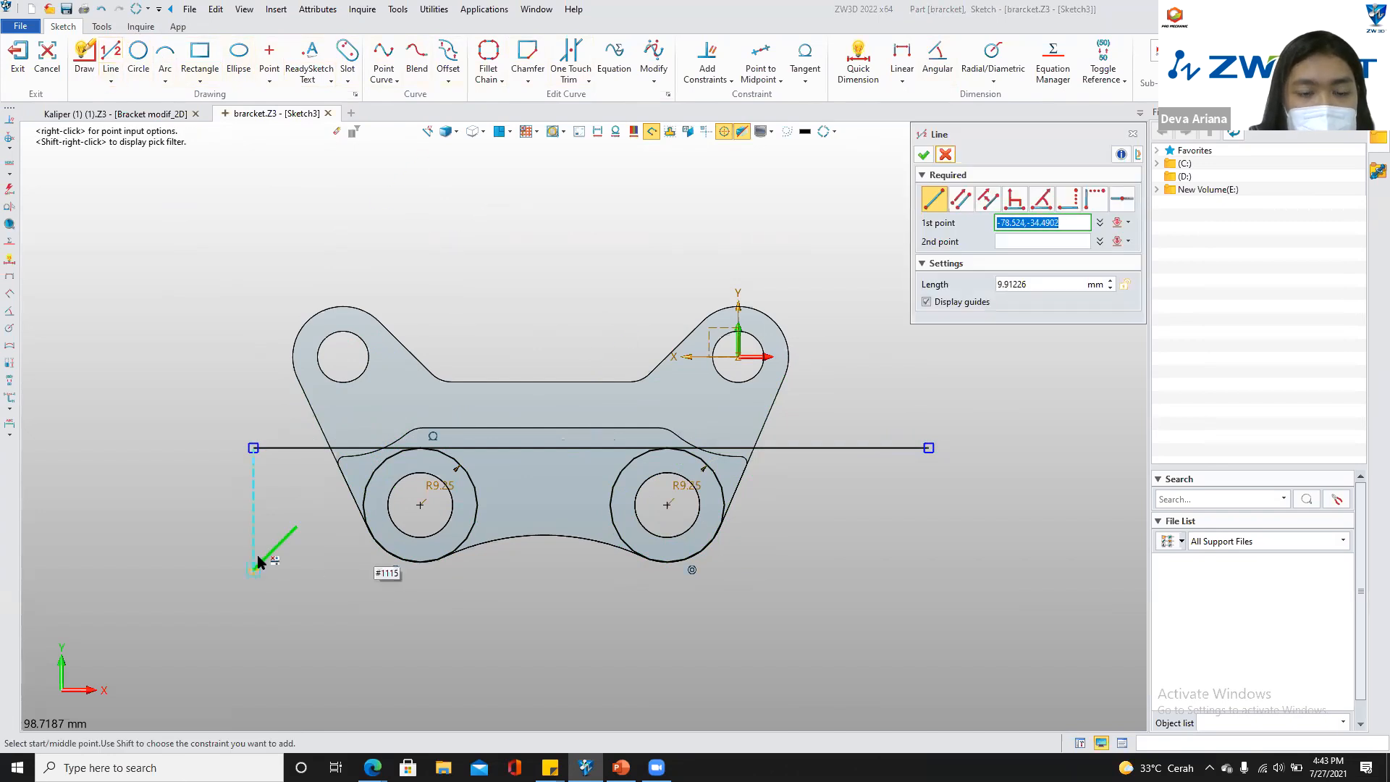
left_click(322, 542)
left_click(477, 336)
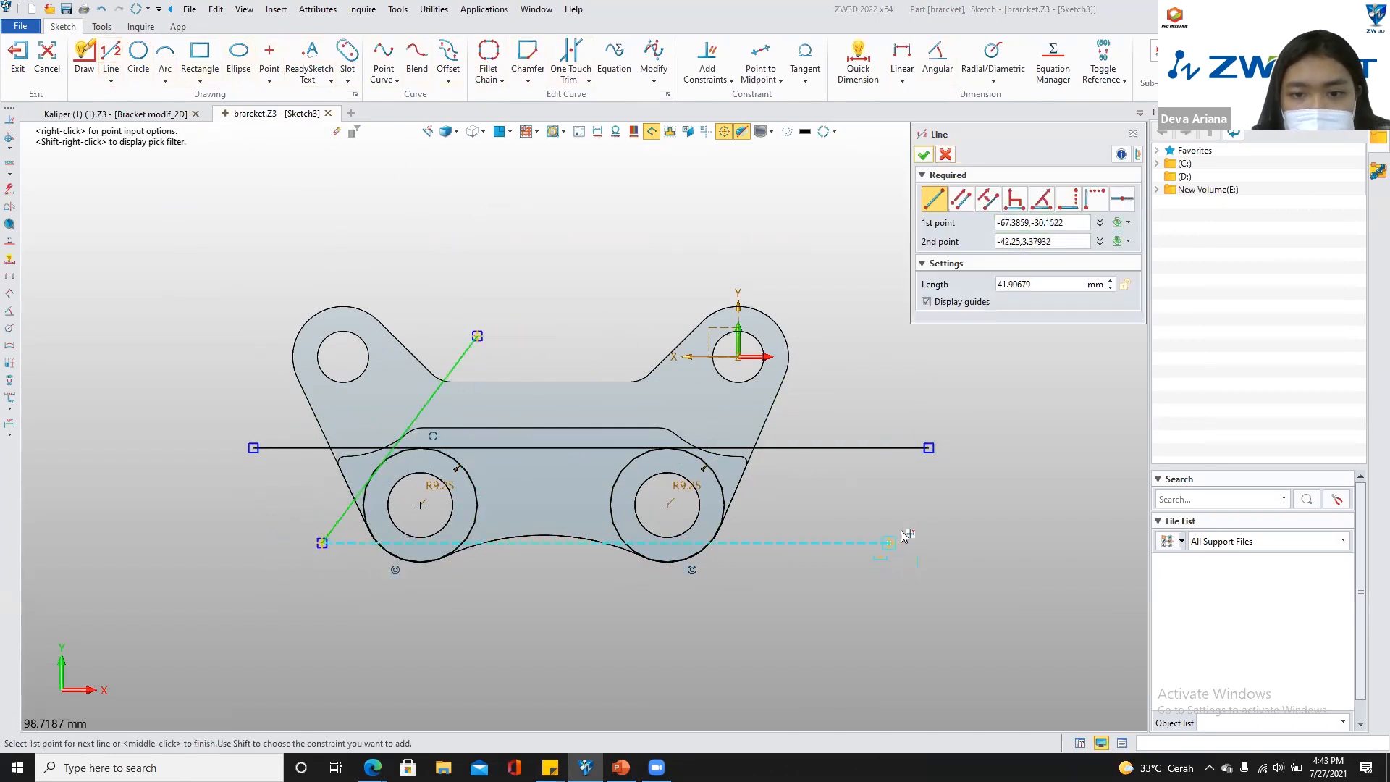
left_click(899, 562)
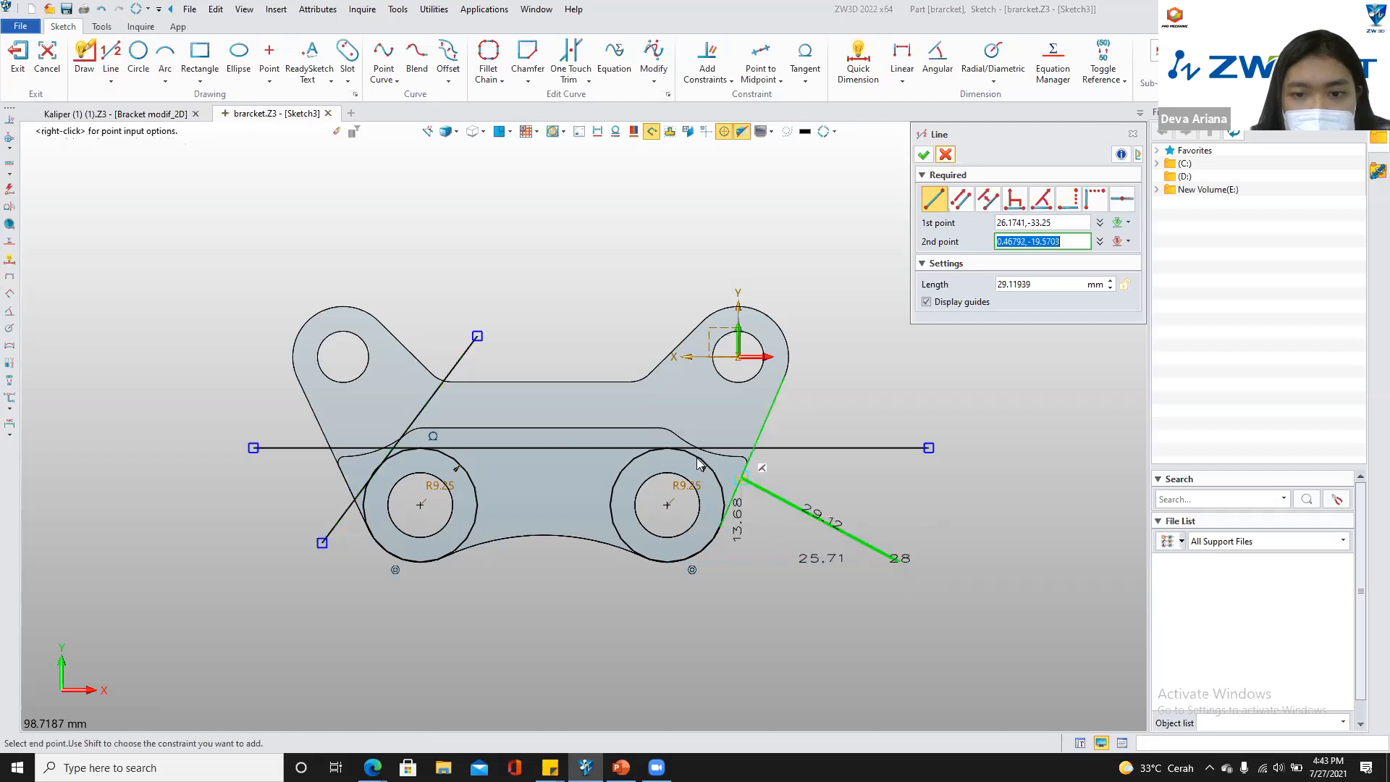
left_click(945, 155)
Draw an oppositely slanted line about 50 mm long, tangent to the upper right of the lower-right circle
left_click(111, 58)
left_click(787, 533)
left_click(797, 553)
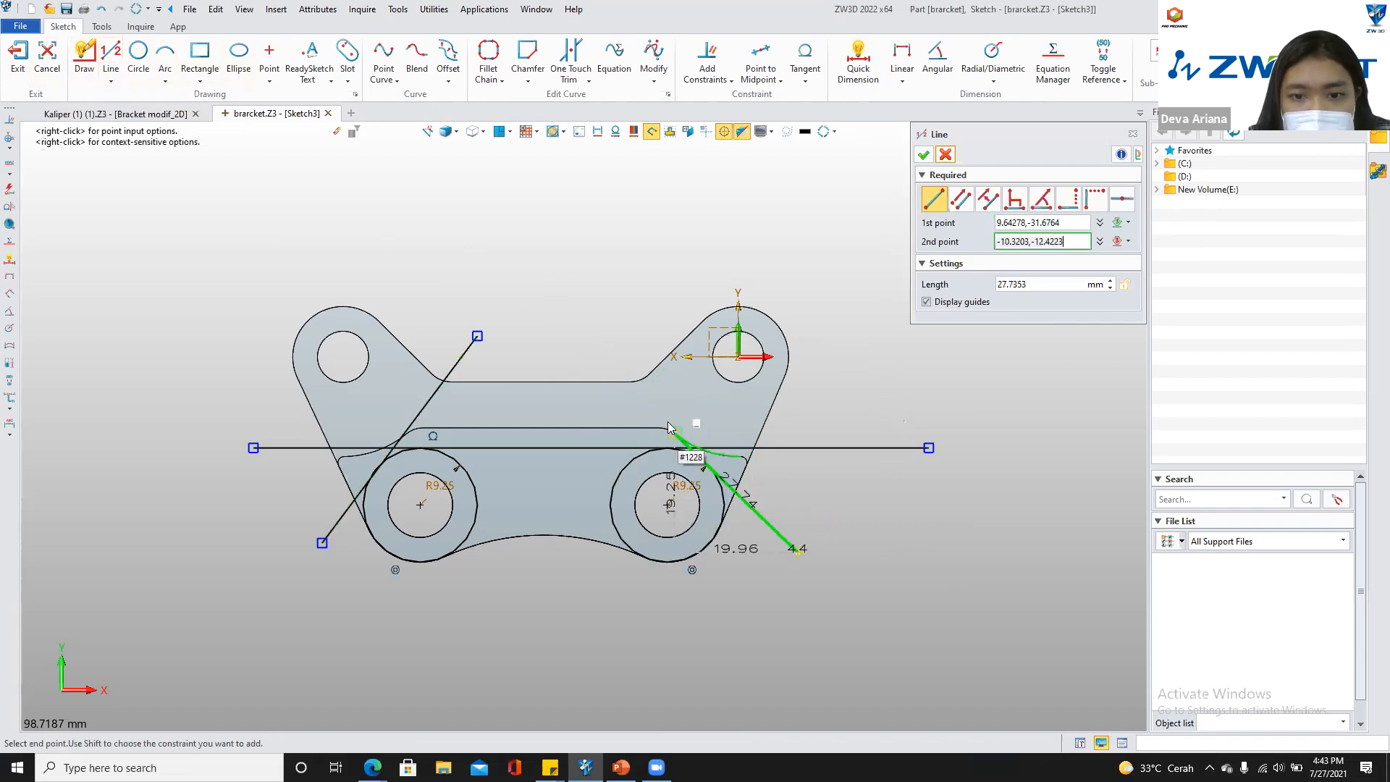
left_click(575, 336)
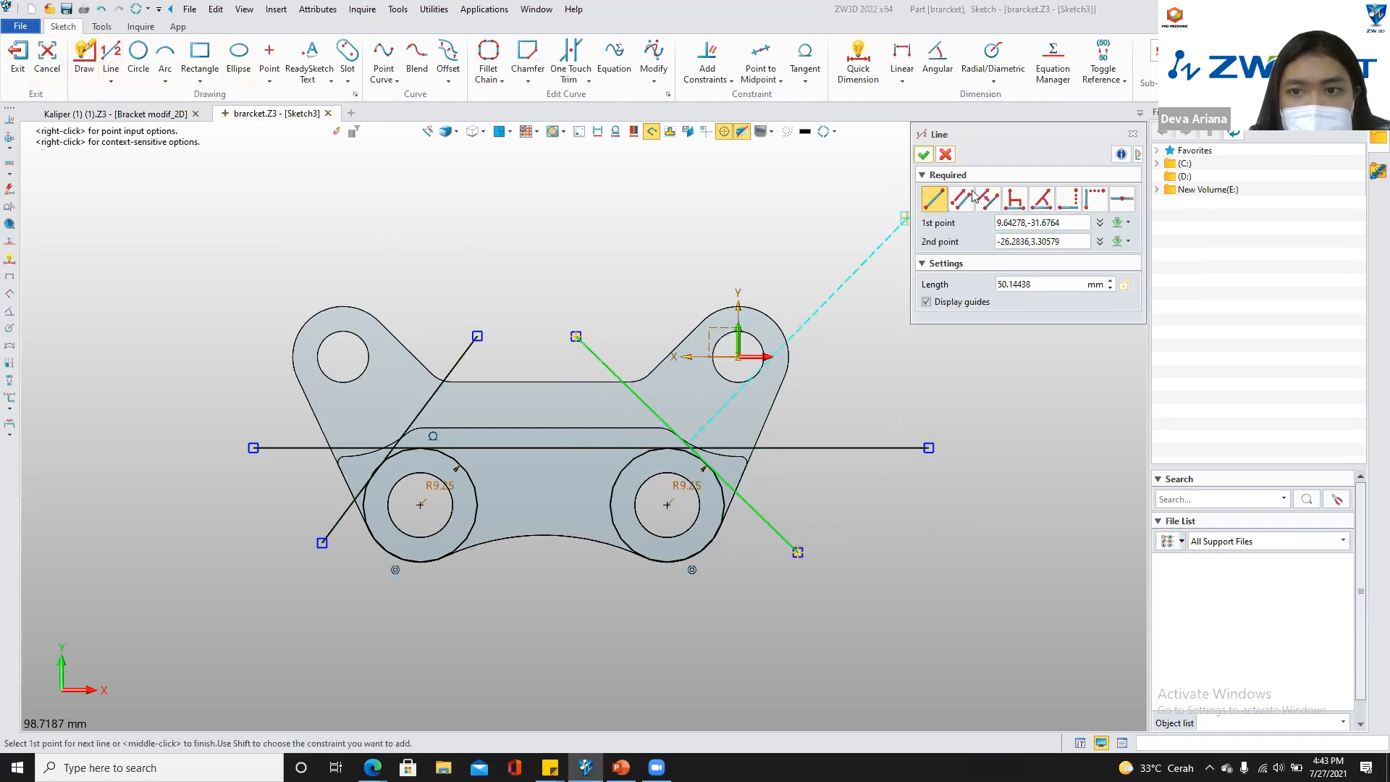
left_click(922, 154)
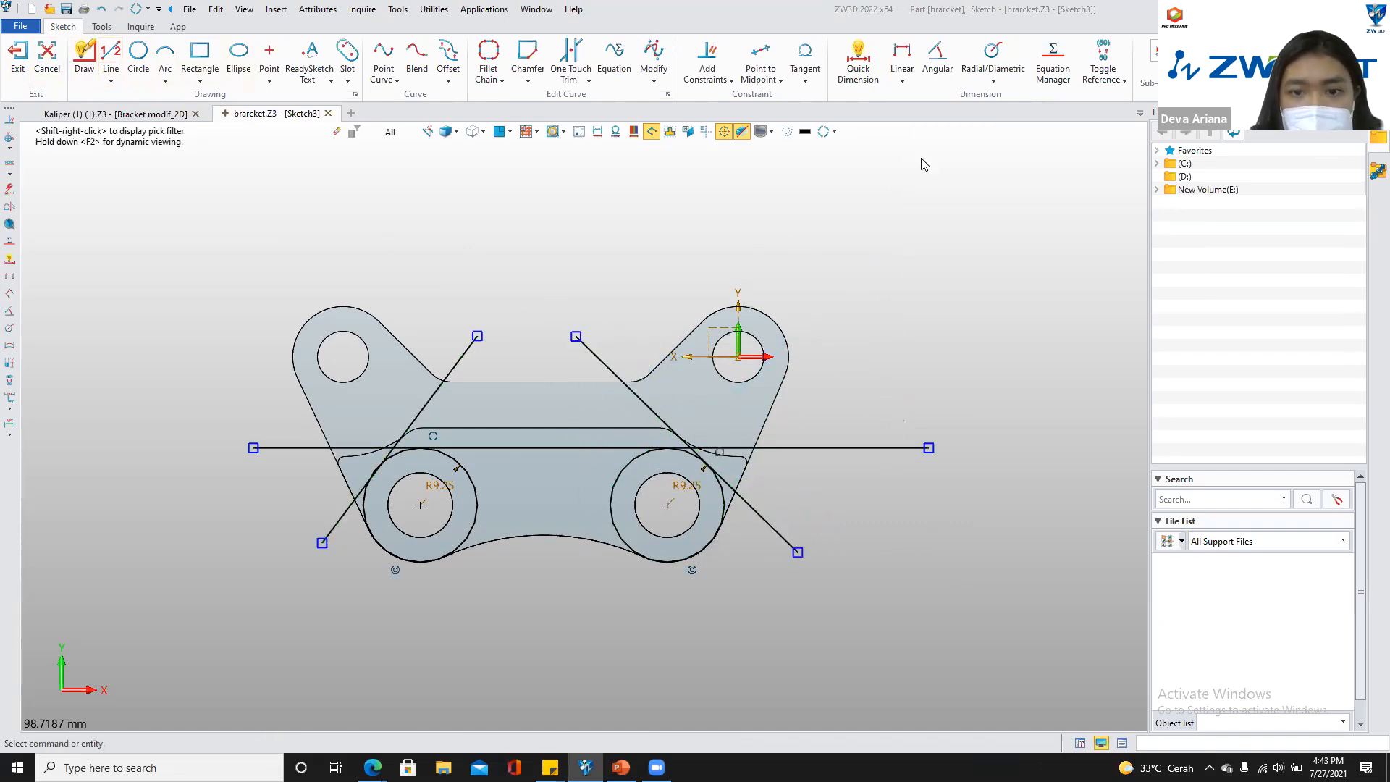
Examine the drawing's top view for the angle between the slanted profile edge and the plate's side, comparing it with the sketch
left_click(133, 115)
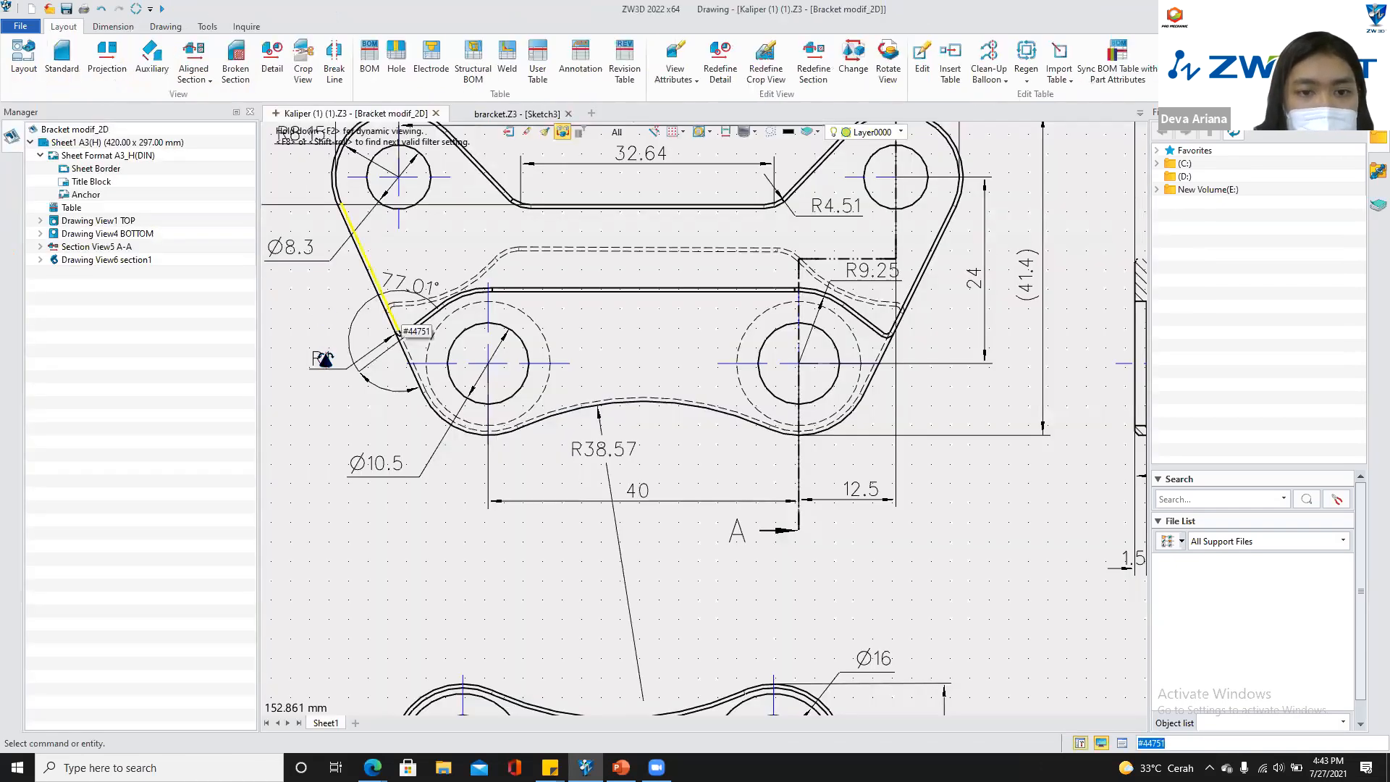
scroll(326, 360, "up", 2)
scroll(406, 454, "up", 1)
middle_click_drag(407, 470, 410, 528)
scroll(428, 402, "down", 2)
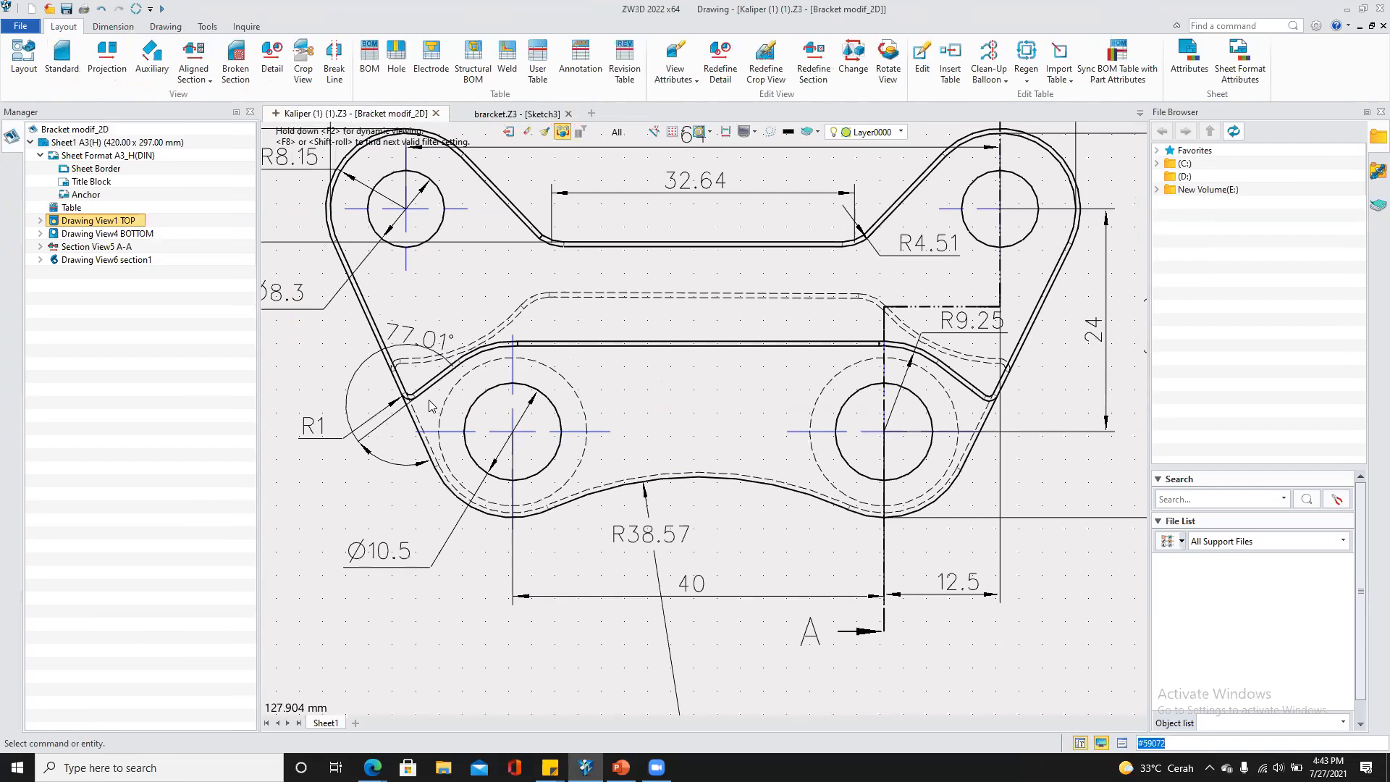
scroll(428, 400, "down", 1)
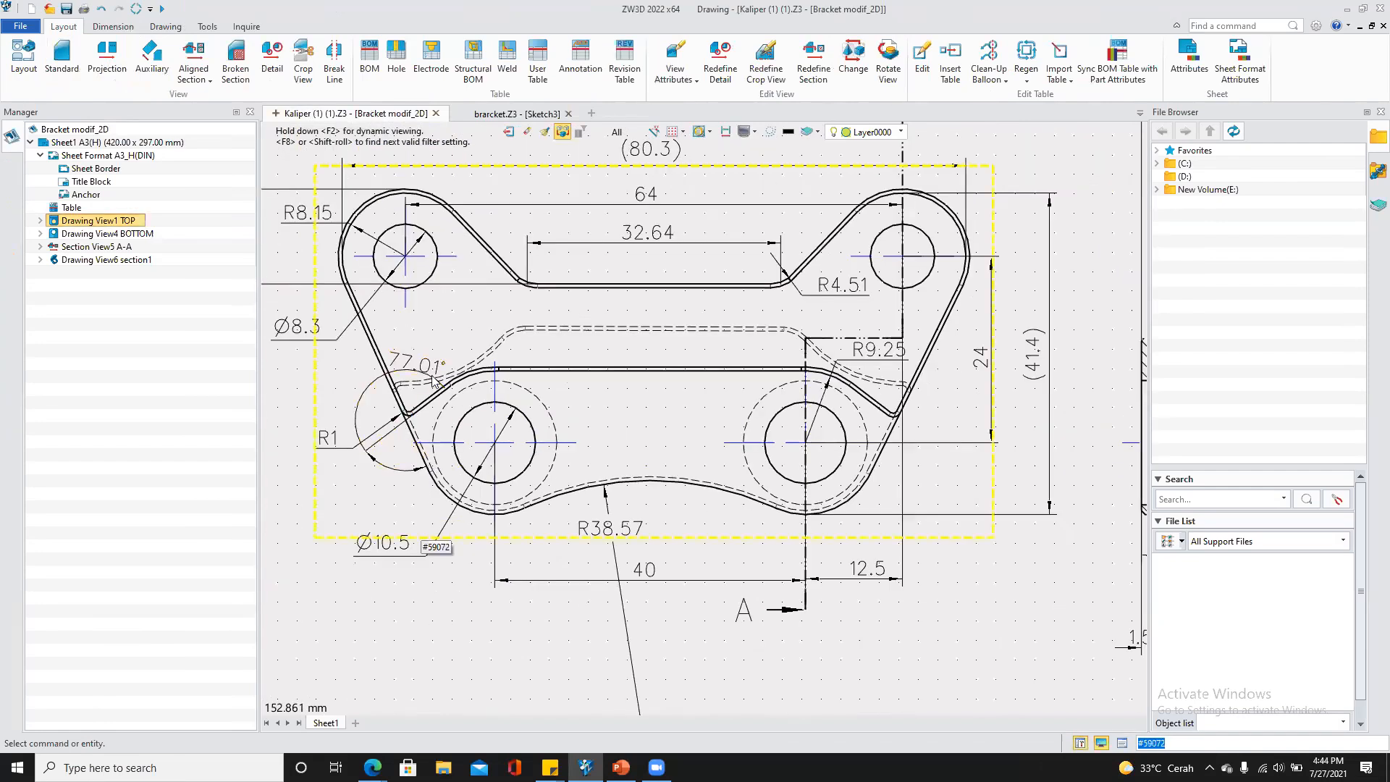
left_click(497, 114)
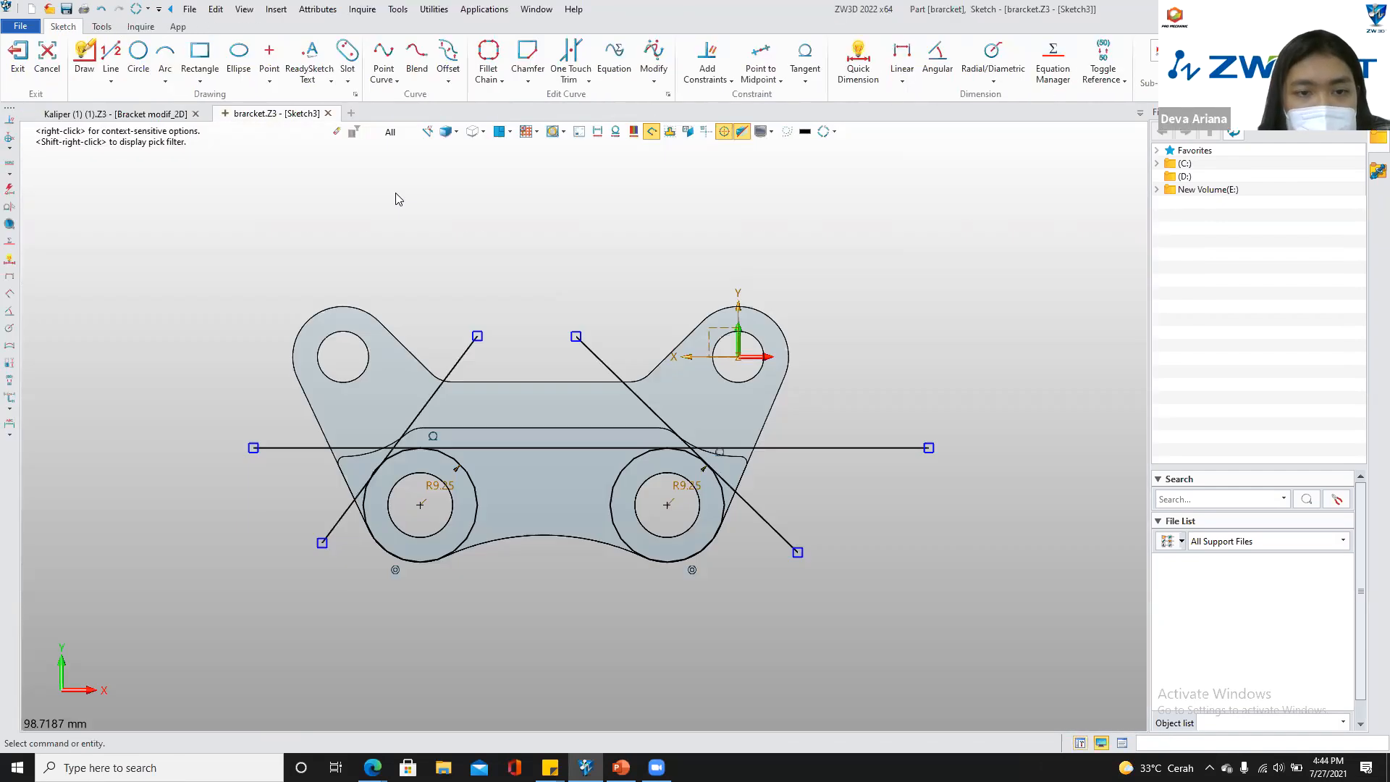
left_click(166, 113)
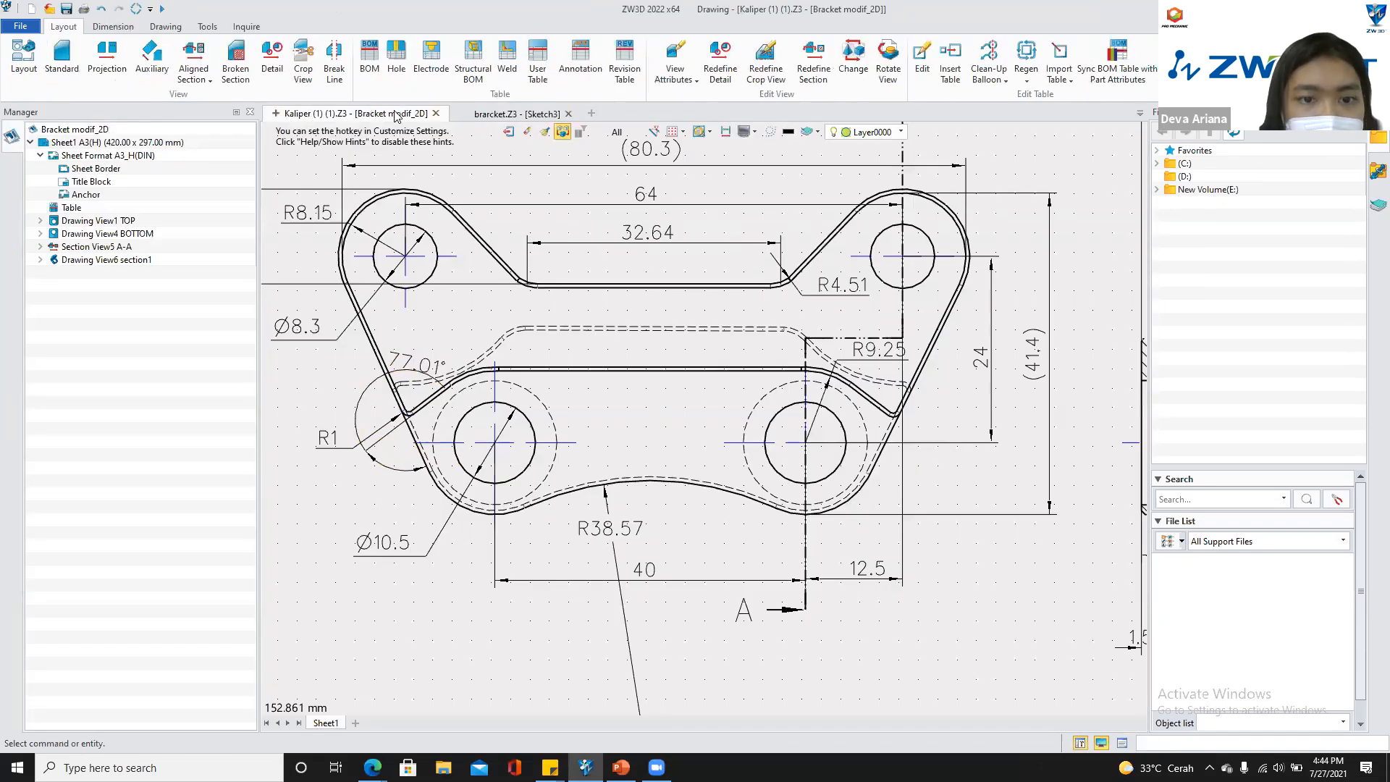
left_click(530, 116)
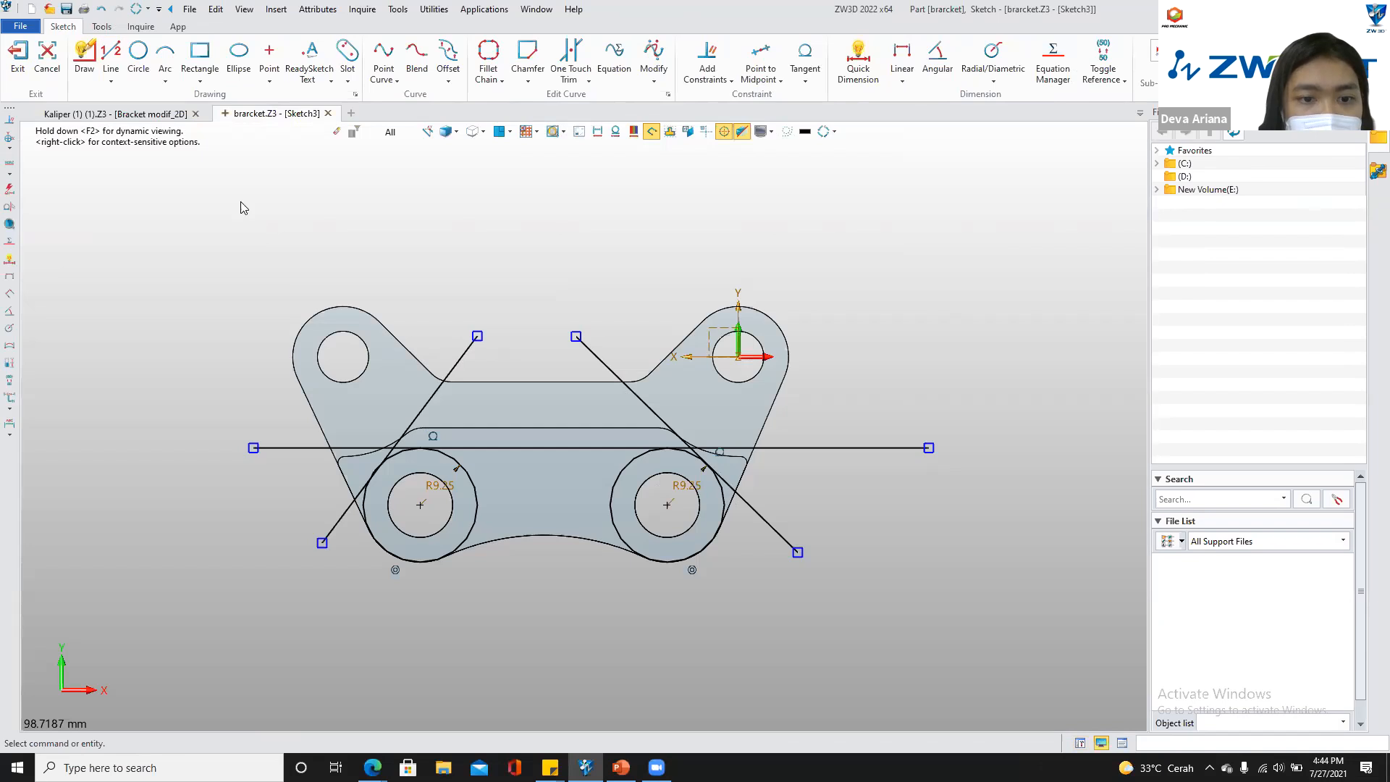
scroll(434, 637, "up", 3)
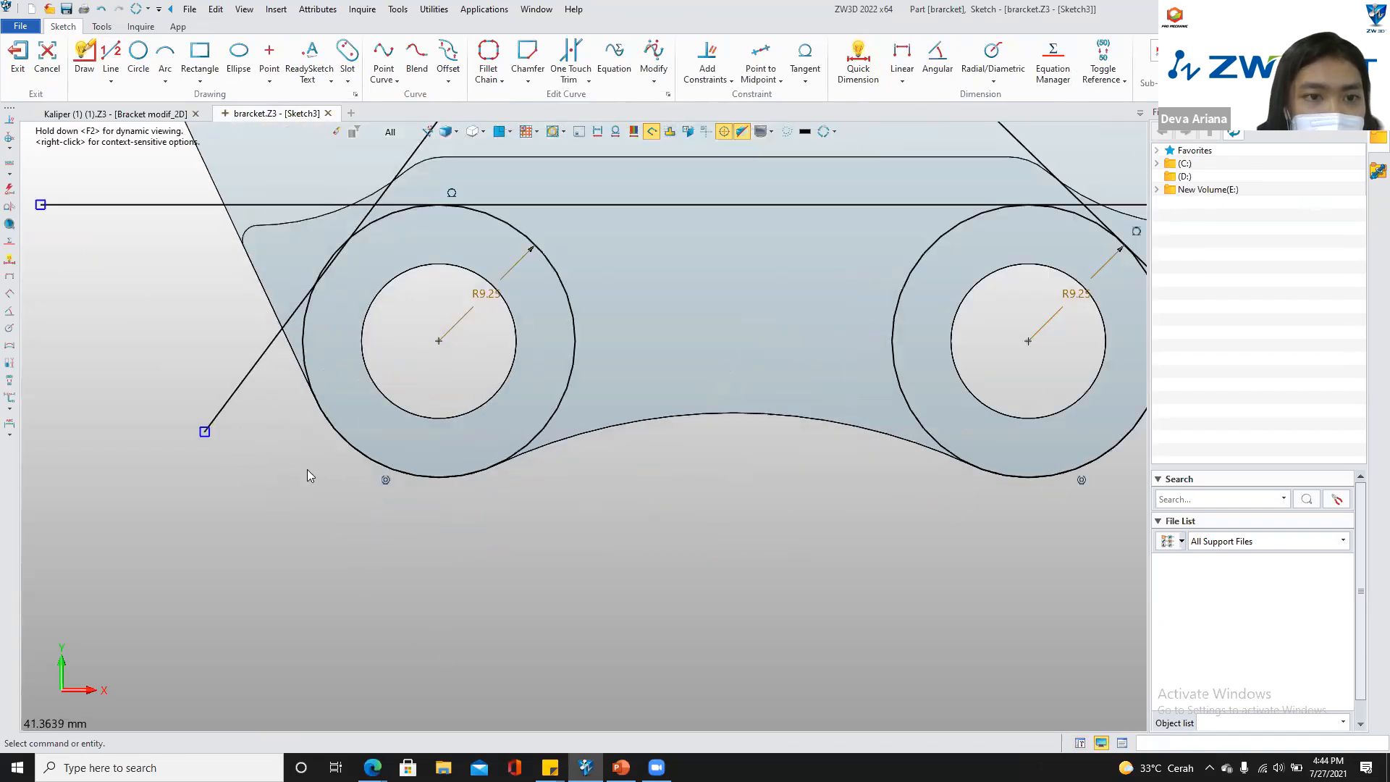
left_click(152, 114)
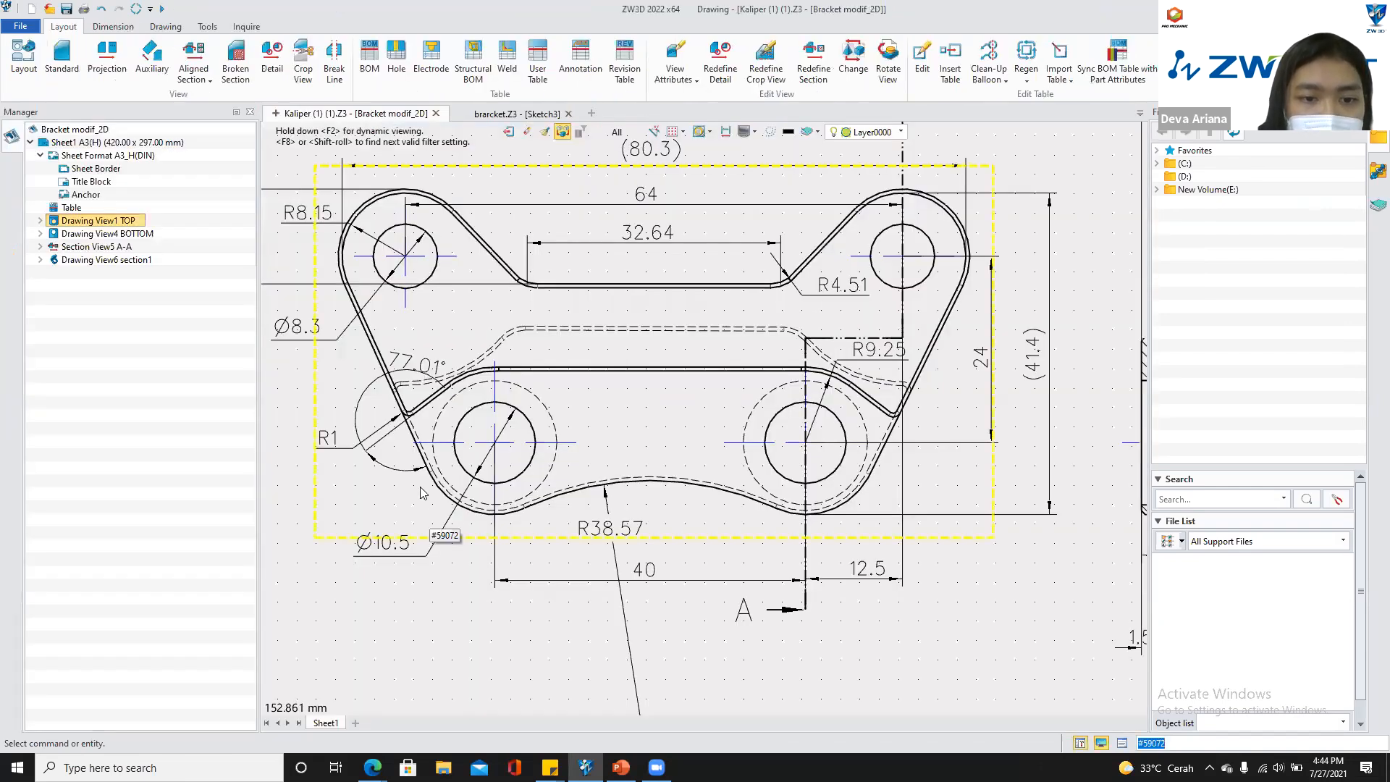
left_click(504, 116)
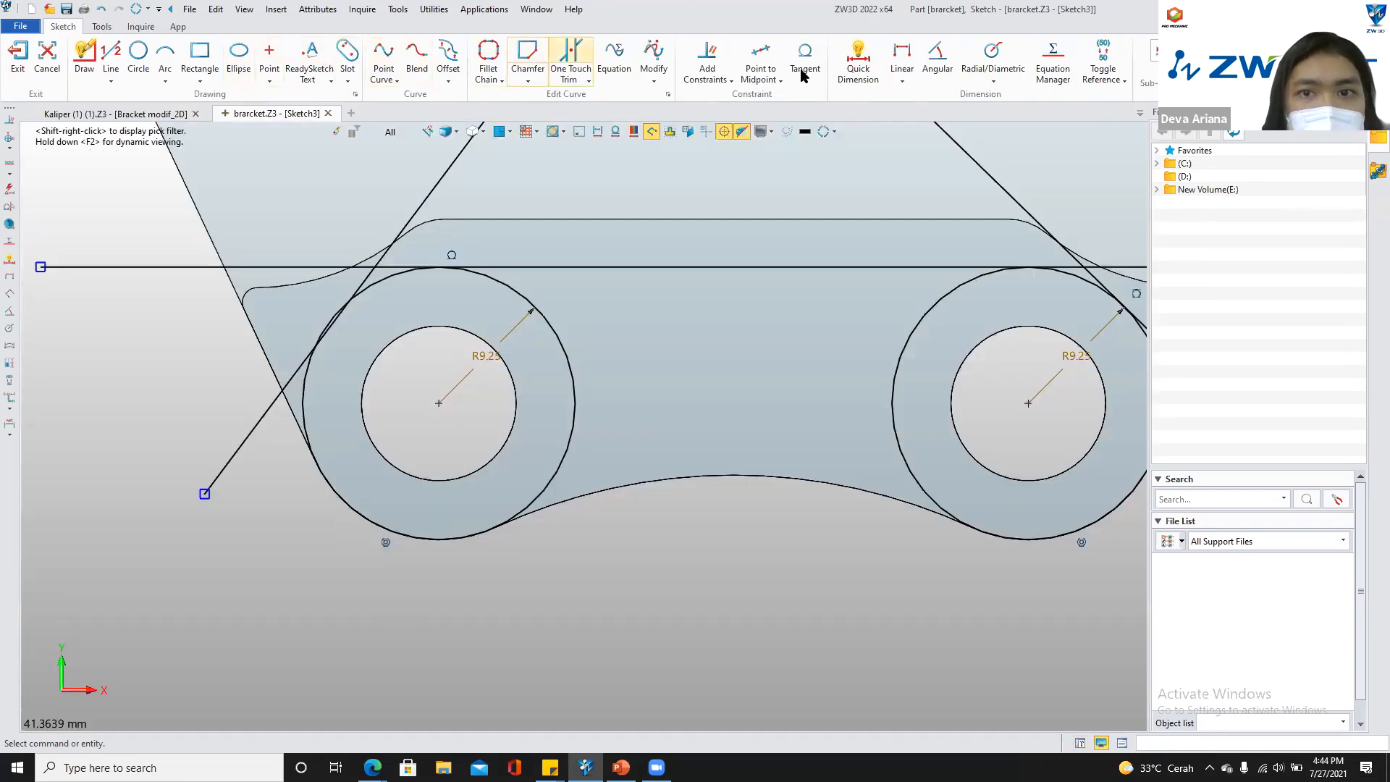
Dimension the angle between the left slanted line and the plate's left side edge as 77.01°
left_click(868, 70)
scroll(228, 426, "up", 5)
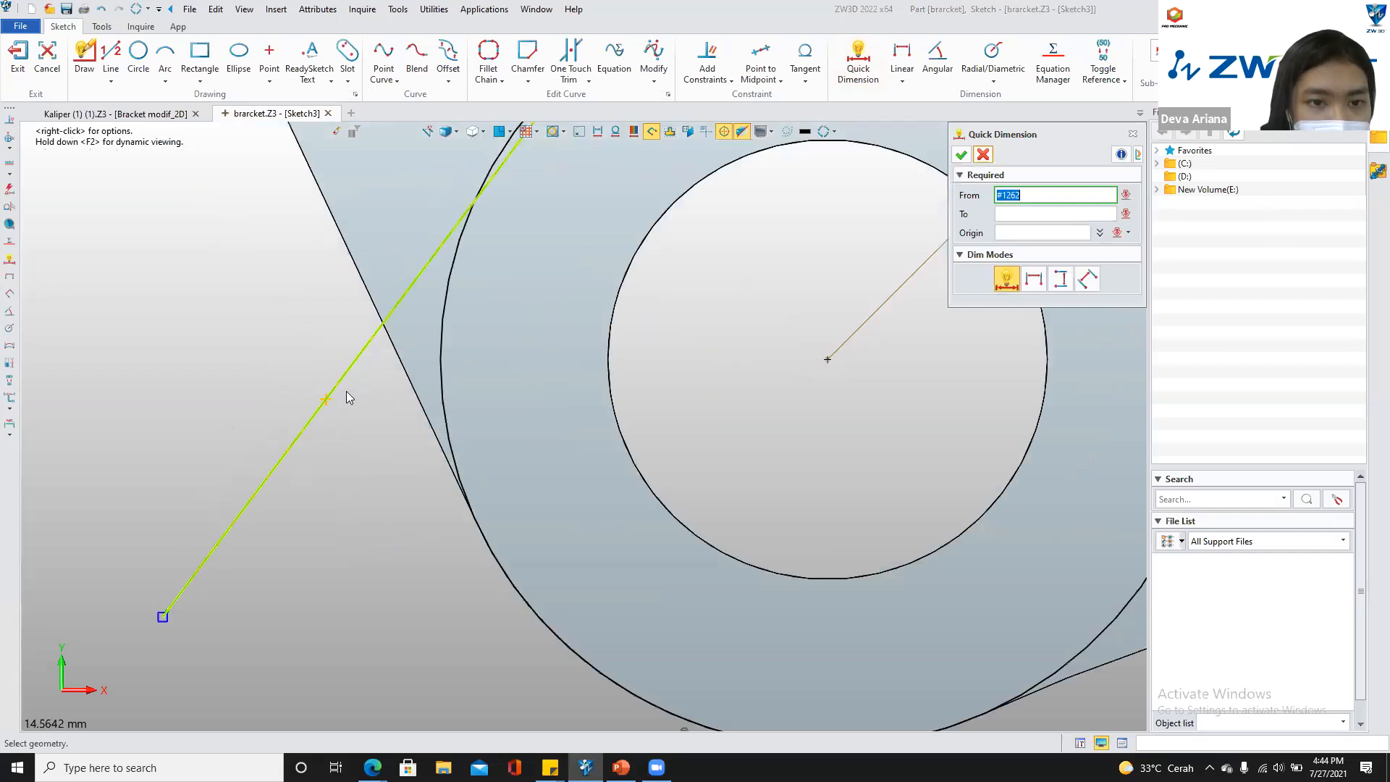
left_click(333, 391)
left_click(406, 393)
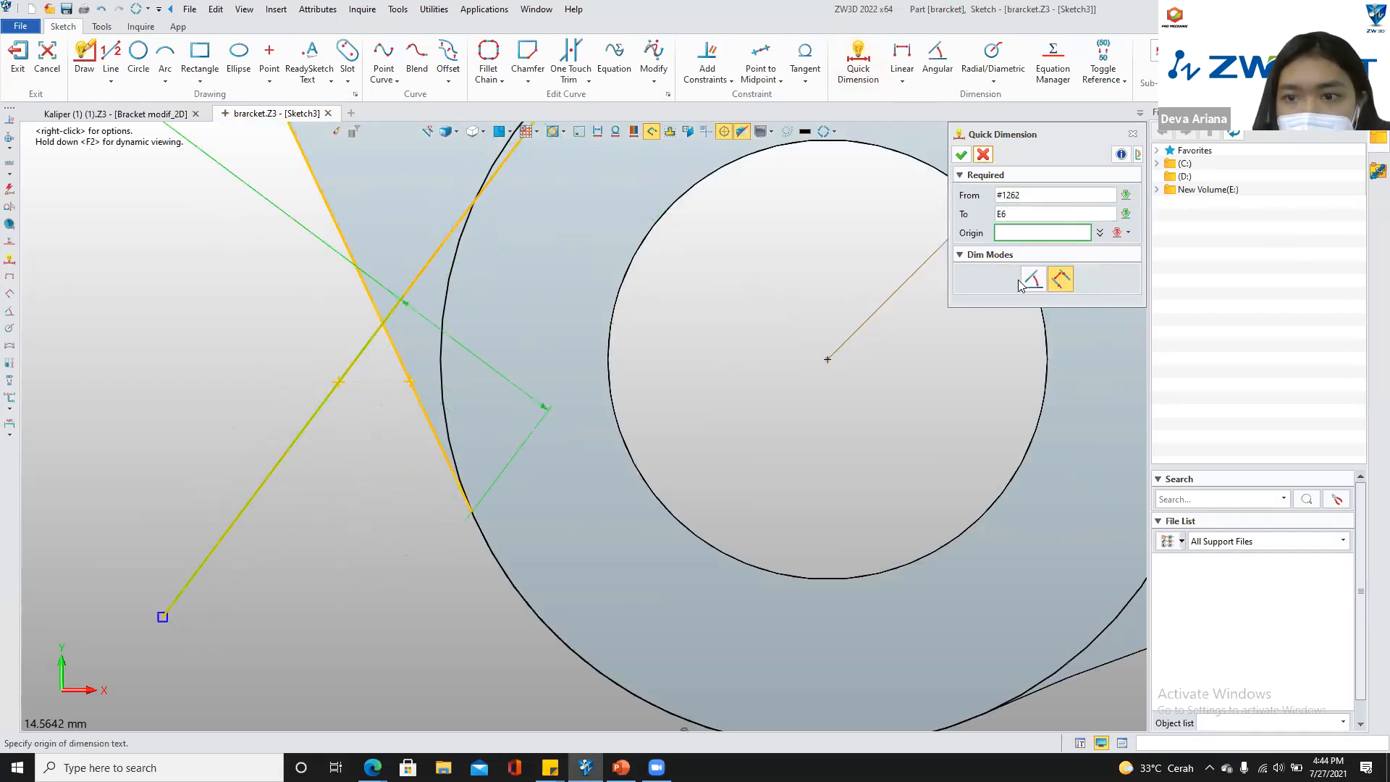
left_click(367, 494)
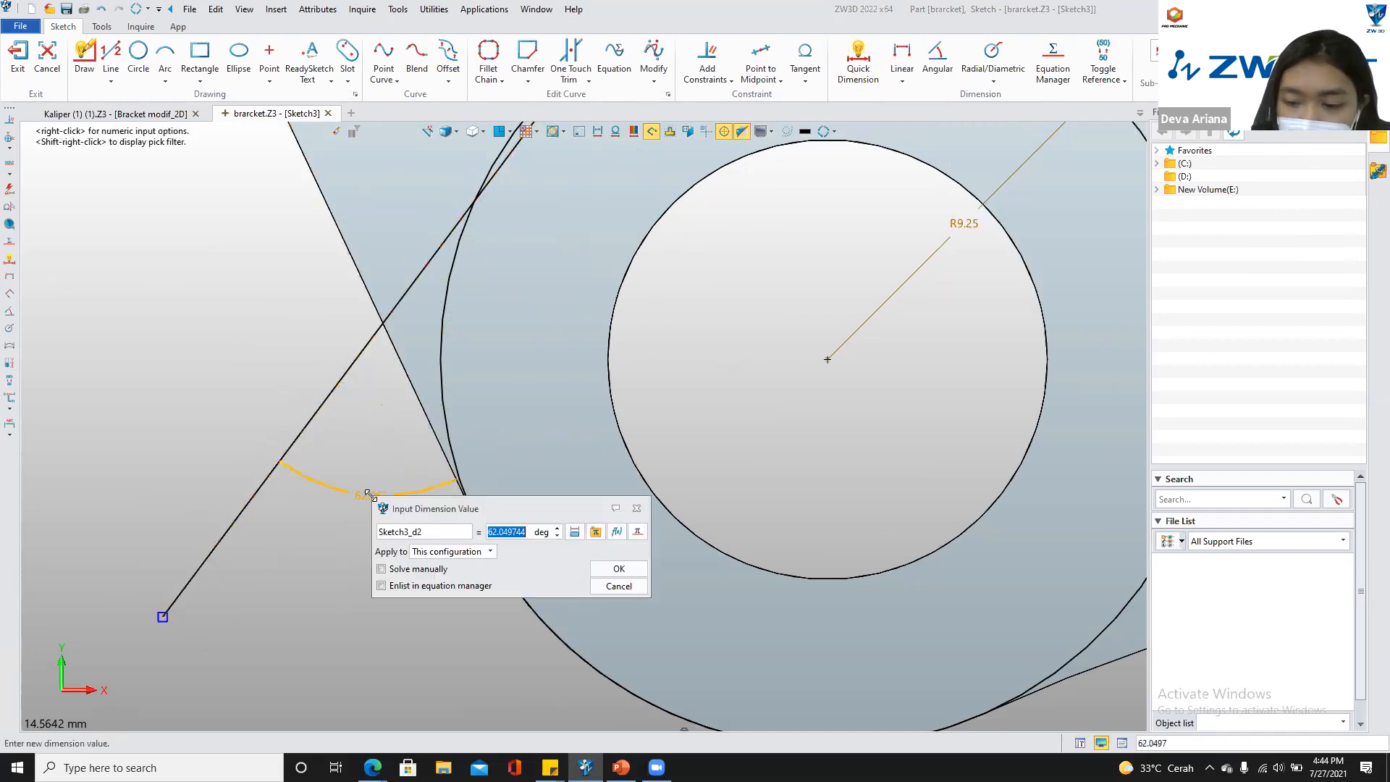
key("Return")
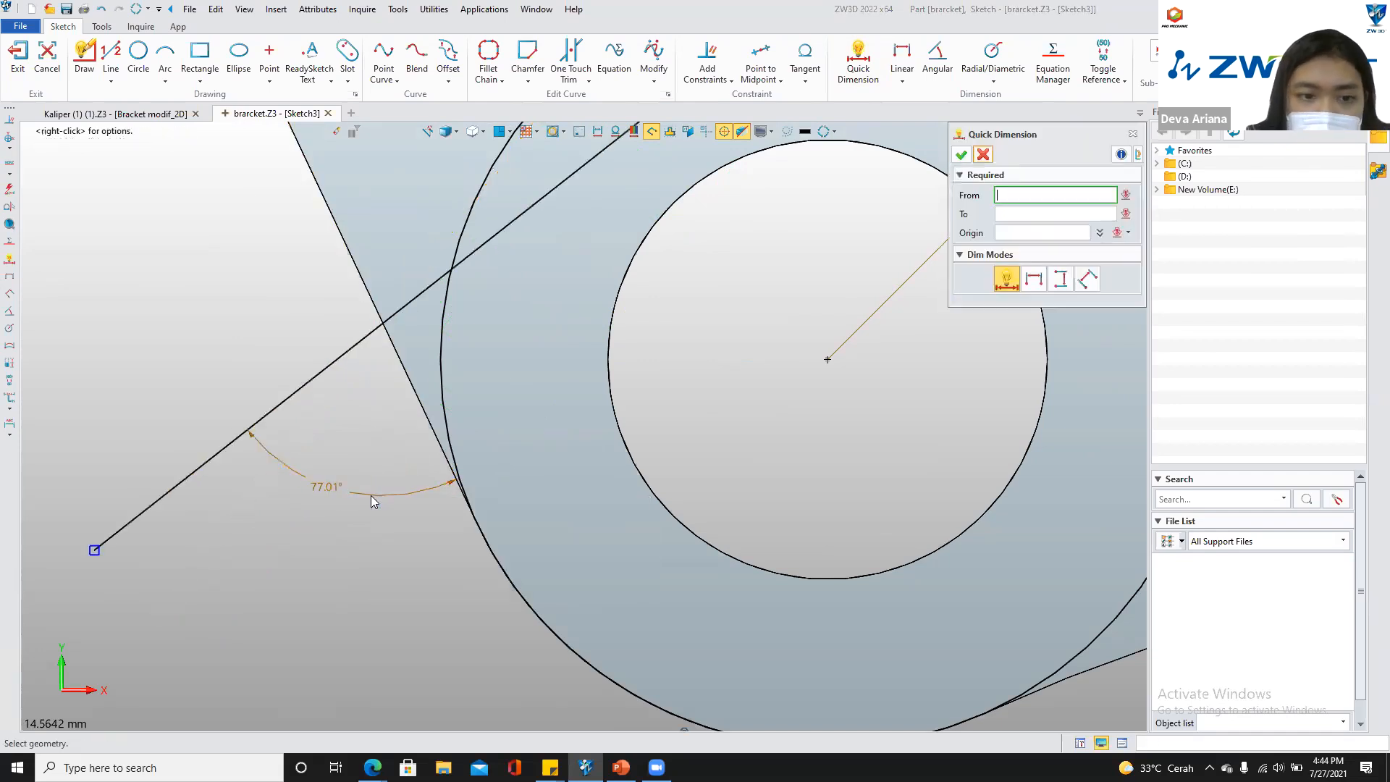
Dimension the angle between the right slanted line and the plate's right side edge as 77.01°
scroll(373, 495, "down", 5)
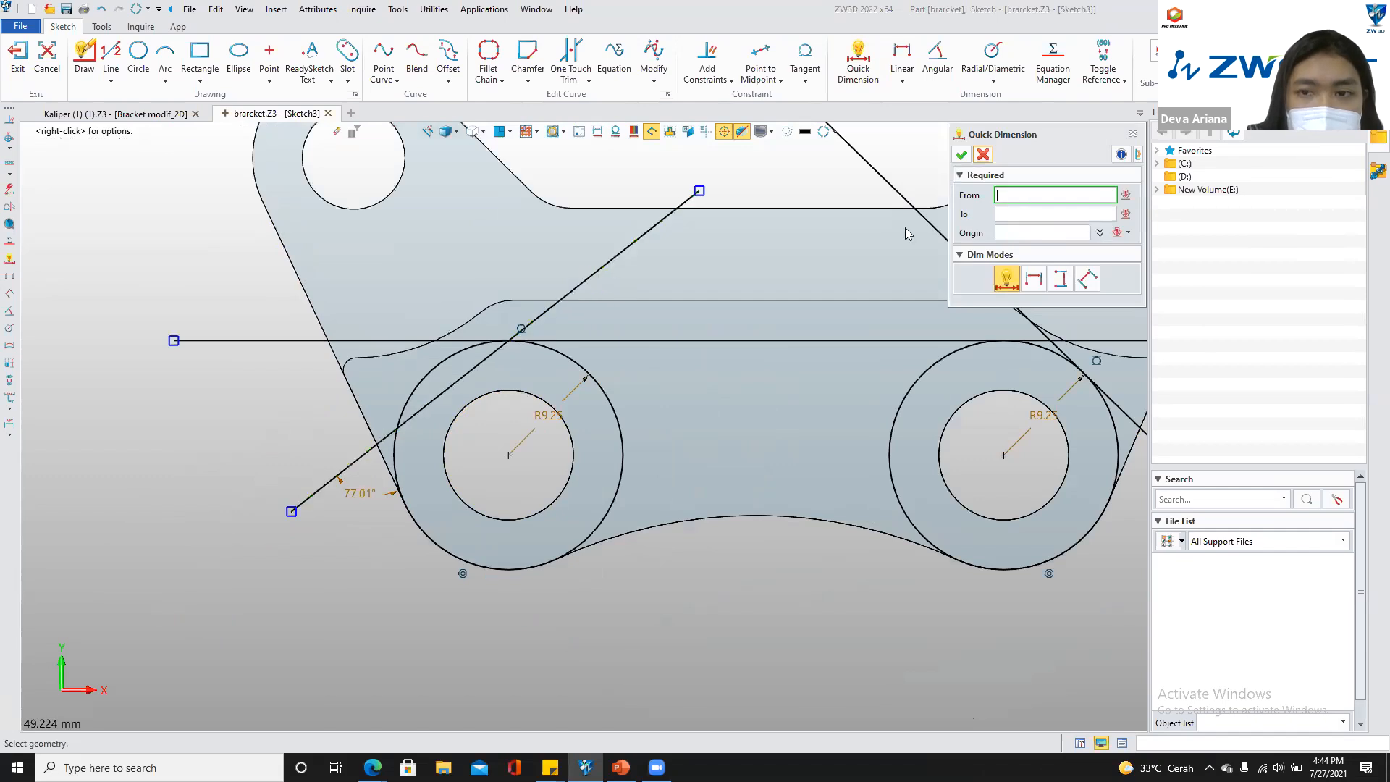
middle_click_drag(624, 642, 325, 640)
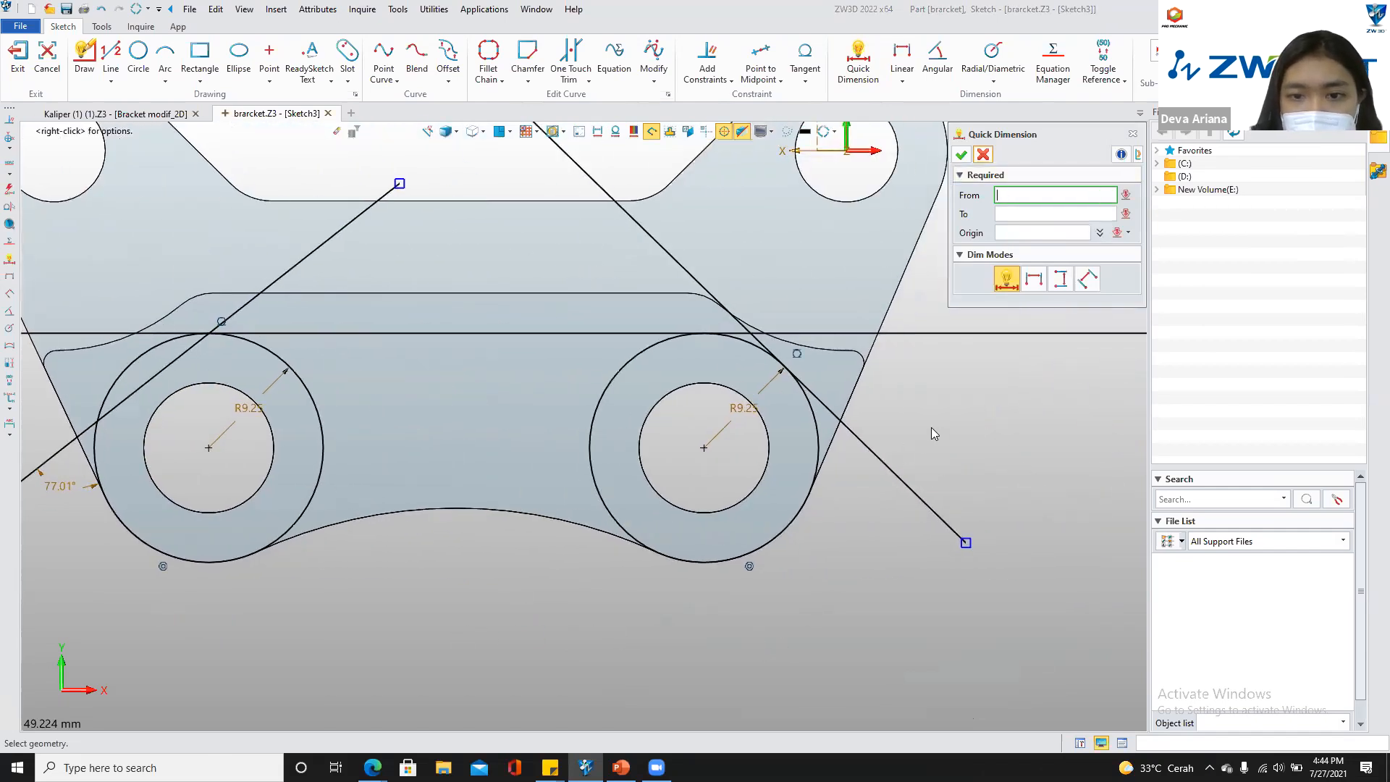
left_click(854, 432)
scroll(853, 432, "up", 3)
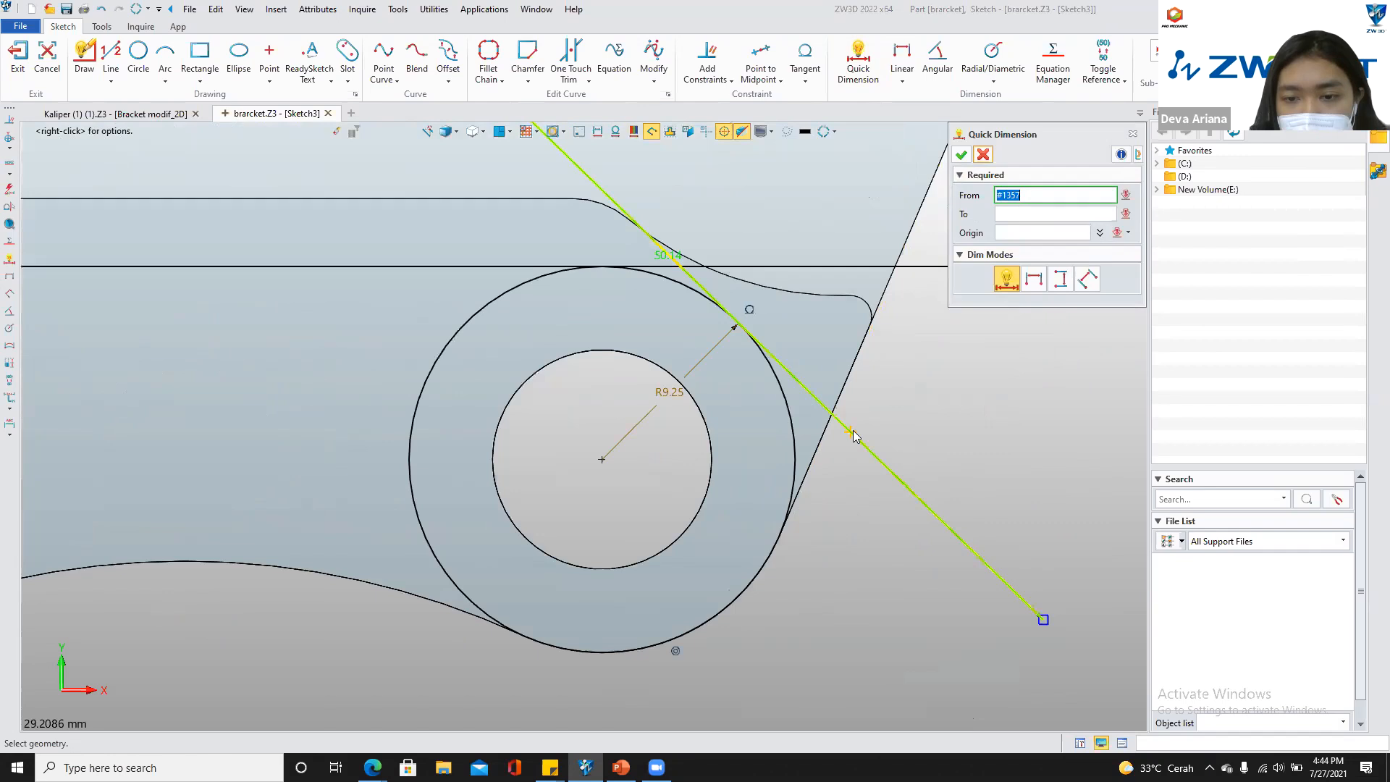
left_click(823, 442)
left_click(826, 446)
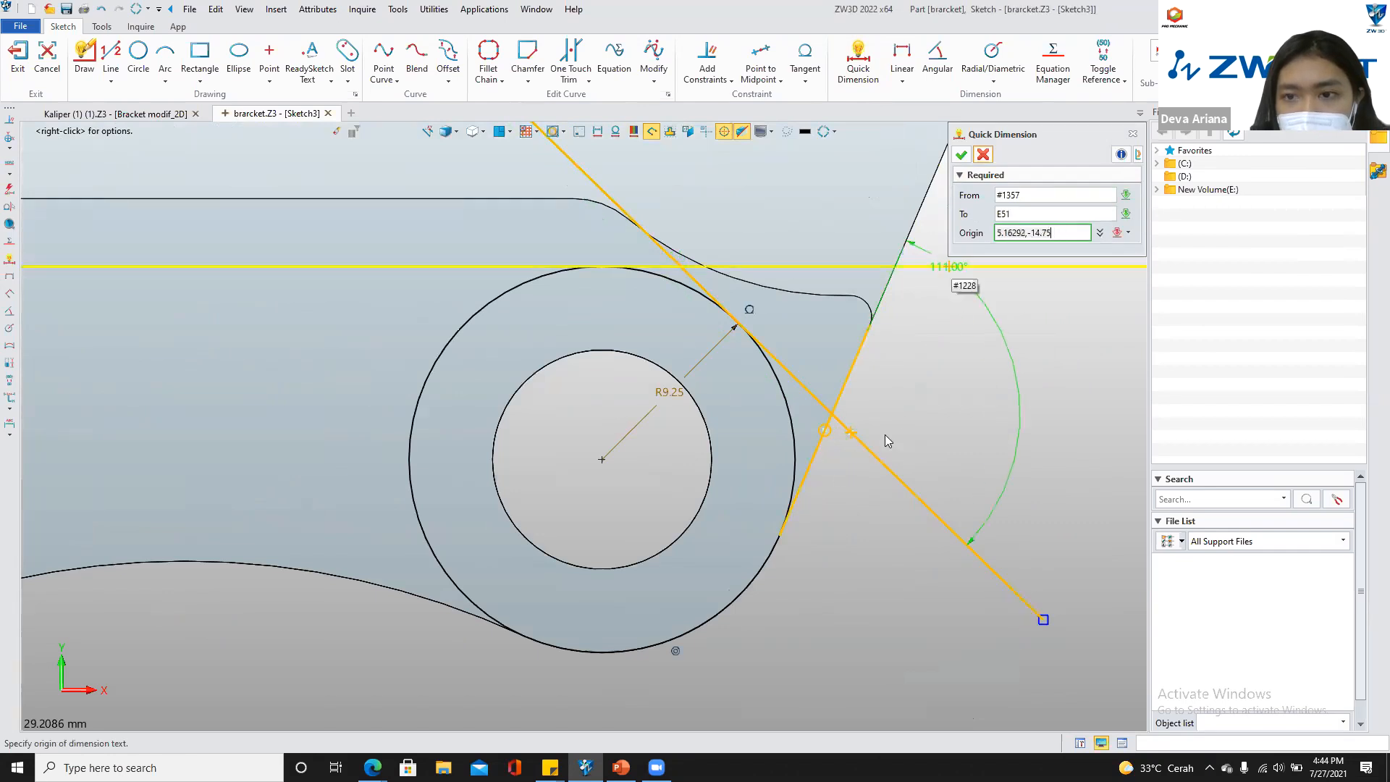
left_click(847, 503)
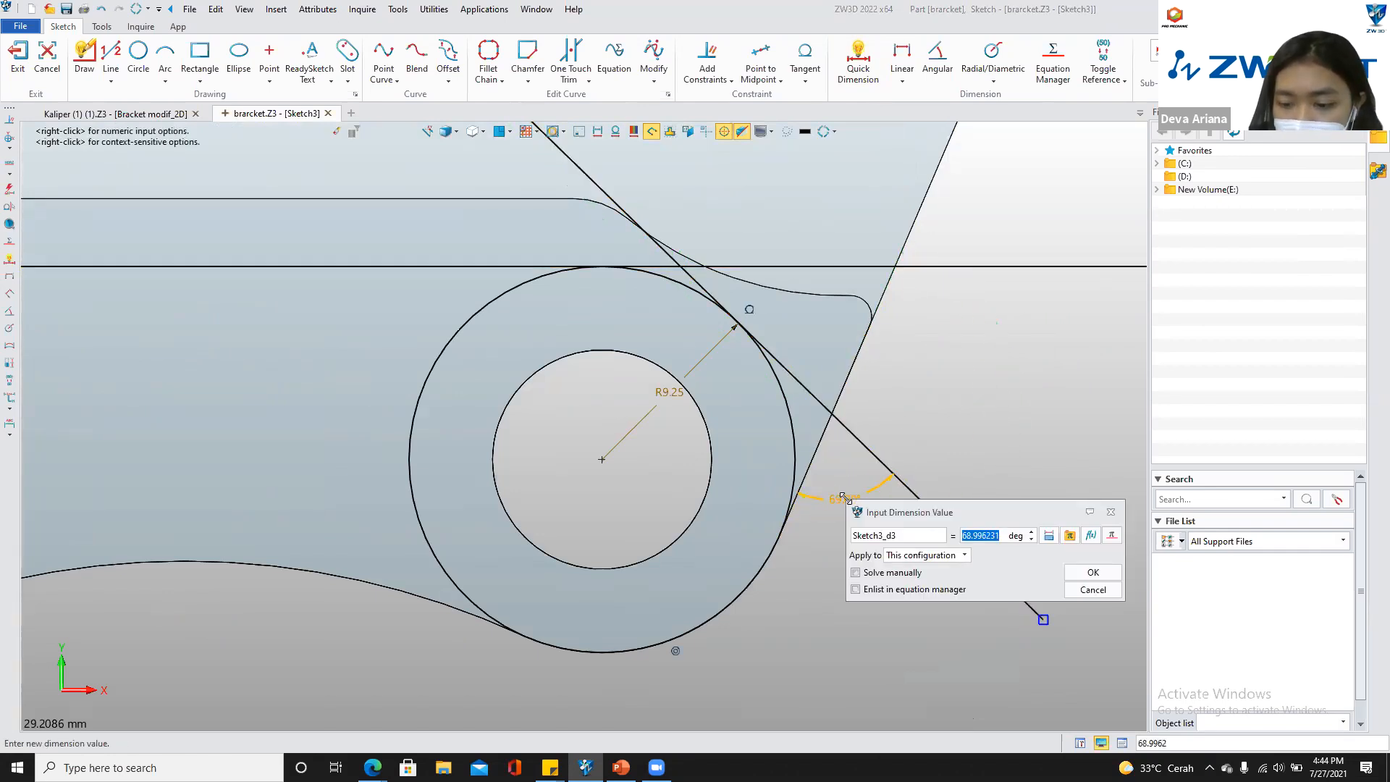
type("77.0")
key("Return")
scroll(852, 491, "down", 5)
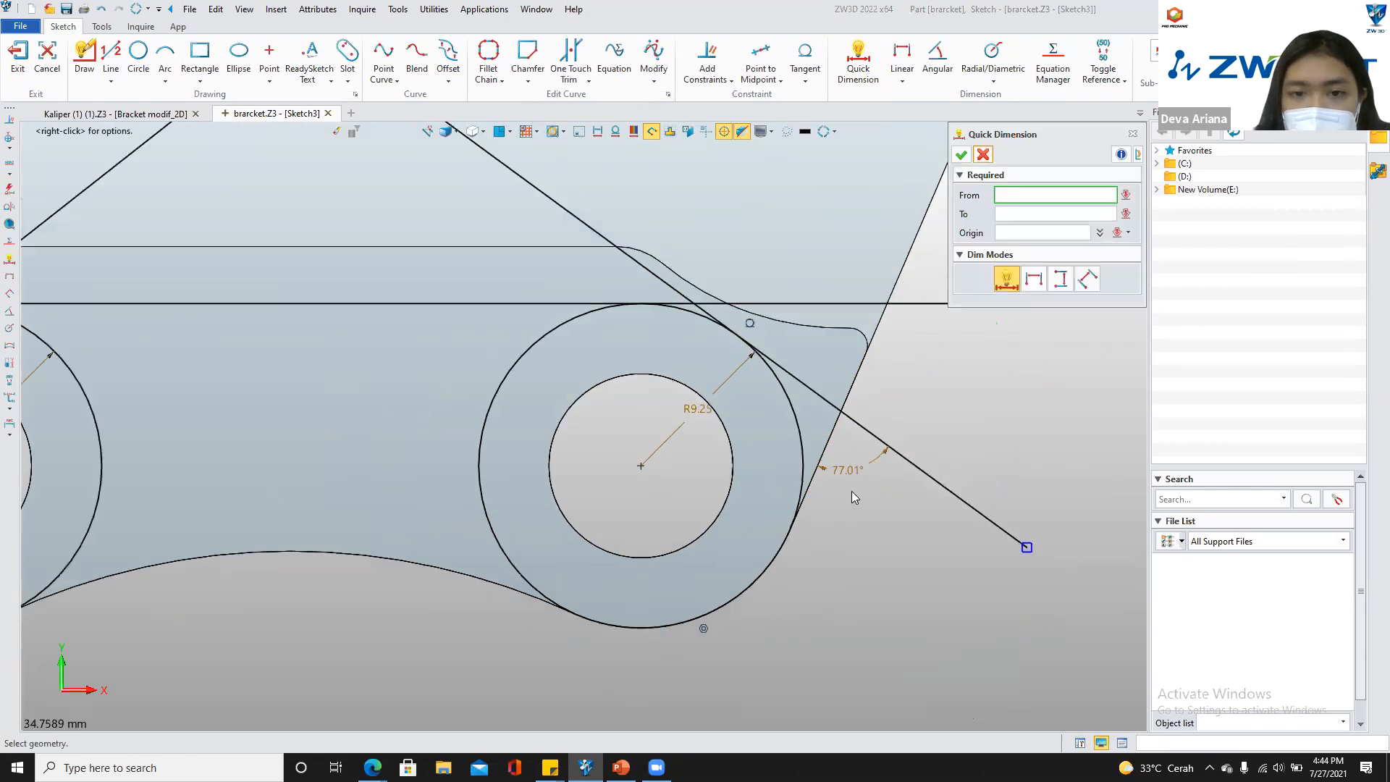
scroll(517, 465, "up", 2)
scroll(518, 465, "up", 2)
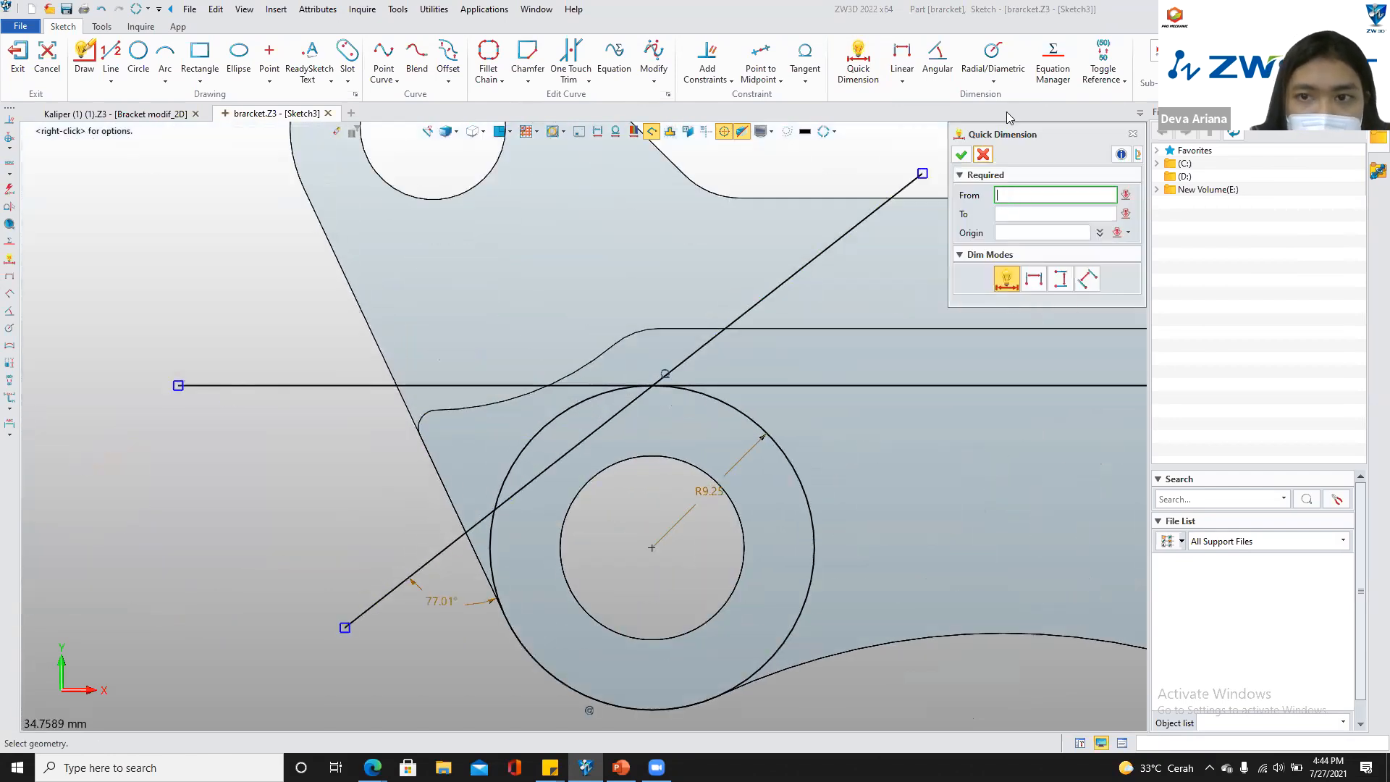
left_click(983, 154)
Move the left slanted line outward until it is tangent to the upper left of the lower-left circle
left_click(588, 437)
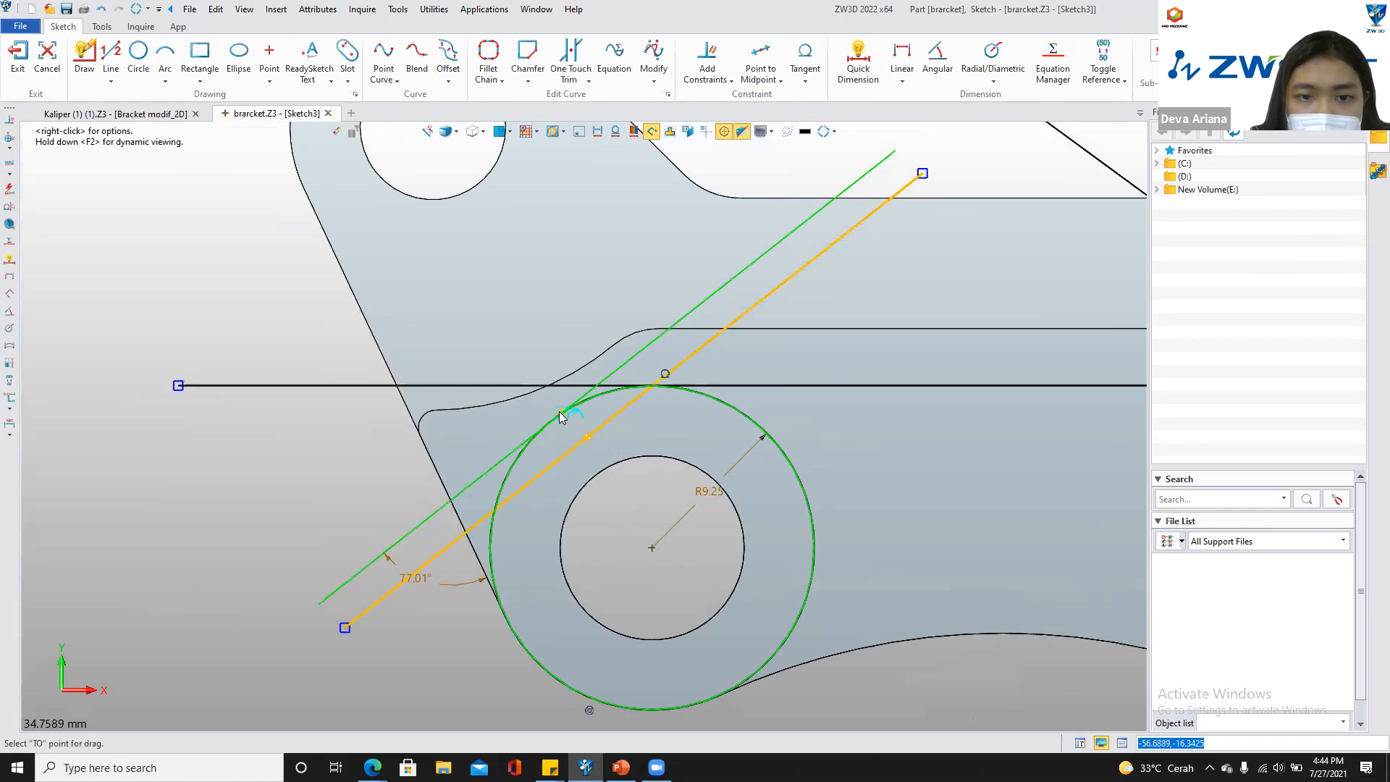
left_click(561, 417)
scroll(565, 420, "down", 5)
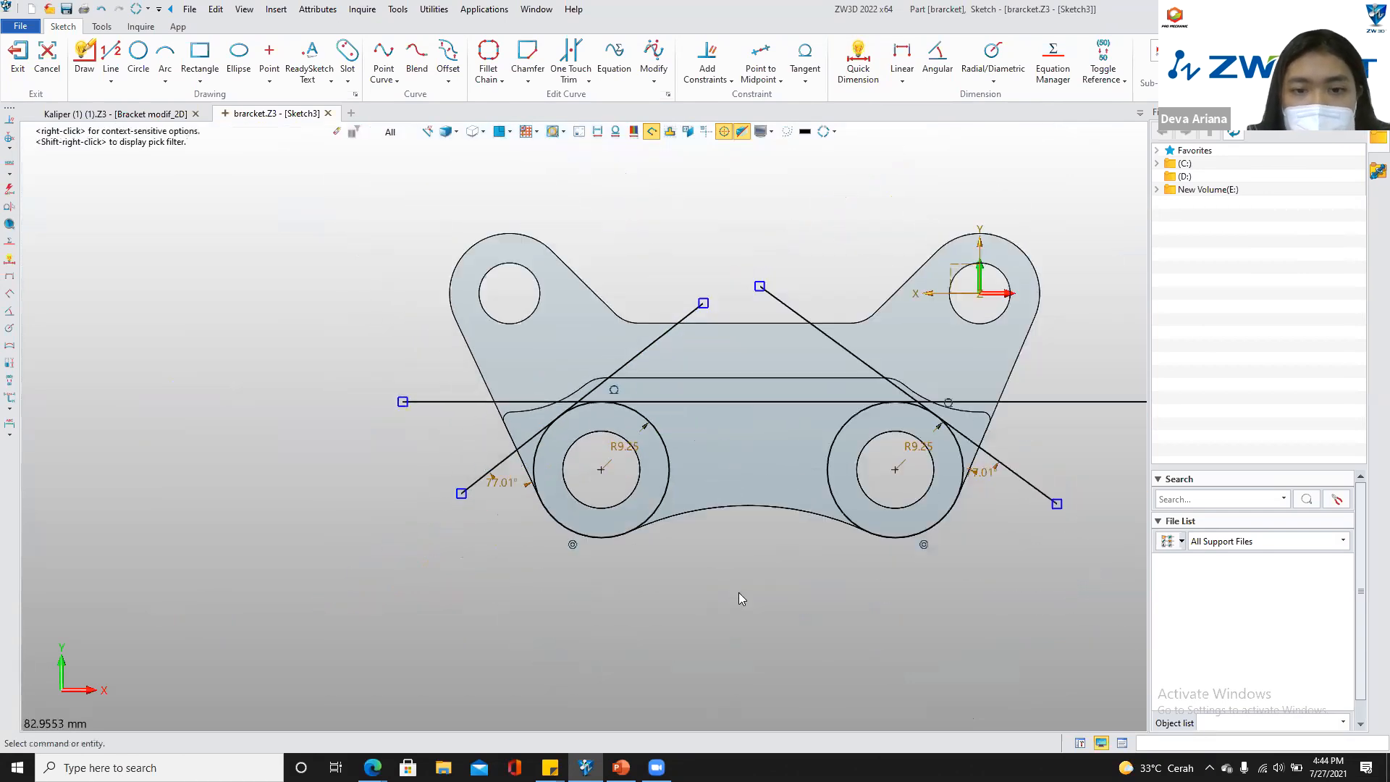
scroll(656, 422, "up", 2)
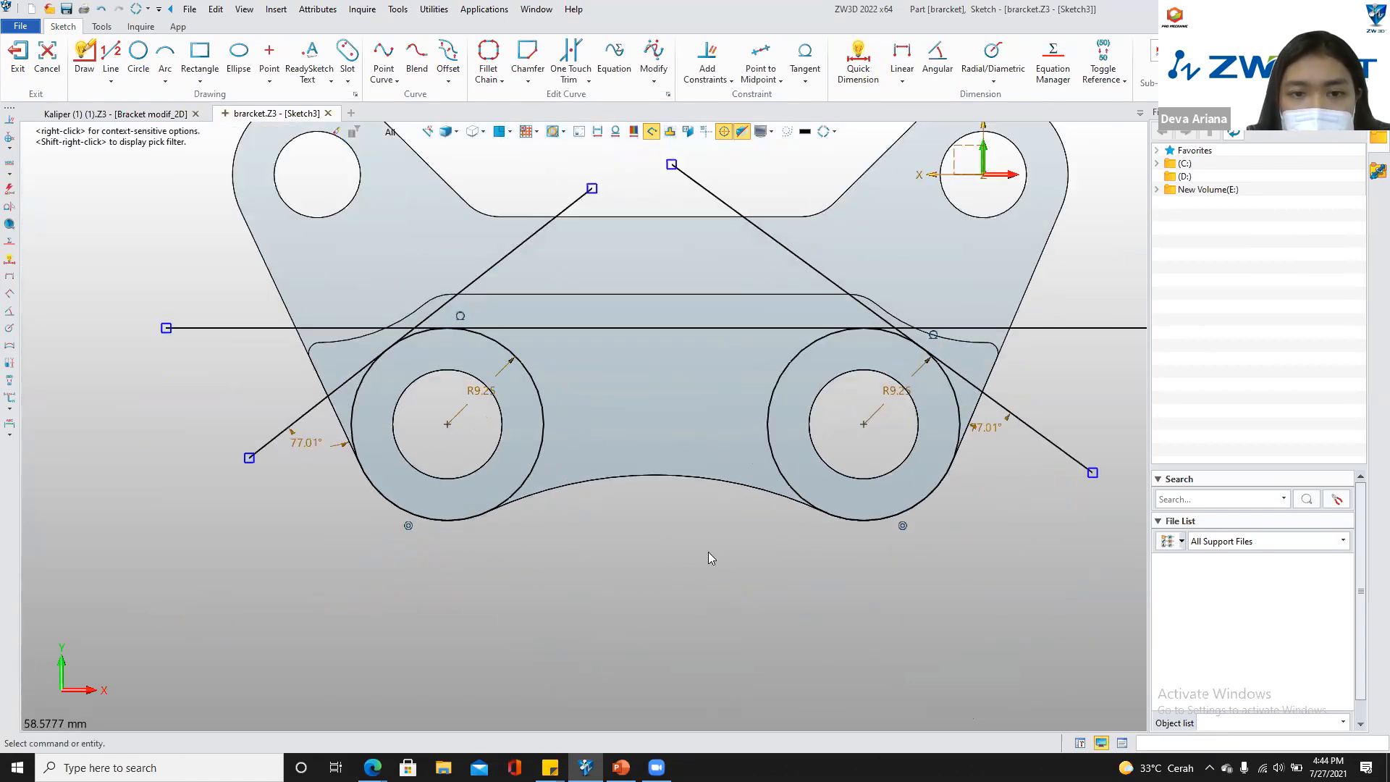
Project the plate's two slanted side edges and the lower concave arc into the sketch as reference curves
scroll(615, 551, "down", 1)
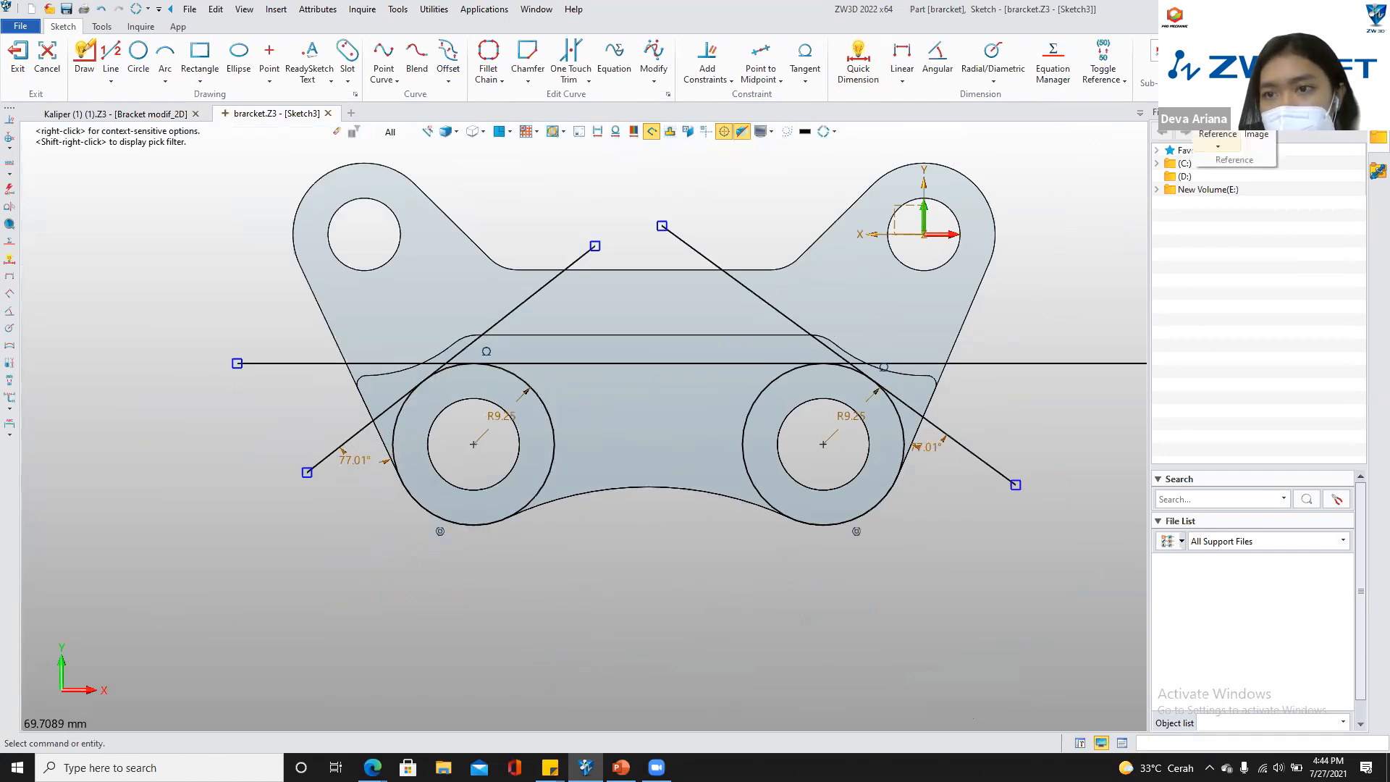
left_click(1216, 59)
left_click(661, 498)
left_click(910, 434)
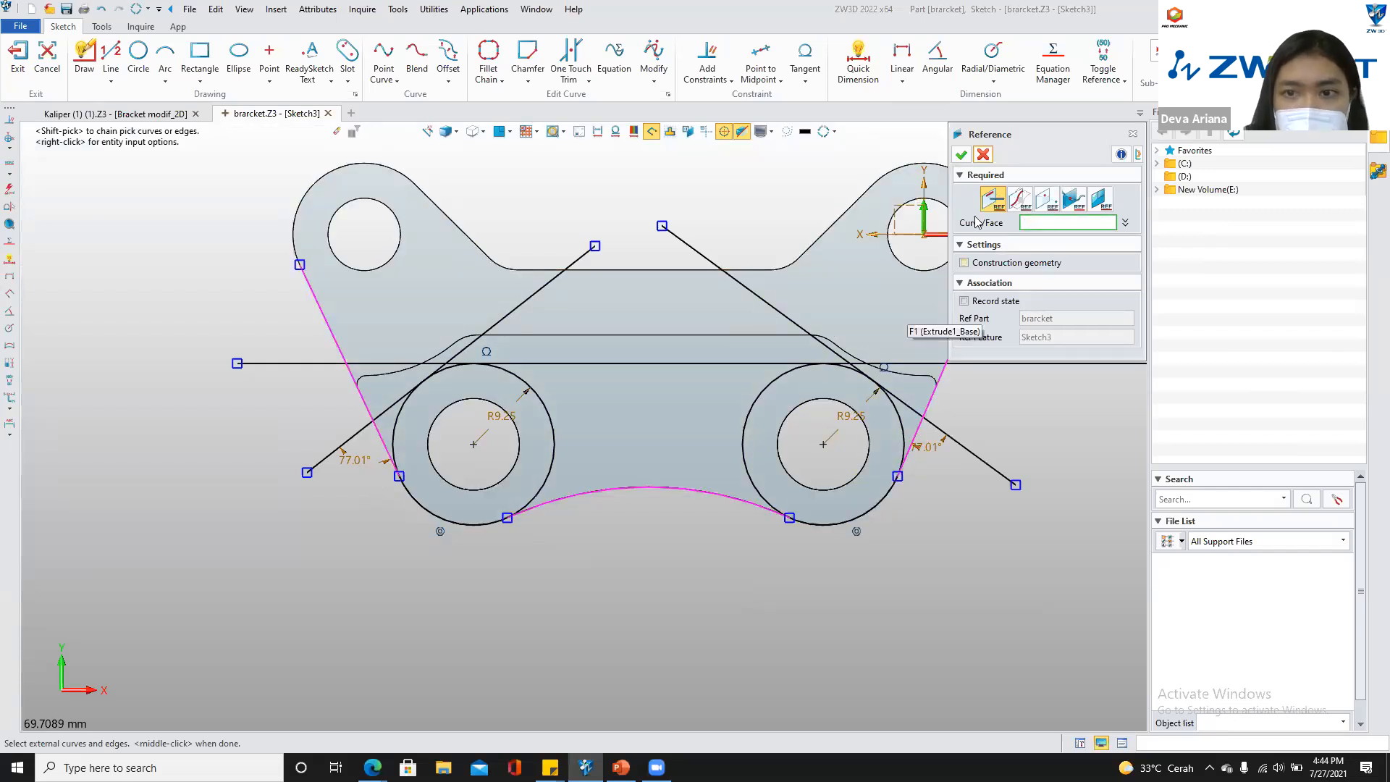
left_click(962, 153)
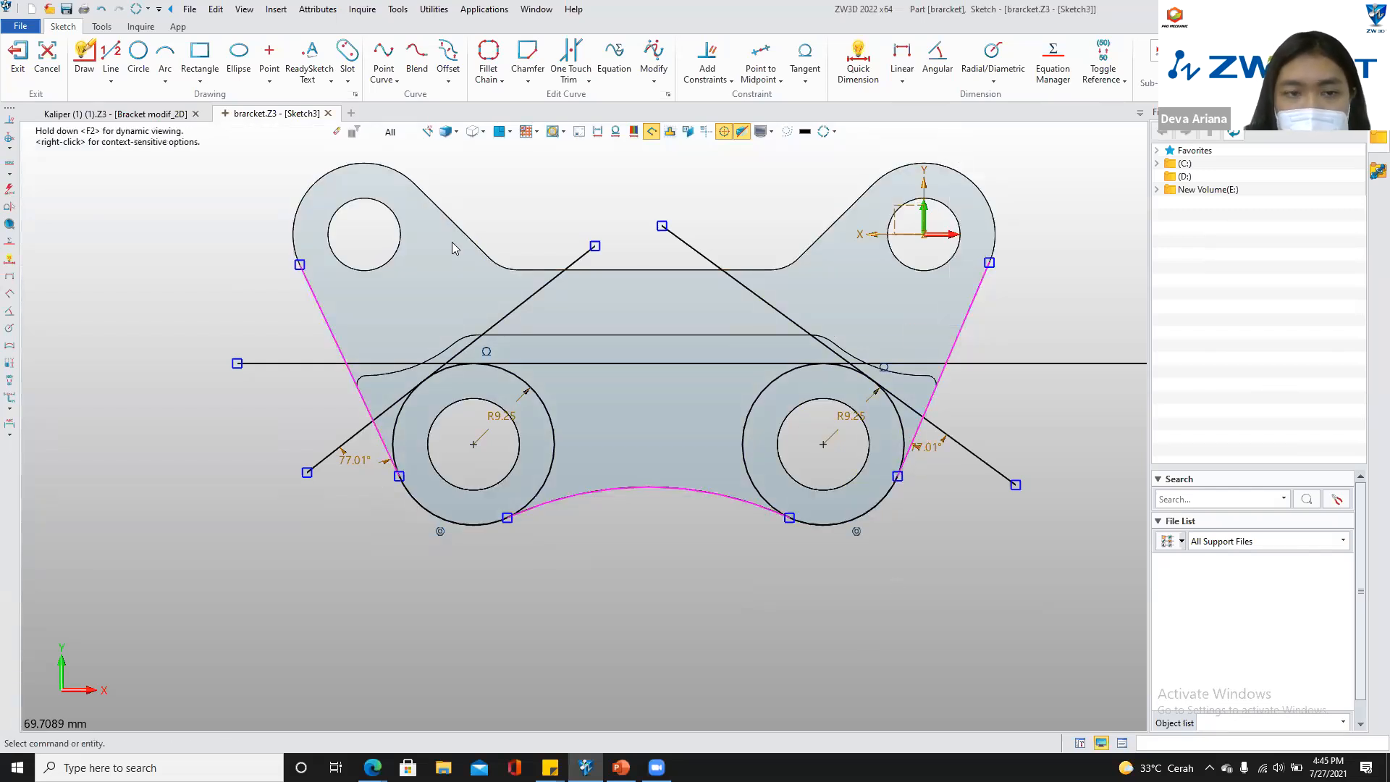
Trim the overhanging ends of the horizontal and slanted lines and the left reference edge above the horizontal line
left_click(571, 62)
scroll(351, 440, "up", 4)
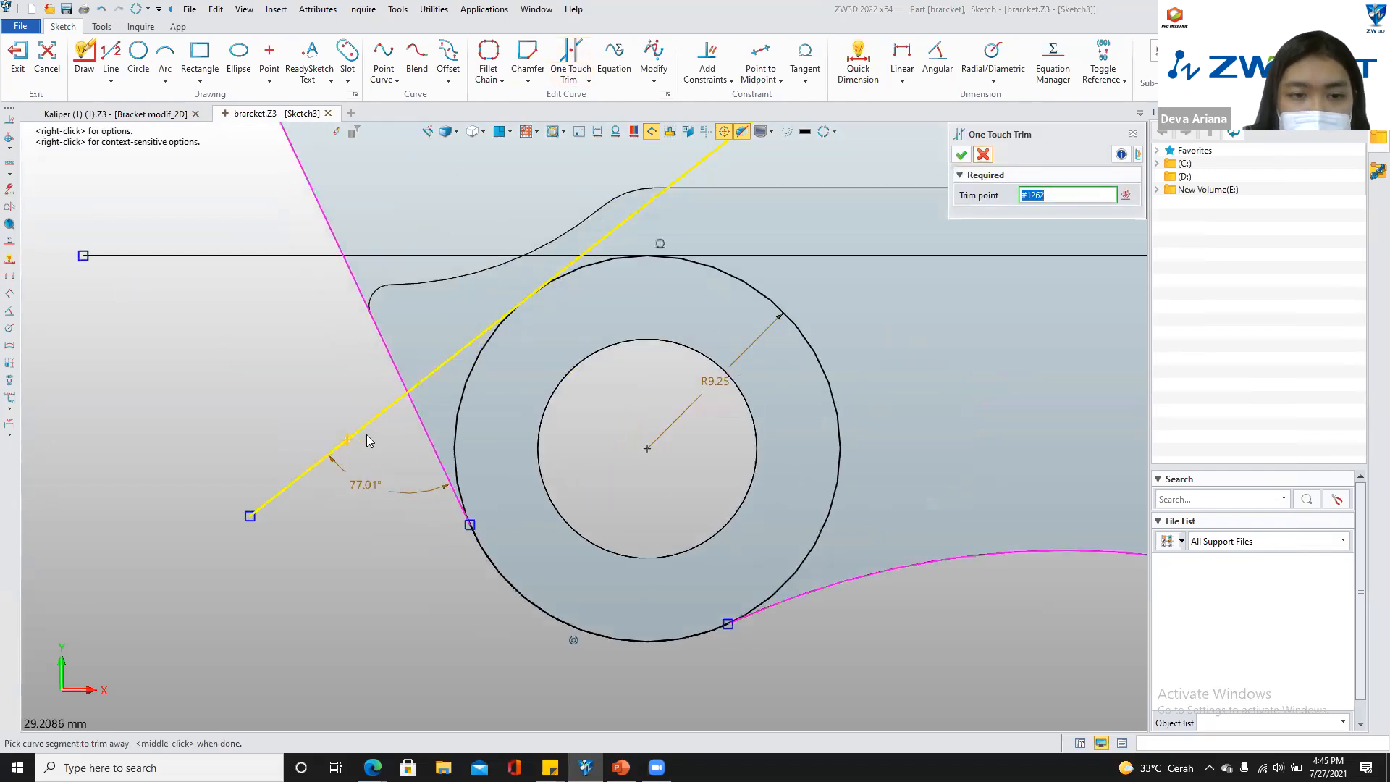
scroll(351, 420, "down", 5)
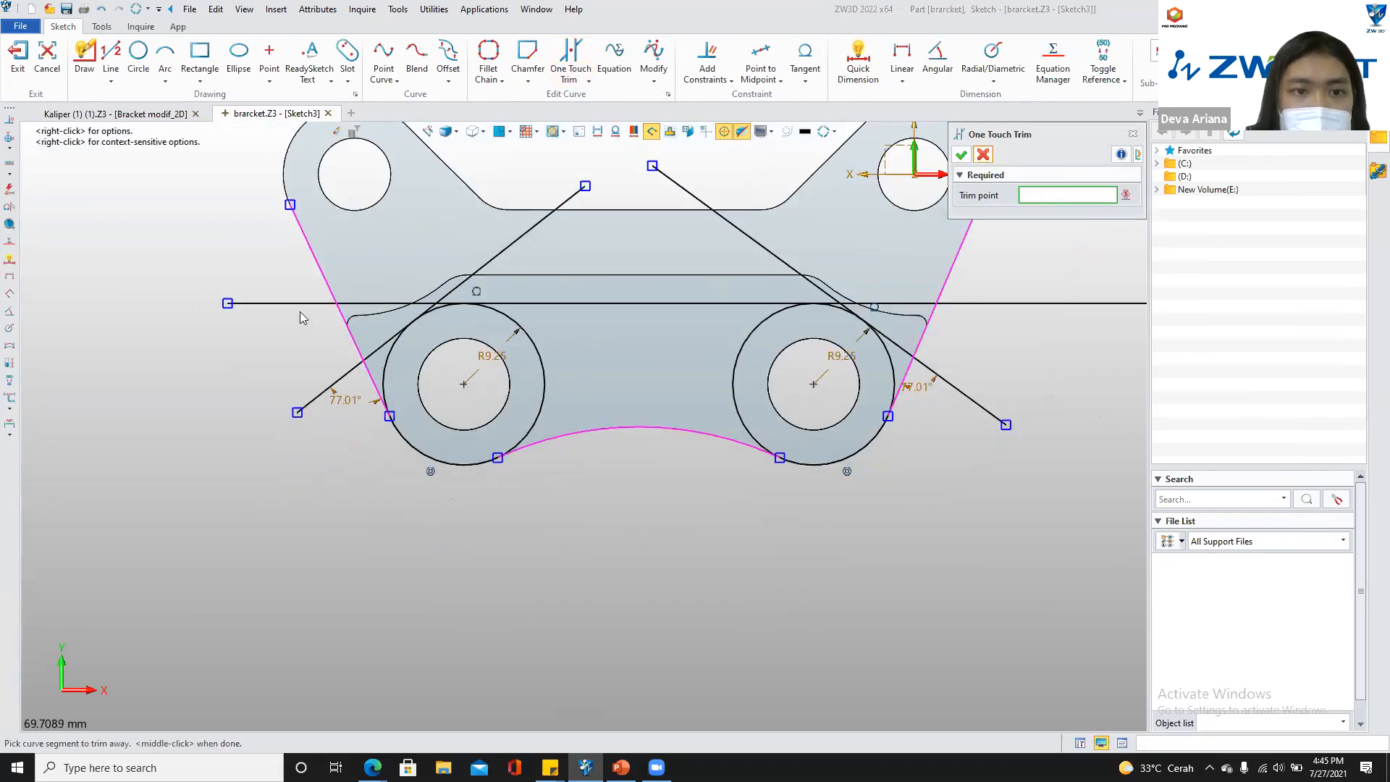
left_click(317, 273)
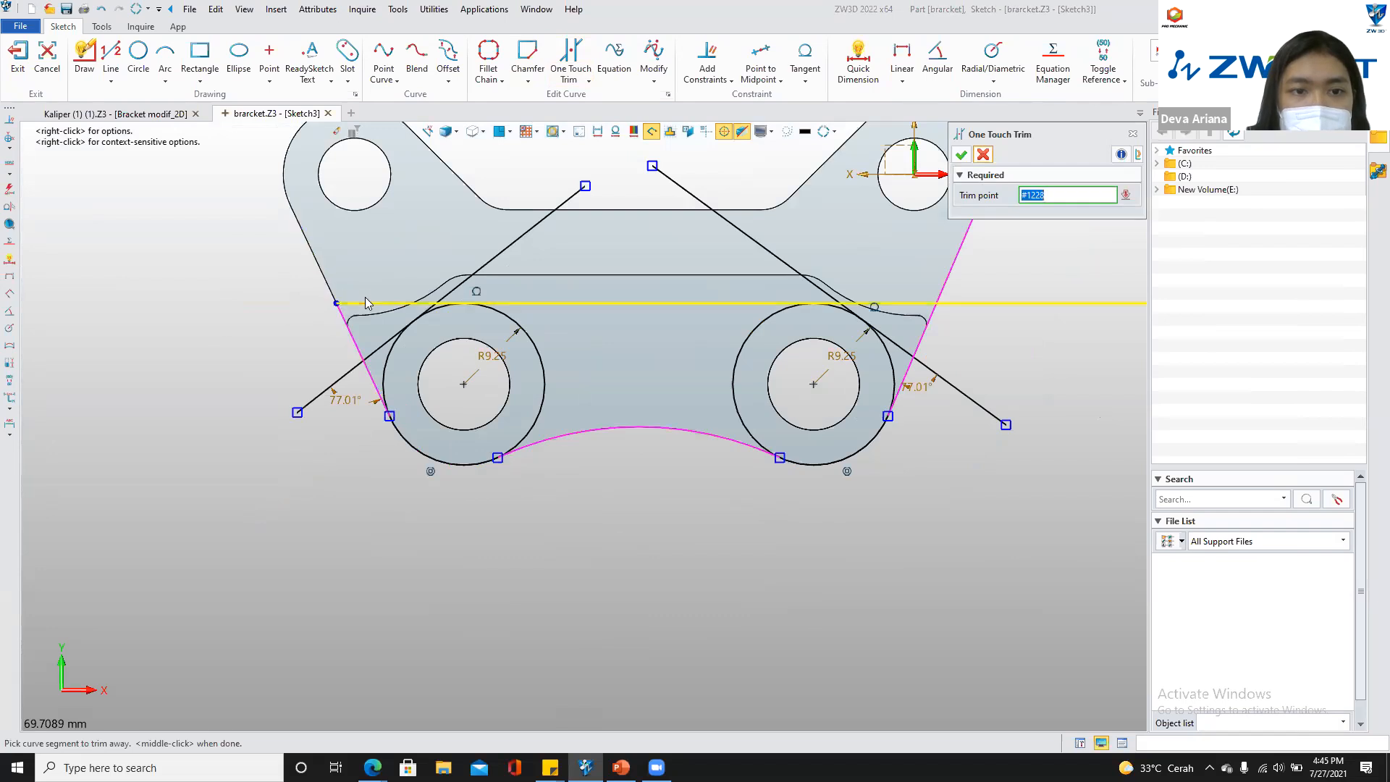
left_click(474, 272)
left_click(774, 249)
left_click(1009, 304)
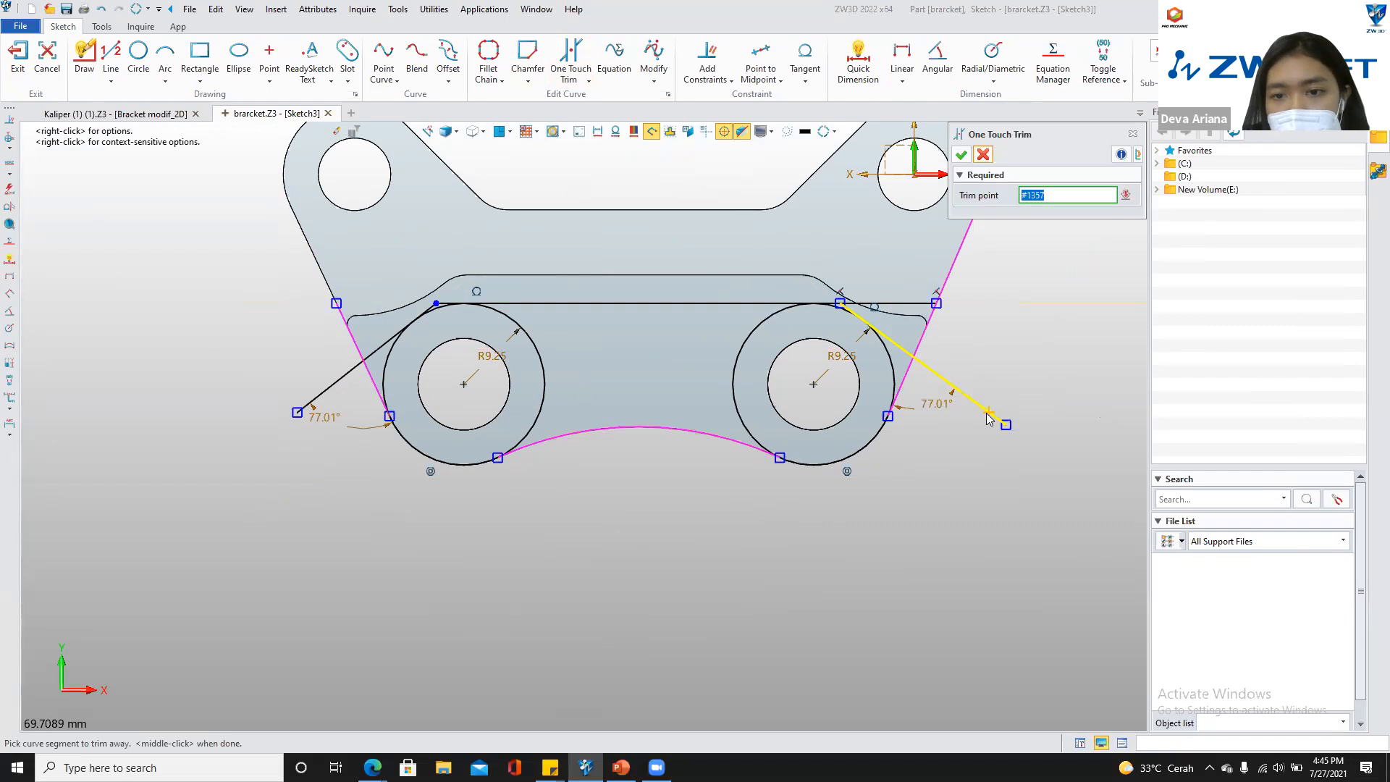
left_click(986, 412)
left_click(318, 394)
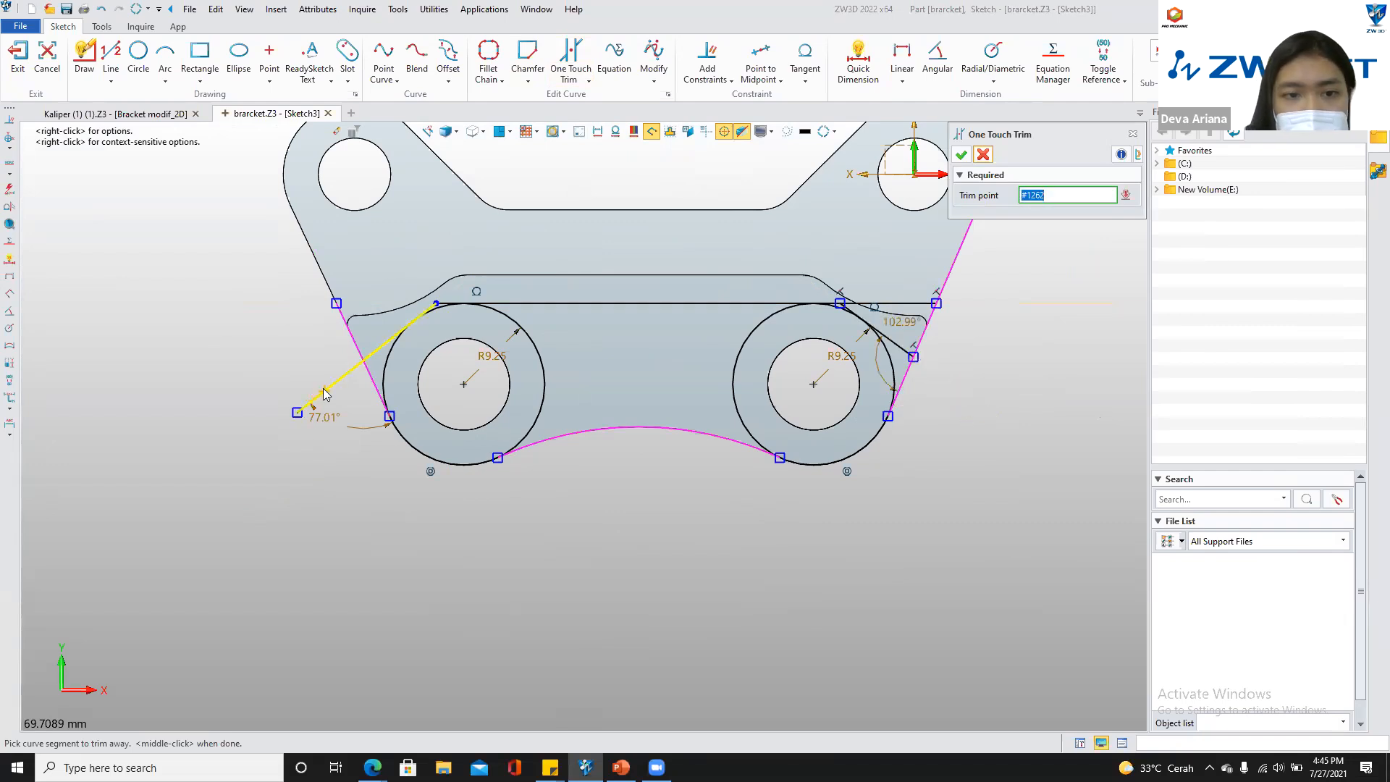
Trim the leftover corner pieces of the horizontal and slanted lines beyond their tangent points on both R9.25 circles
scroll(424, 318, "up", 6)
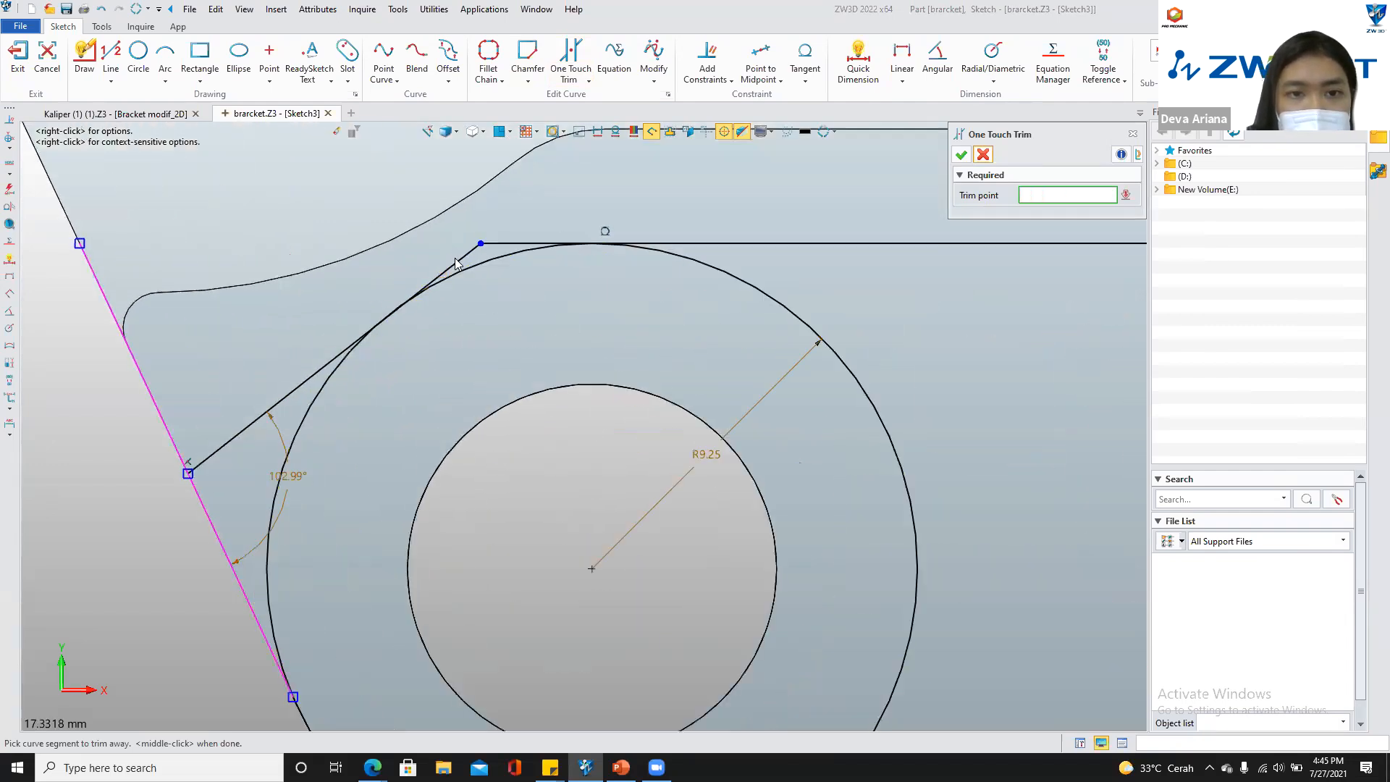
left_click(467, 262)
scroll(670, 283, "down", 6)
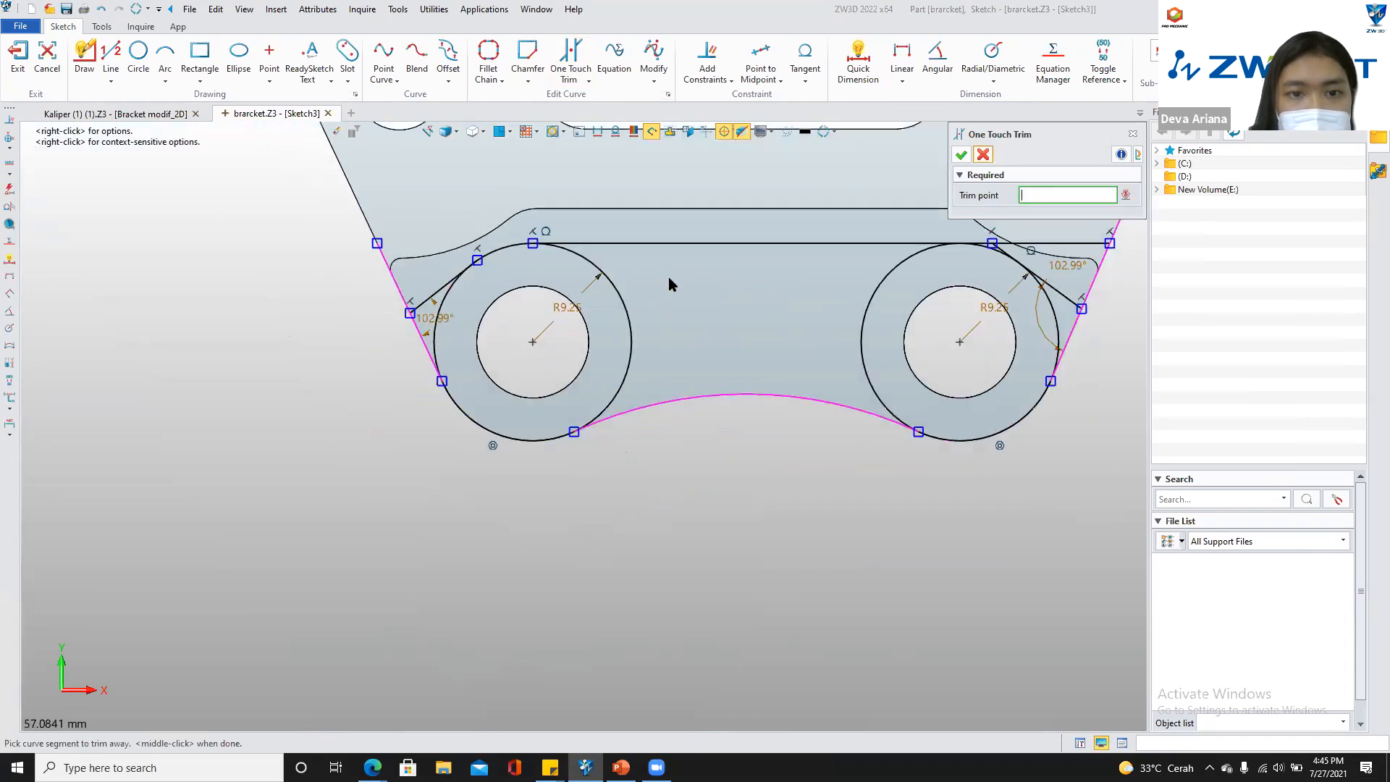
scroll(1023, 268, "up", 5)
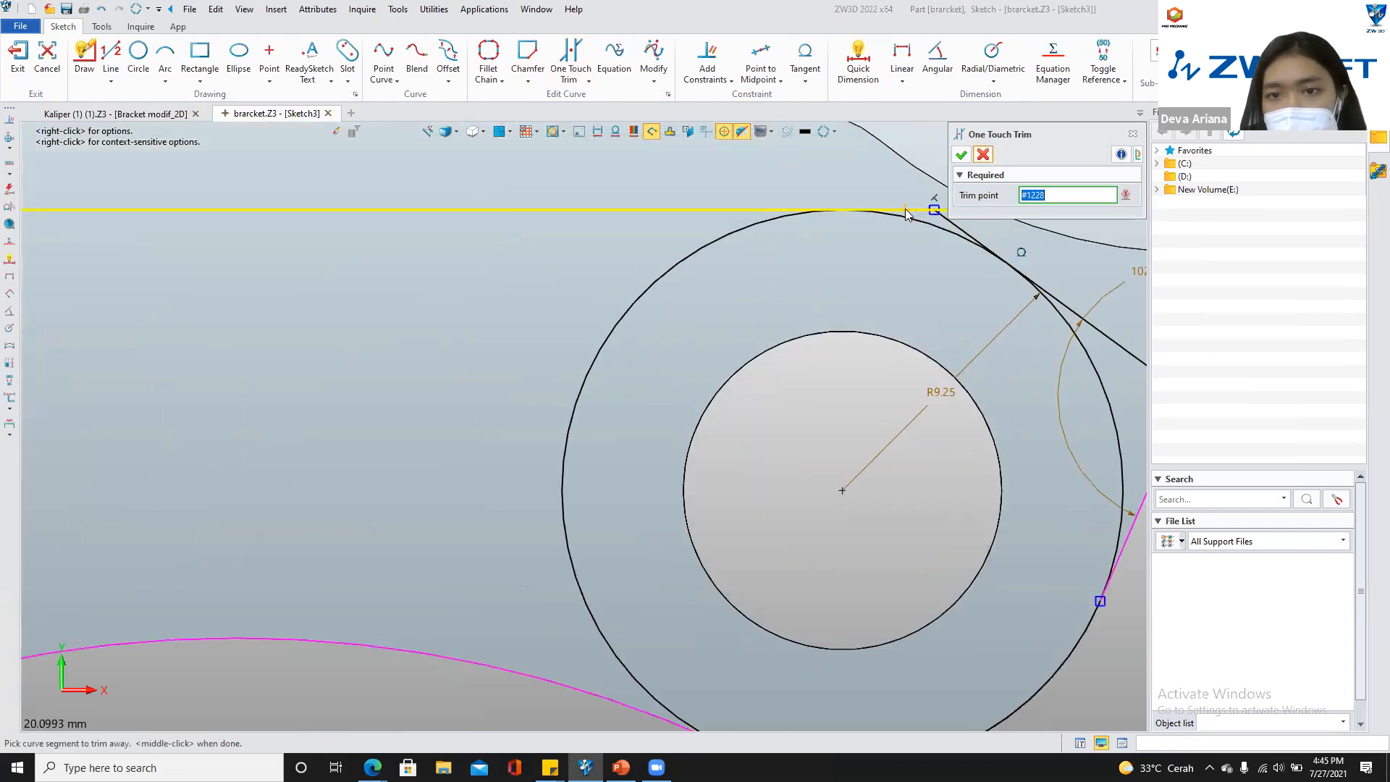
left_click(948, 225)
scroll(939, 246, "down", 5)
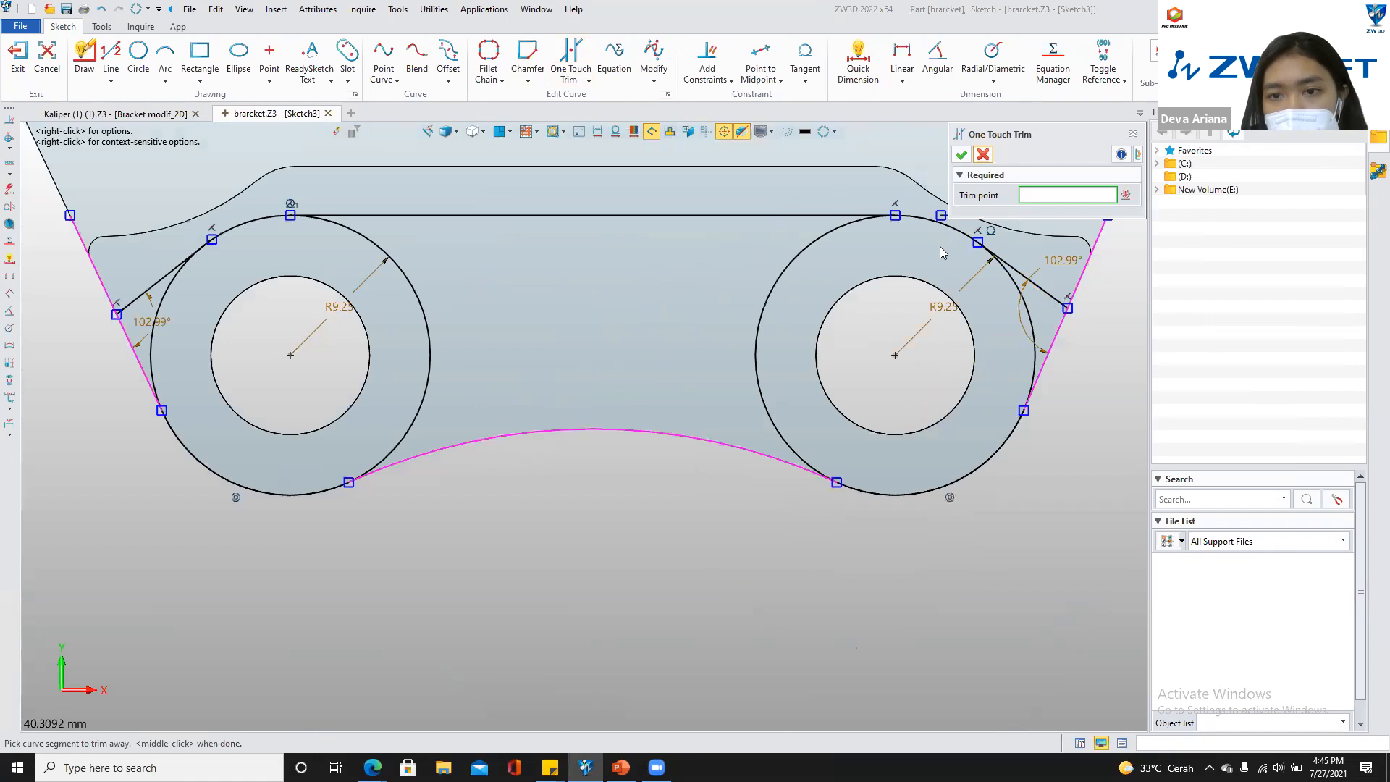
middle_click_drag(725, 329, 564, 386)
left_click(787, 309)
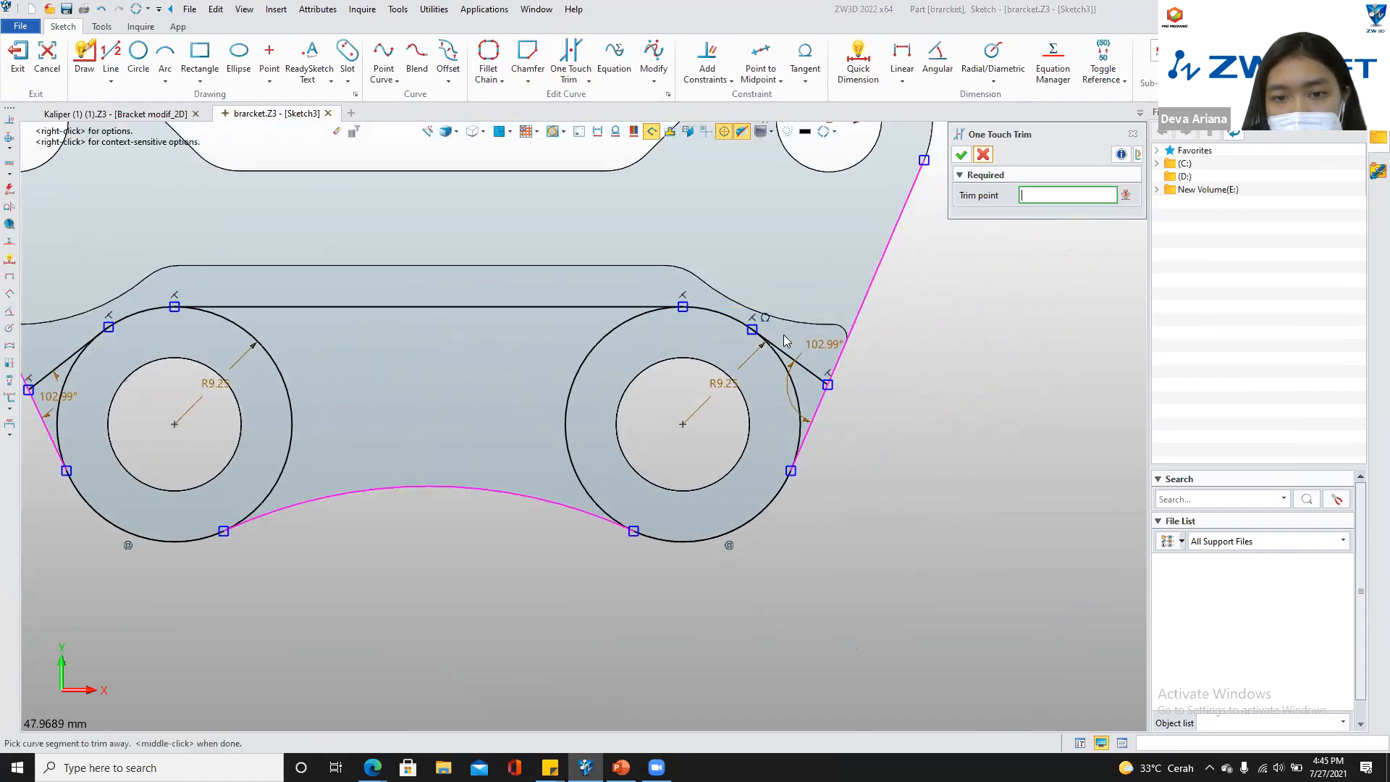
Trim away the inner and outer arcs of both R9.25 circles that lie off the profile outline
scroll(783, 337, "down", 5)
scroll(771, 362, "up", 5)
scroll(655, 373, "down", 5)
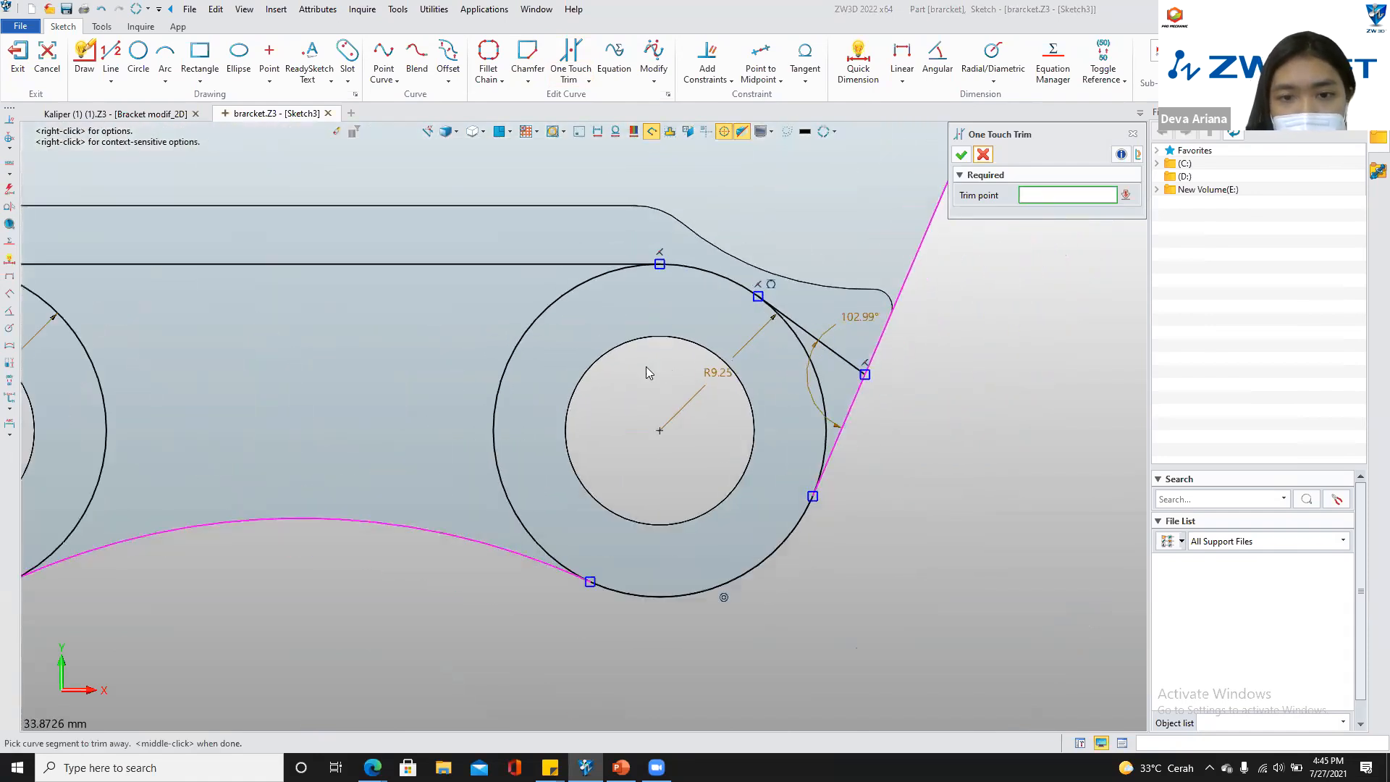
left_click(658, 376)
left_click(491, 382)
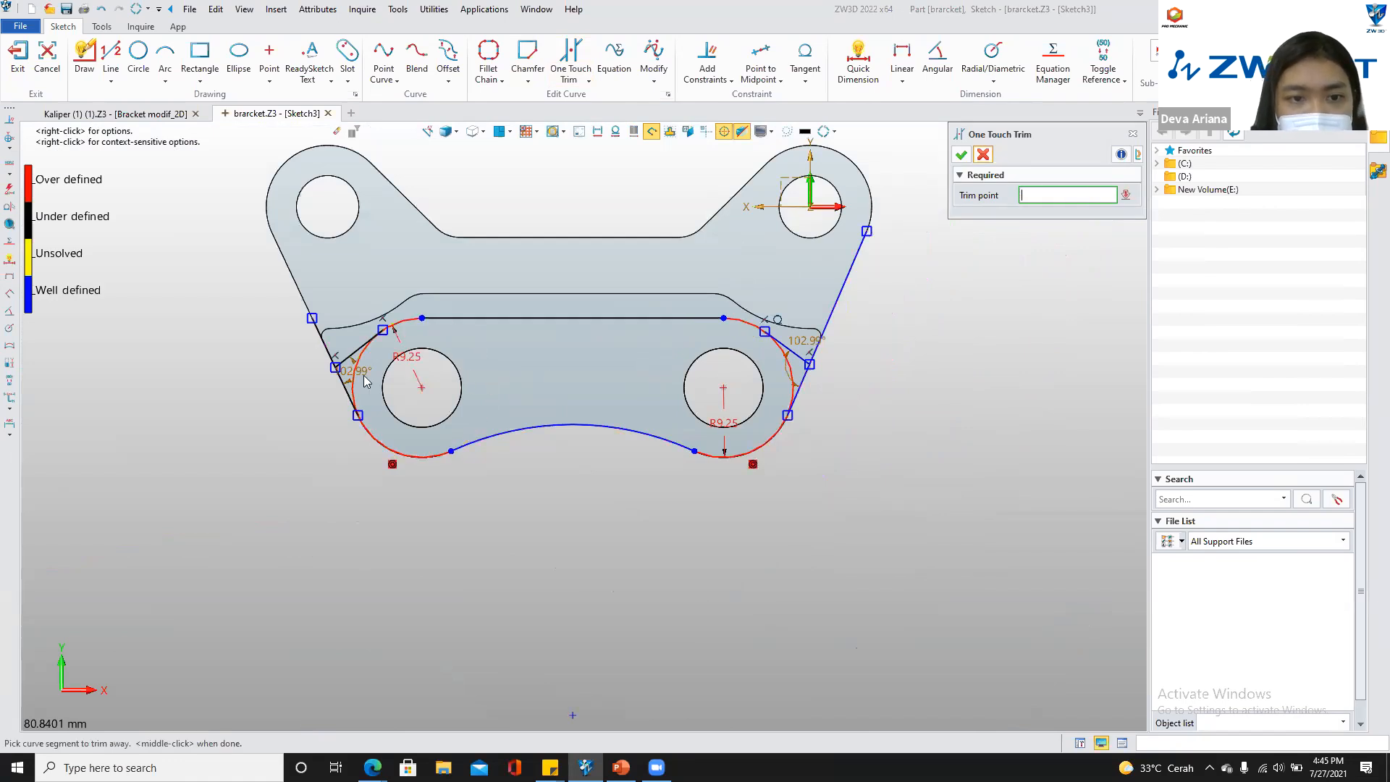
left_click(794, 371)
left_click(353, 376)
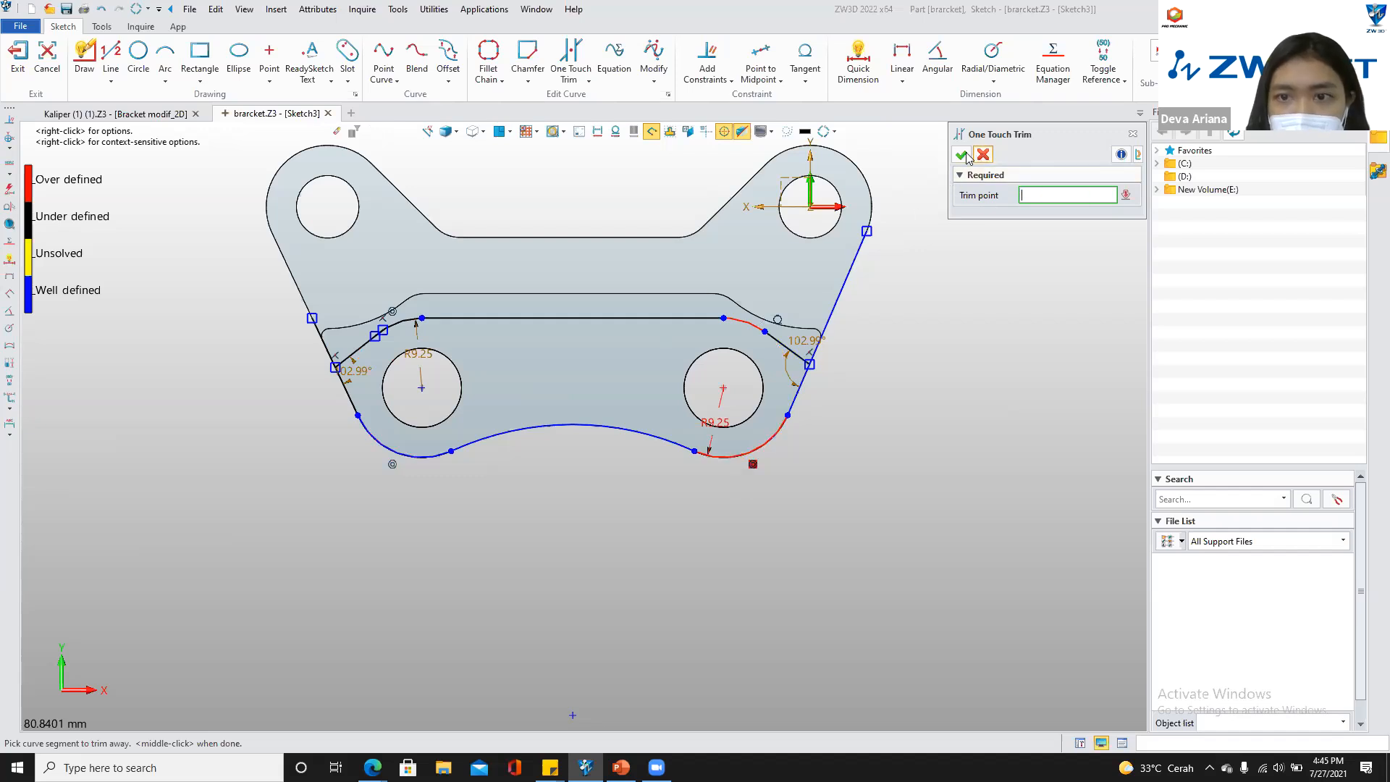
left_click(962, 155)
Delete the over-defining concentric constraint at the lower-right R9.25 arc
scroll(774, 422, "up", 5)
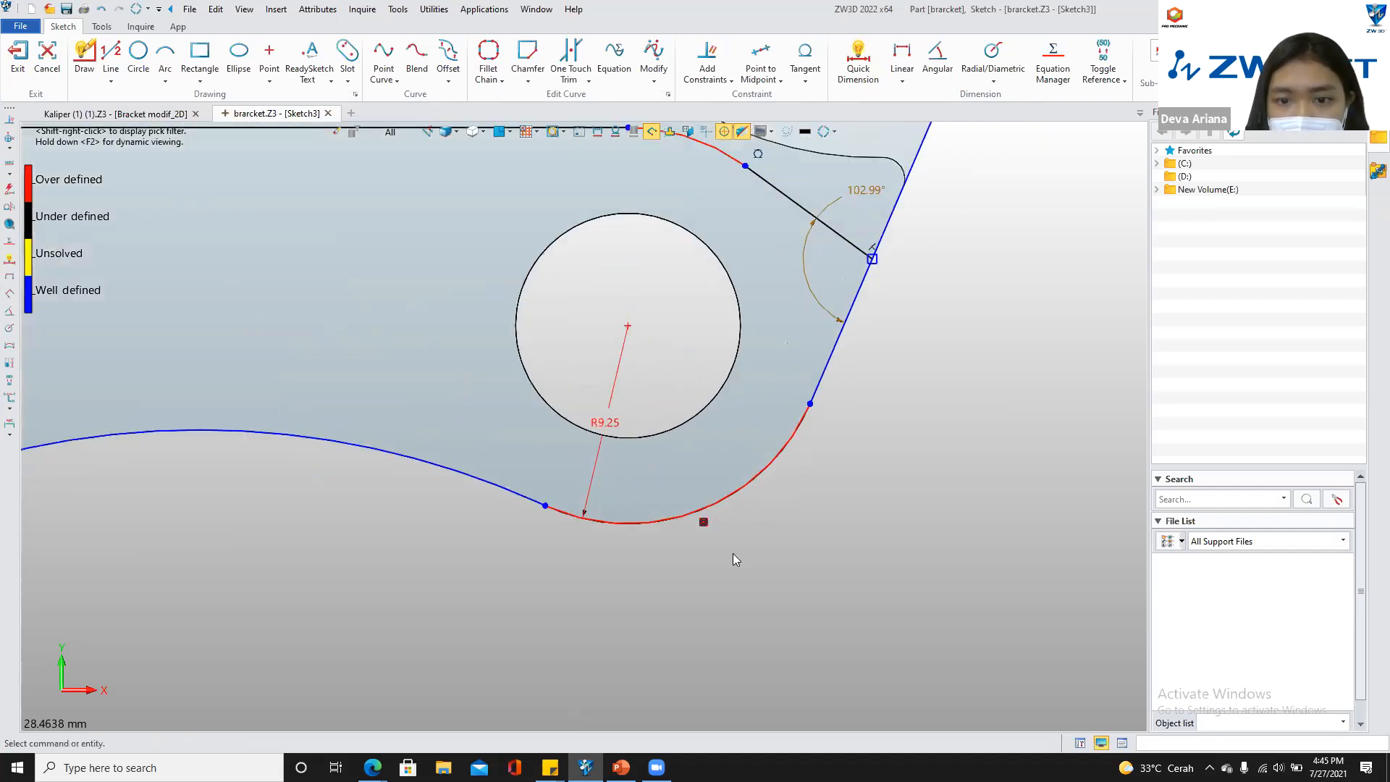
right_click(703, 521)
left_click(762, 553)
scroll(753, 362, "down", 5)
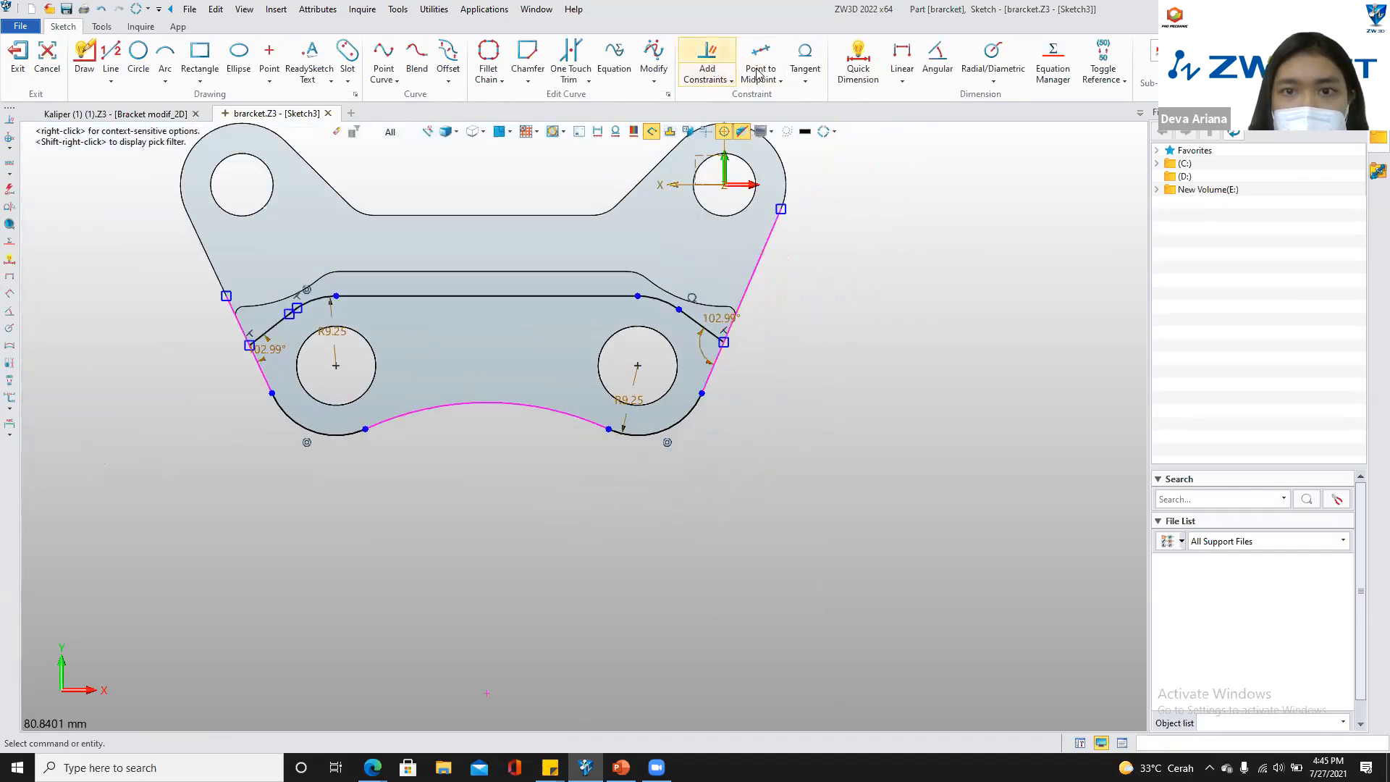
Trim the parts of both side reference edges that extend above the slanted lines
left_click(572, 59)
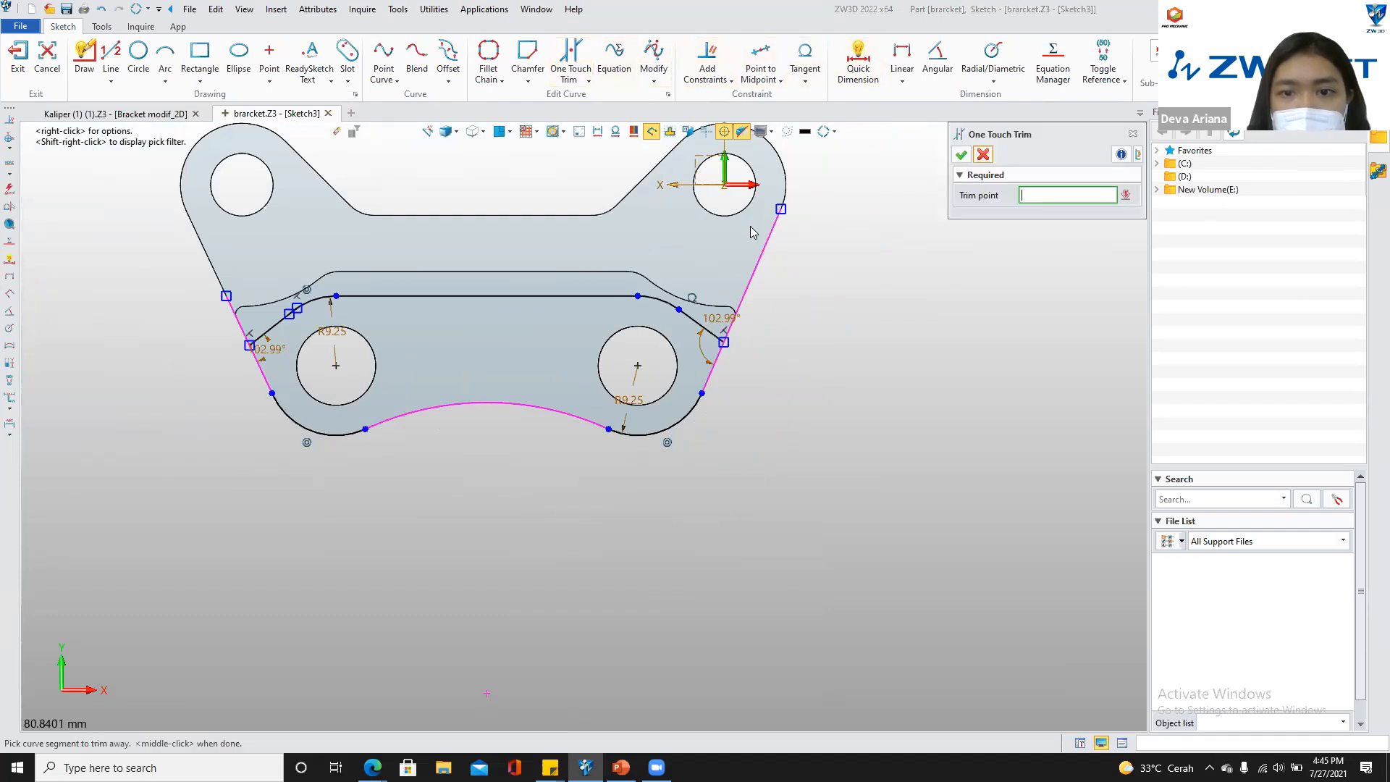
left_click(961, 155)
left_click(589, 67)
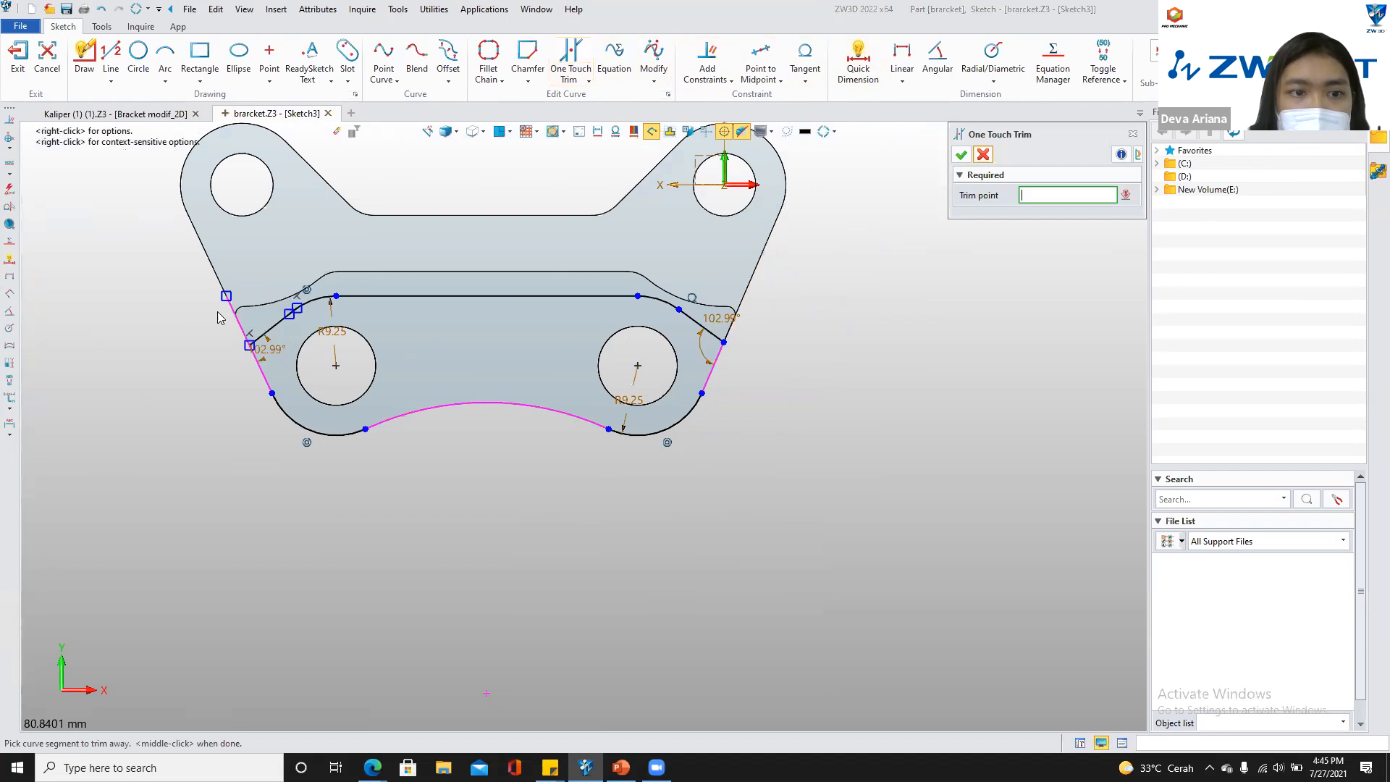
left_click(242, 308)
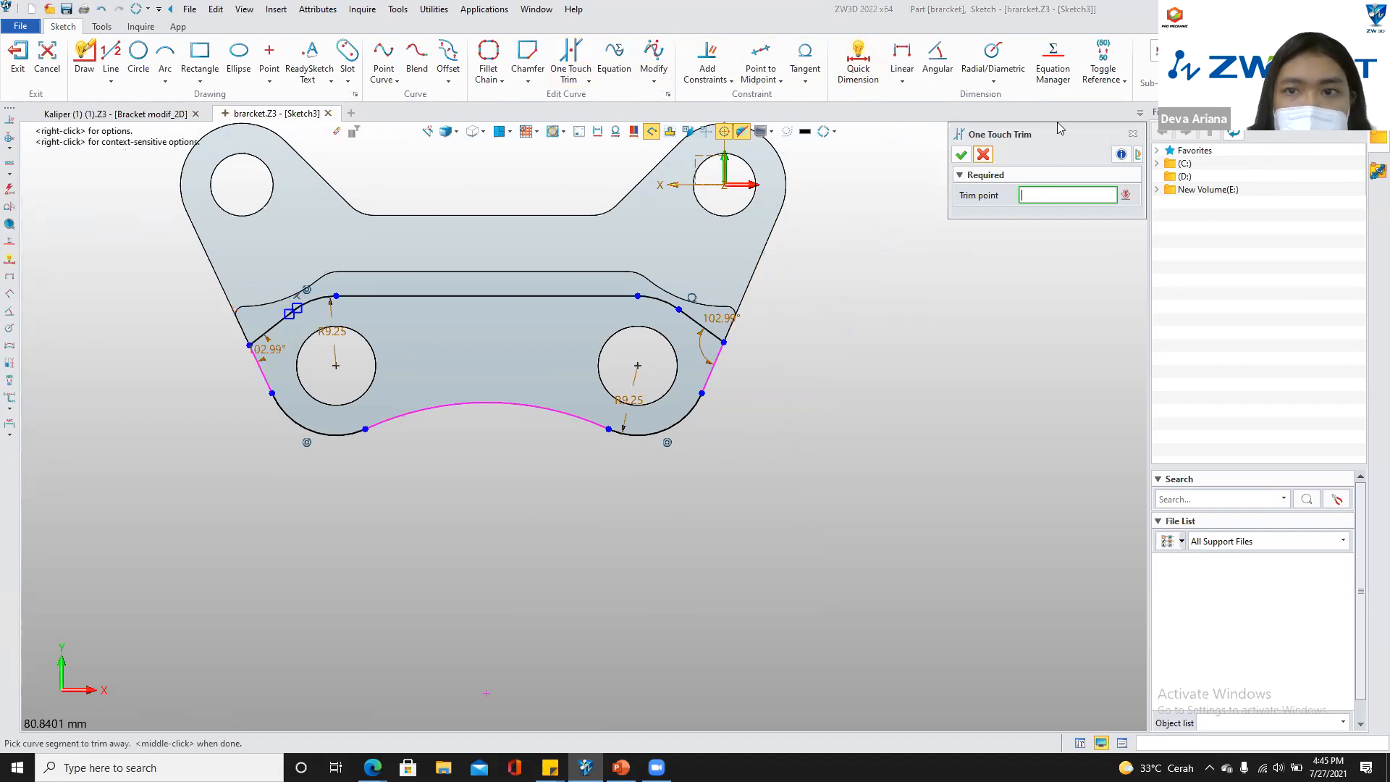
left_click(960, 156)
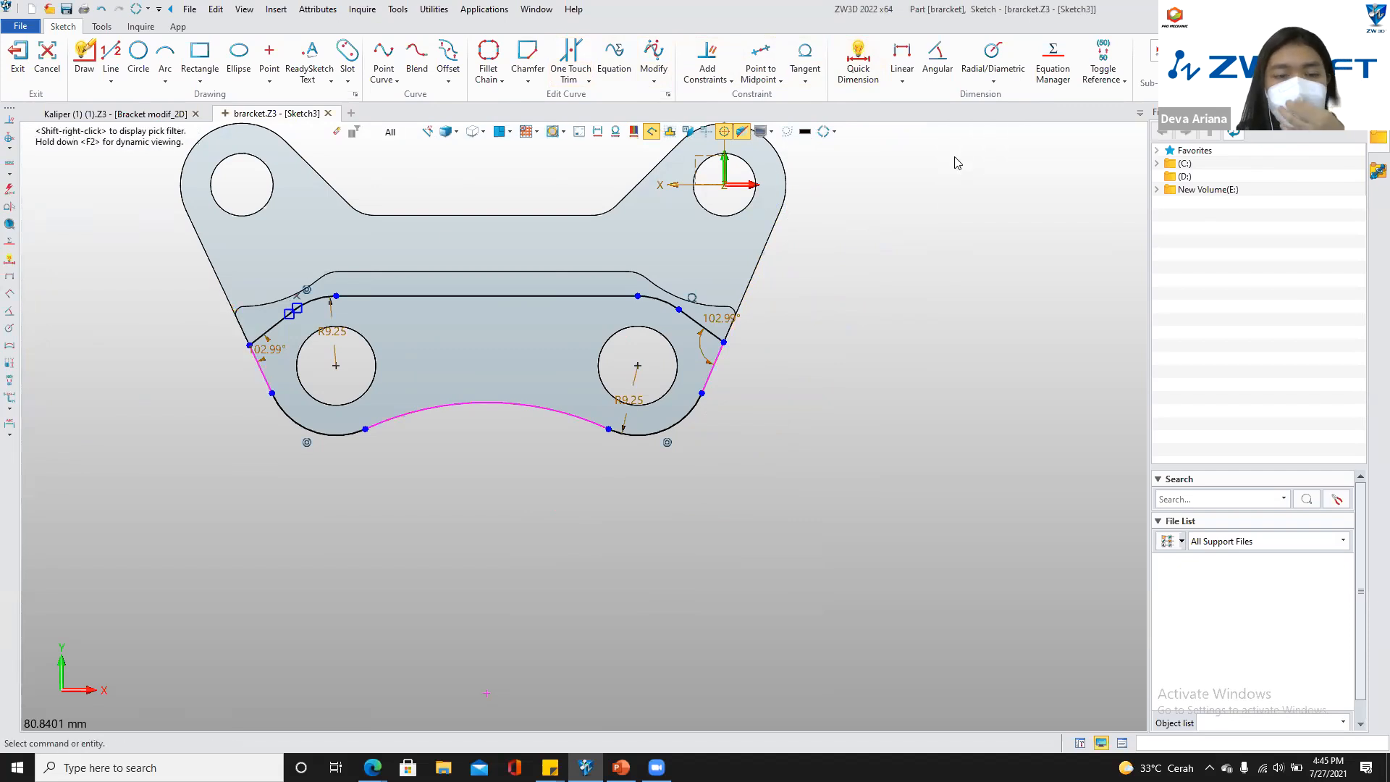
Check the profile's upper-left corner in the 2D drawing and join the upper-left arc's end to the slanted line's endpoint
left_click(138, 115)
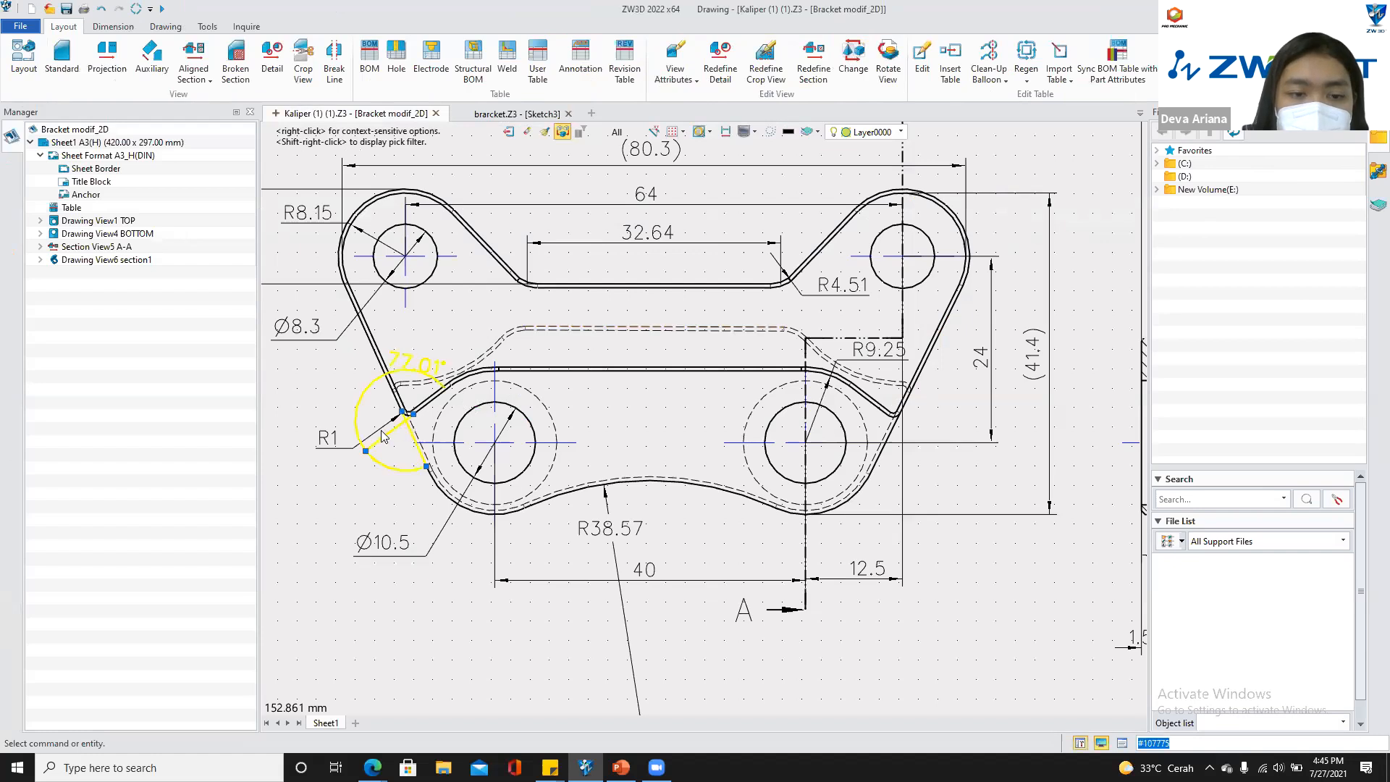
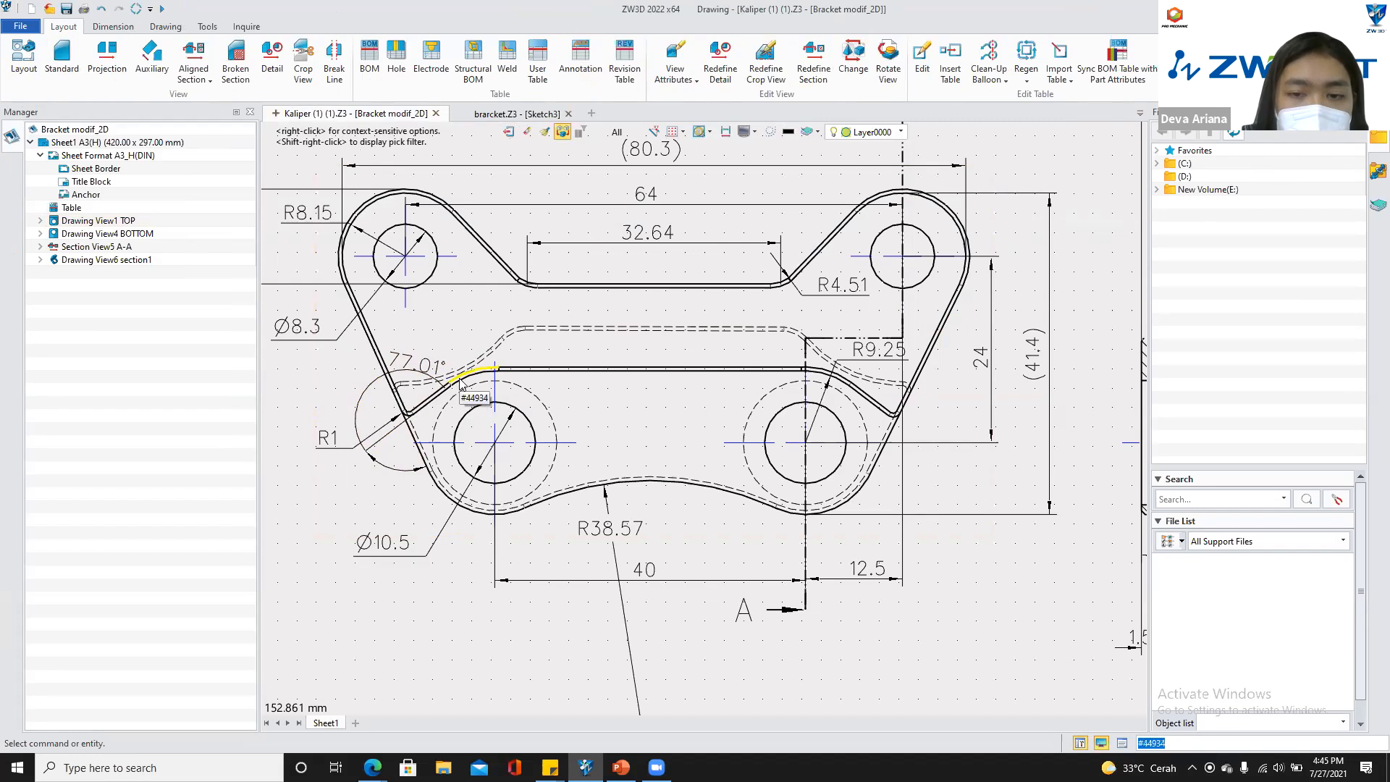
left_click(502, 114)
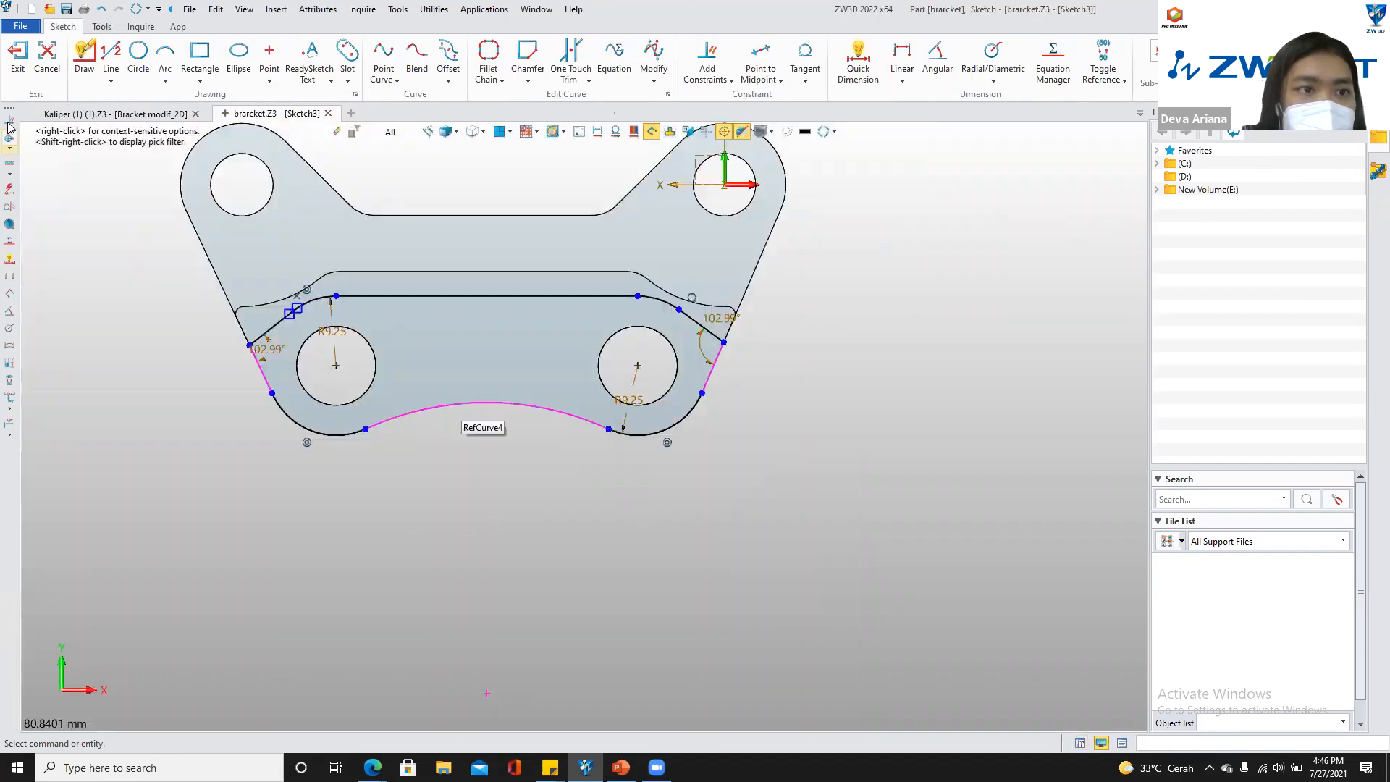
scroll(266, 316, "up", 5)
left_click(352, 275)
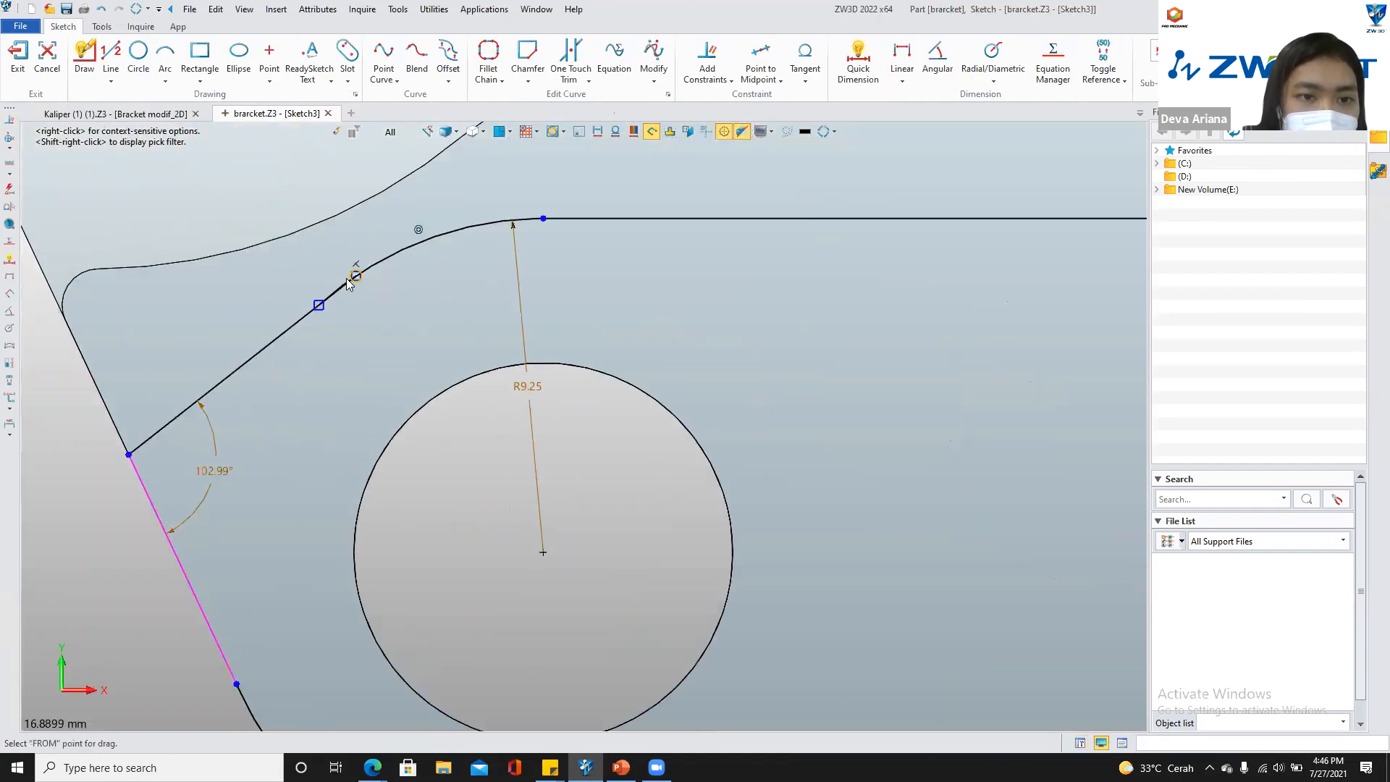
left_click(311, 303)
scroll(312, 303, "down", 5)
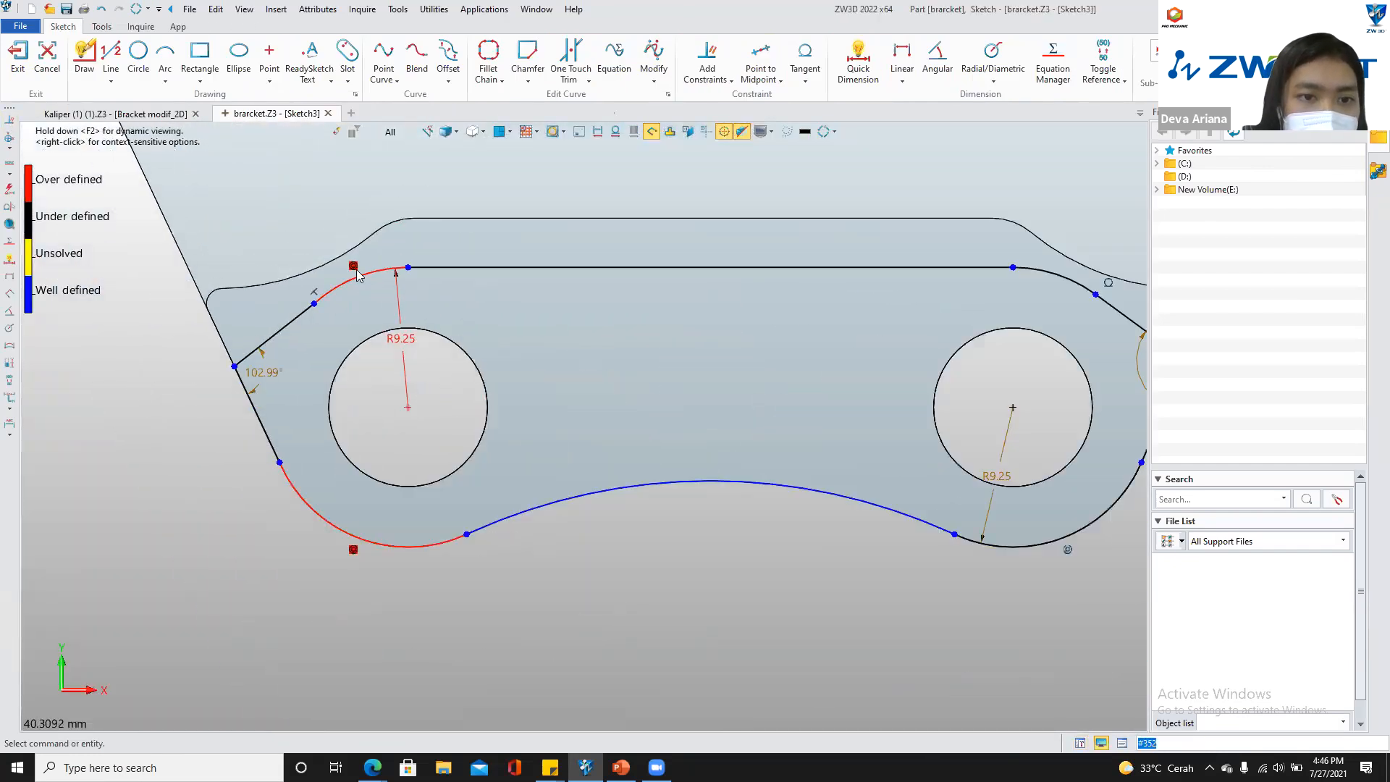
Delete the over-defining concentric constraint at the upper-left R9.25 arc
right_click(357, 274)
left_click(398, 299)
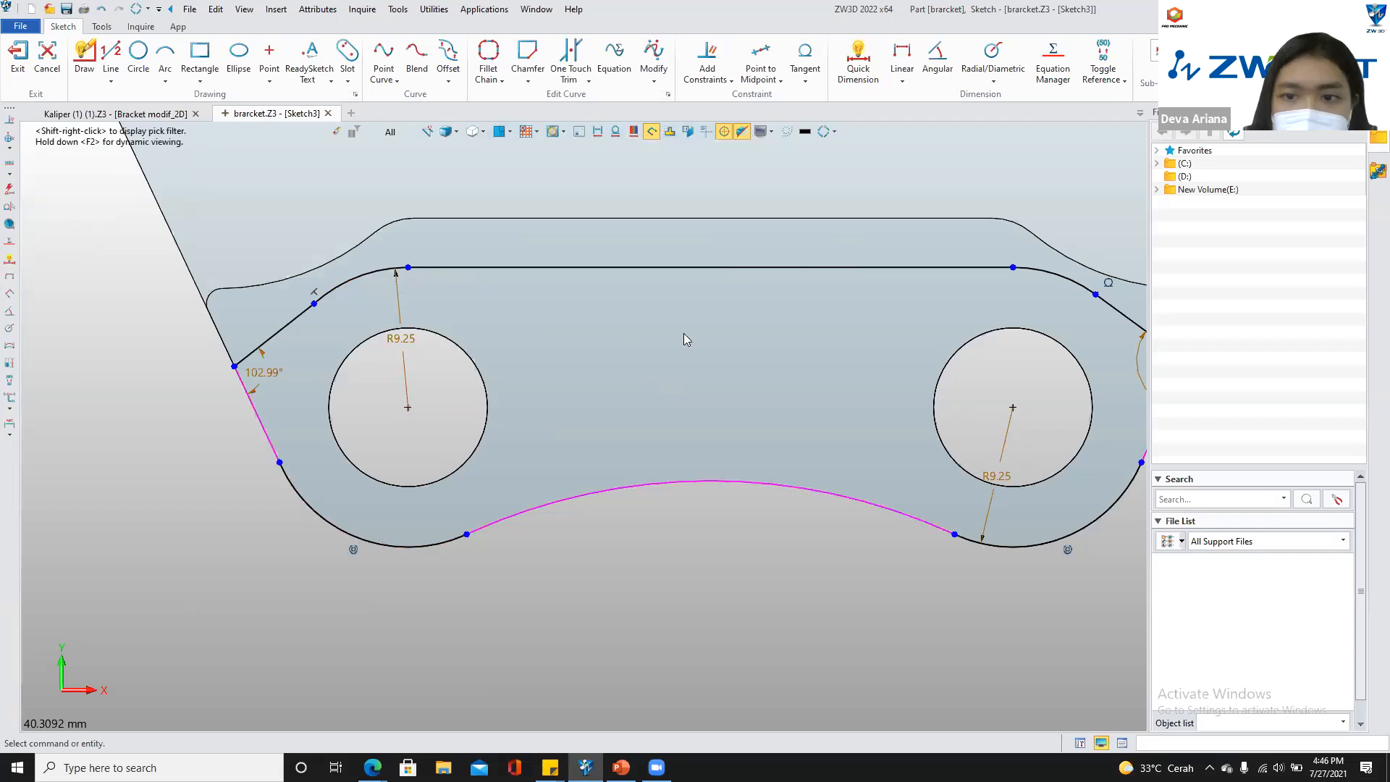
scroll(685, 338, "down", 3)
mouse_move(683, 333)
middle_mouse_down()
mouse_move(611, 351)
mouse_move(645, 347)
mouse_move(663, 378)
middle_mouse_up()
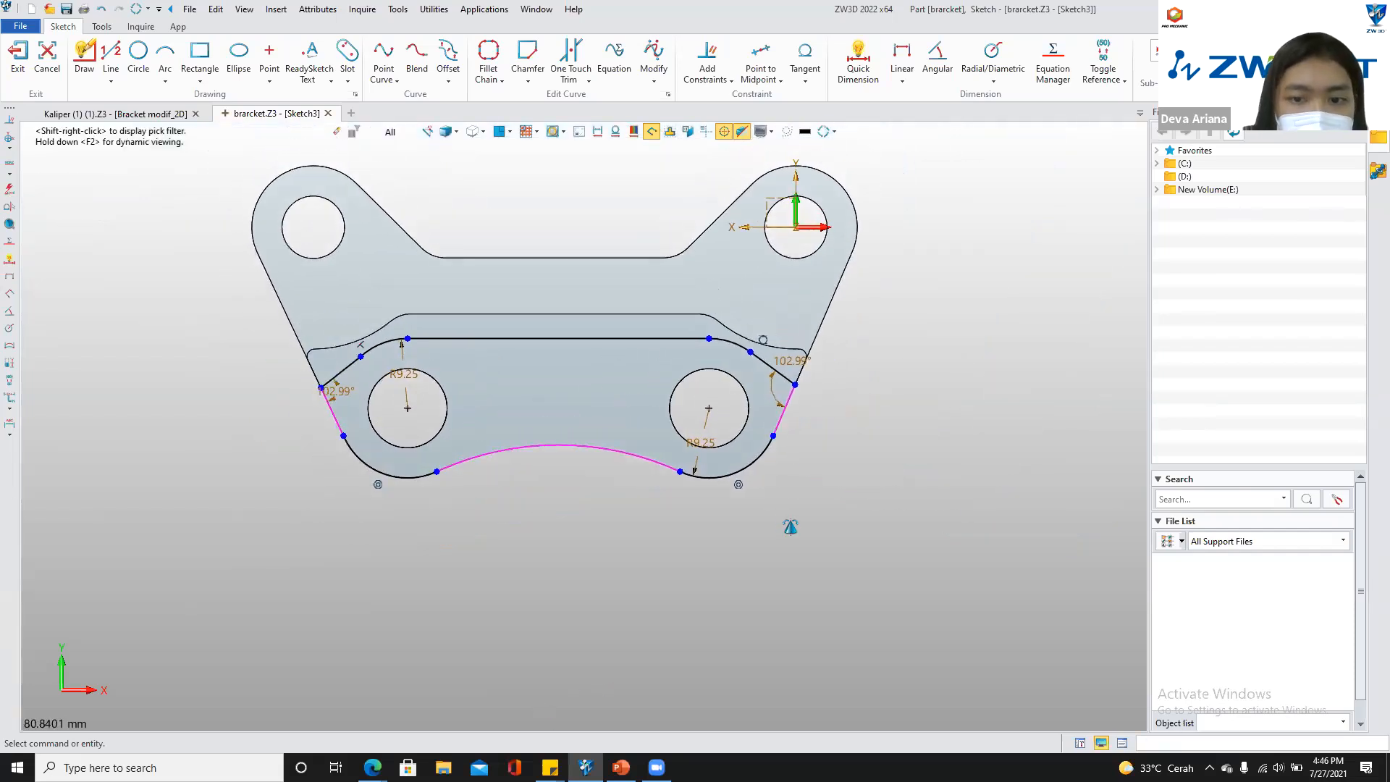
Exit the sketch and extrude the closed profile 23 mm in the reversed direction, removing material from the bracket
scroll(593, 378, "up", 3)
key("ctrl+q")
left_click(87, 55)
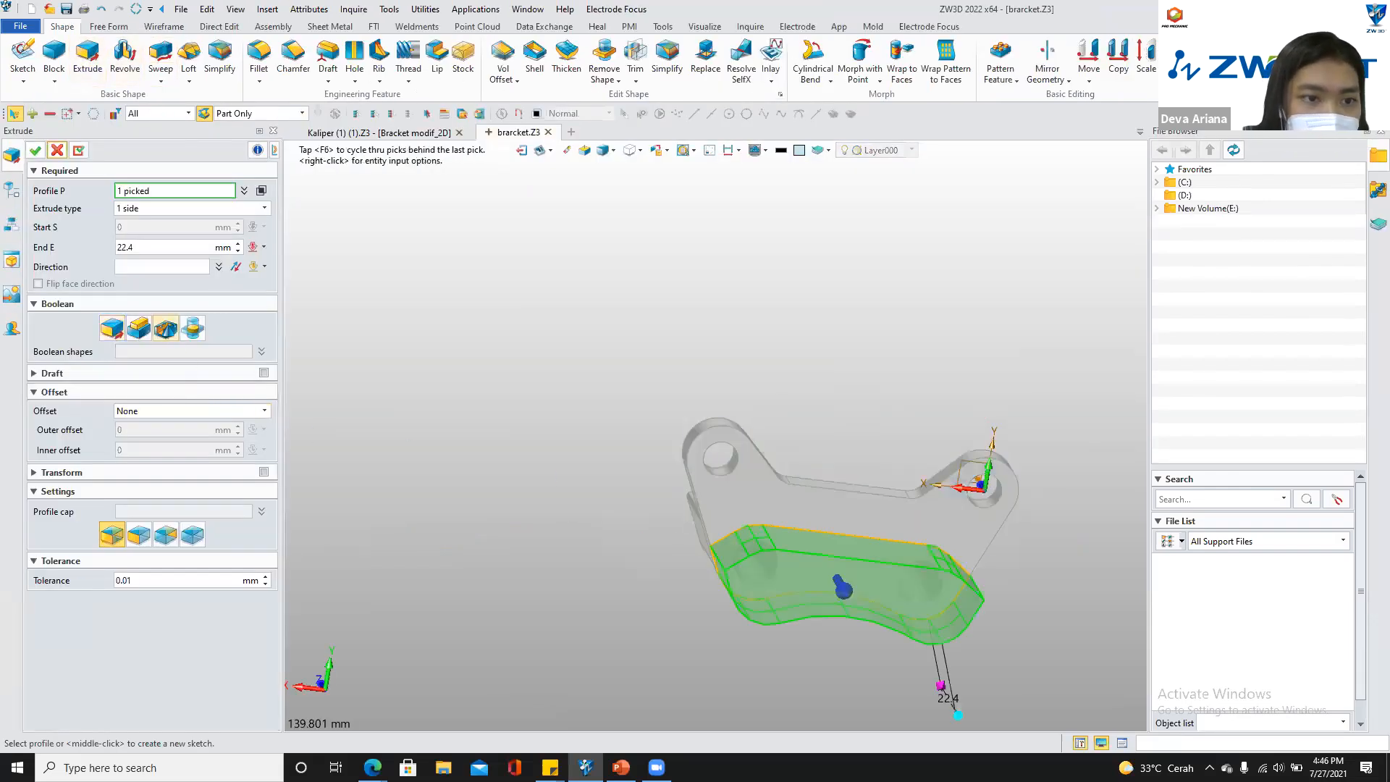
left_click(165, 327)
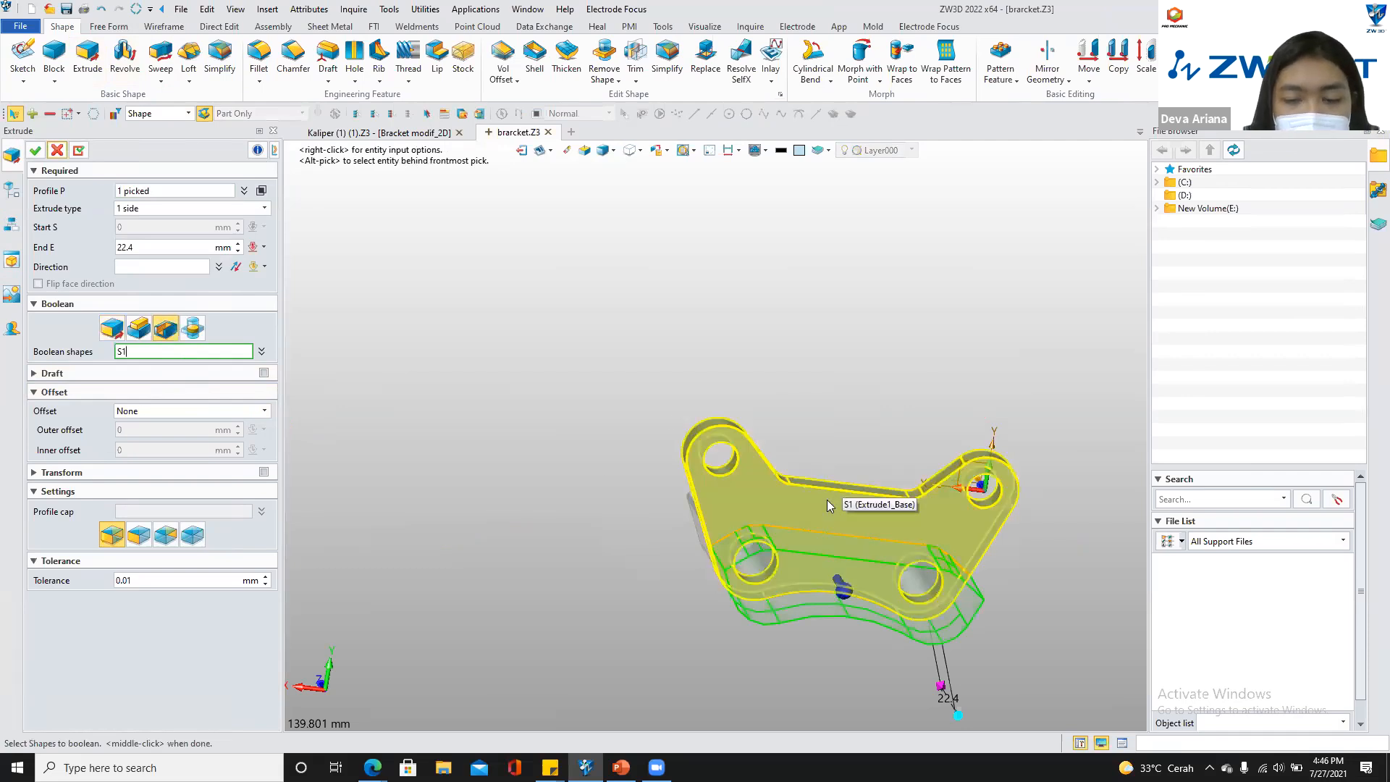
middle_click_drag(869, 402, 550, 536)
left_click(237, 266)
left_click(142, 244)
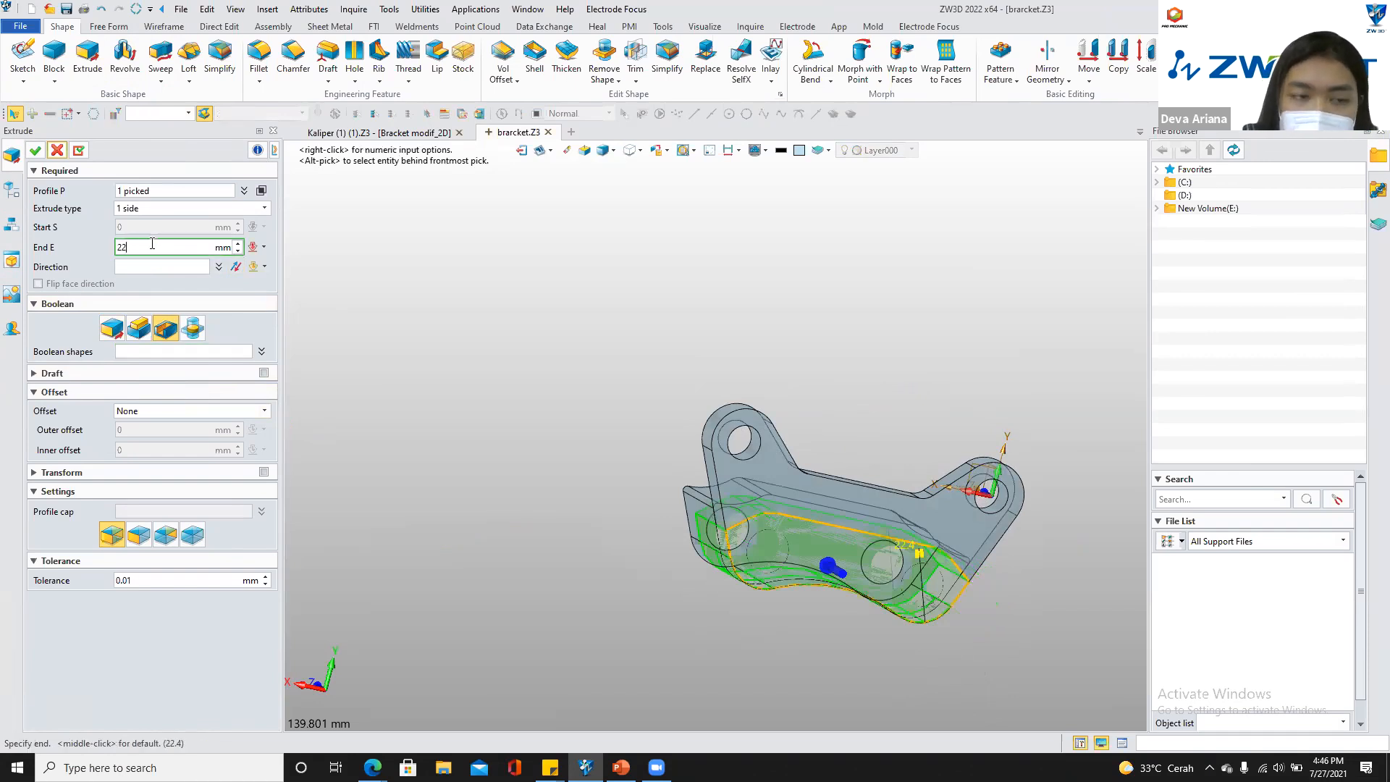
key("BackSpace")
type("3")
key("Return")
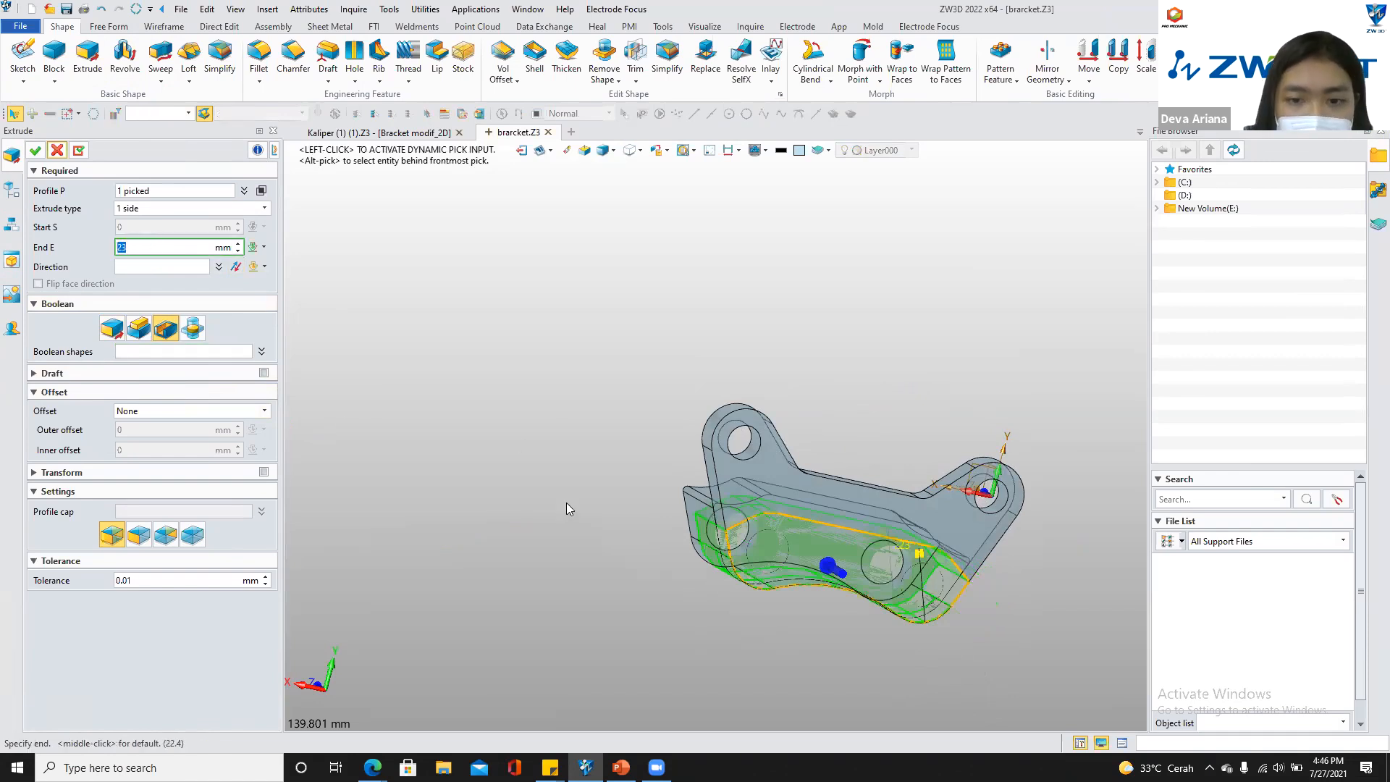
left_click(34, 151)
middle_click_drag(796, 579, 832, 499)
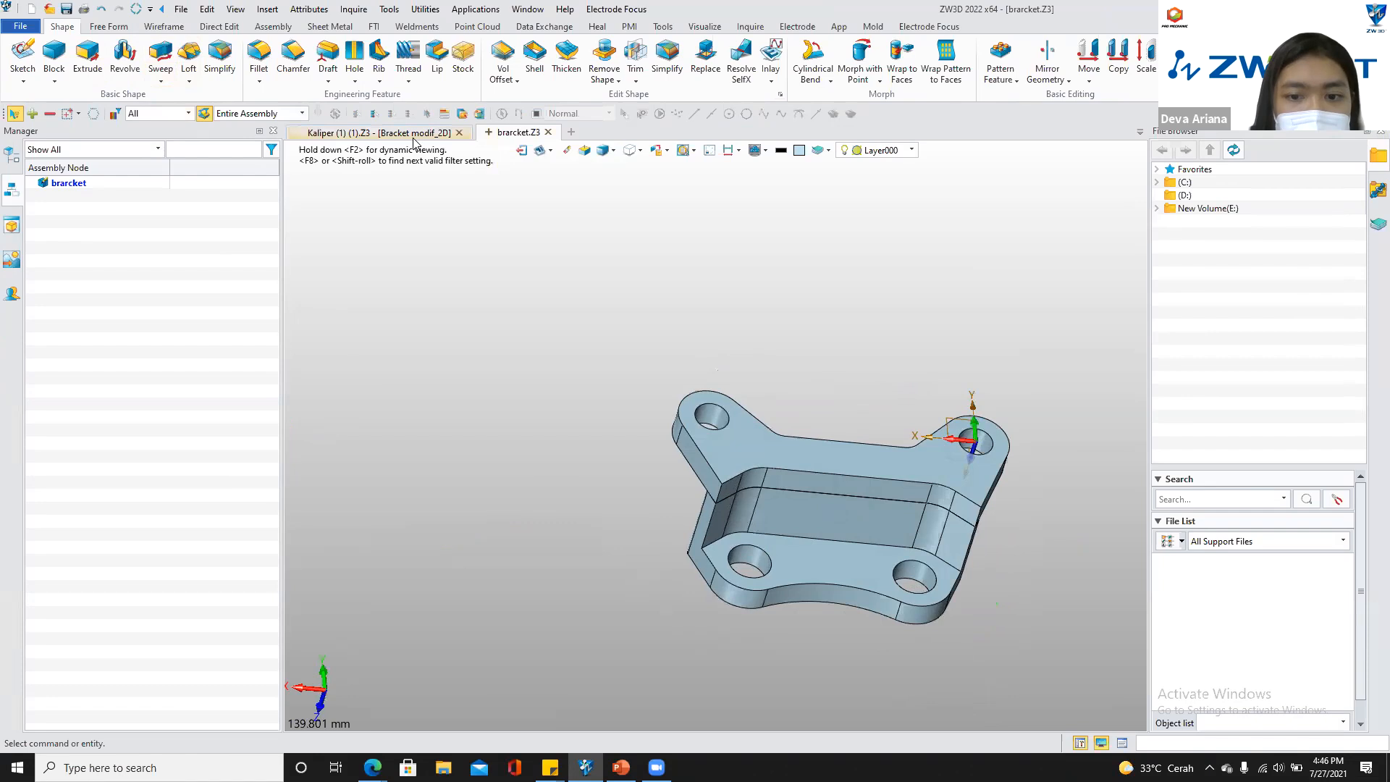
Check the corner radius in the 2D drawing and fillet the four edges at both outer corners of the stepped wall with a 1 mm radius
left_click_drag(414, 142, 395, 151)
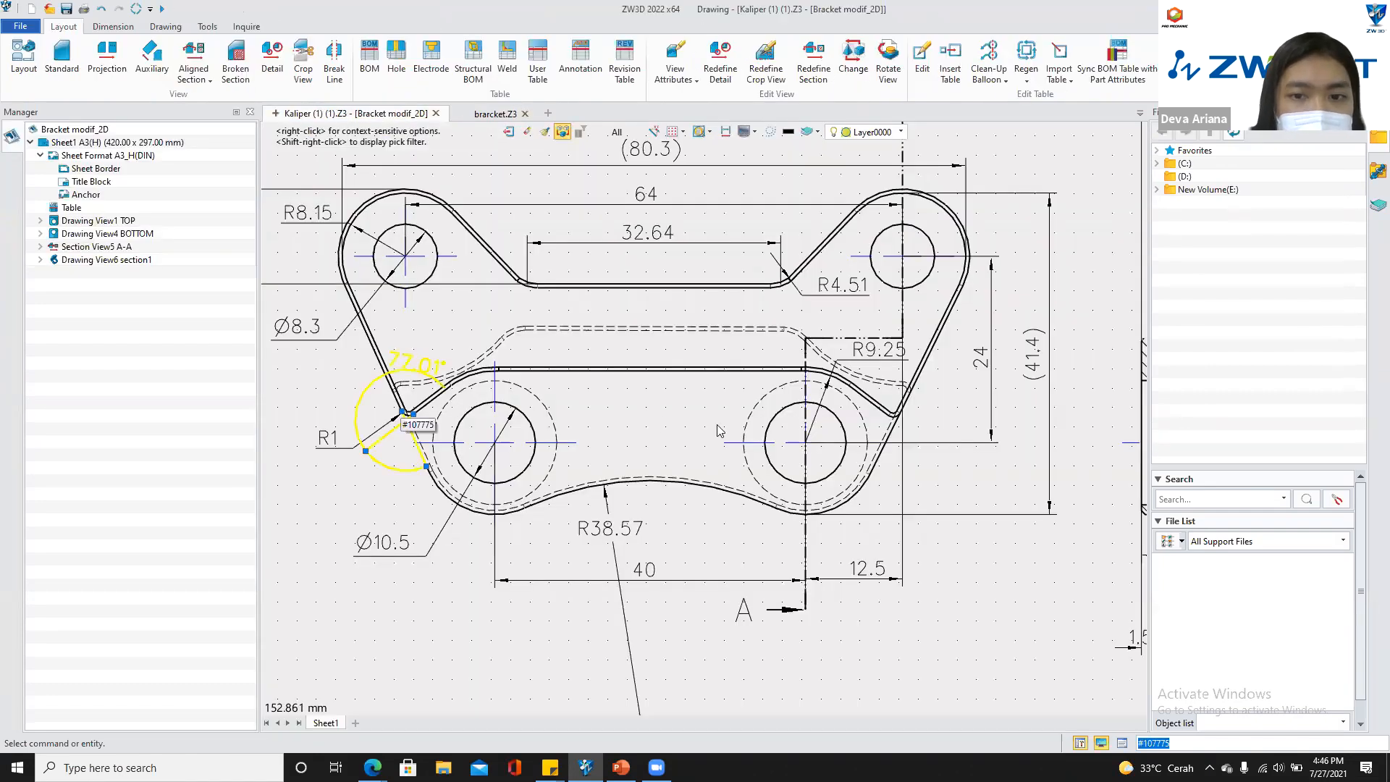
left_click(495, 113)
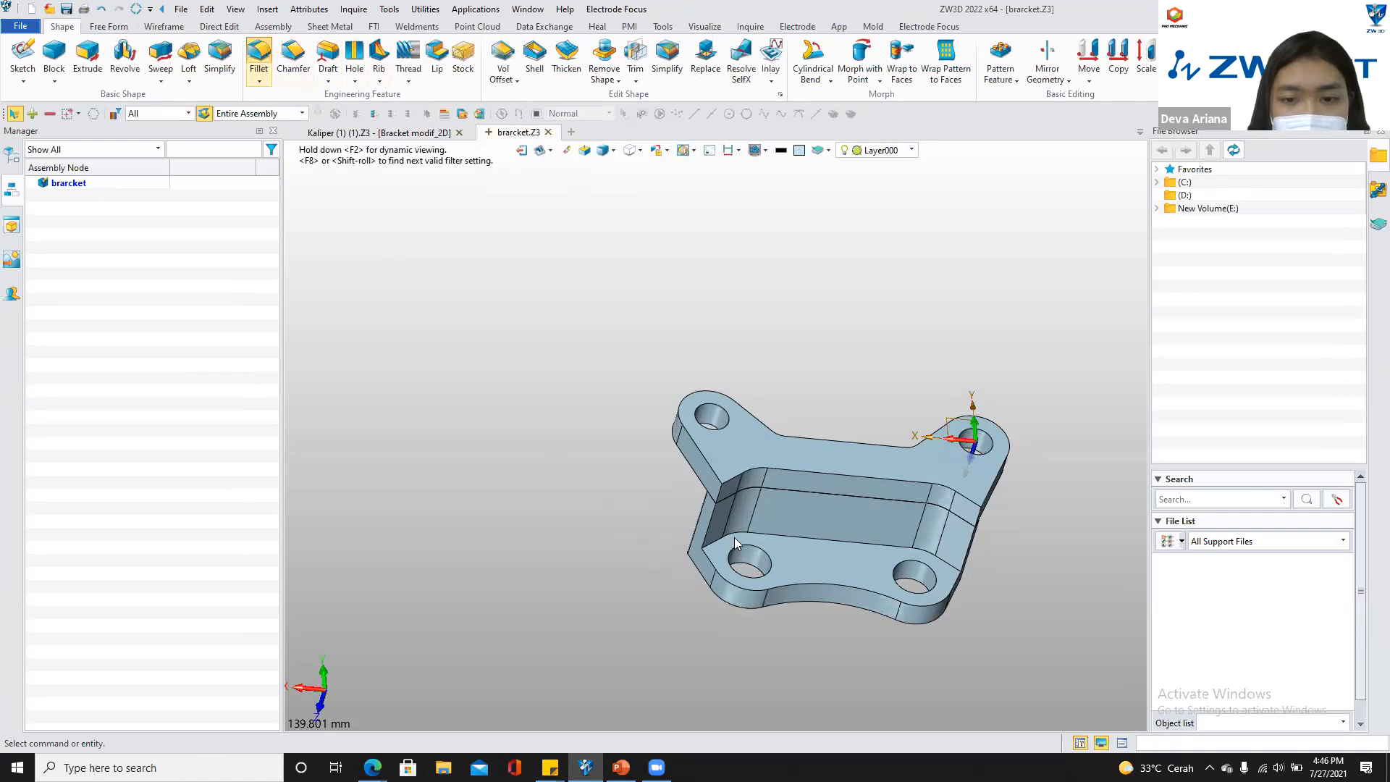
scroll(662, 512, "up", 5)
left_click(671, 508)
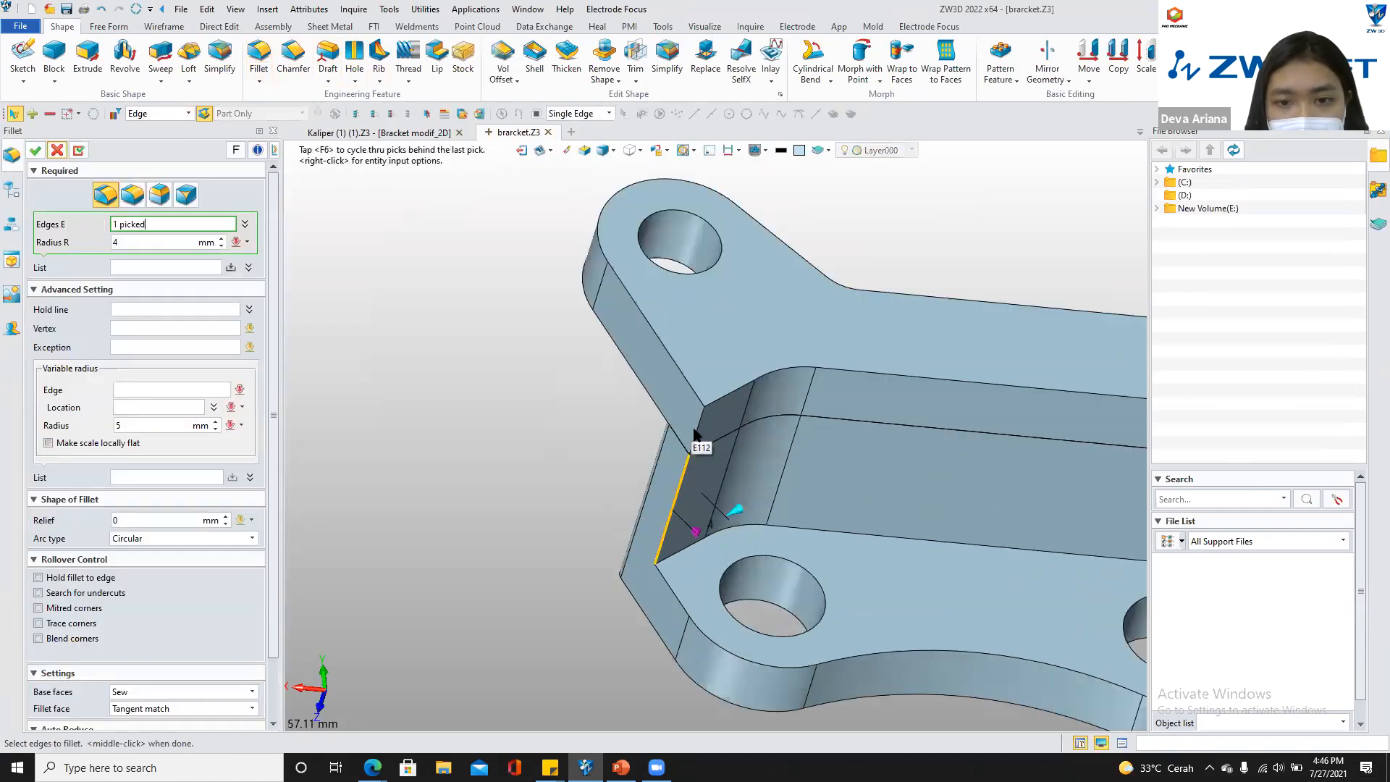
left_click(695, 434)
middle_click_drag(897, 490, 861, 458)
left_click(866, 454)
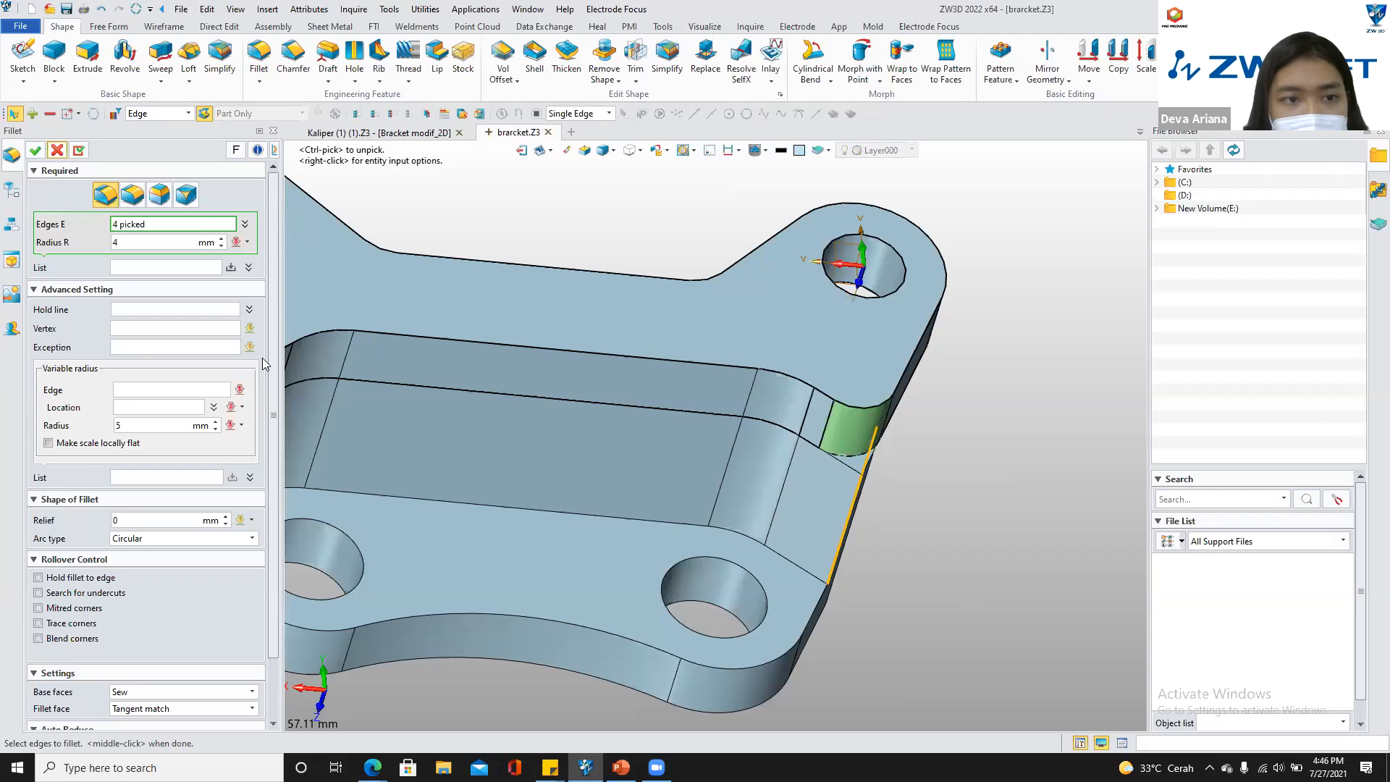
left_click(152, 238)
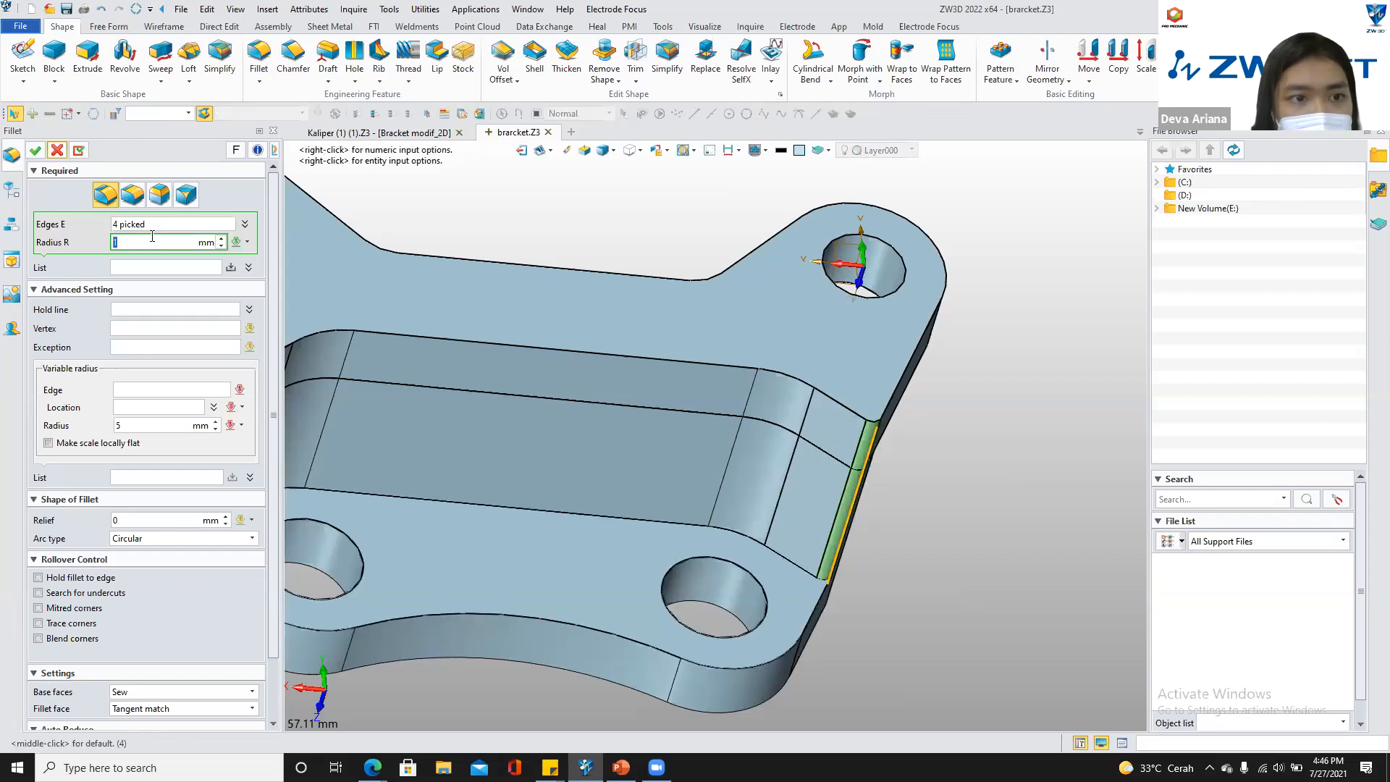
middle_click_drag(1012, 603, 1170, 531)
left_click(35, 150)
Try a 0.5 mm chamfer on the outer face of the Ø8.3-hole flange, selecting one side, its rounded lobe and the recessed outline edges
middle_click_drag(606, 664, 651, 289)
left_click(286, 58)
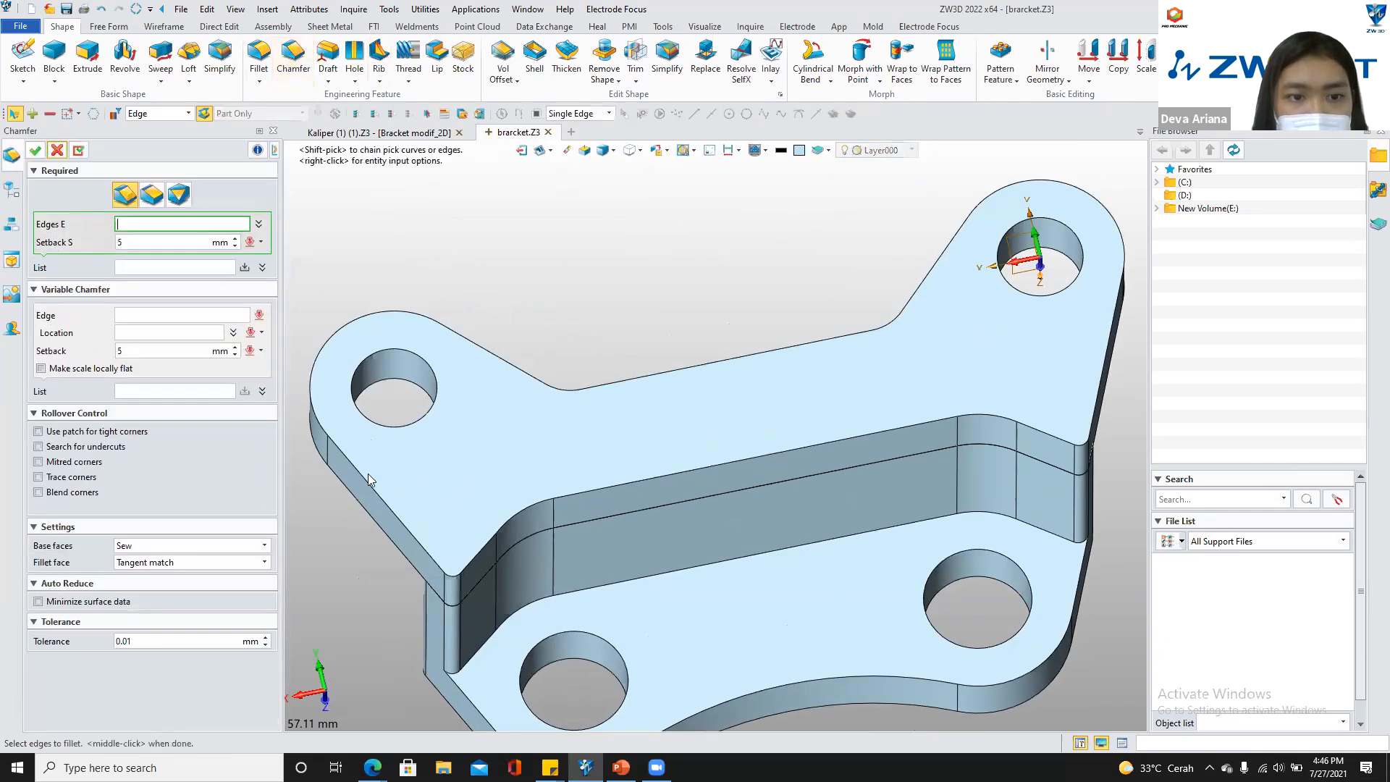
left_click(346, 457)
left_click(152, 242)
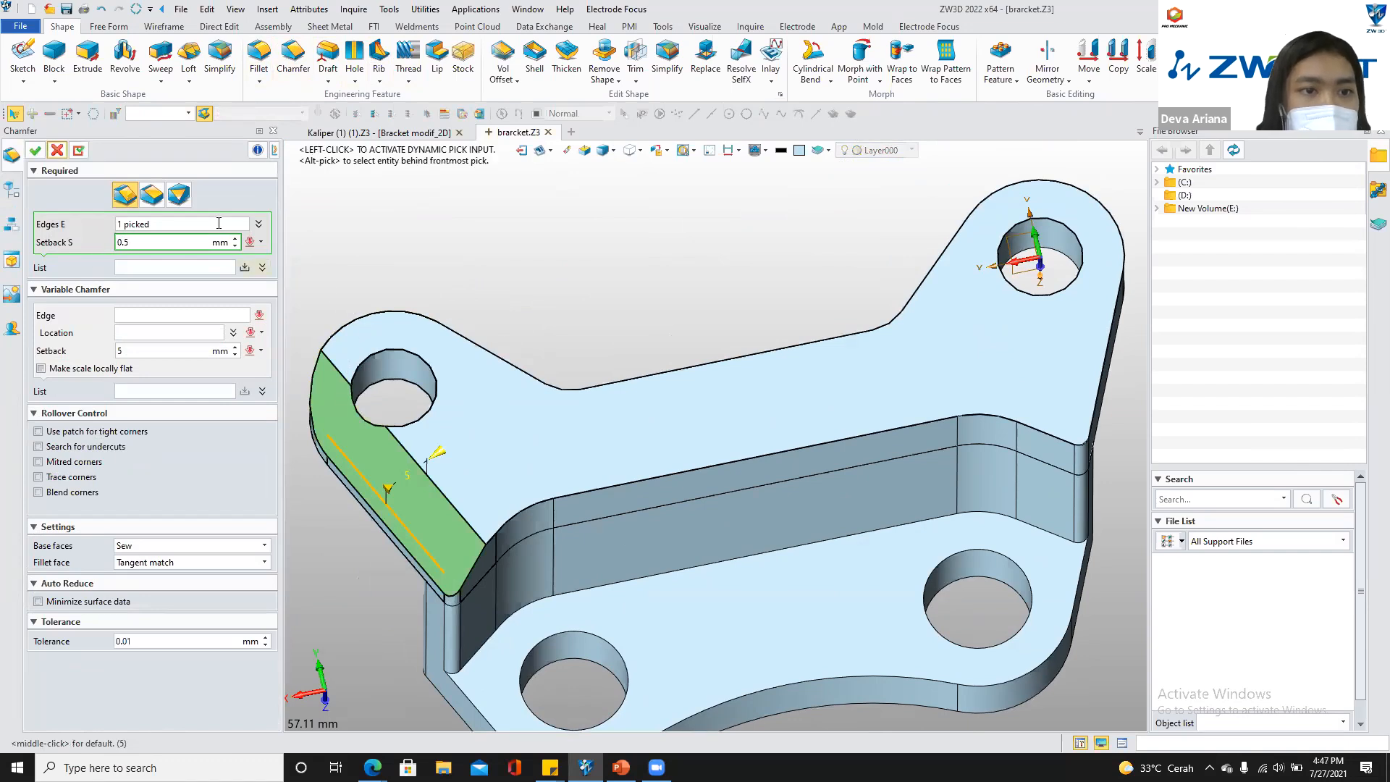
left_click(232, 224)
left_click(349, 327)
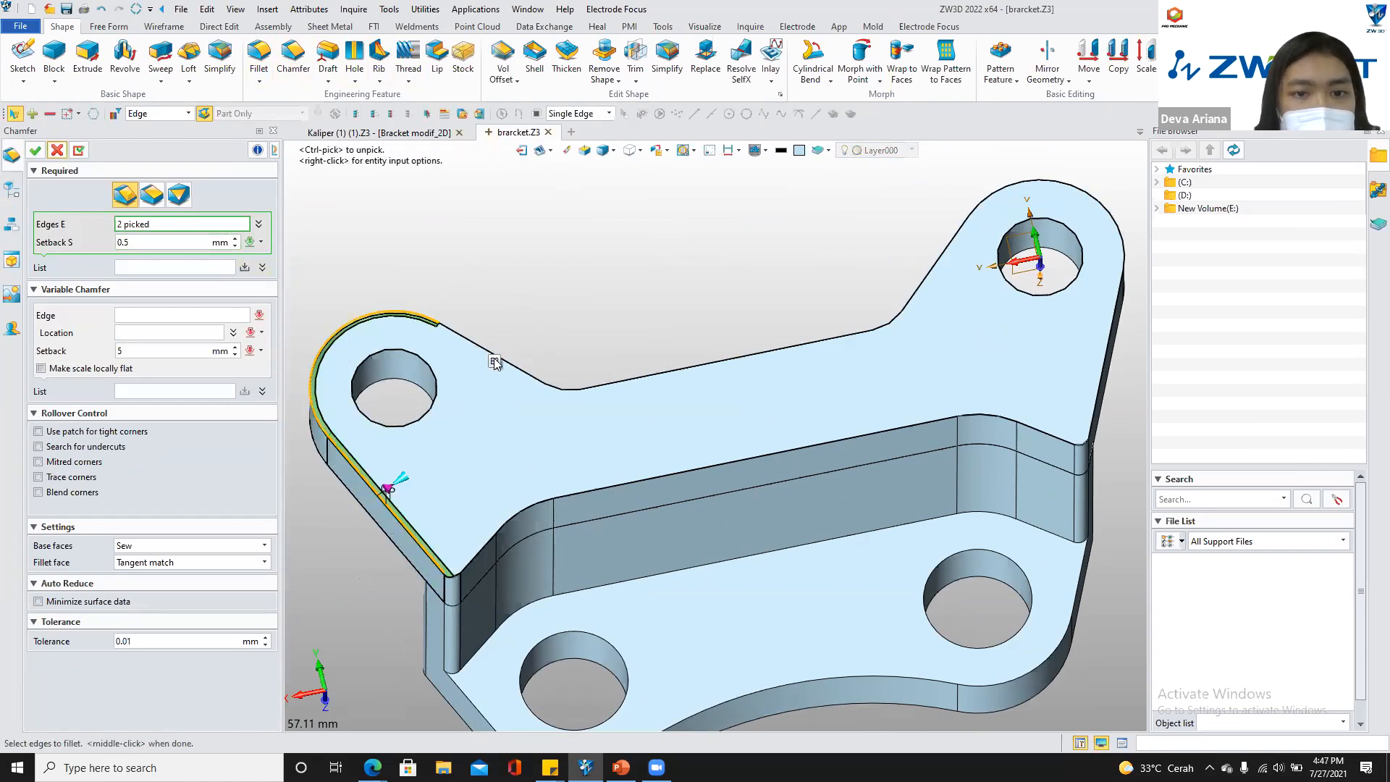
left_click(569, 390)
left_click(701, 367)
left_click(900, 328)
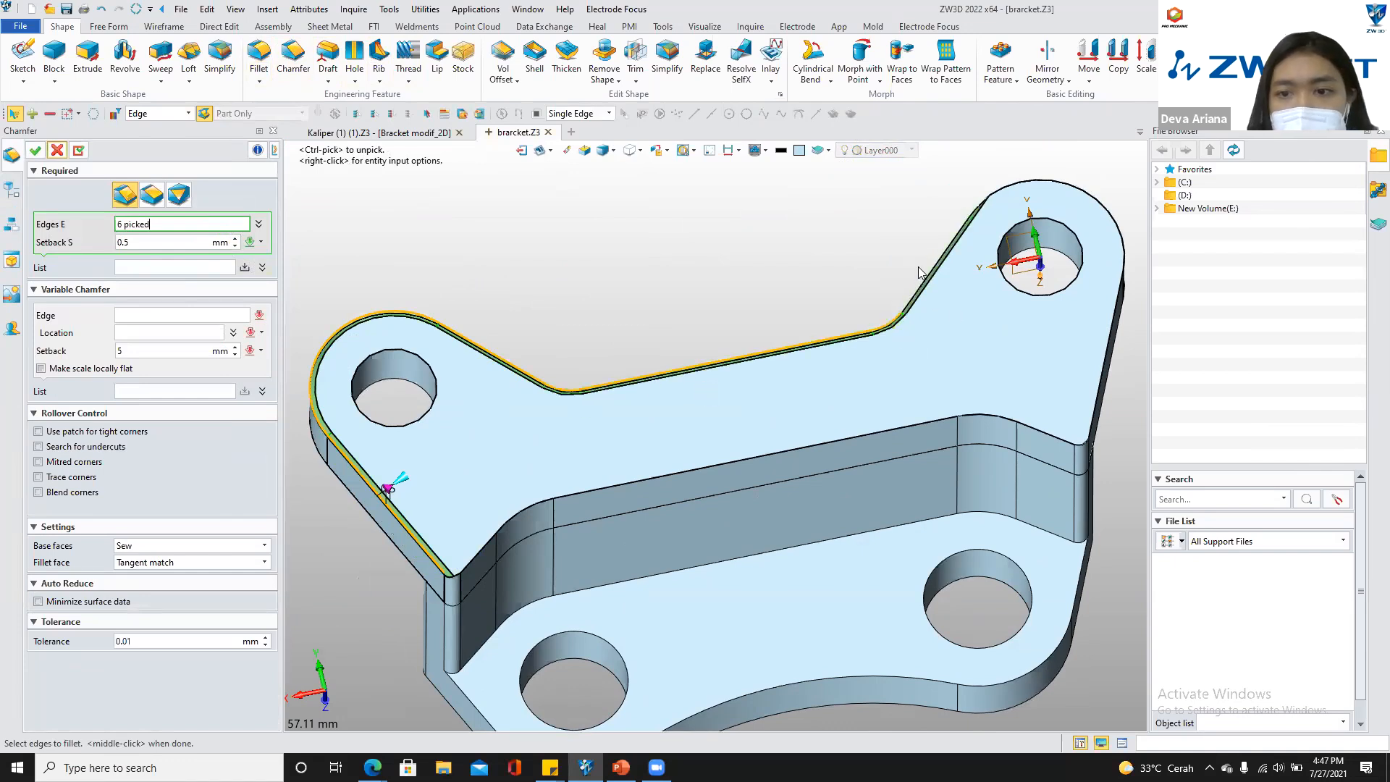
Add the second lobe, opposite side and stepped-wall edges of that face, completing its outline as one 0.5 mm chamfer set
left_click(1051, 183)
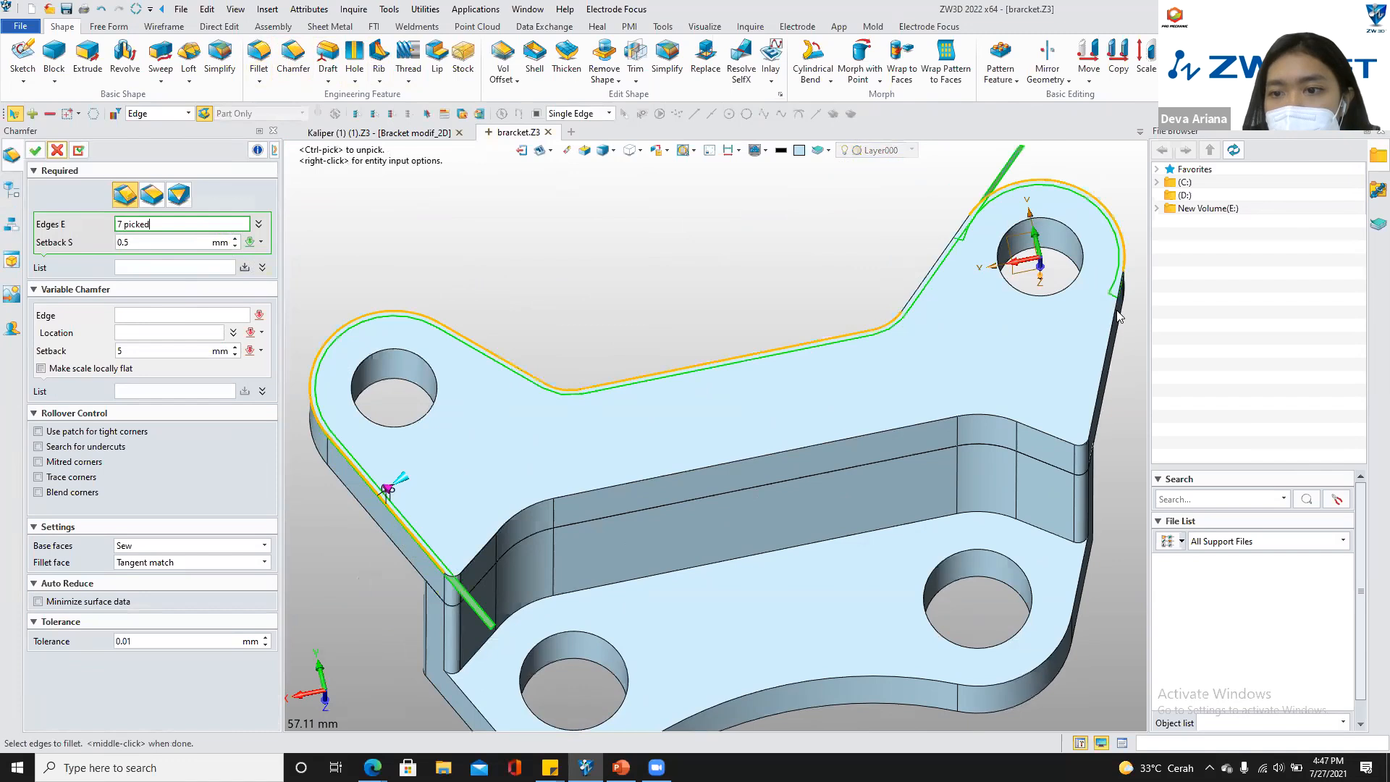
left_click(1120, 315)
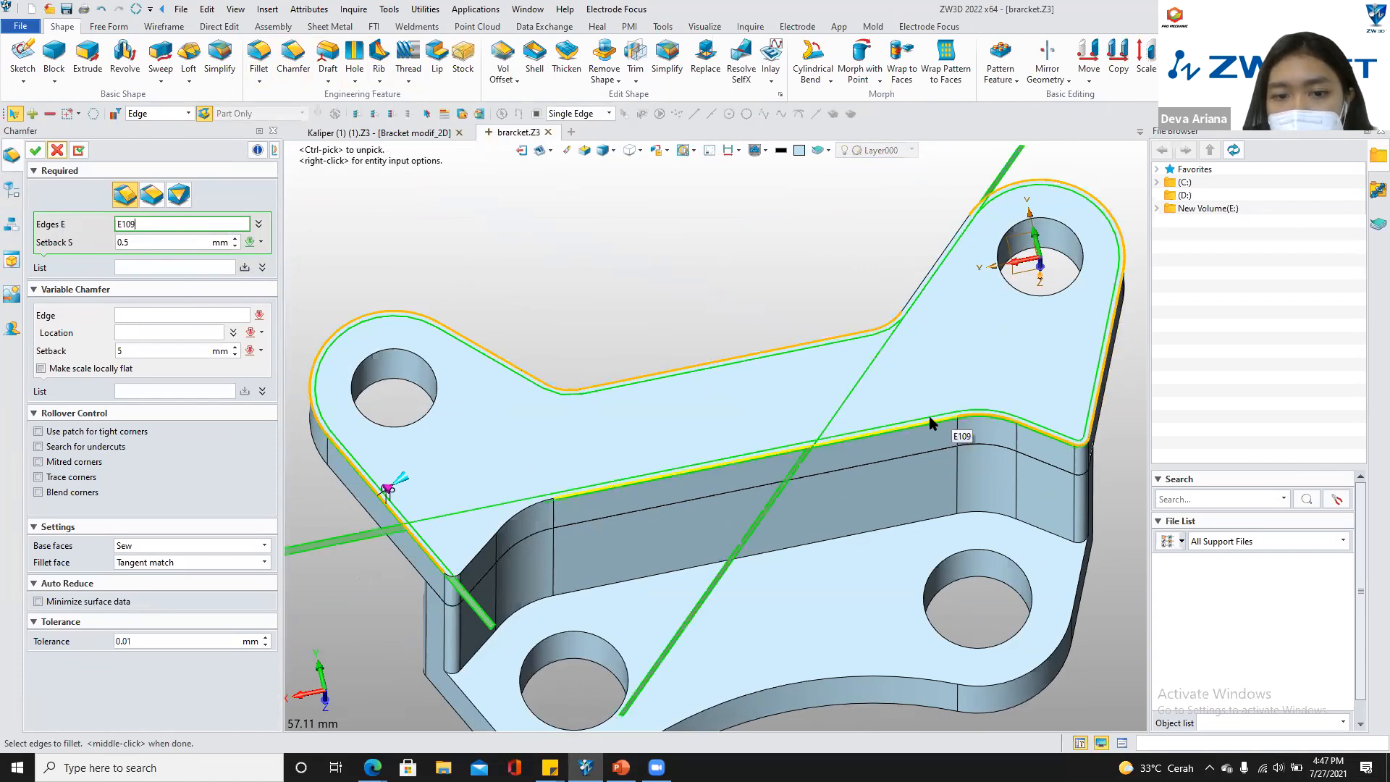
left_click(629, 478)
left_click(494, 539)
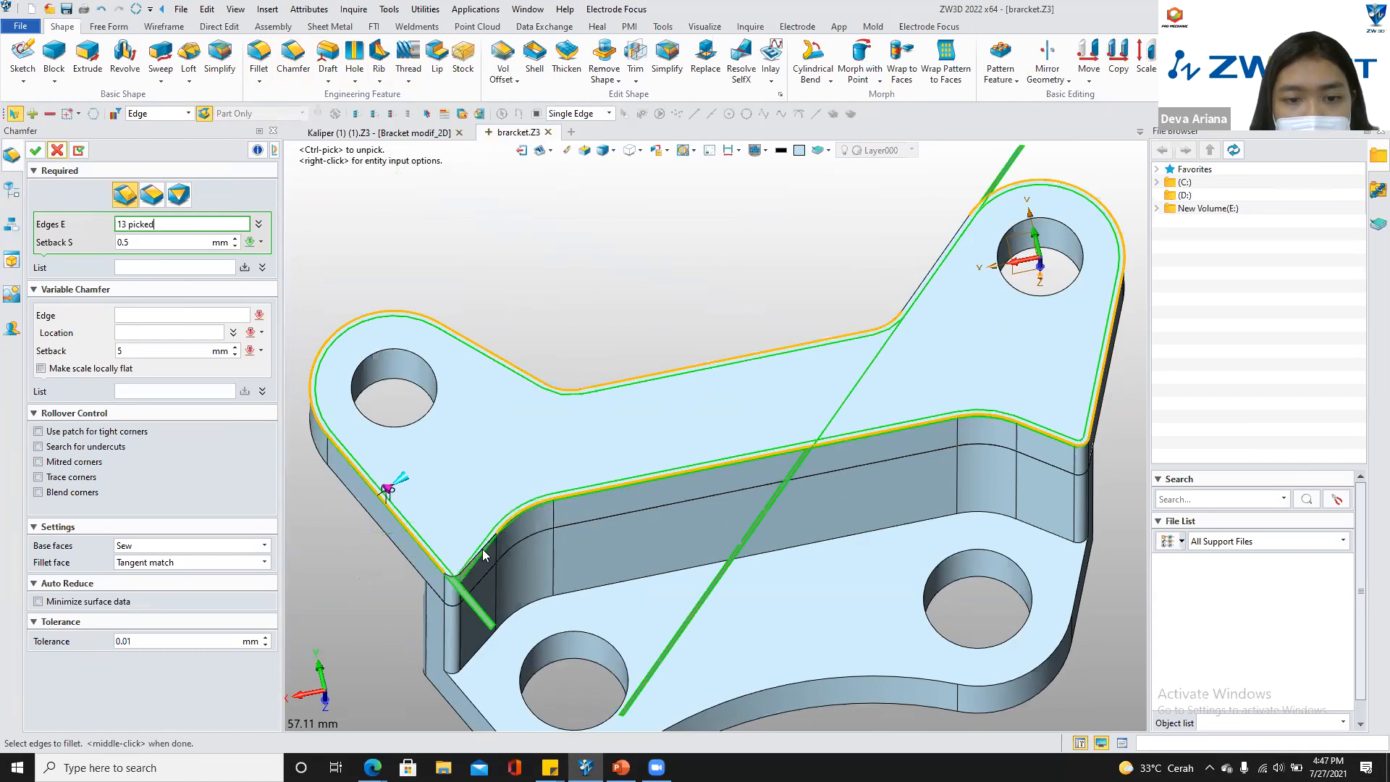
scroll(736, 417, "down", 5)
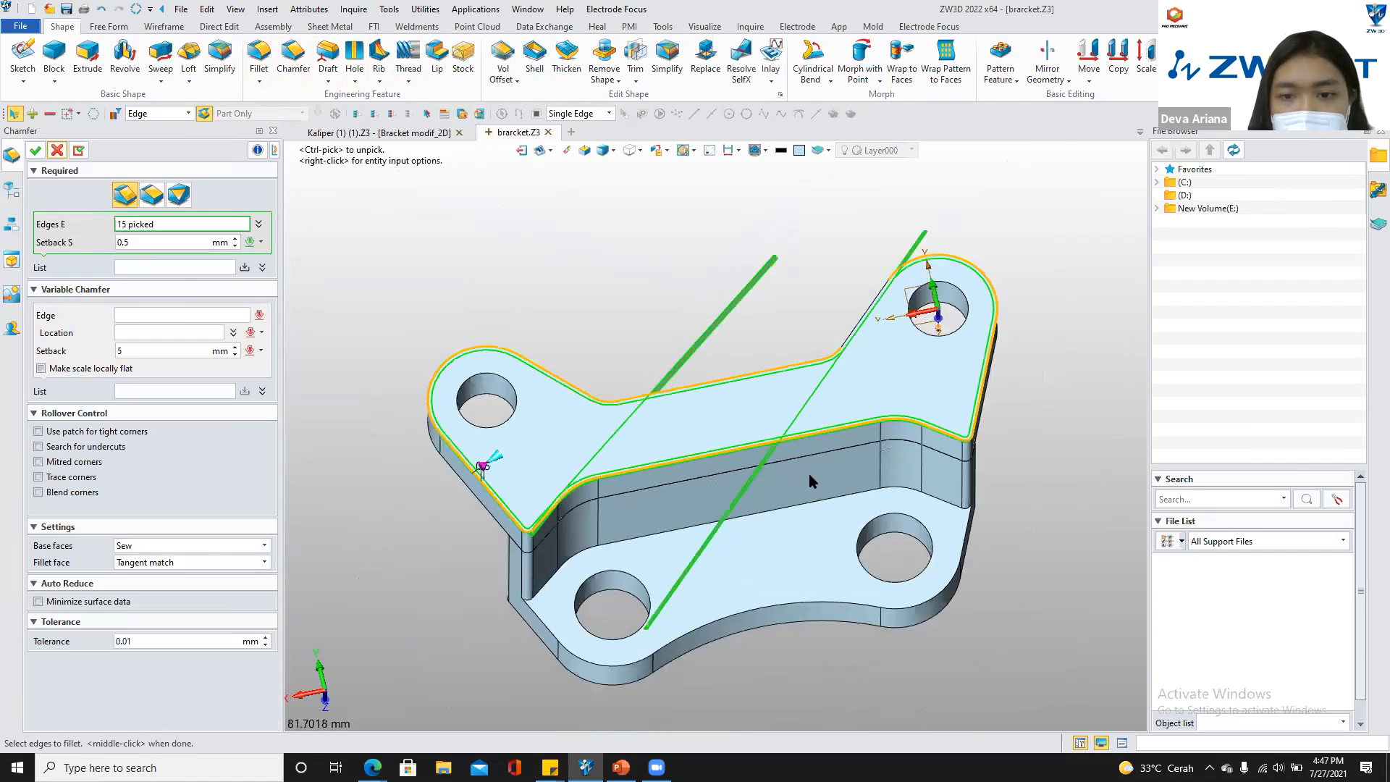
scroll(833, 399, "up", 4)
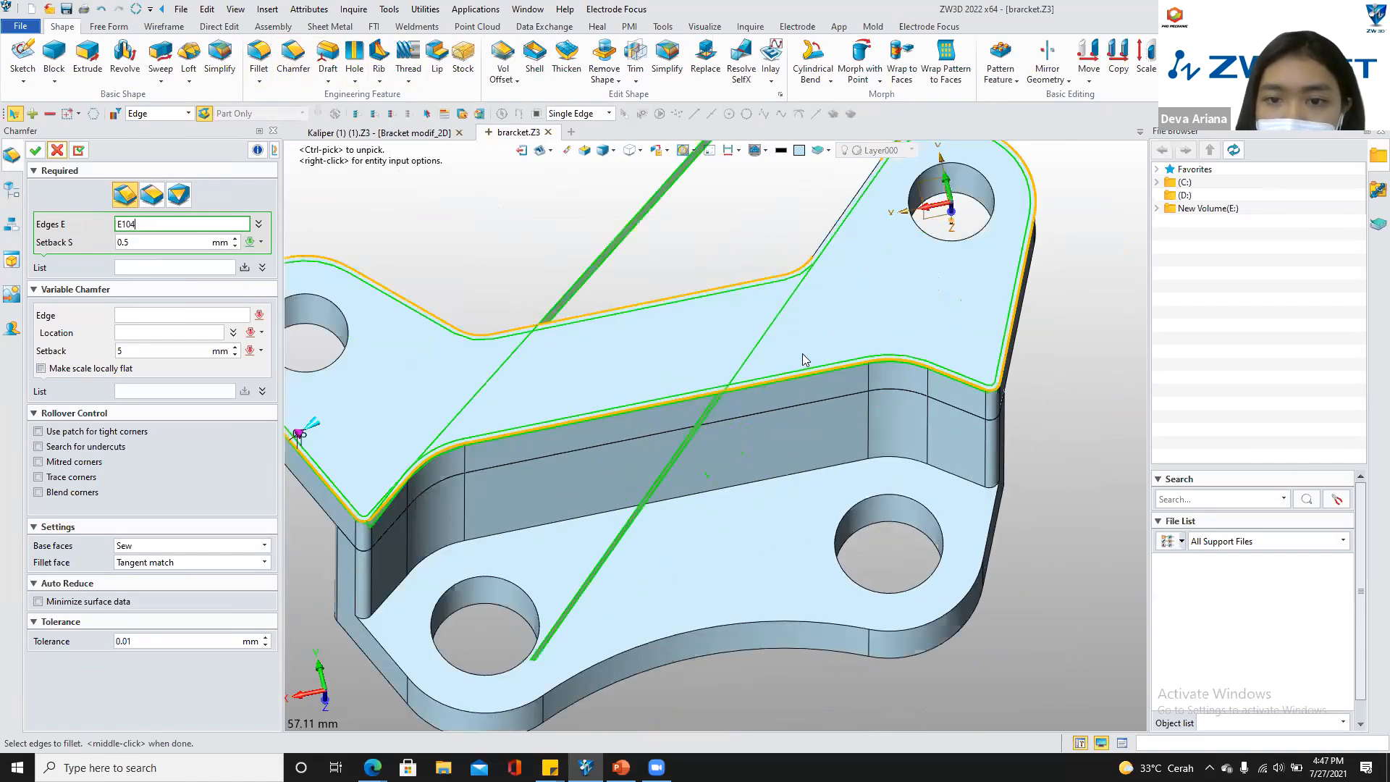
scroll(802, 353, "up", 3)
left_click(843, 581)
scroll(841, 565, "down", 8)
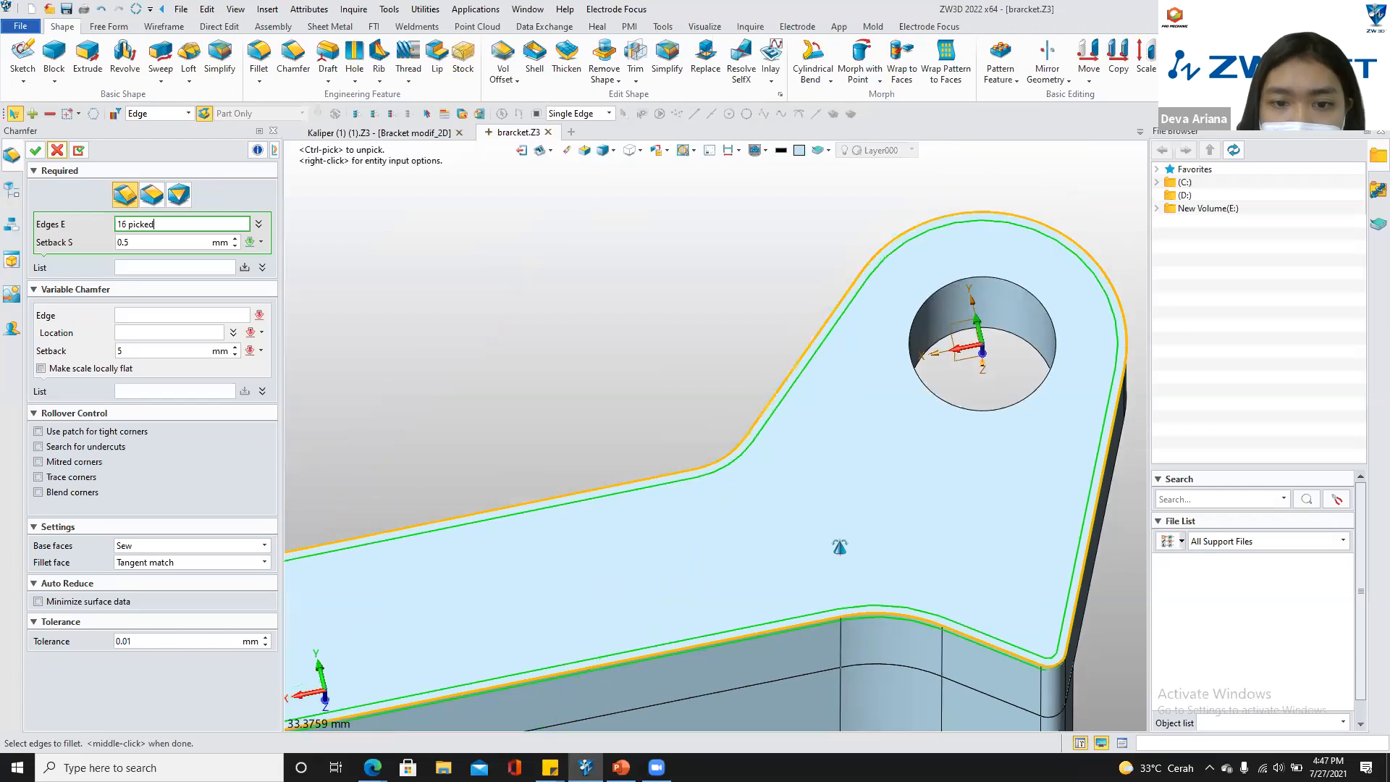
right_click_drag(820, 437, 819, 352)
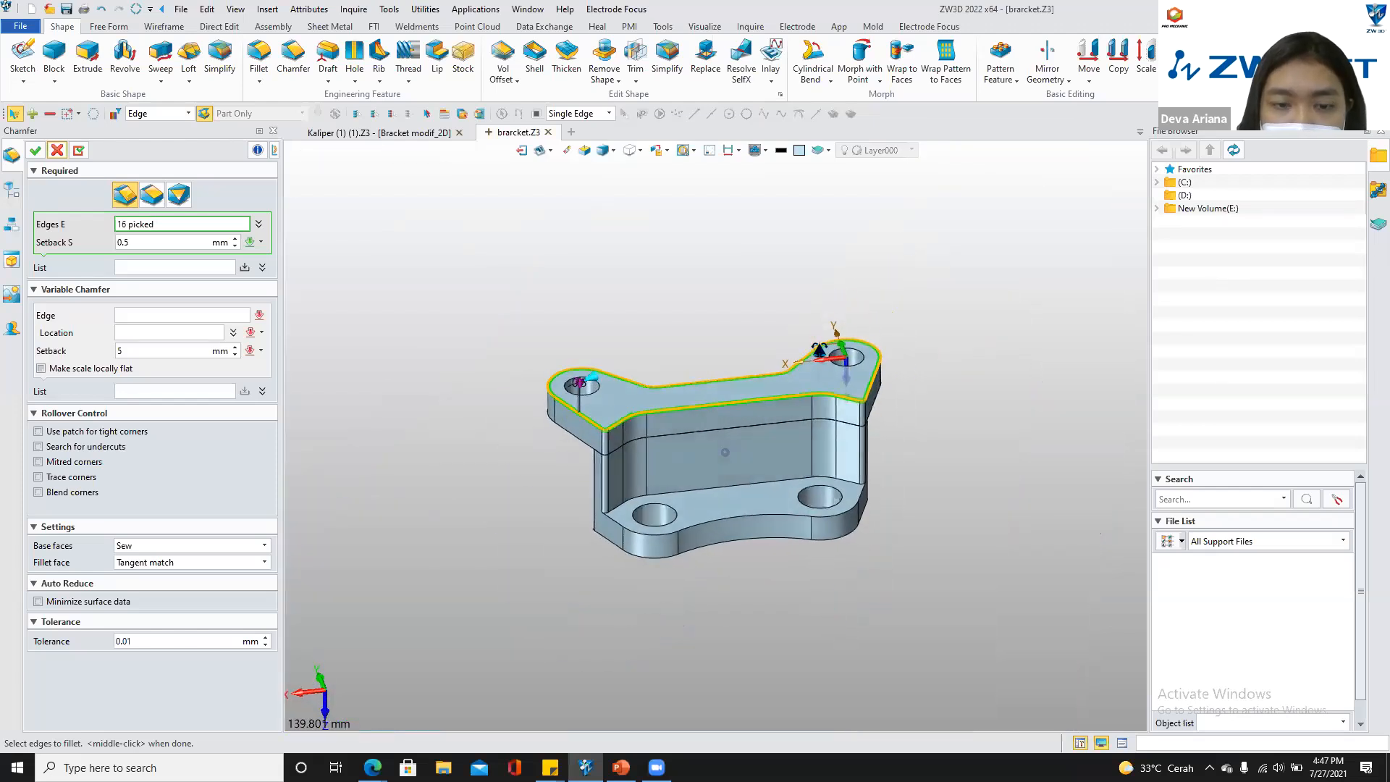
right_click_drag(840, 405, 885, 610)
middle_click(936, 435)
Select the full outline of the opposite outer face around the two Ø10.5 holes as a second 0.5 mm chamfer set
right_click_drag(935, 434, 554, 572)
scroll(567, 414, "up", 4)
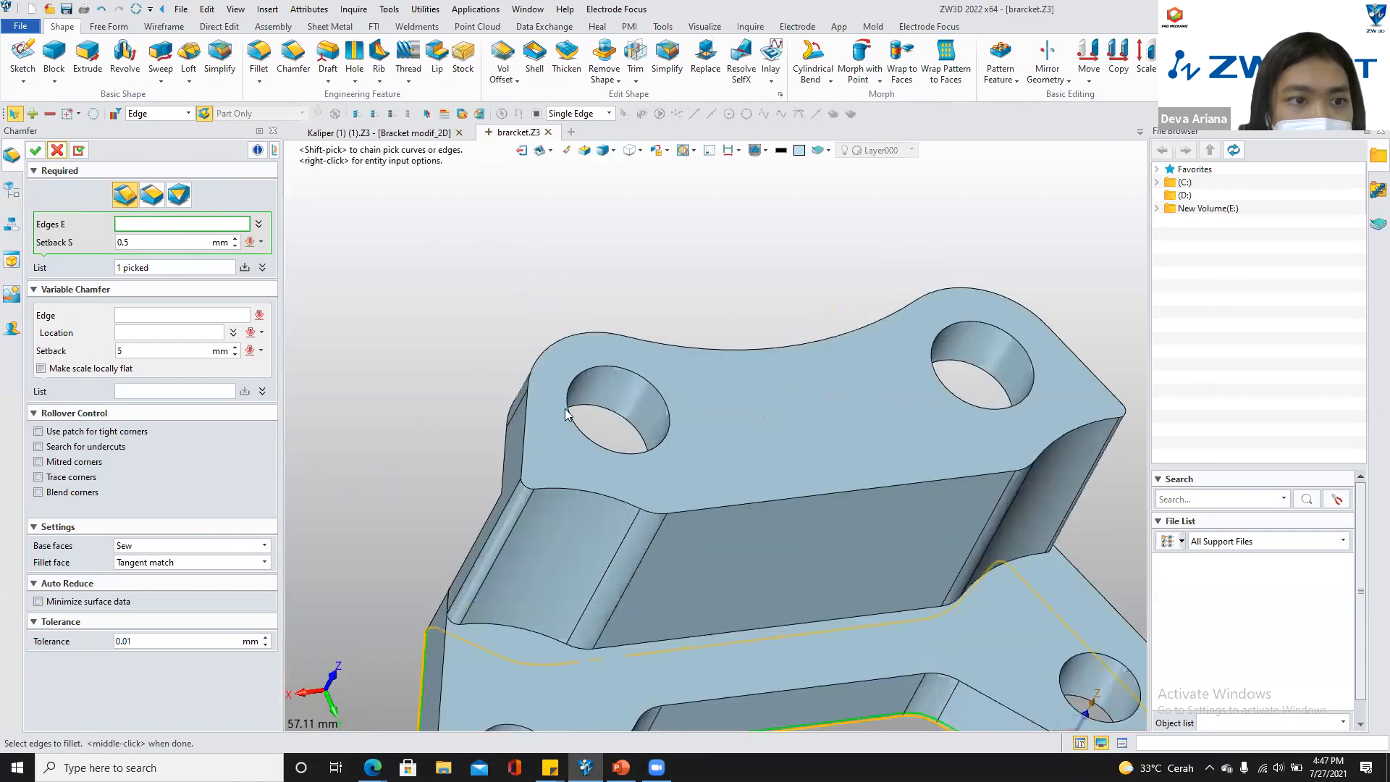
left_click(543, 488)
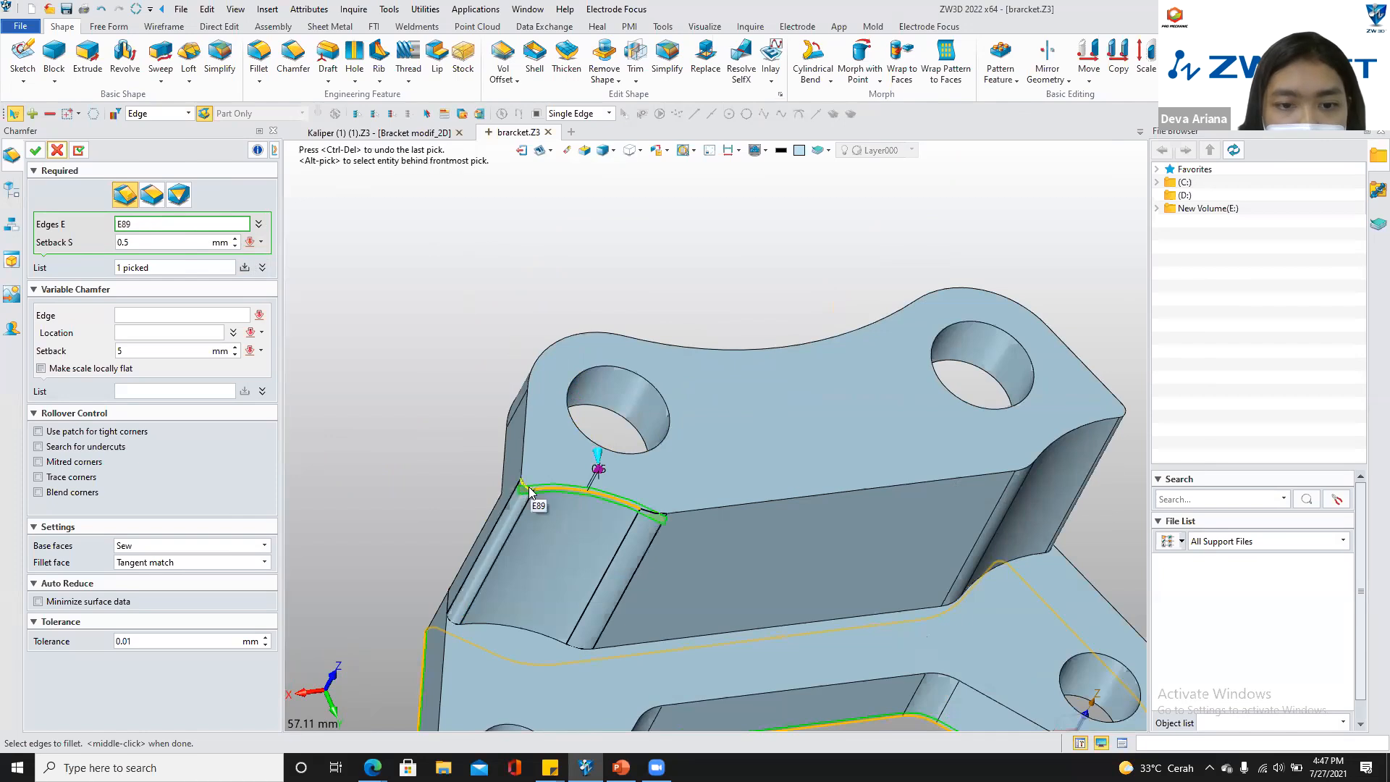
left_click(529, 407)
left_click(560, 342)
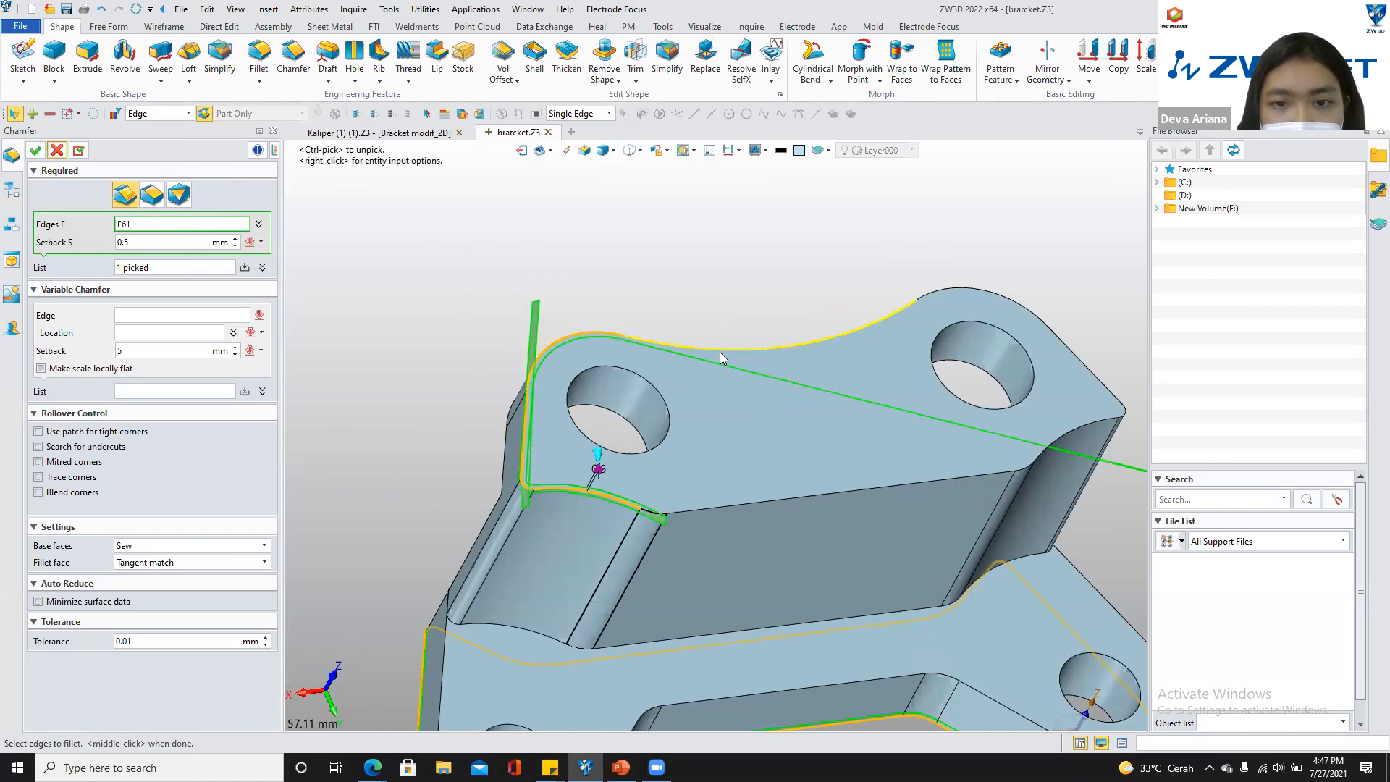
left_click(924, 317)
left_click(974, 290)
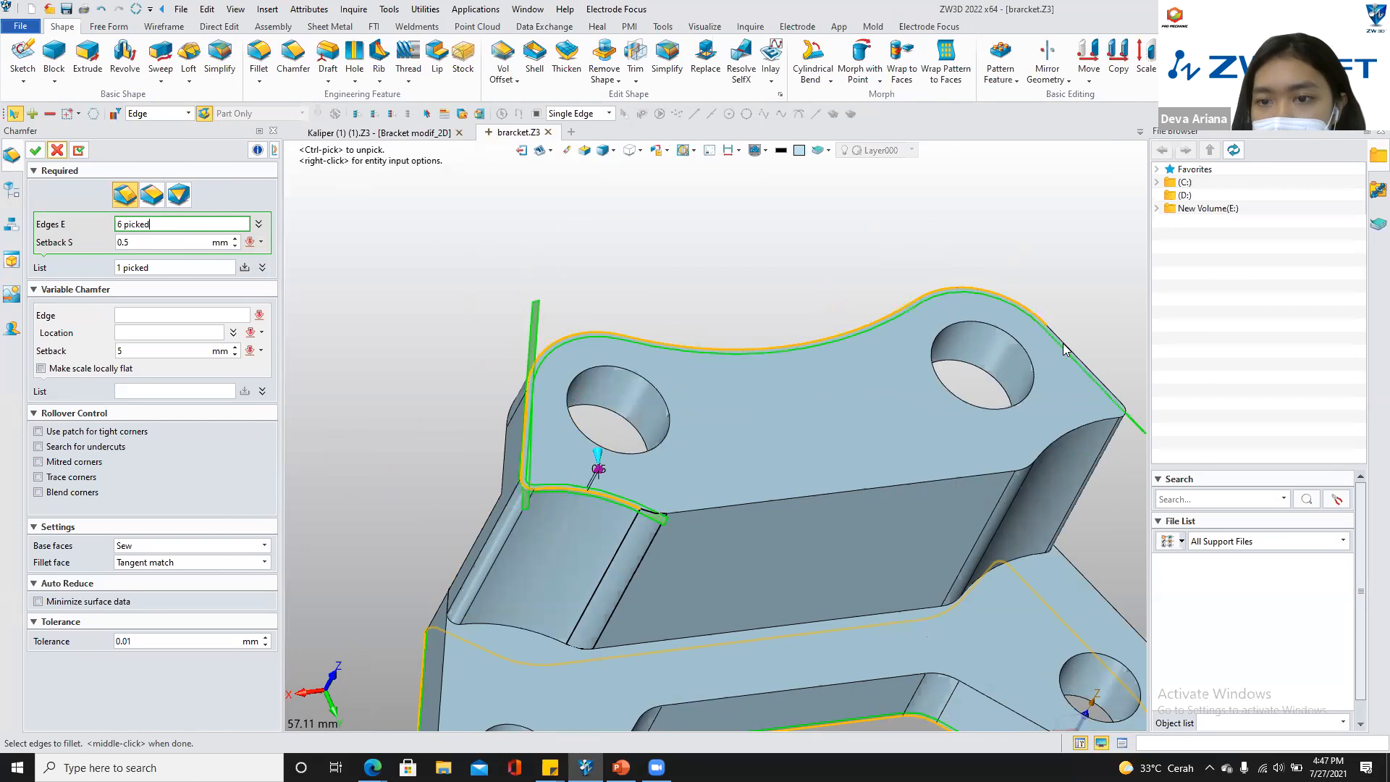
left_click(1124, 417)
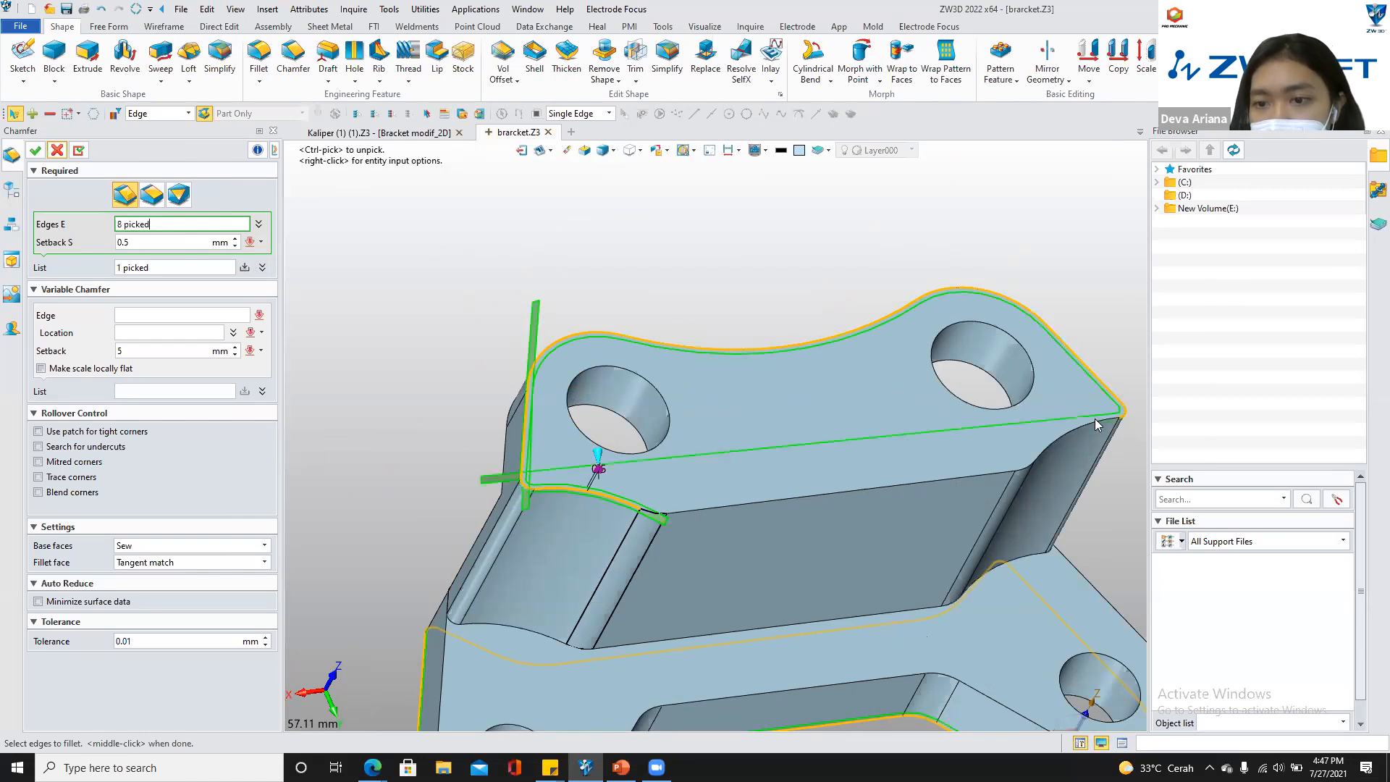
left_click(954, 475)
left_click(649, 514)
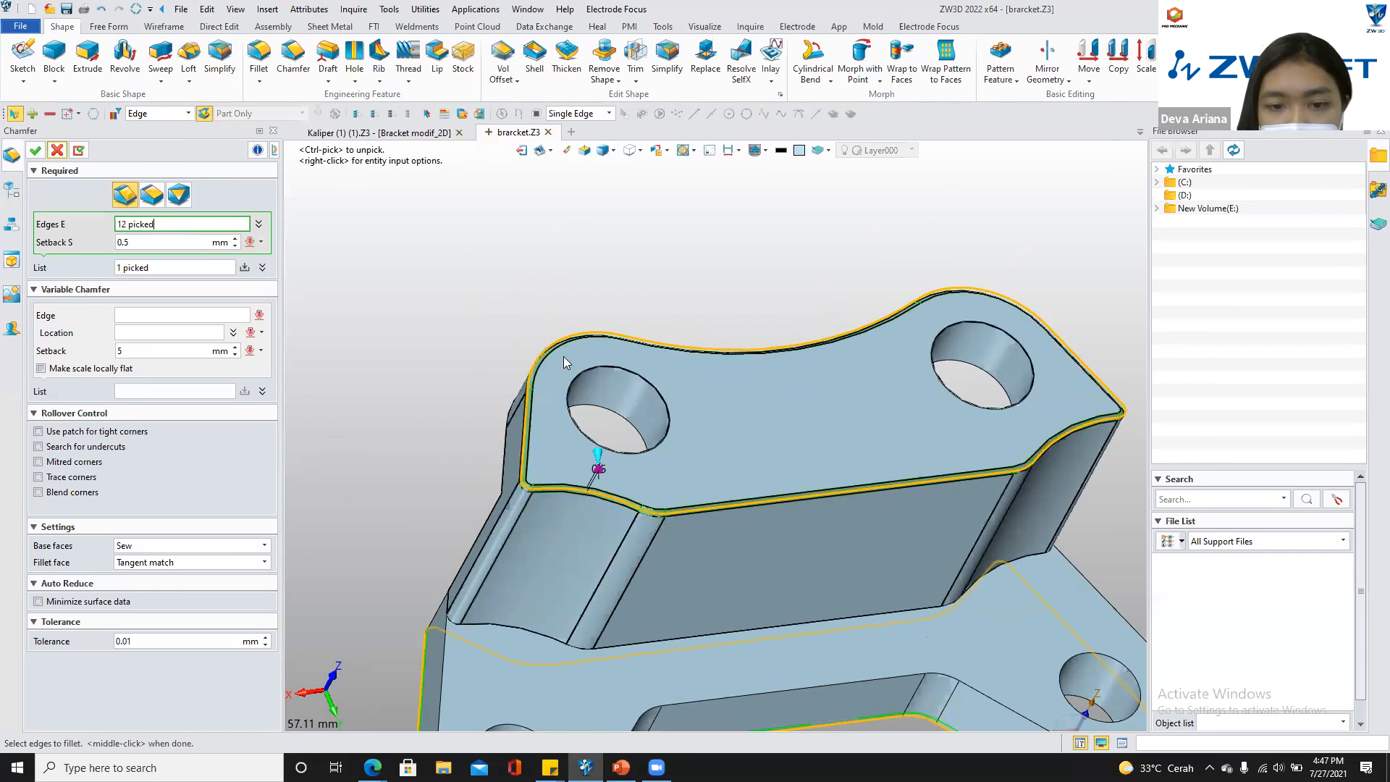
Try to apply both chamfer sets accepting partial results, inspect the previewed edges, and cancel the chamfer
scroll(673, 349, "down", 3)
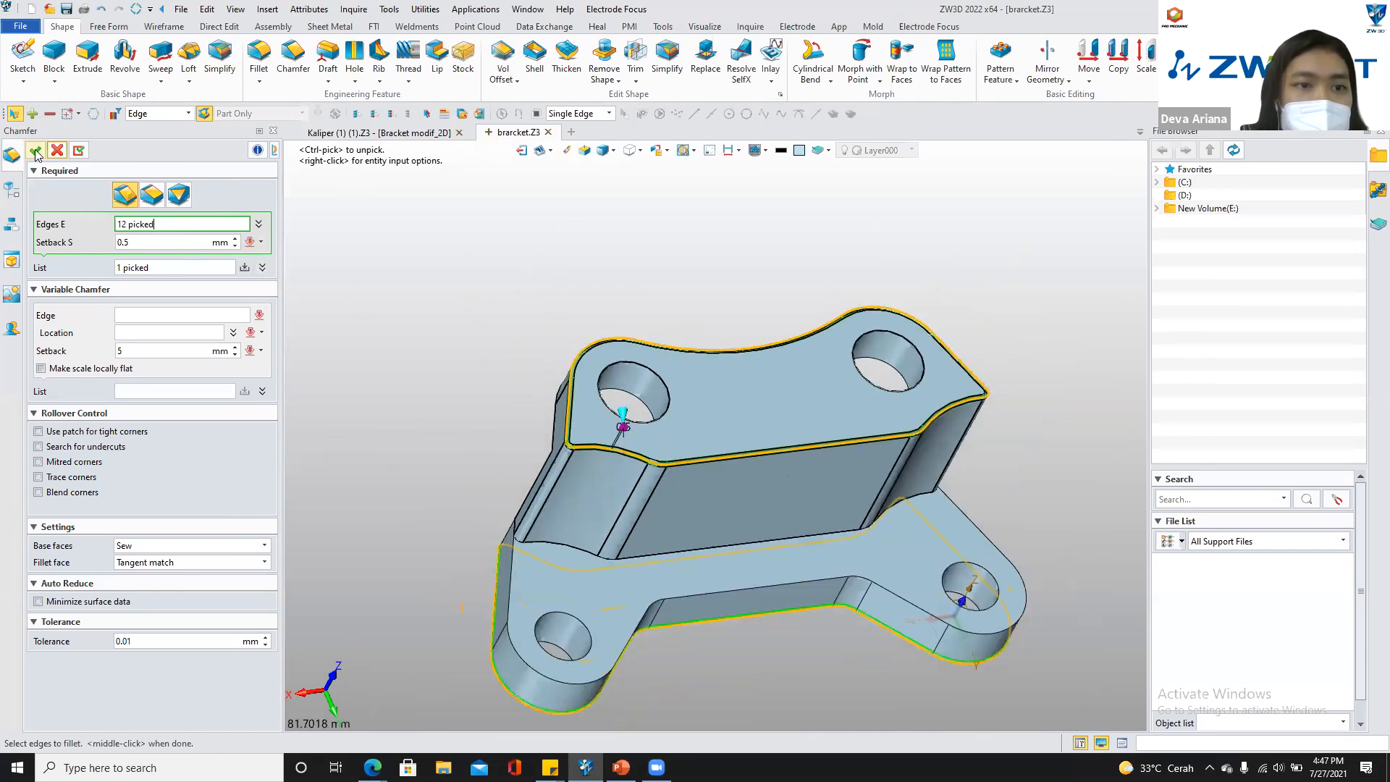
left_click(35, 151)
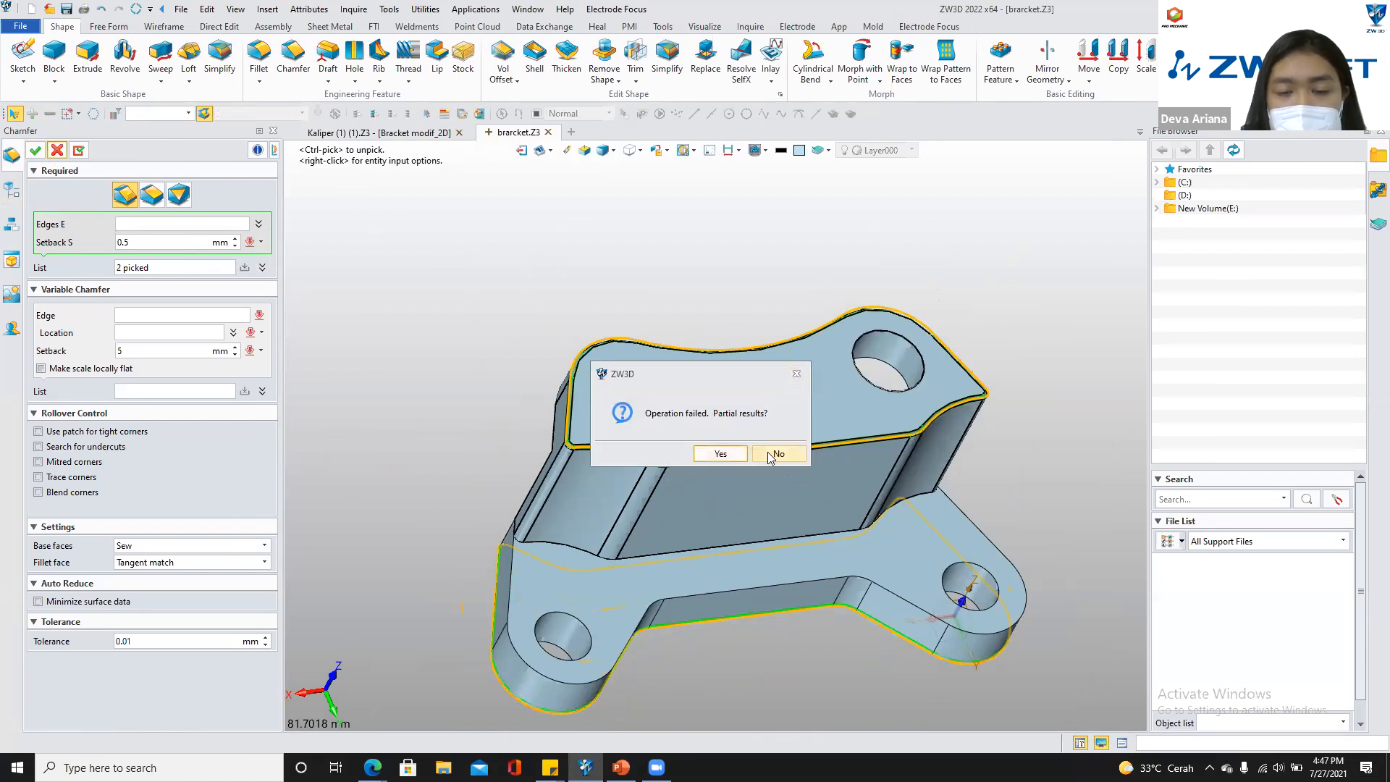
left_click(724, 454)
middle_click_drag(802, 534, 873, 365)
scroll(950, 459, "up", 5)
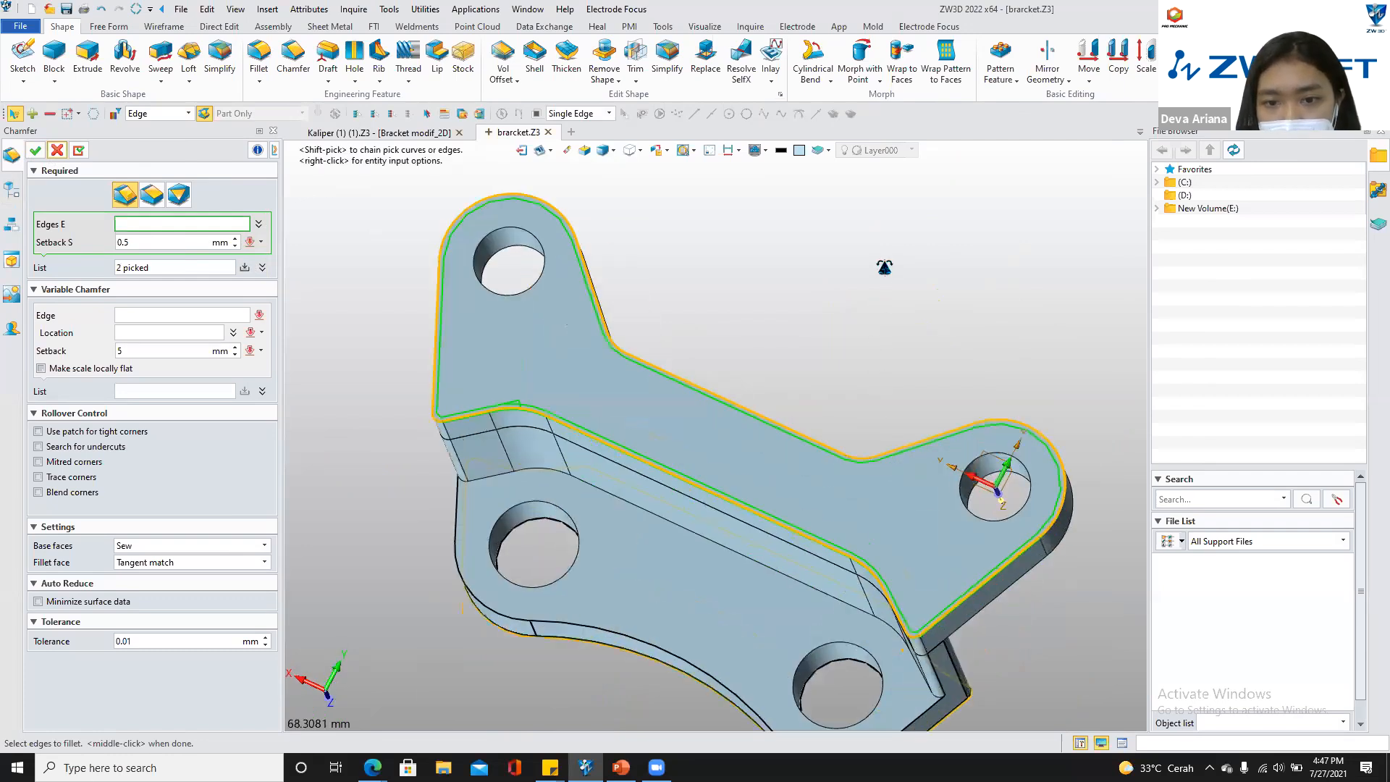
middle_click_drag(931, 589, 683, 378)
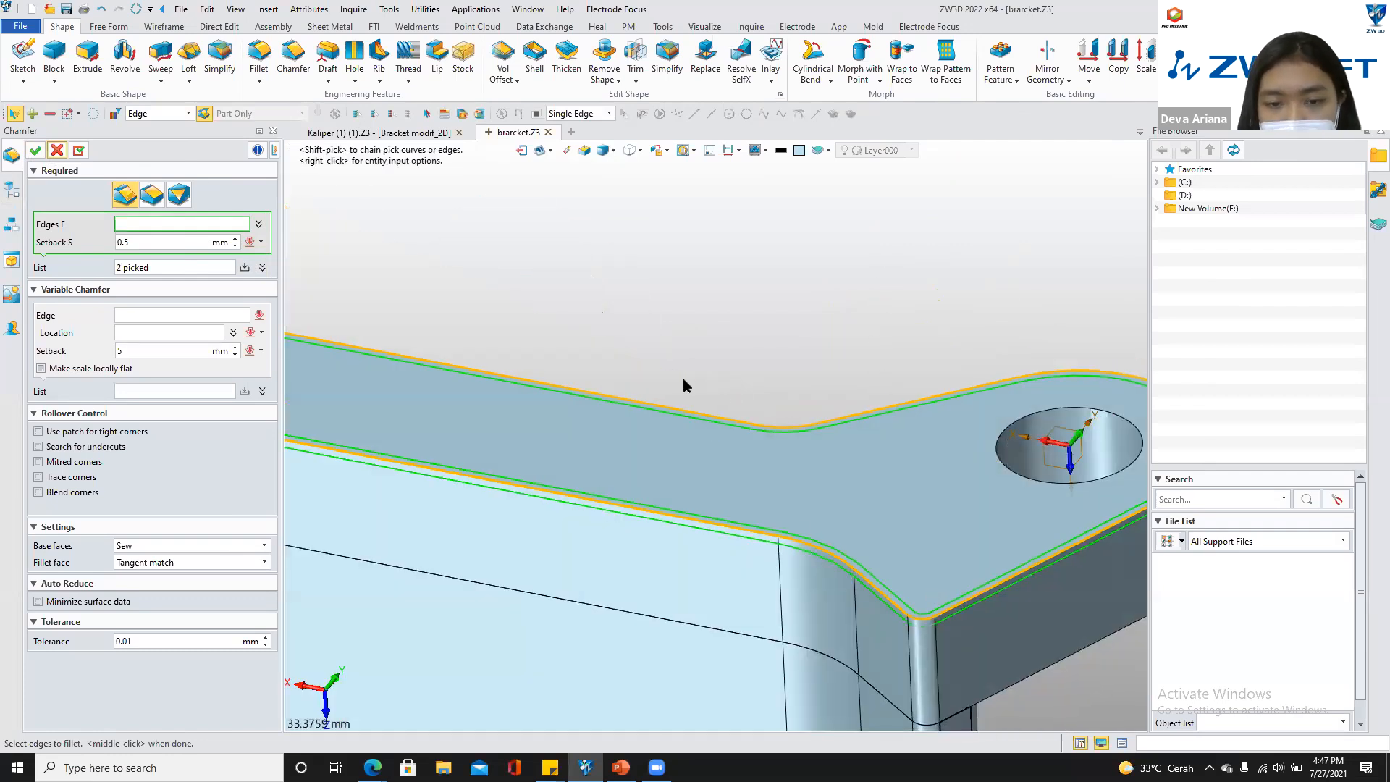
scroll(931, 588, "up", 2)
scroll(682, 378, "down", 4)
left_click(57, 149)
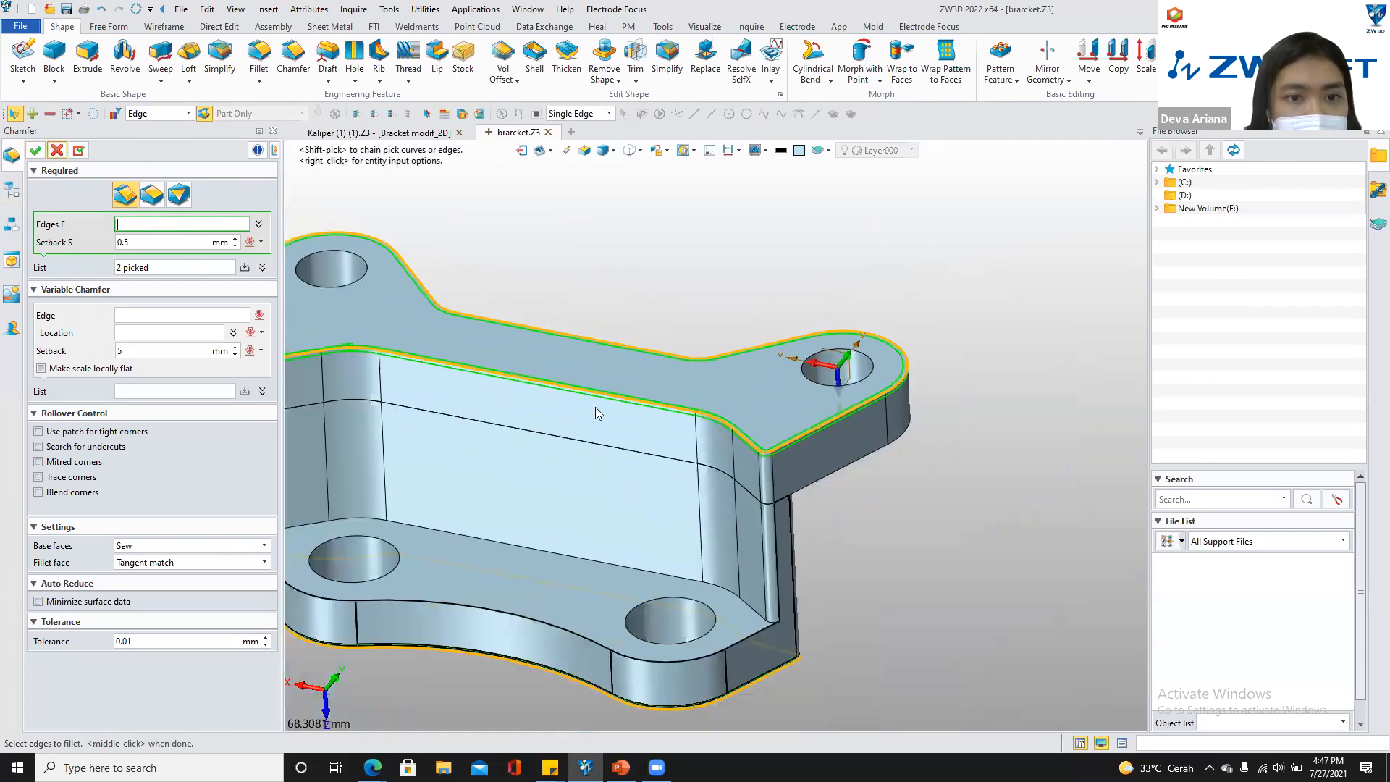
Start a 0.5 mm chamfer on the outer face around the two Ø10.5 holes, selecting its side, stepped-wall, lobe and arched outline edges
middle_click_drag(980, 483, 376, 464)
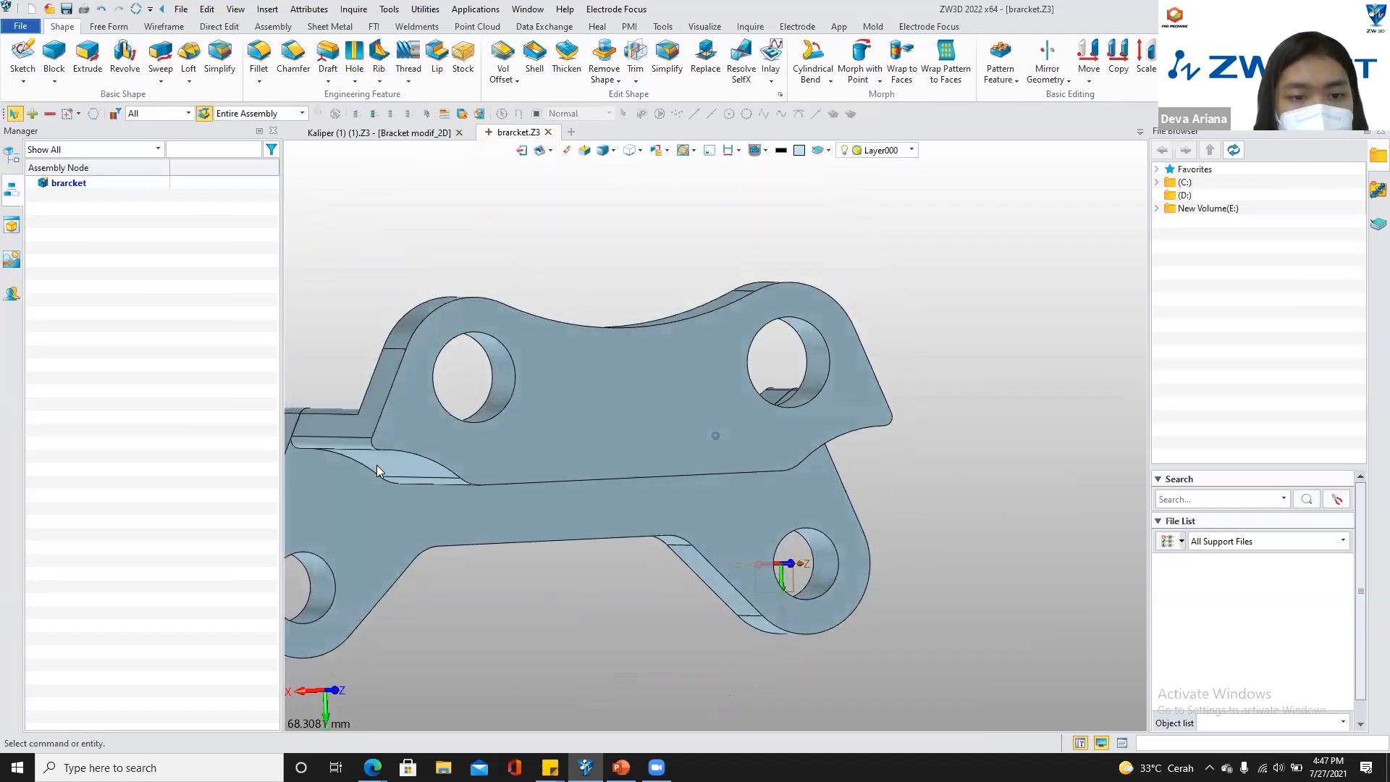
middle_click(376, 467)
left_click(375, 465)
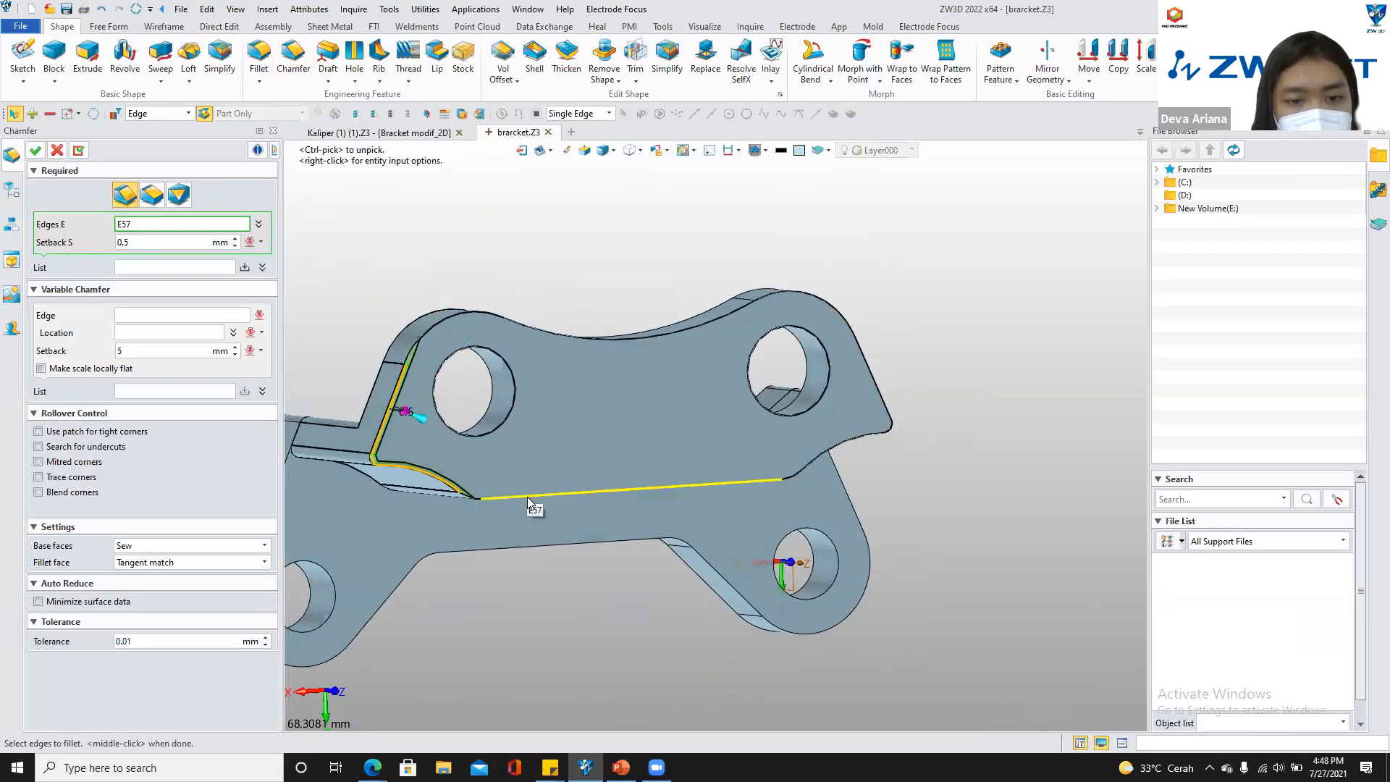
left_click(827, 459)
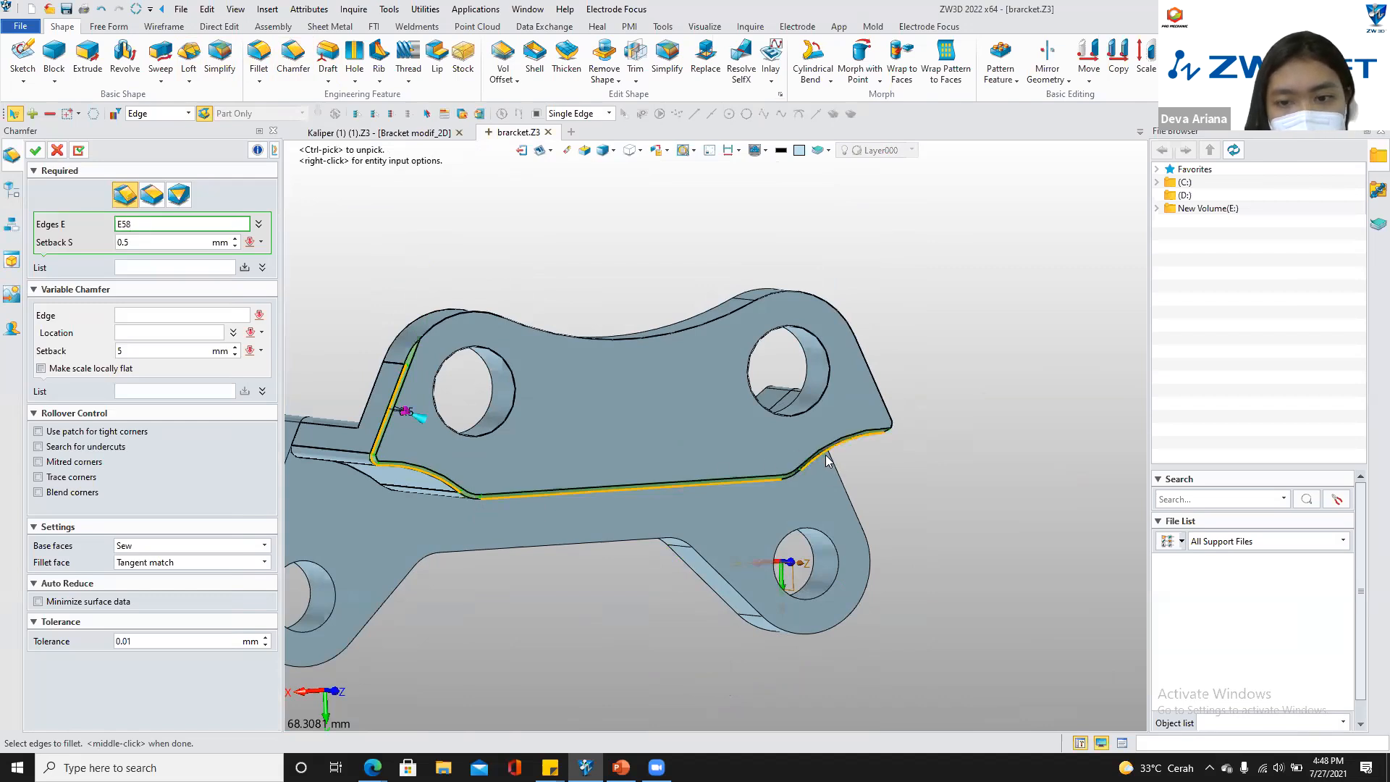
left_click(877, 390)
left_click(845, 317)
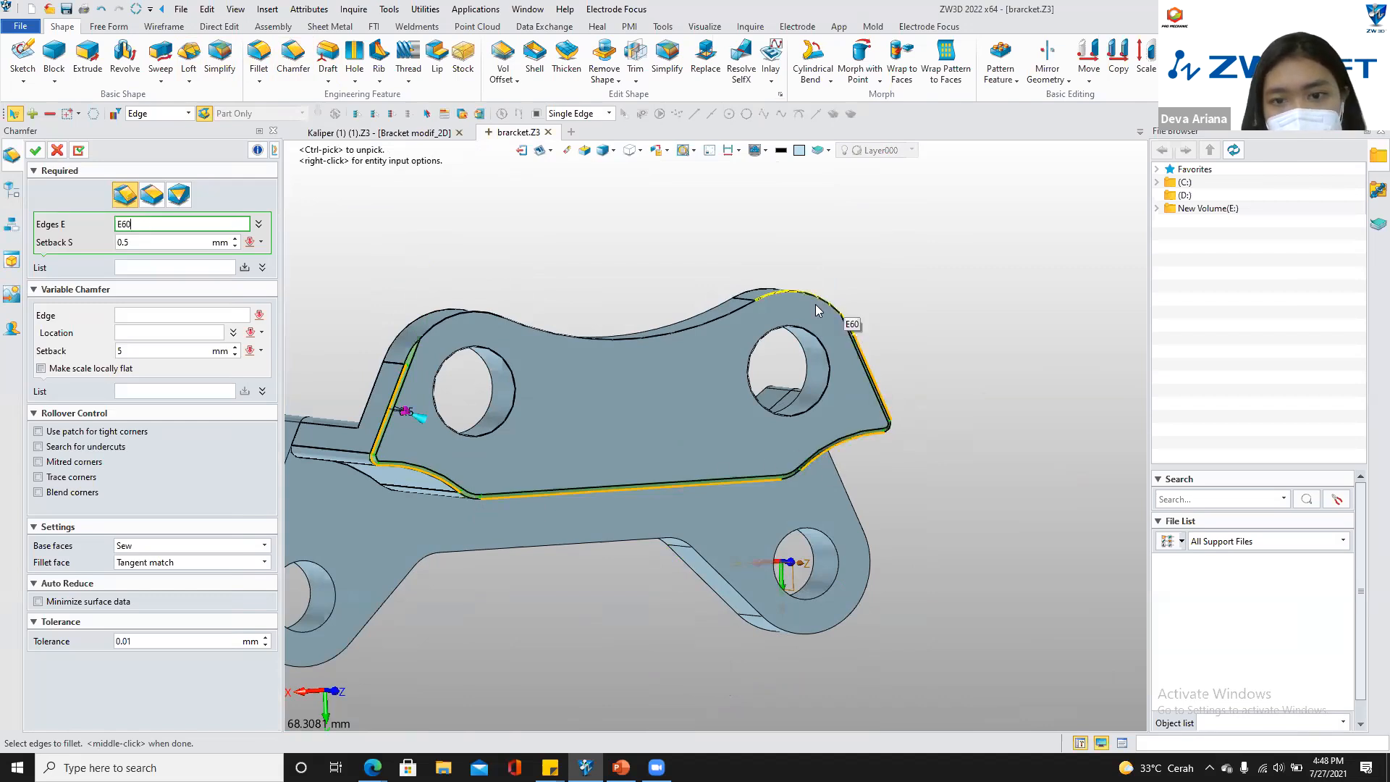
left_click(639, 335)
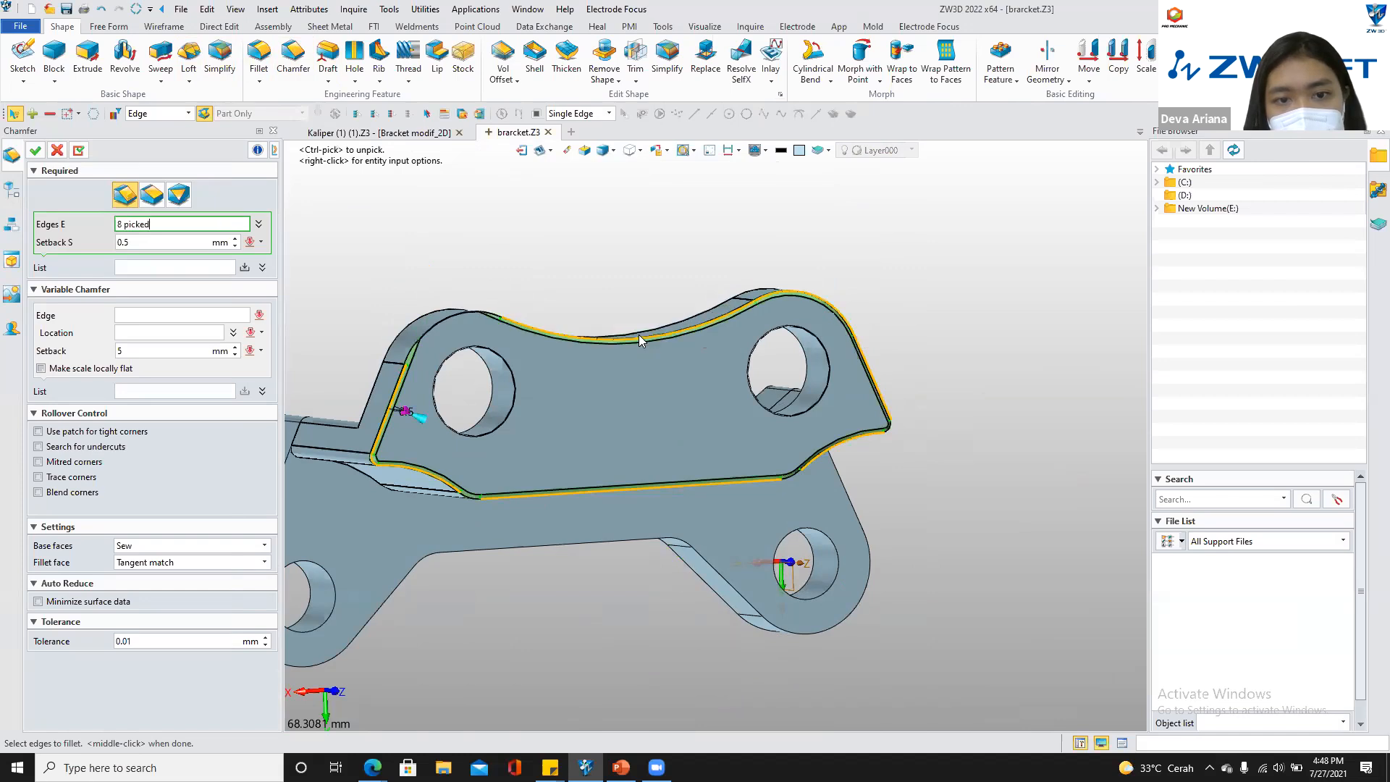
middle_click_drag(898, 477, 354, 325)
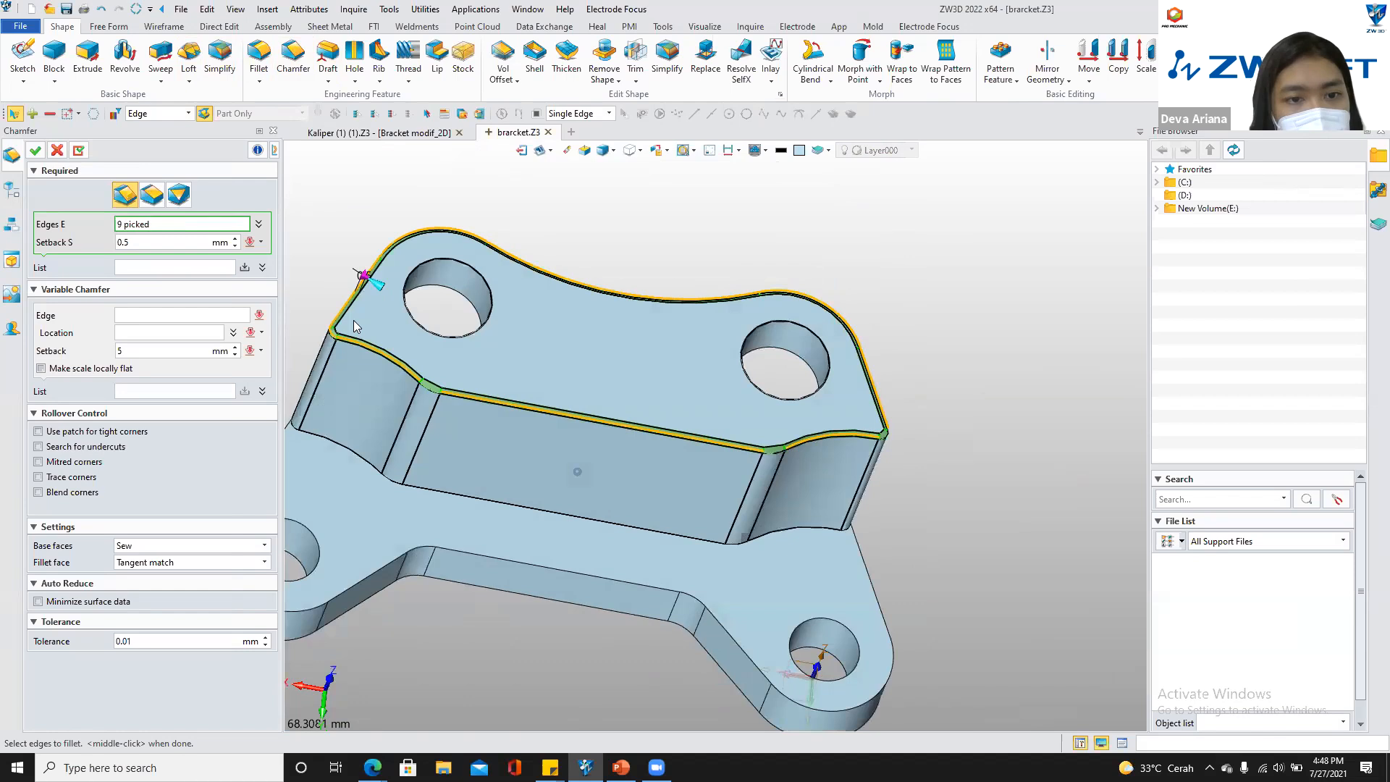
Add the missing small rounded corner edges to the outline selection around the Ø10.5 holes and apply the 0.5 mm chamfer
scroll(351, 327, "up", 5)
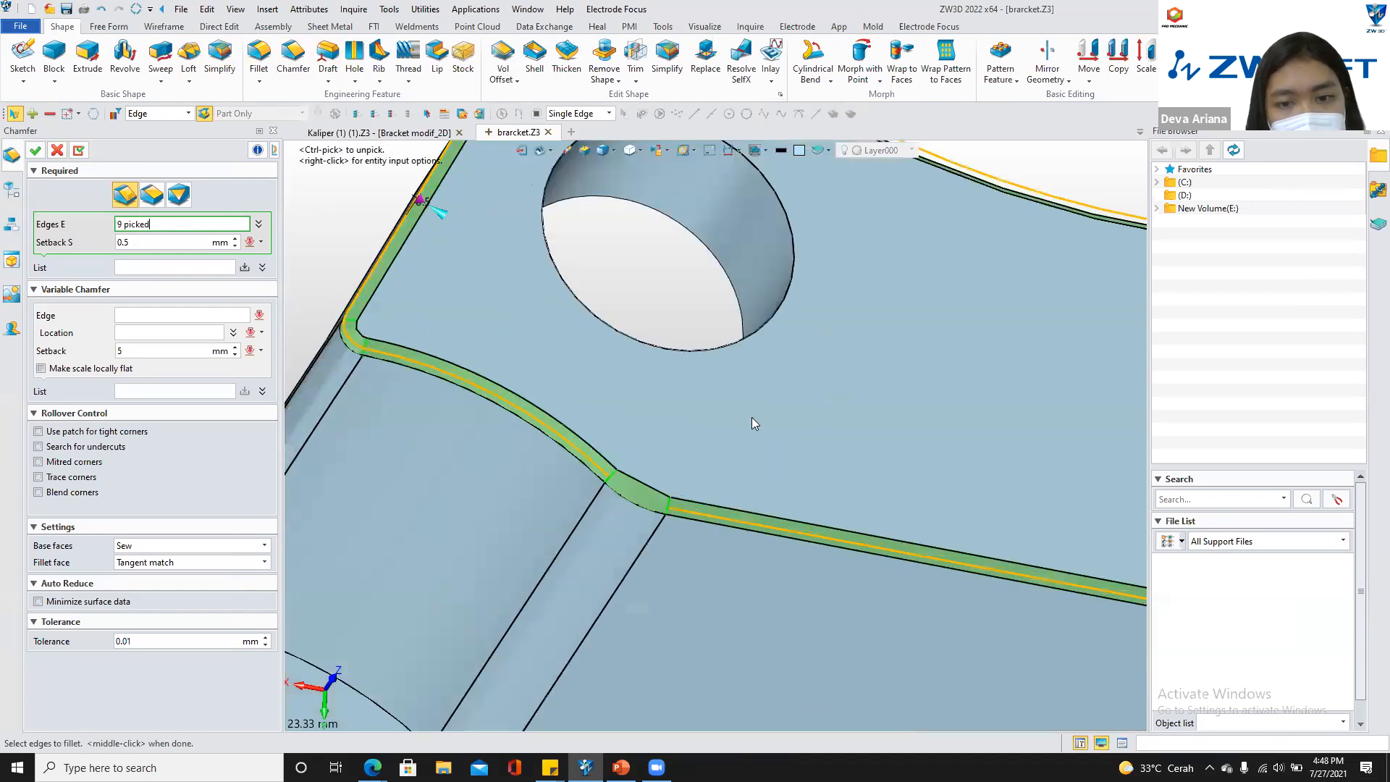
scroll(653, 443, "down", 5)
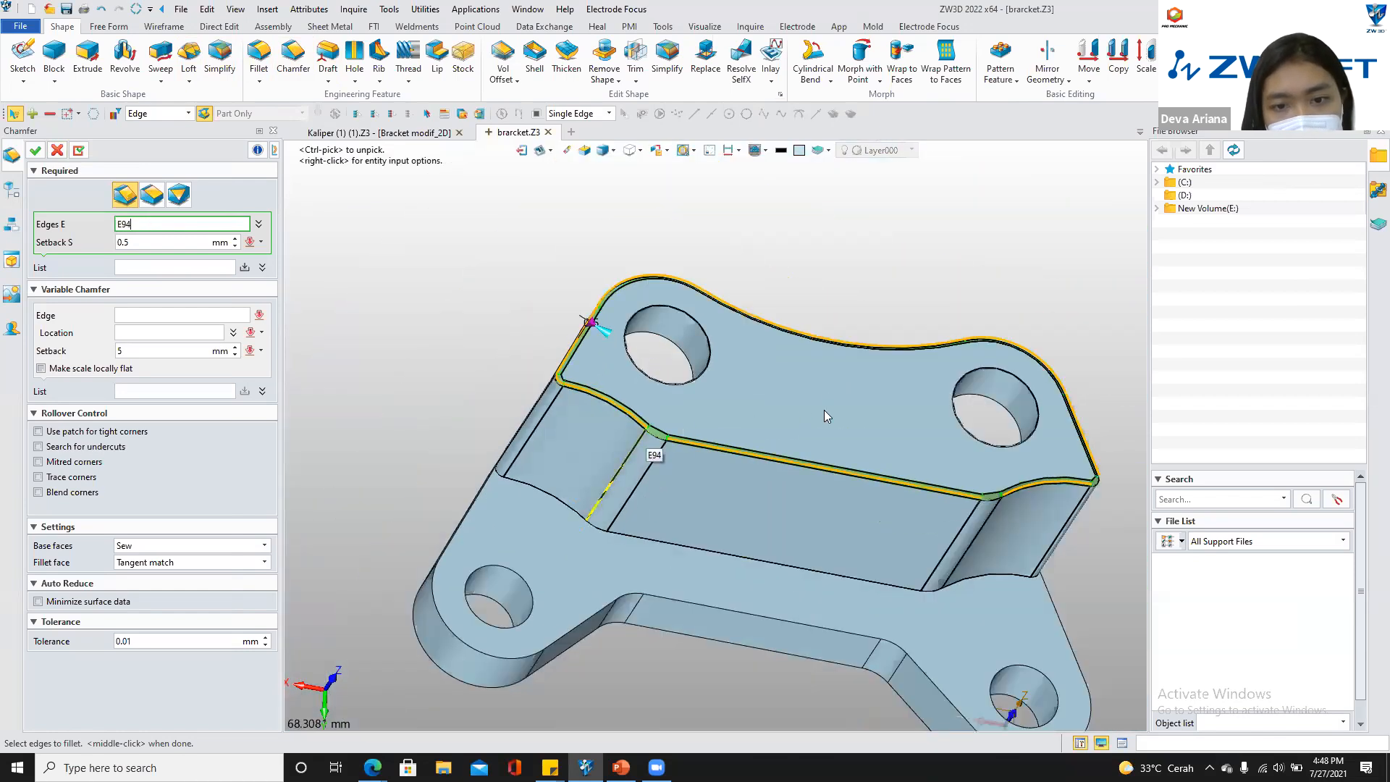
scroll(646, 442, "up", 5)
left_click(670, 423)
scroll(692, 537, "down", 5)
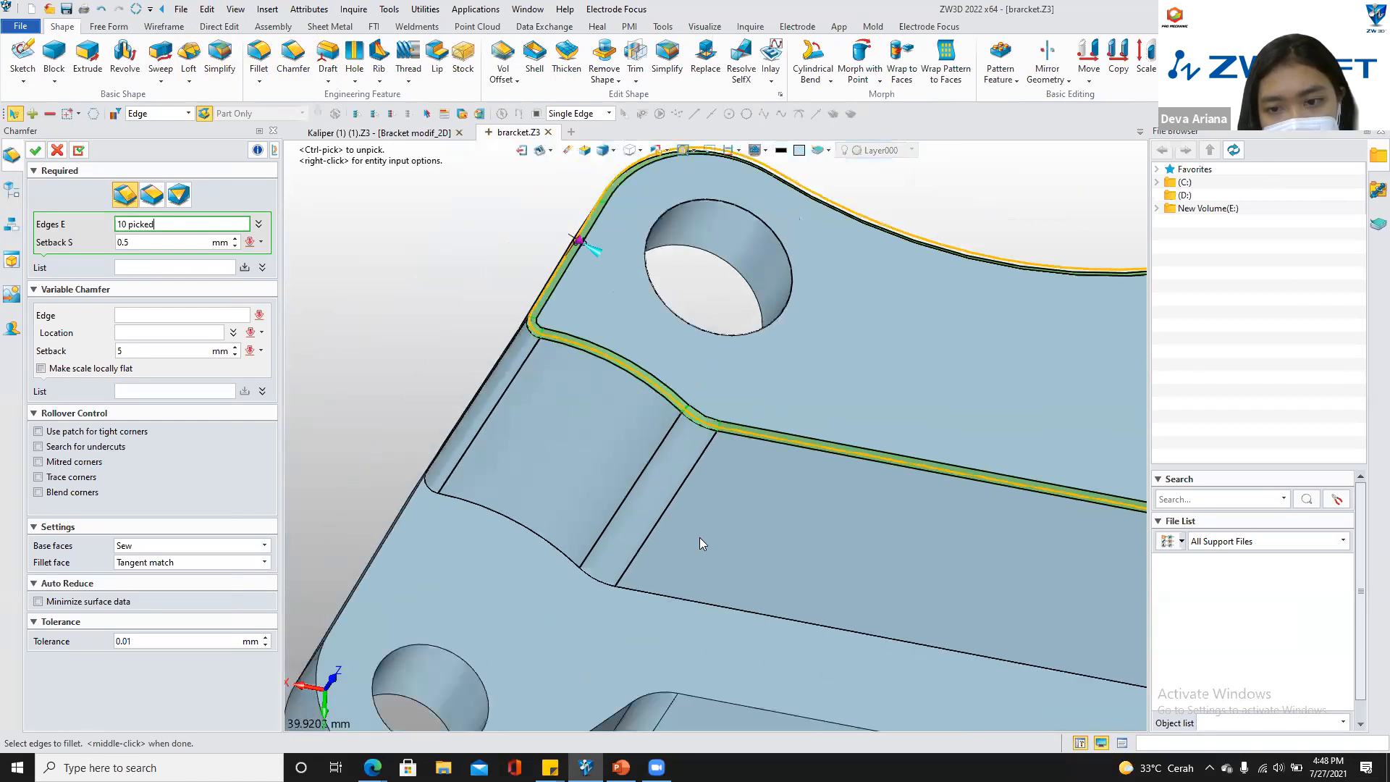
middle_click_drag(925, 494, 447, 520)
scroll(622, 498, "up", 4)
left_click(684, 541)
left_click(944, 499)
scroll(945, 501, "down", 3)
middle_click(1041, 527)
Start a 0.5 mm chamfer on the outer face of the Ø8.3-hole flange, selecting its straight, recessed, lobe and side outline edges
right_click_drag(1071, 239, 1006, 80)
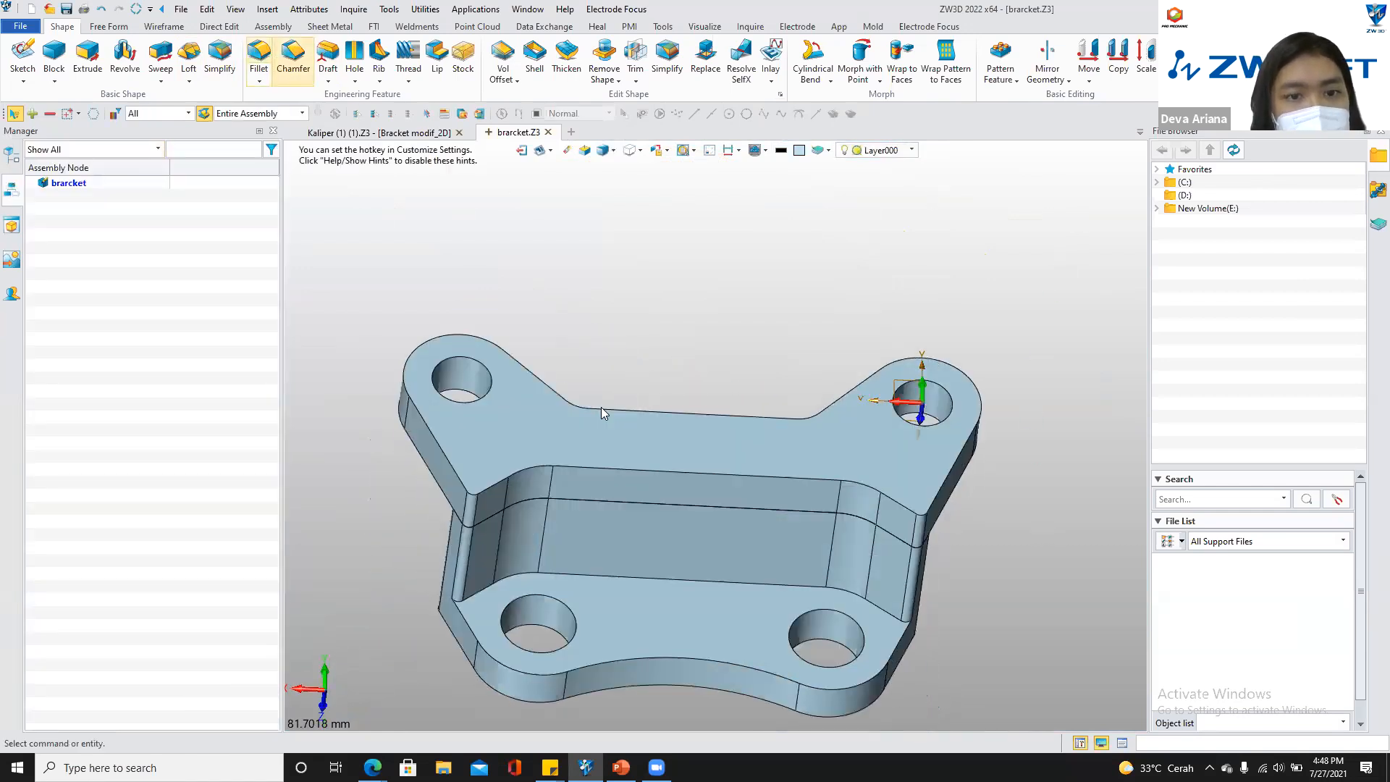
left_click(628, 465)
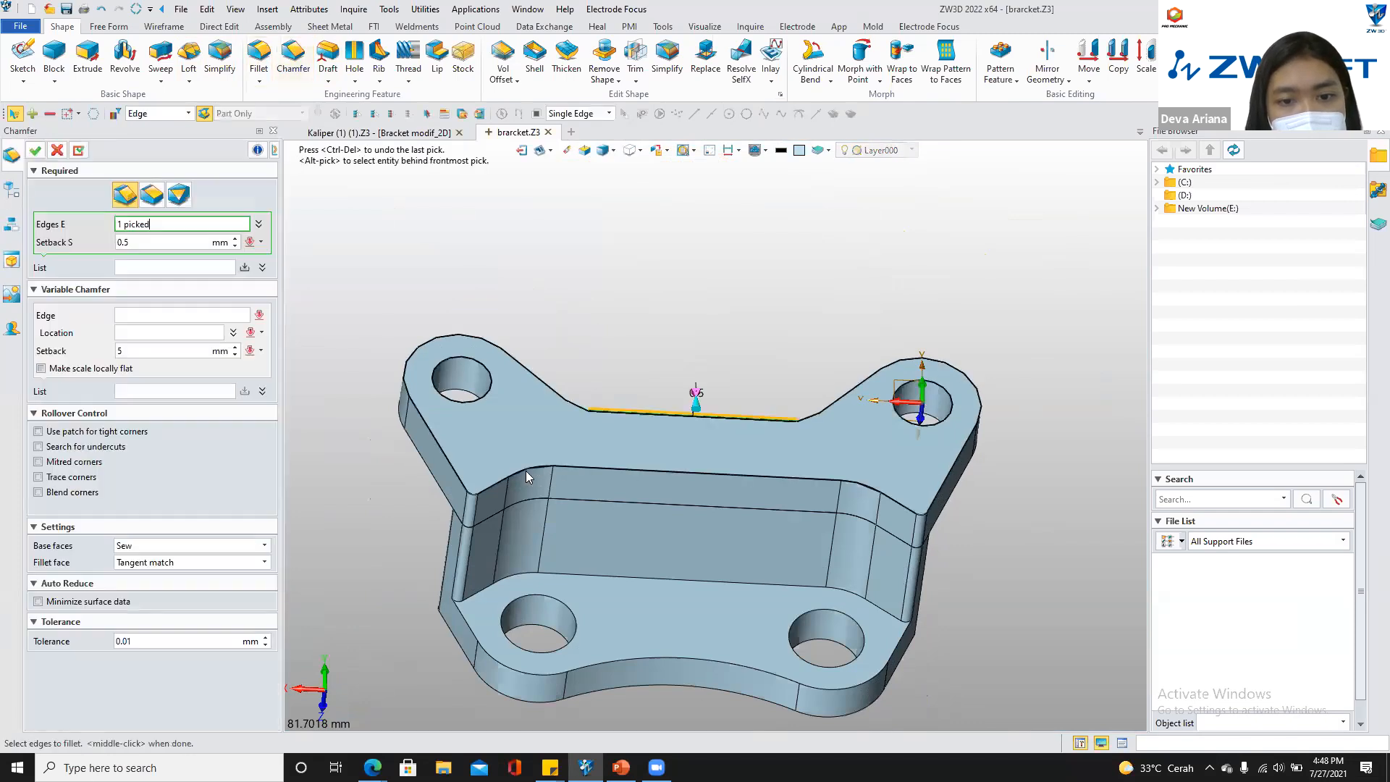
left_click(474, 493)
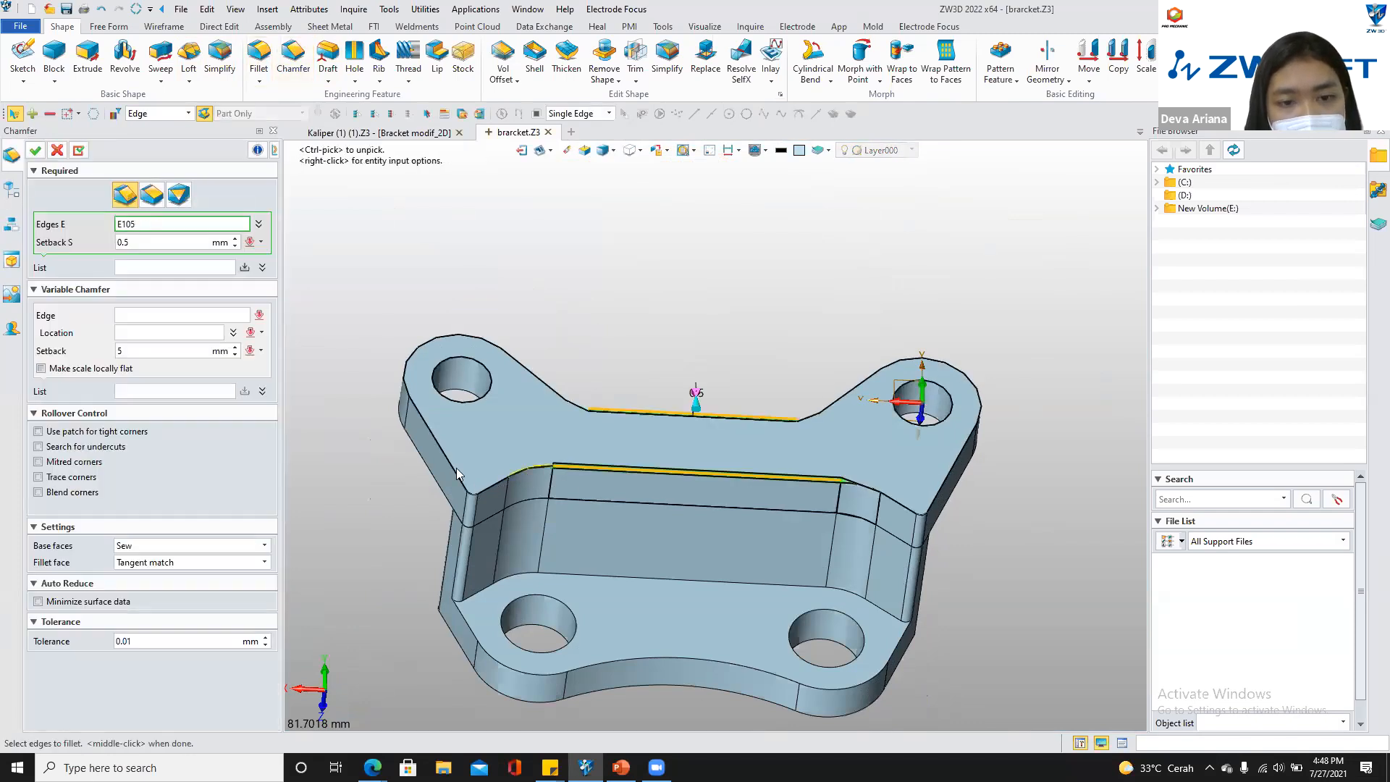
left_click(432, 339)
left_click(530, 375)
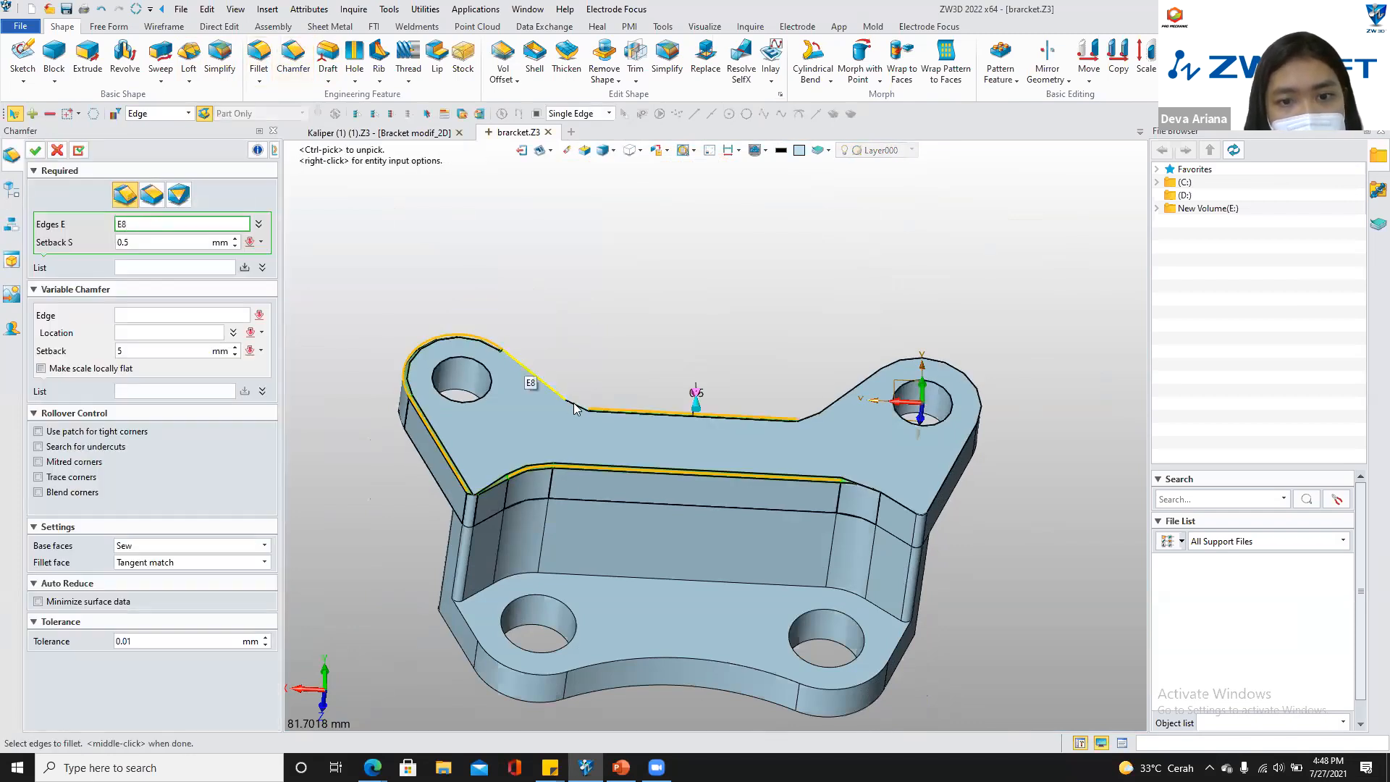
left_click(816, 426)
right_click_drag(785, 346, 818, 463)
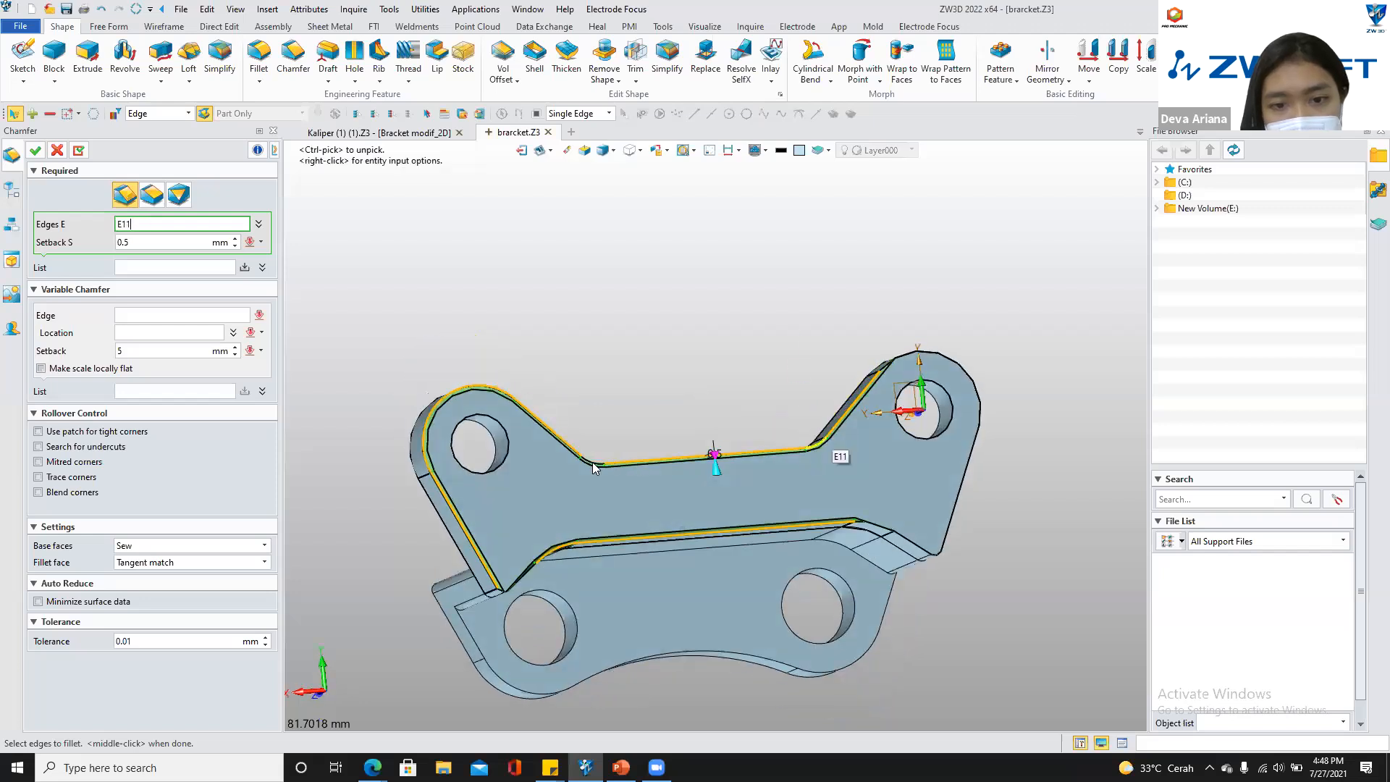
left_click(957, 506)
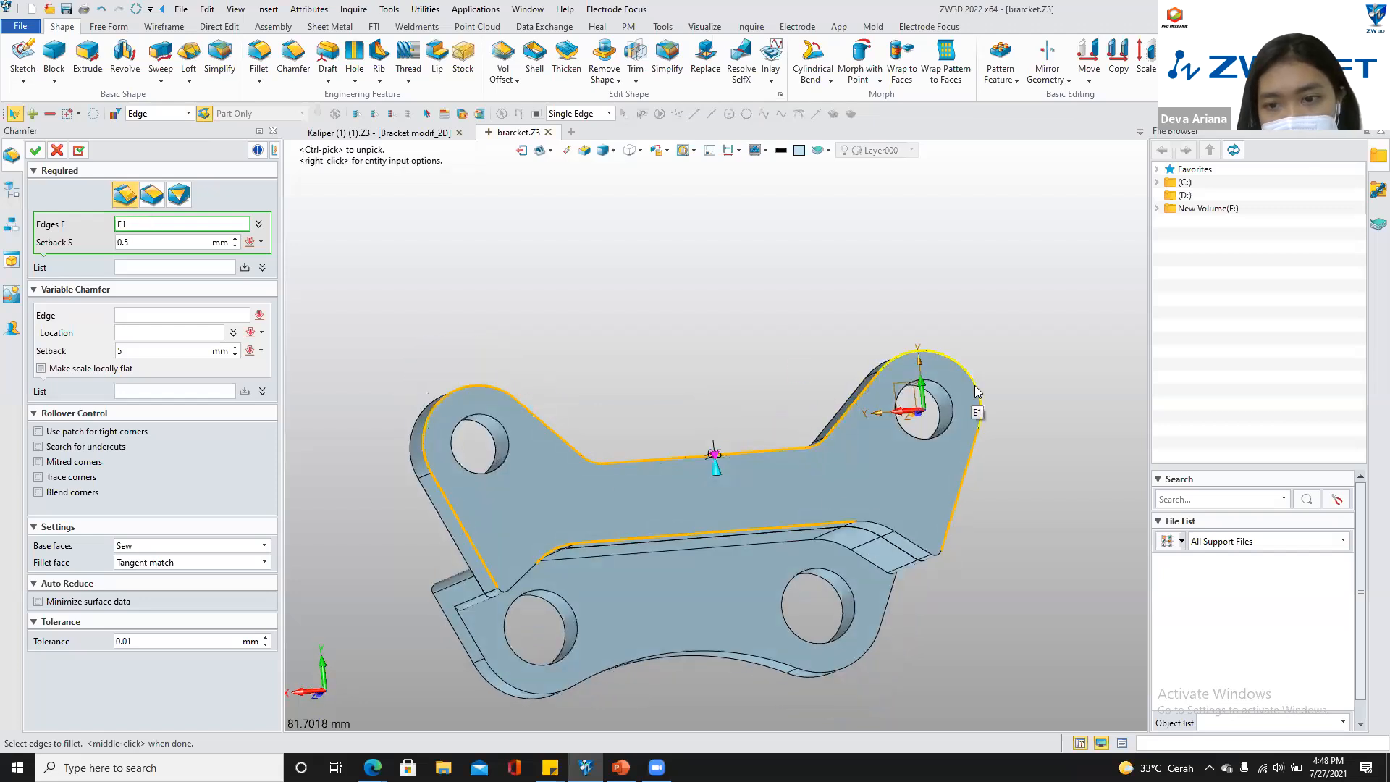
Remove the last-picked side edge from the chamfer selection, complete the flange outline with the remaining edges, and finish the chamfer command
left_click(258, 224)
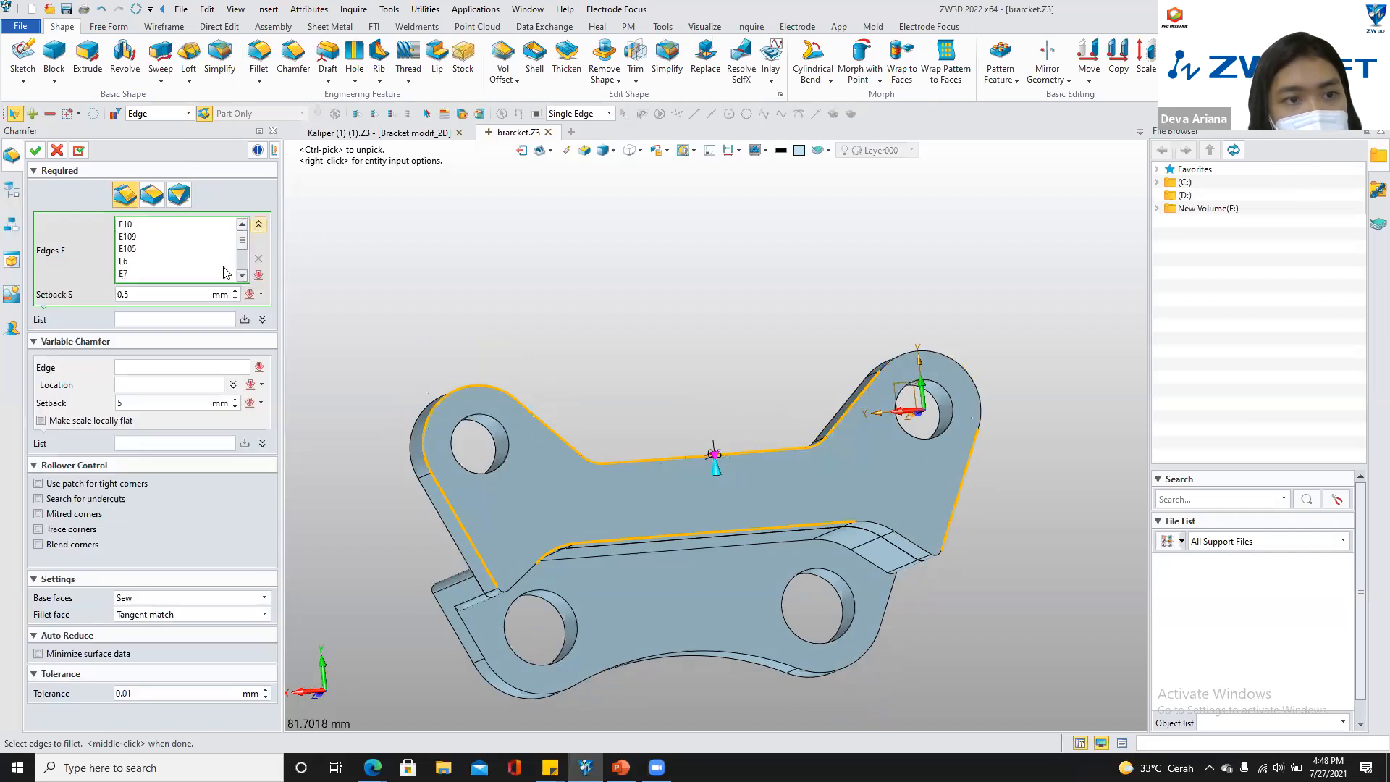
left_click(232, 275)
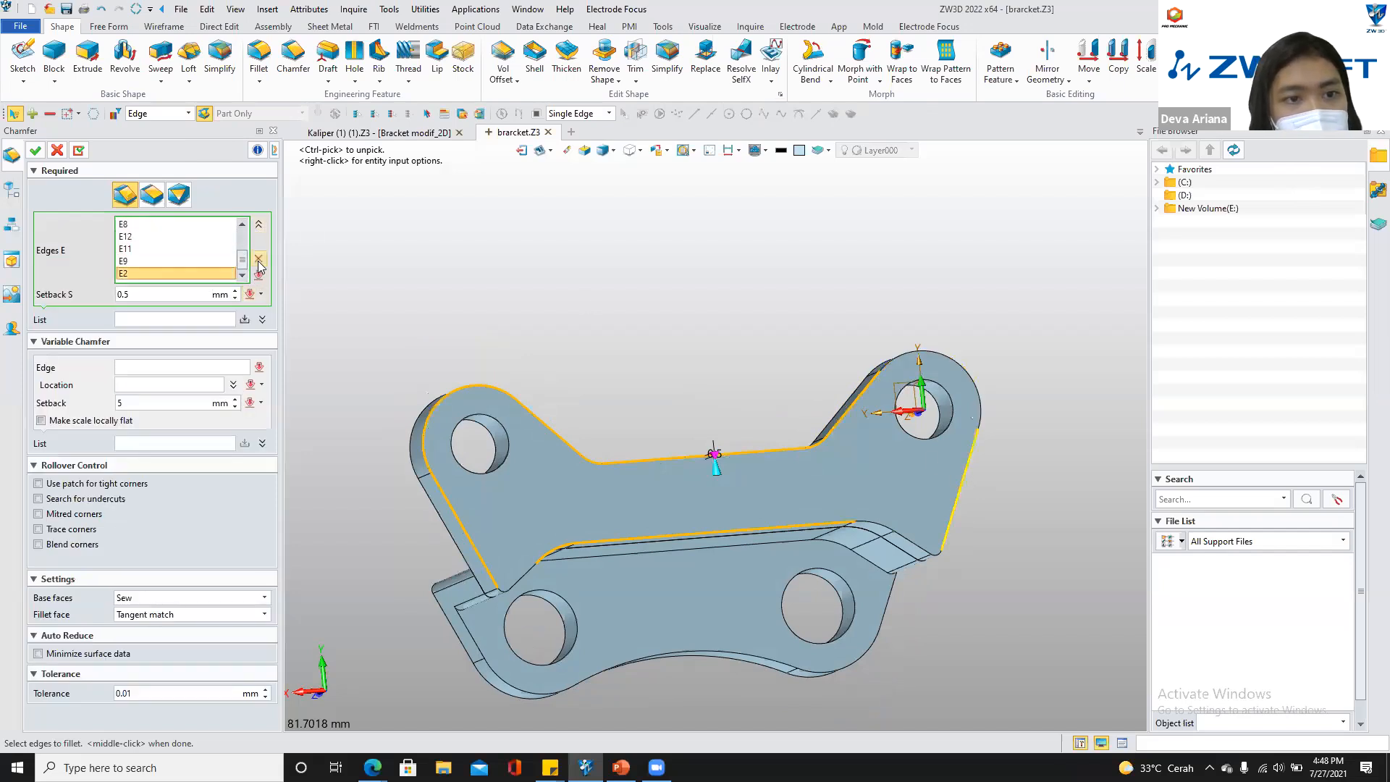
left_click(259, 260)
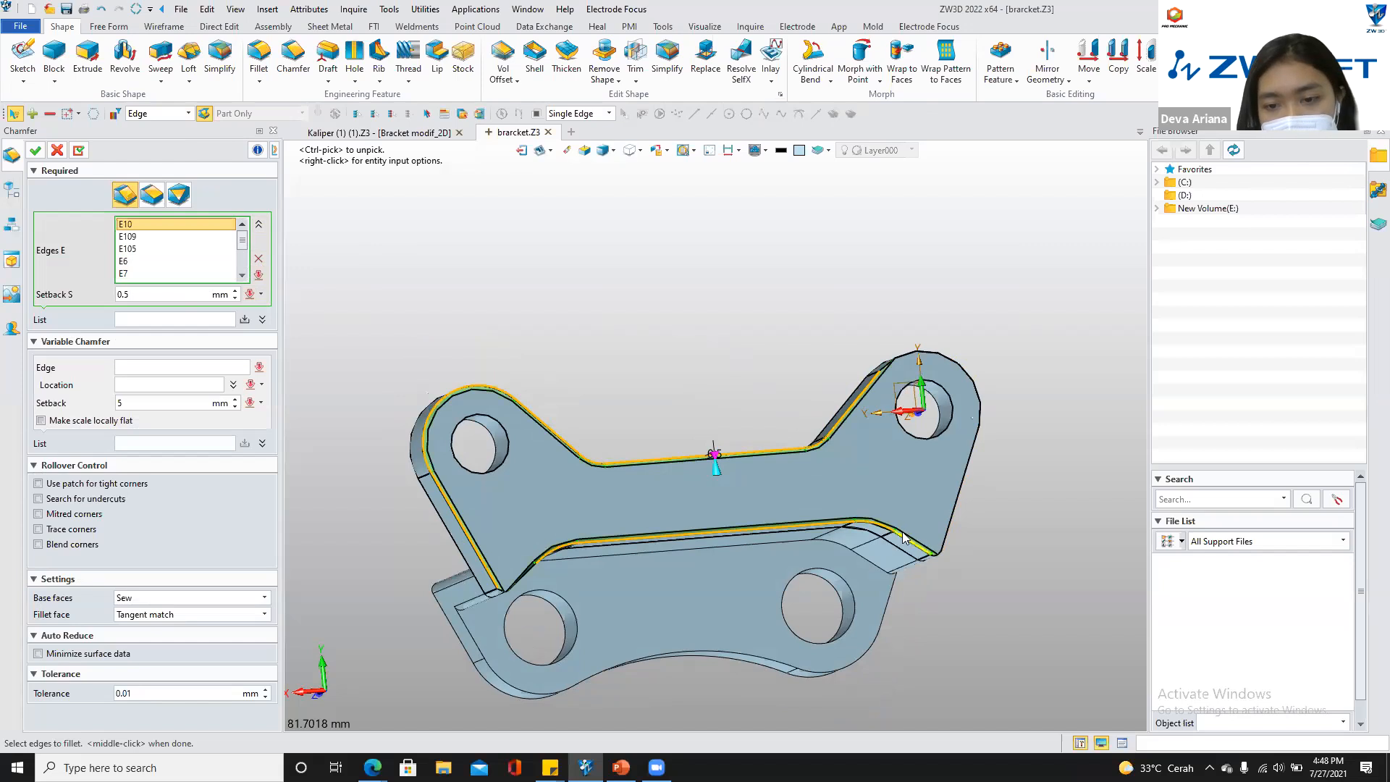
left_click(970, 373)
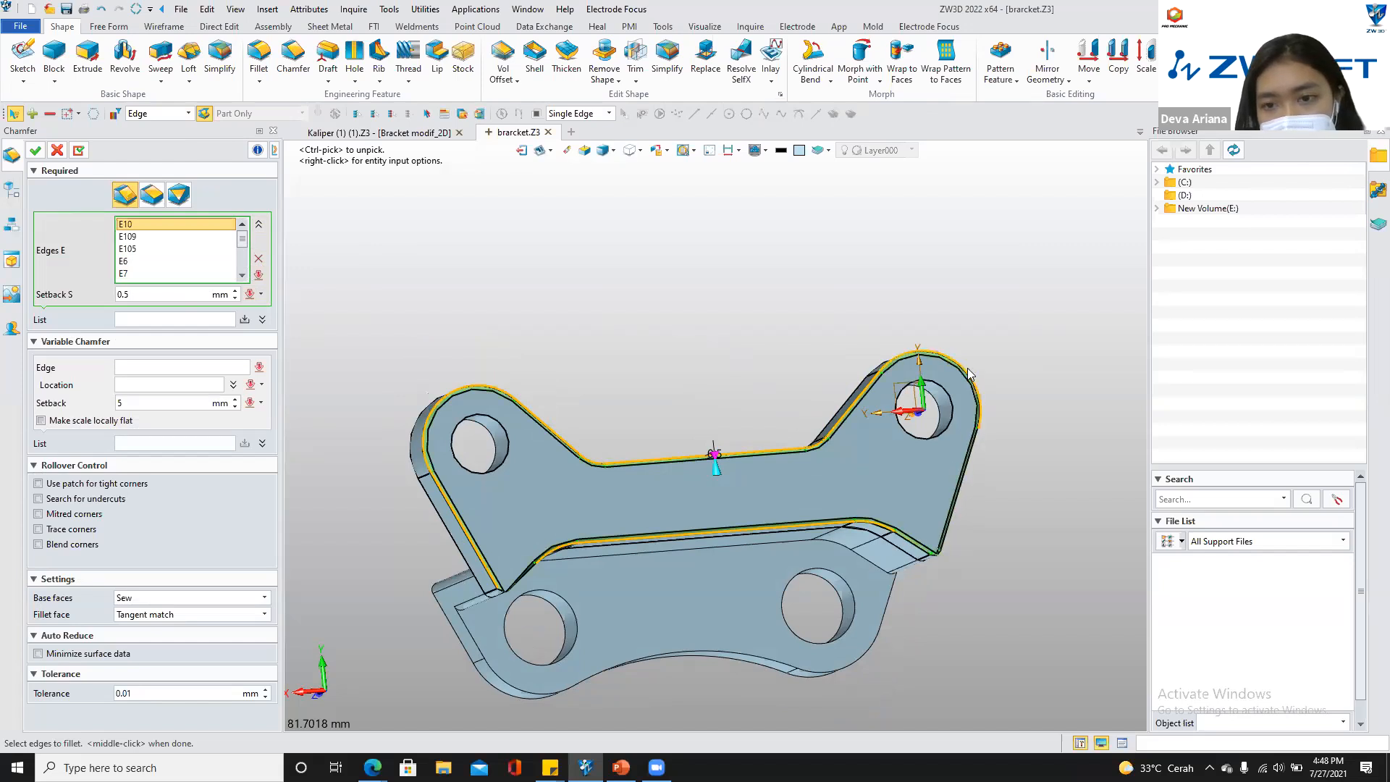
right_click_drag(976, 541, 941, 507)
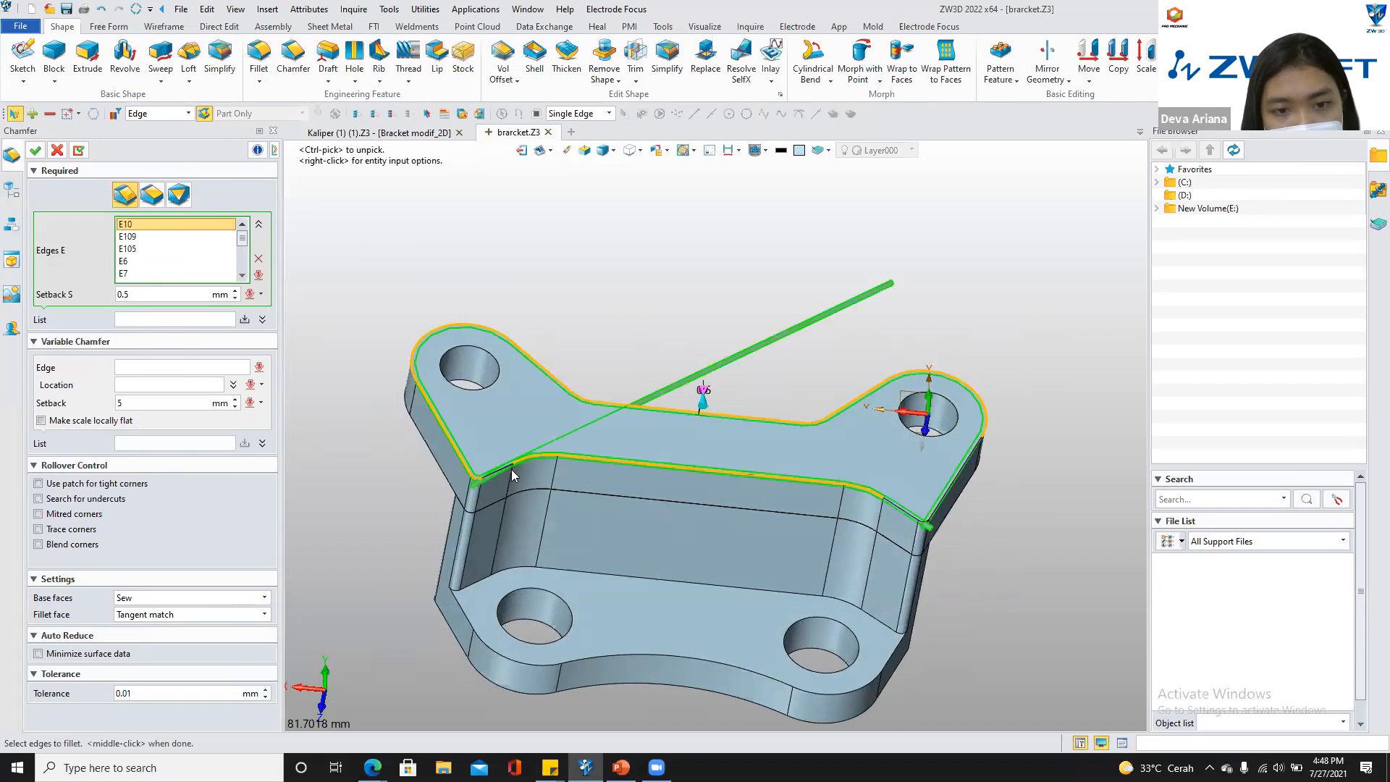
right_click_drag(974, 574, 818, 347)
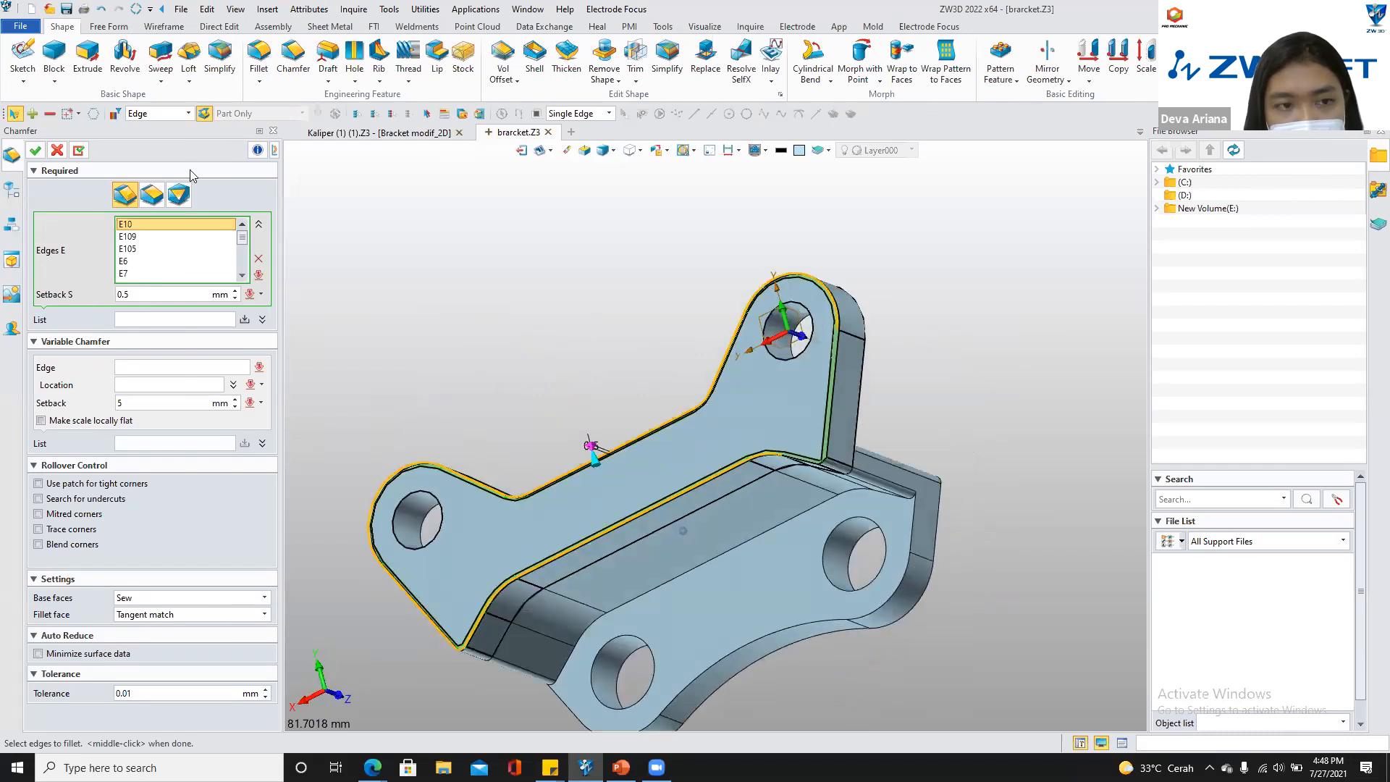
left_click(57, 151)
Start a sketch on the outer face around the two Ø10.5 holes and look up the hole recess dimensions in the 2D drawing
right_click_drag(865, 186, 861, 354)
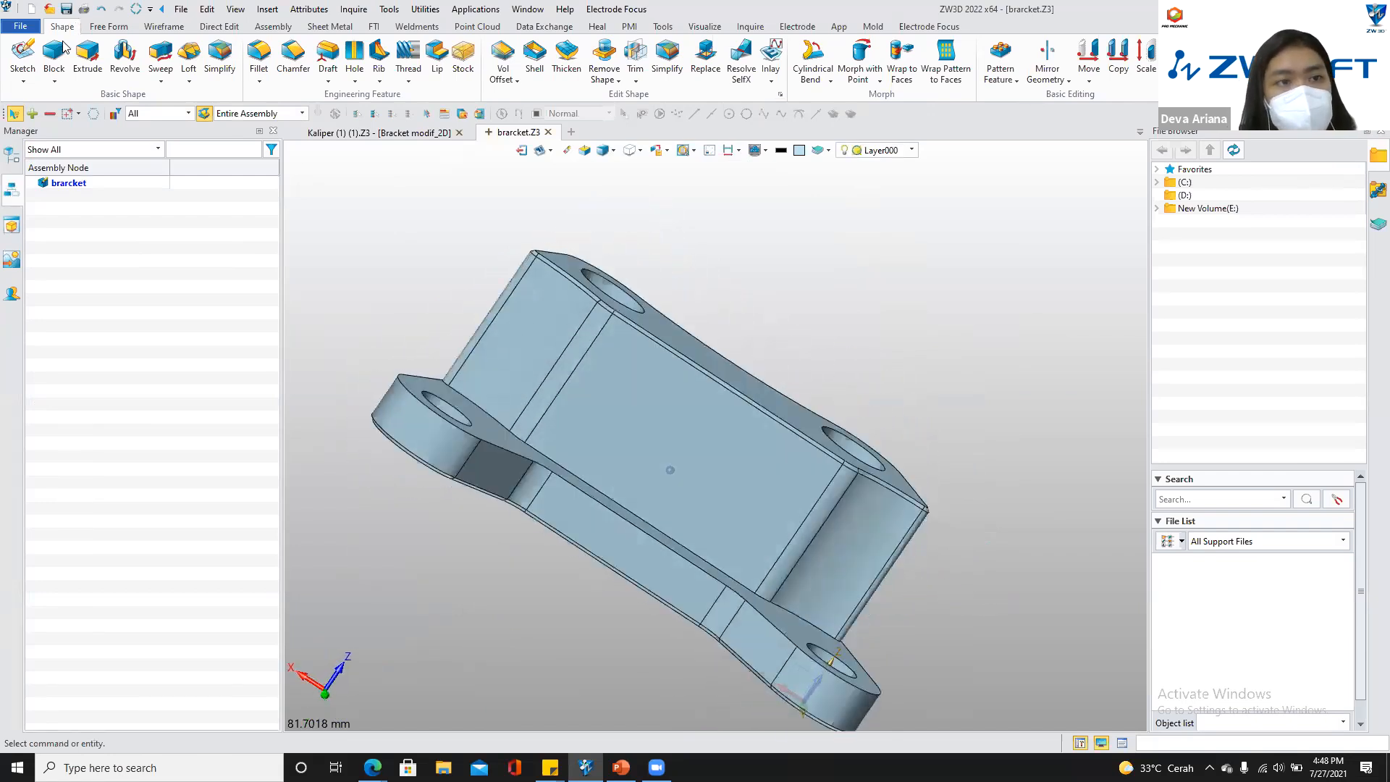
left_click(23, 50)
left_click(709, 312)
left_click(34, 151)
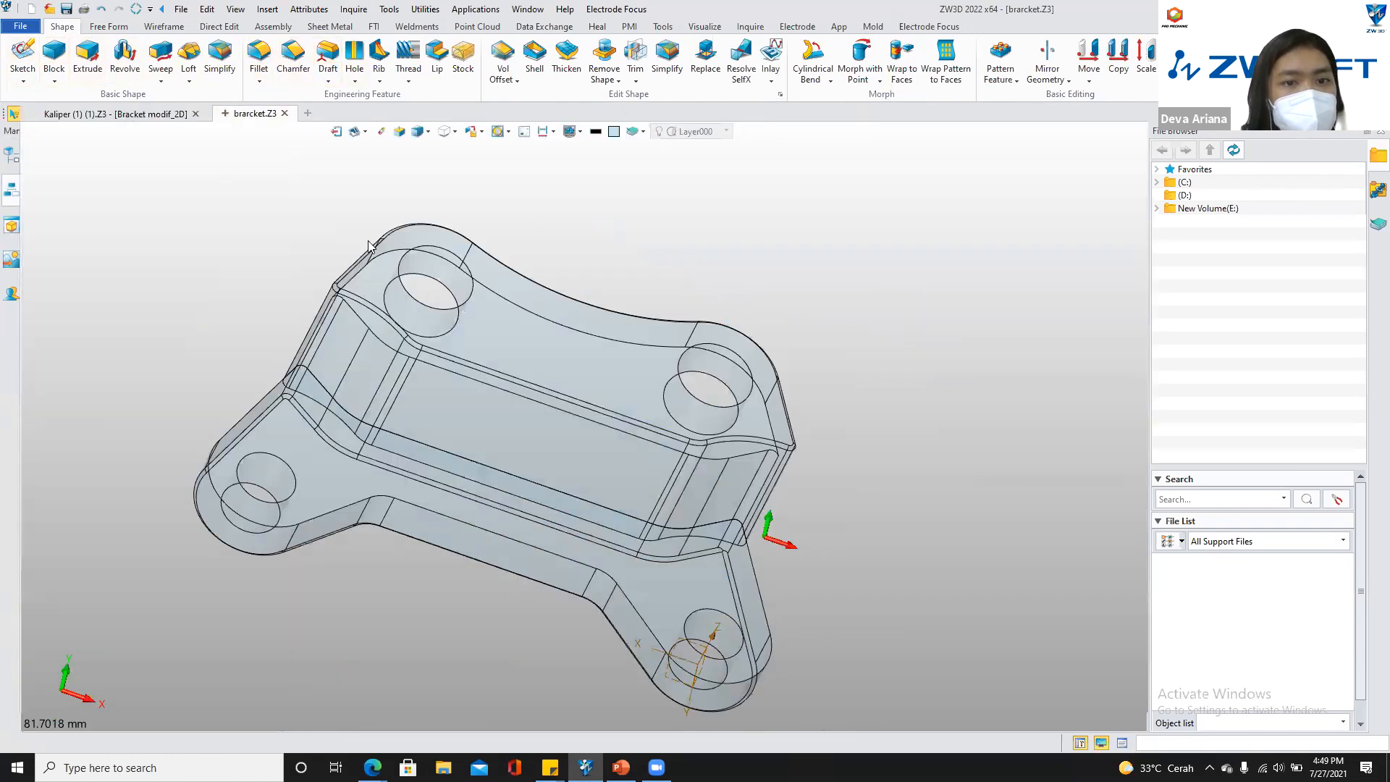
key("ctrl+Tab")
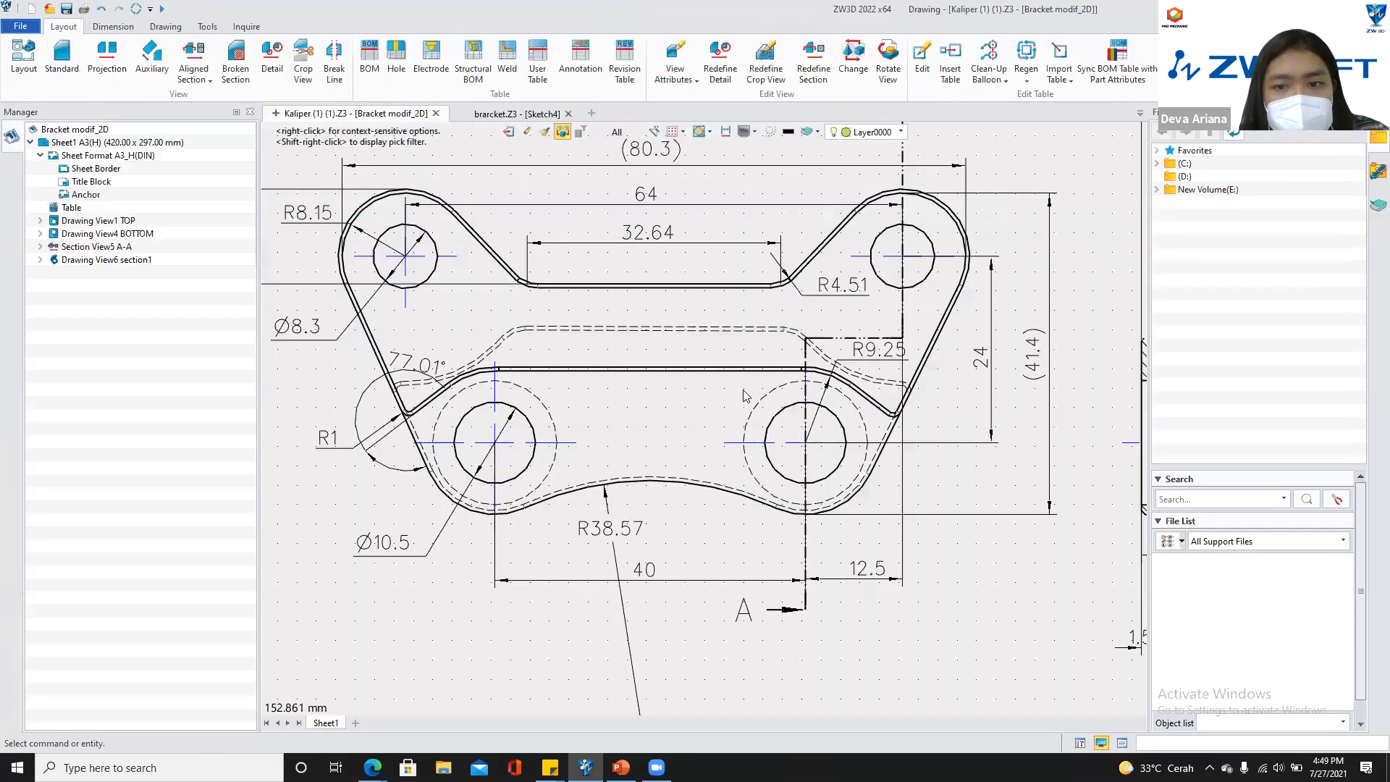
scroll(699, 417, "down", 2)
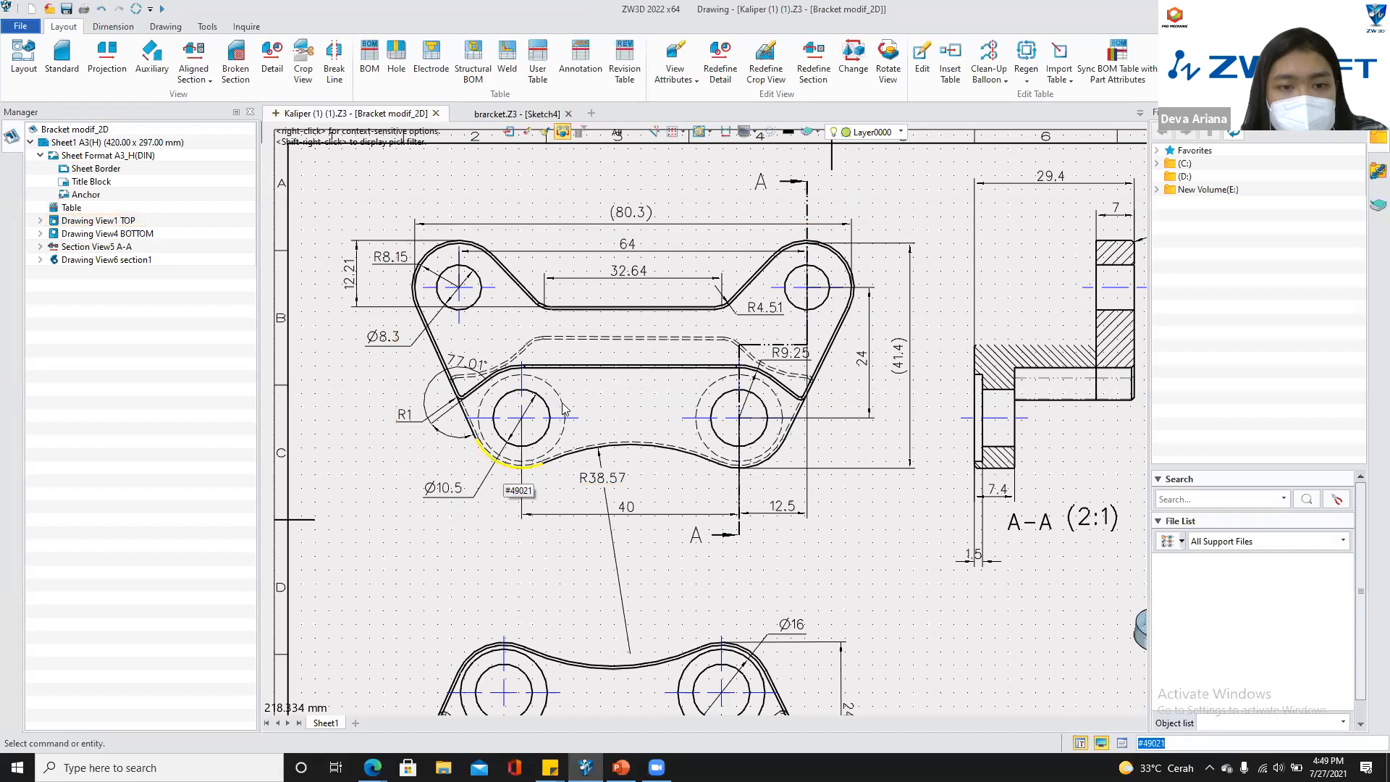
scroll(564, 406, "up", 4)
scroll(516, 459, "down", 6)
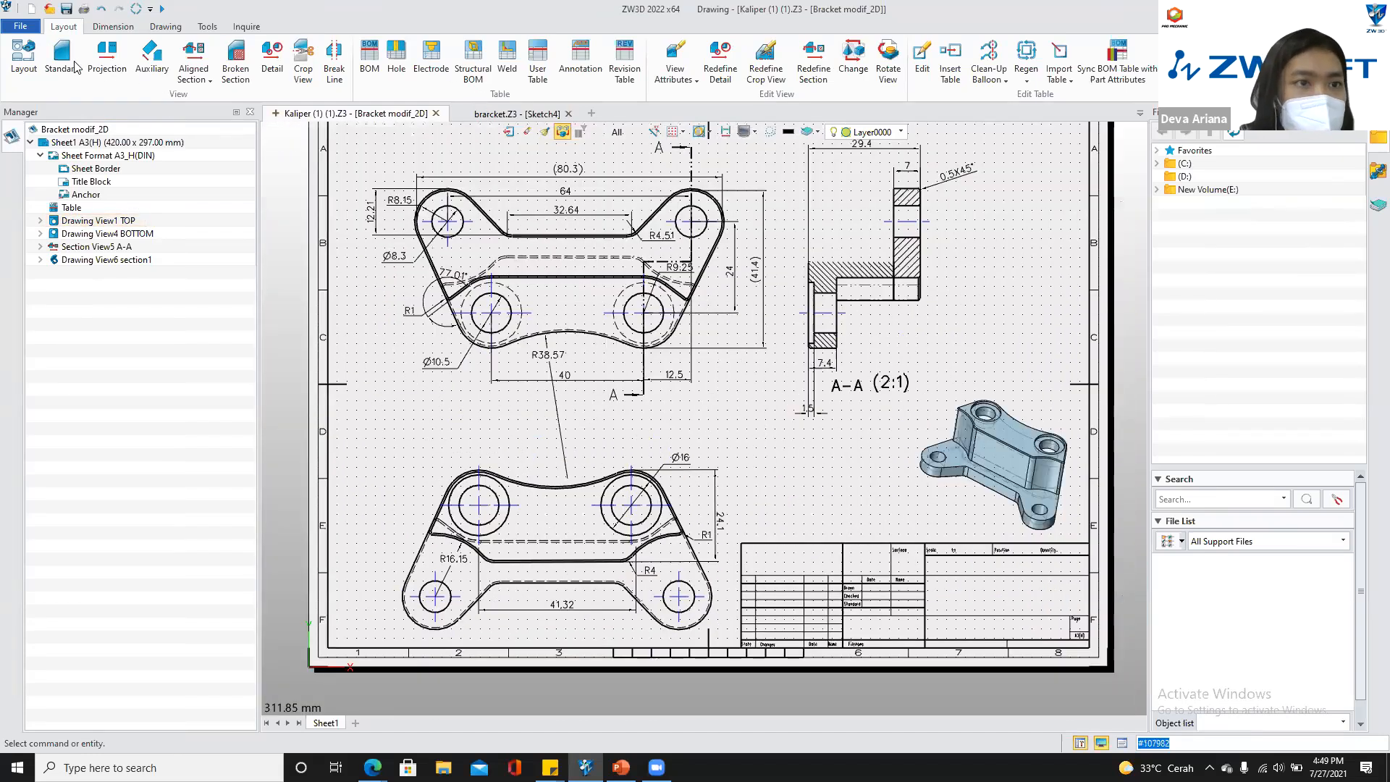
left_click(517, 114)
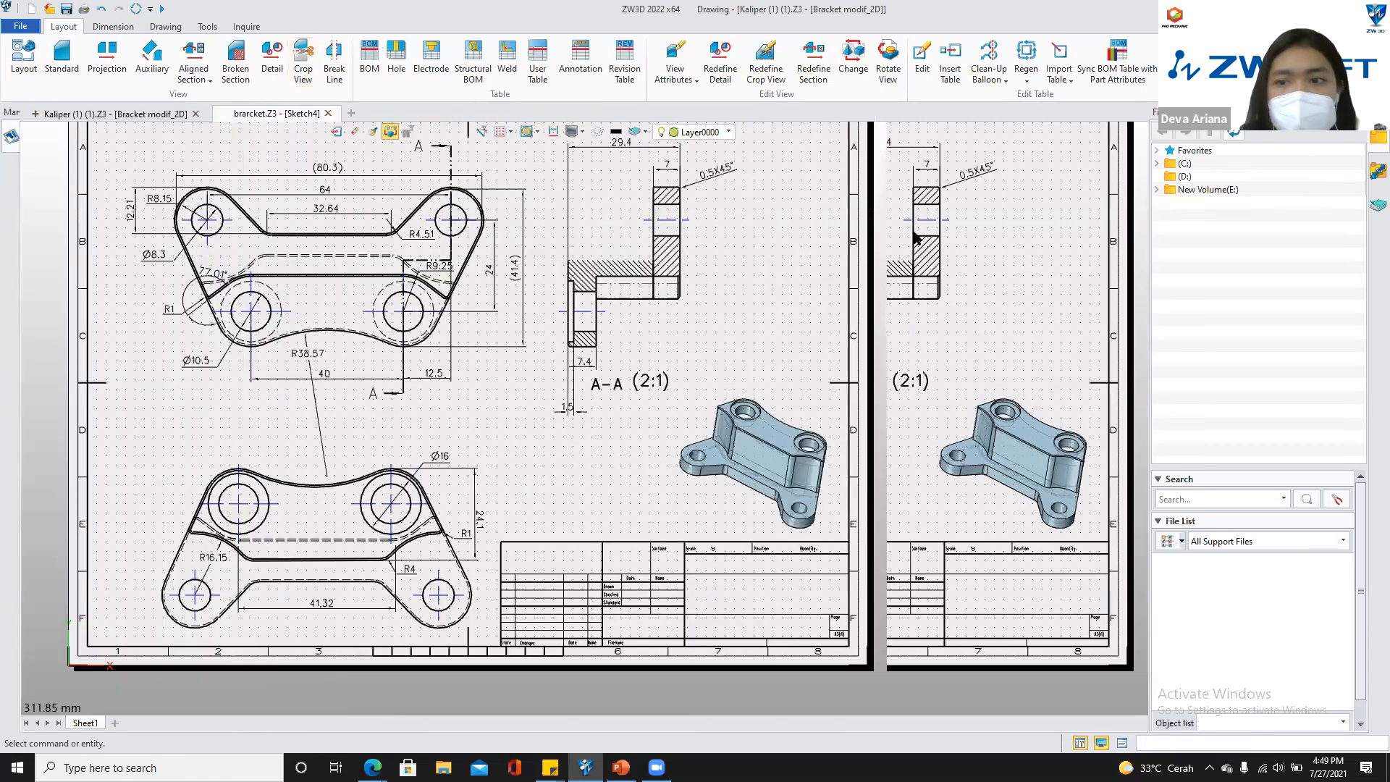
Sketch a 16 mm diameter circle concentric with each of the two Ø10.5 holes and finish the sketch
left_click(137, 58)
left_click(199, 247)
left_click(1052, 240)
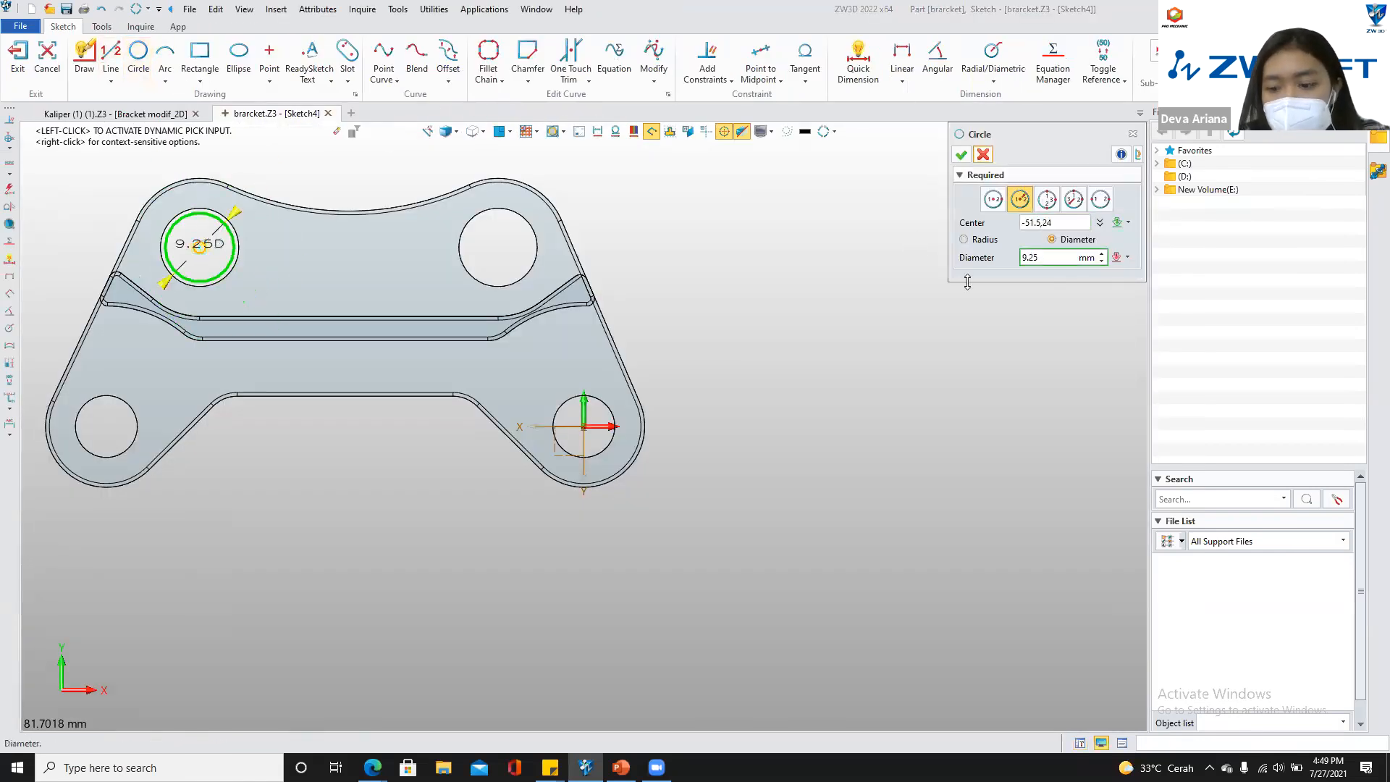
key("Return")
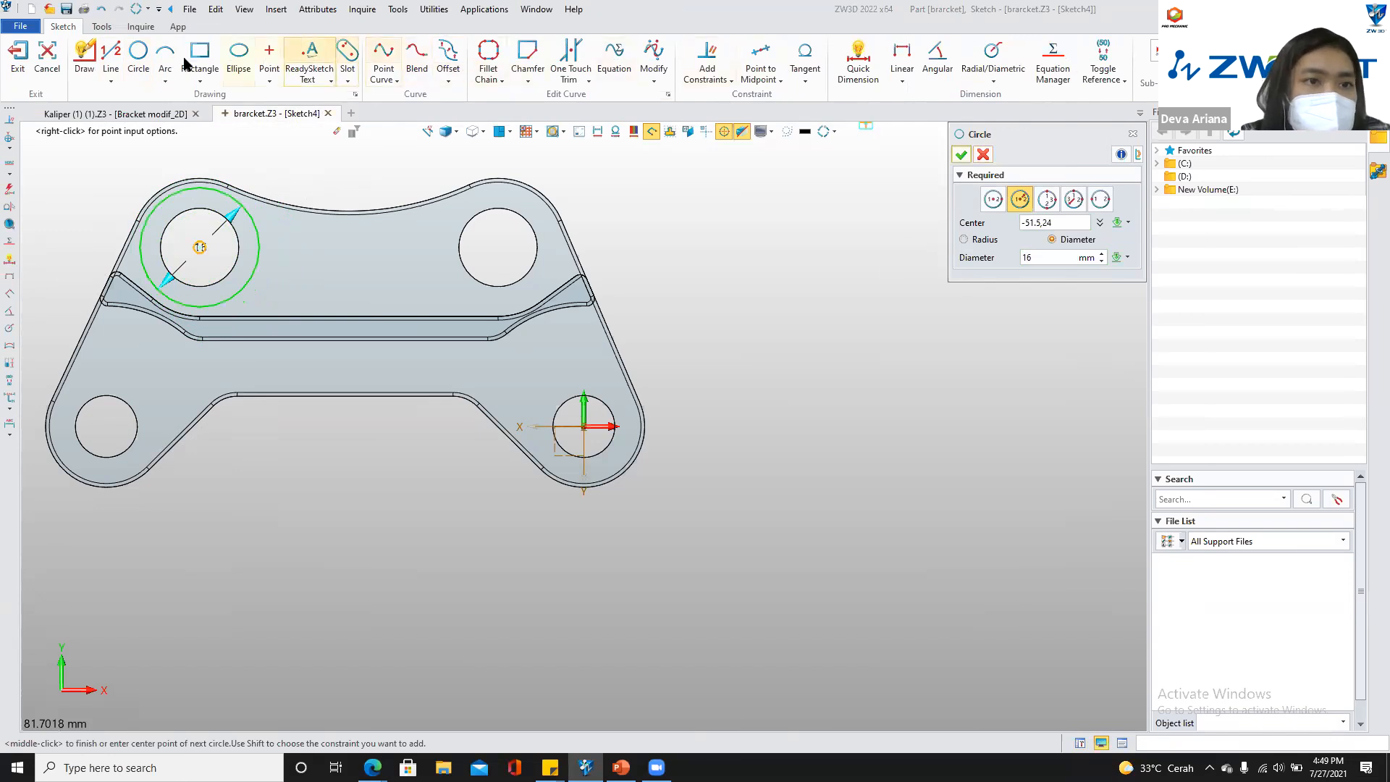
left_click(962, 155)
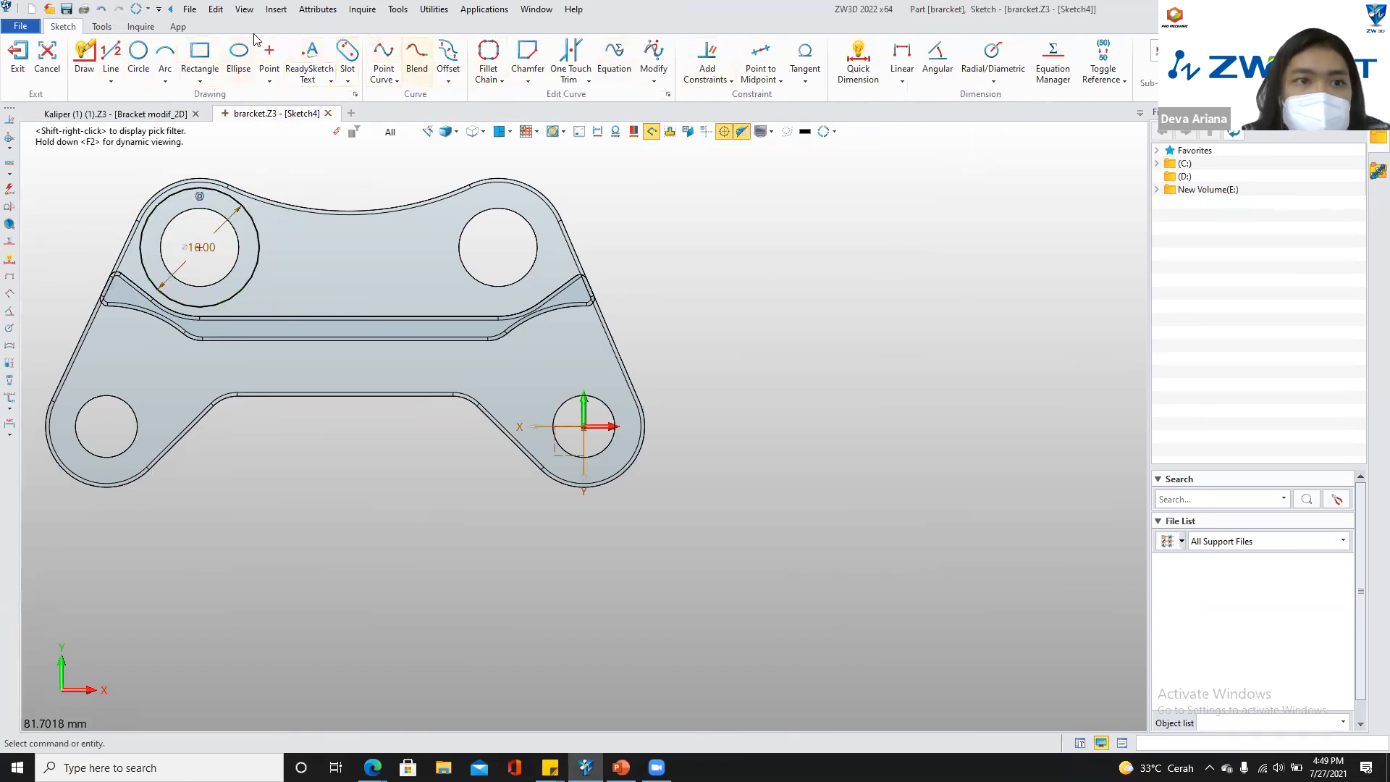
left_click(138, 57)
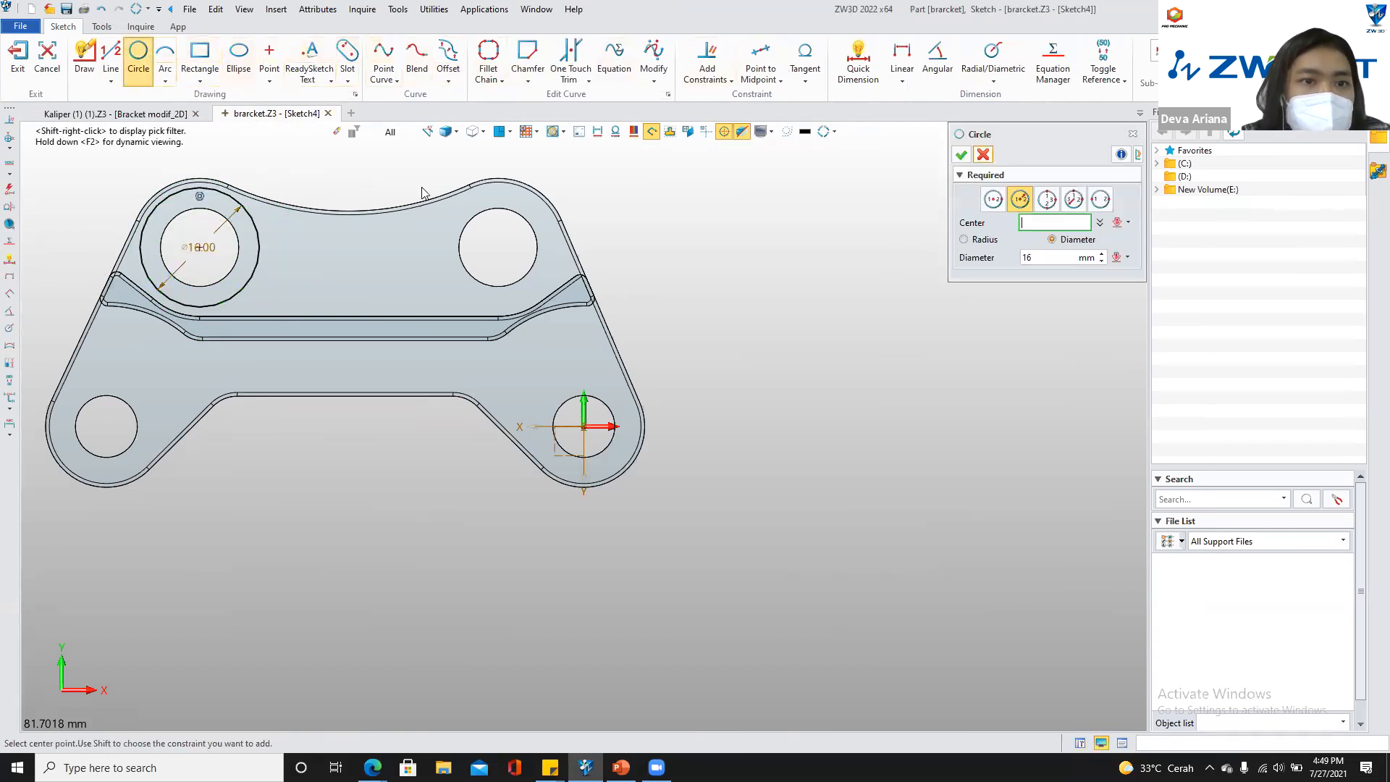
left_click(961, 154)
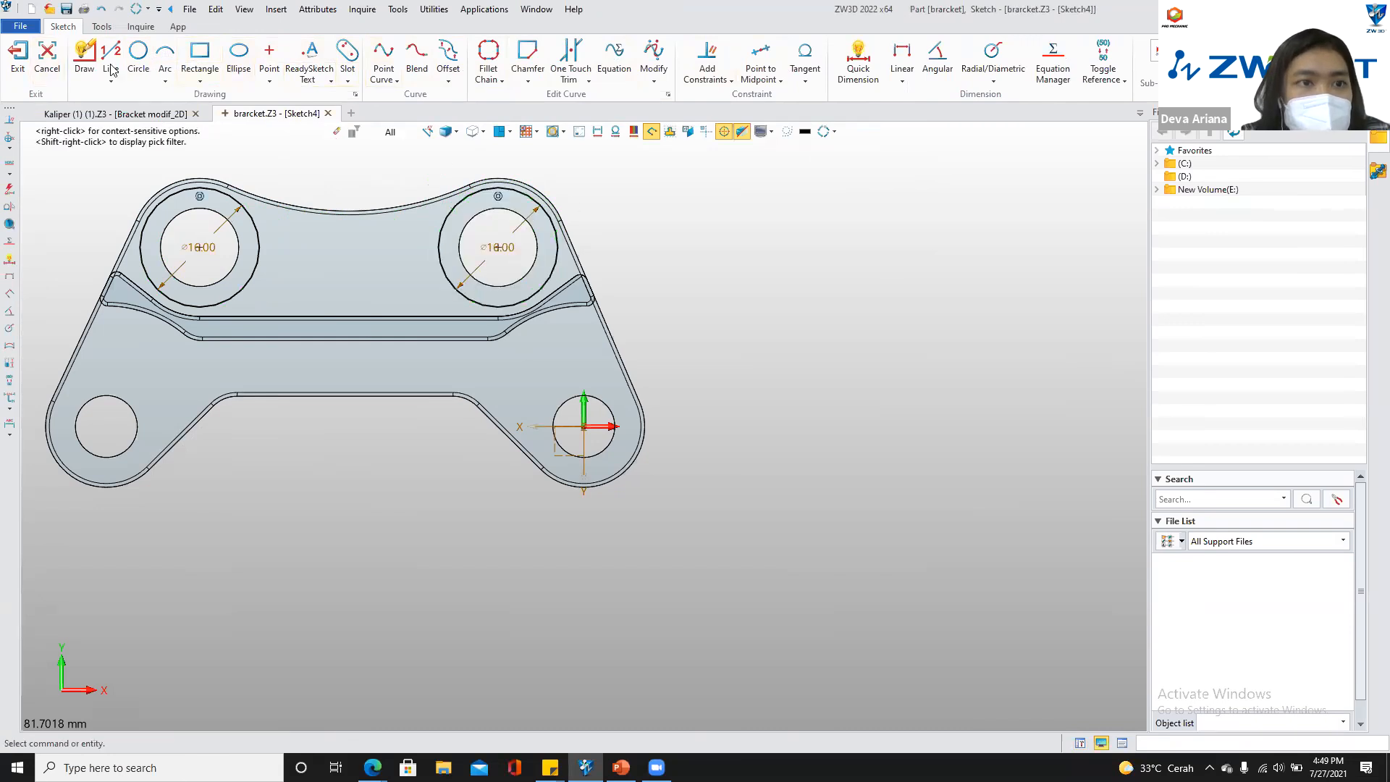
left_click(18, 60)
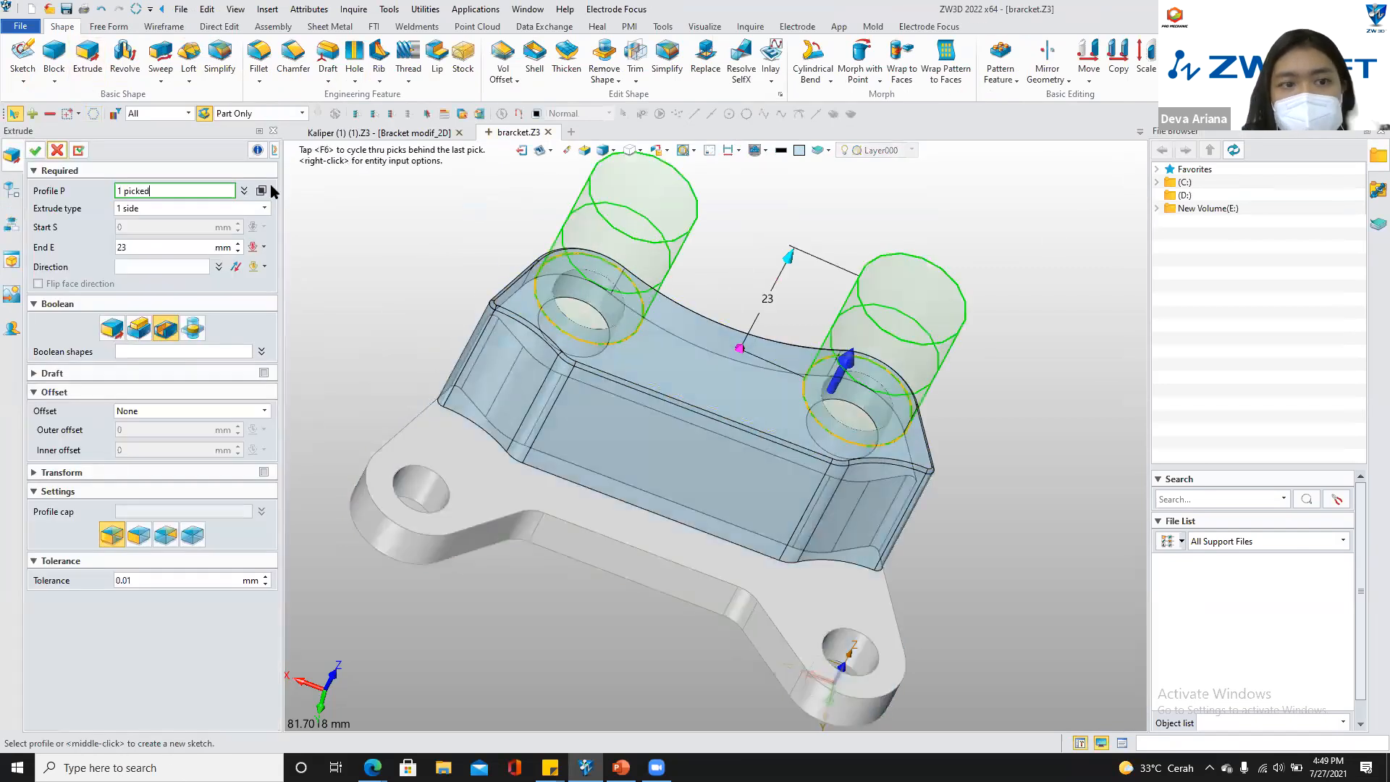
Cut the two 16 mm circles 1.5 mm deep into the body as recesses, with the extrusion direction reversed into the part
left_click(235, 266)
left_click(164, 246)
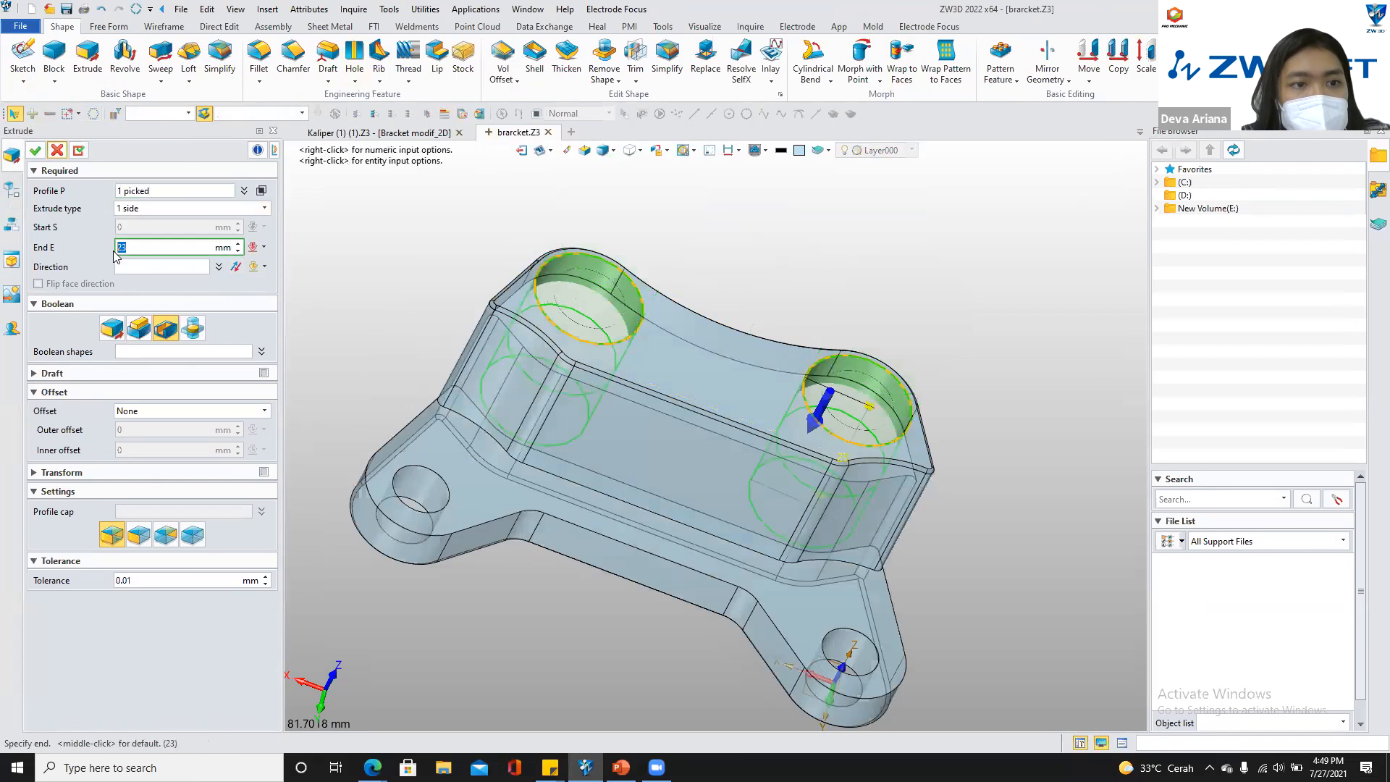
type("1.5")
key("Return")
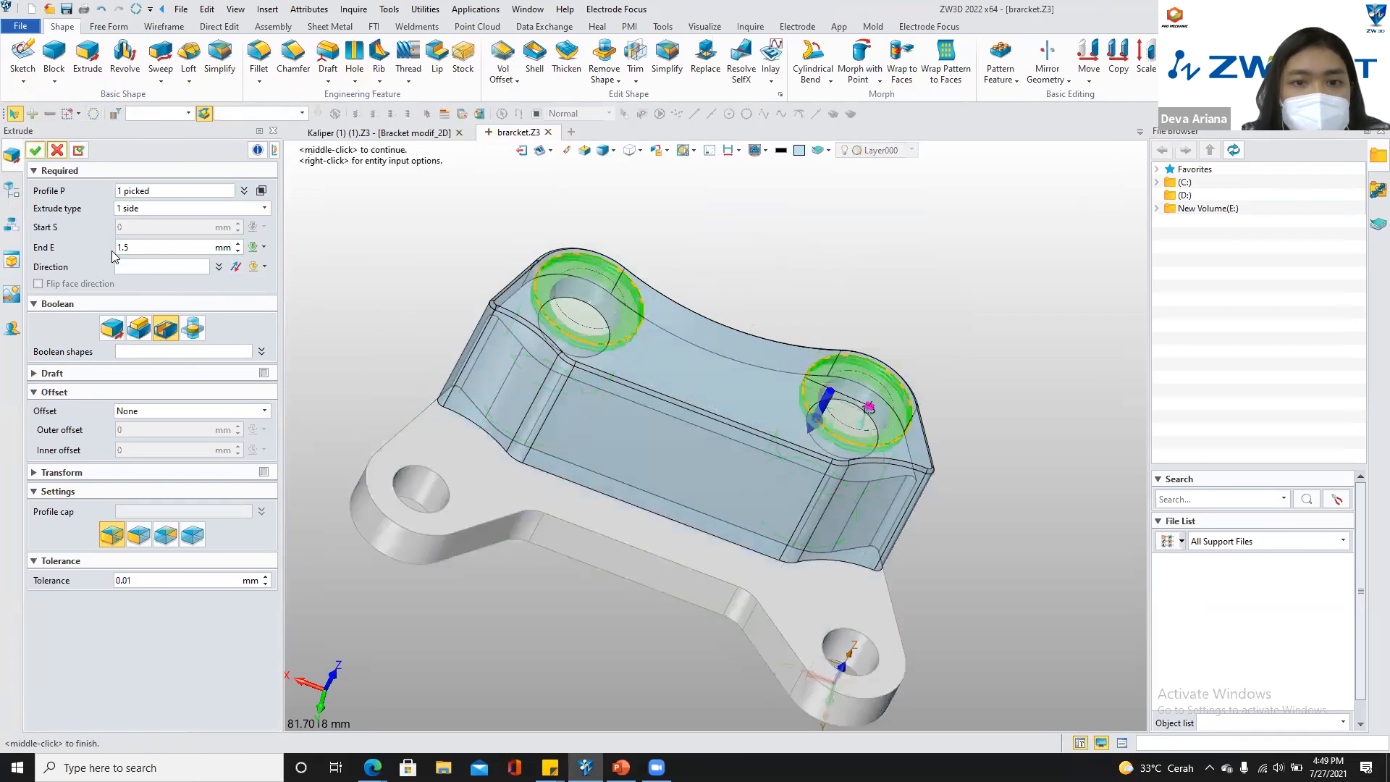
left_click(35, 151)
scroll(660, 396, "down", 3)
right_click_drag(956, 481, 710, 426)
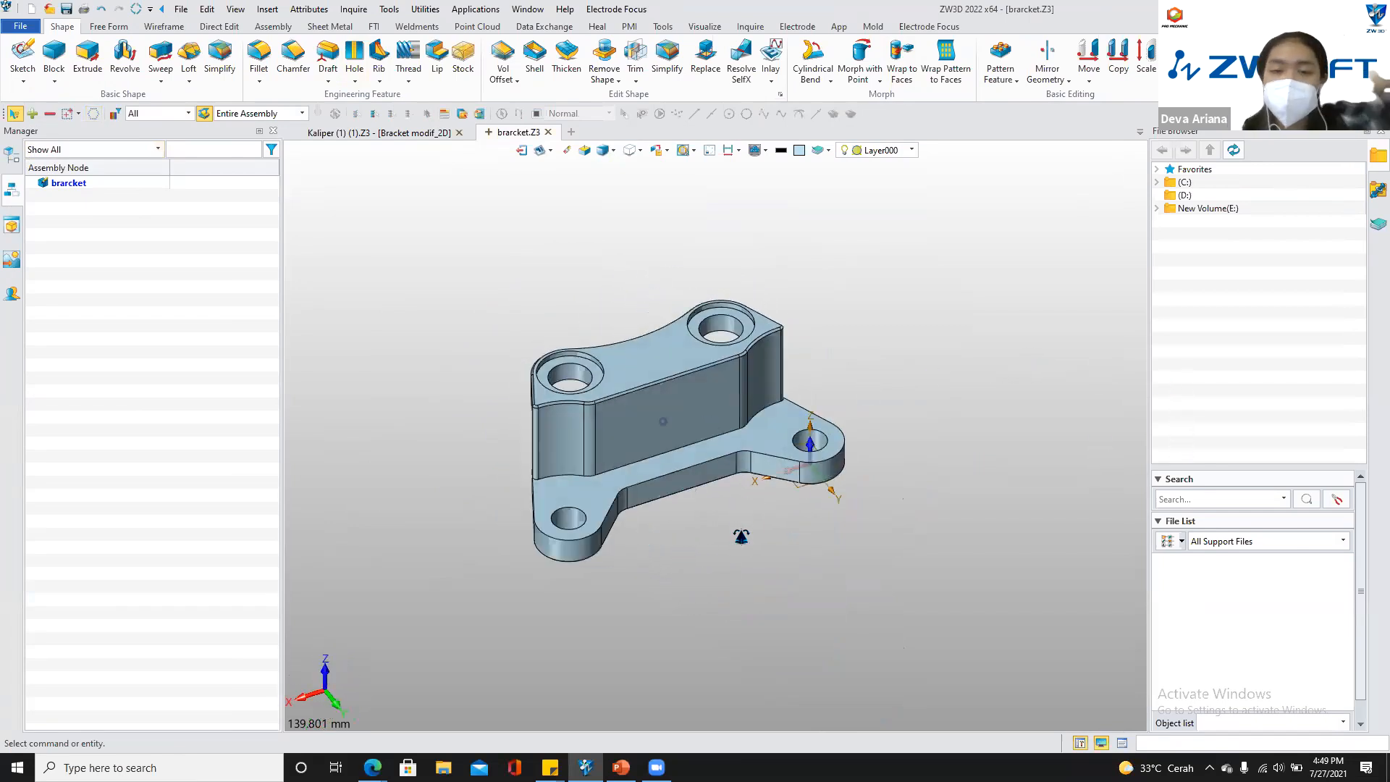
scroll(757, 651, "up", 3)
right_click_drag(859, 589, 768, 604)
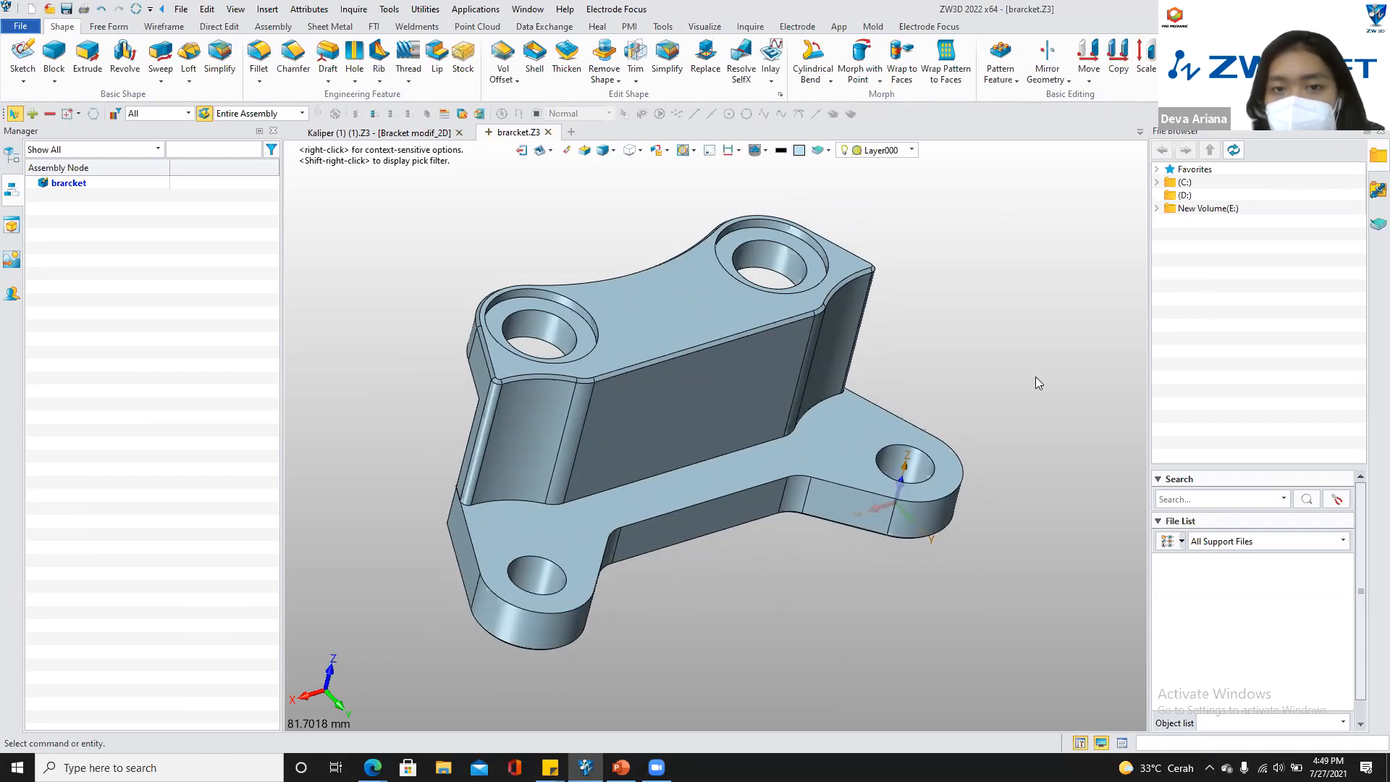
right_click_drag(1016, 383, 766, 453)
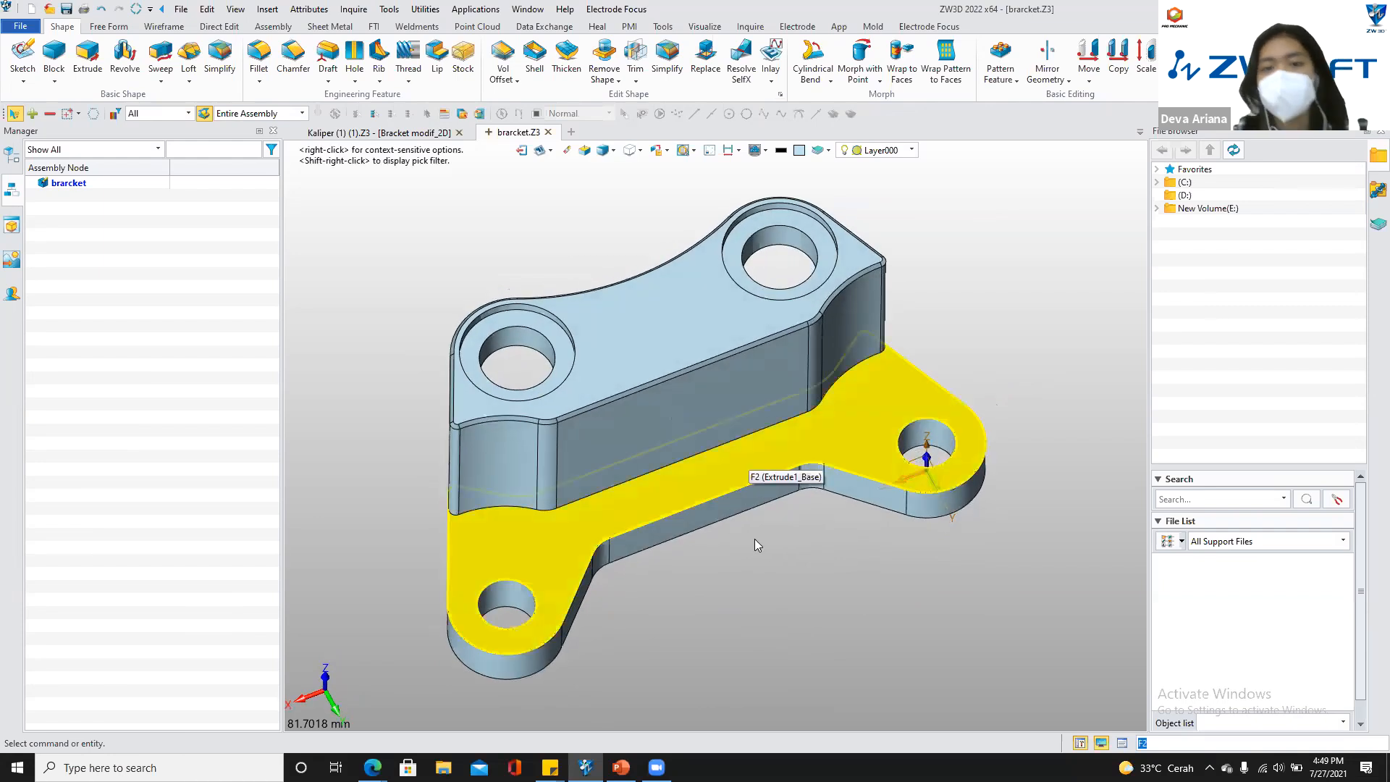